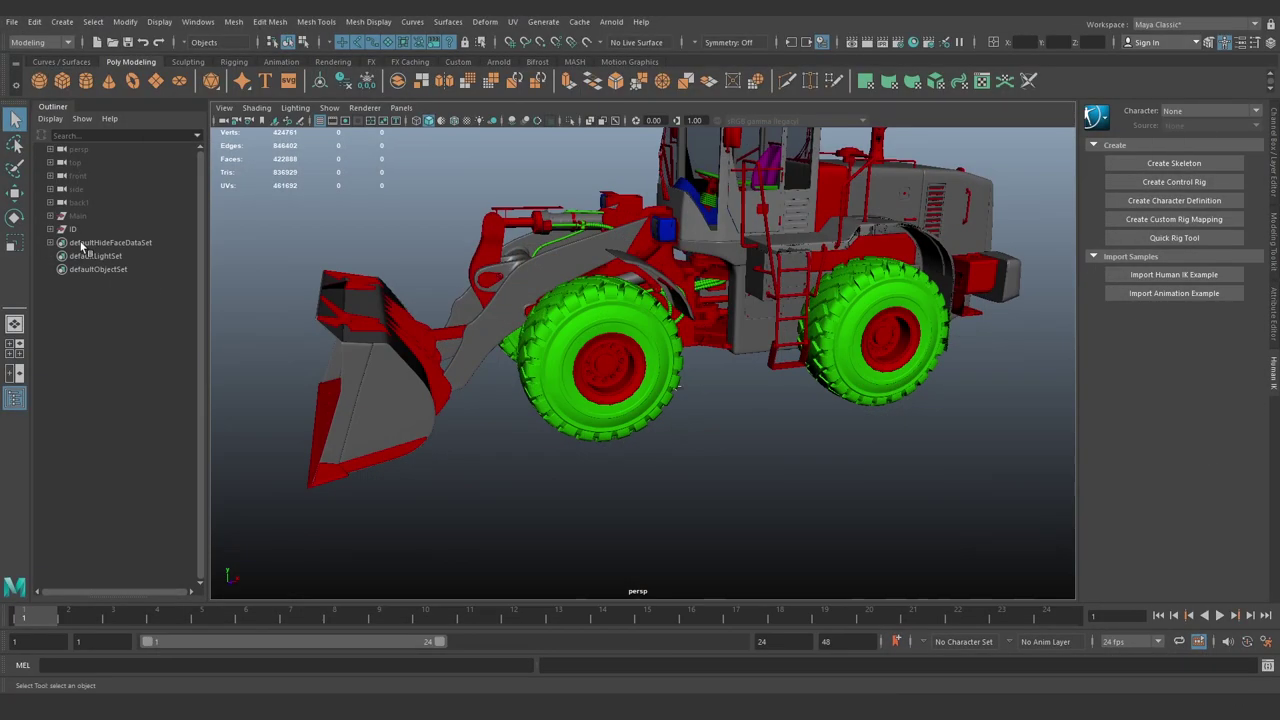
# Show the base meshes, hide the ID meshes, and orbit the loader to inspect it.
pyautogui.click(78, 216)
pyautogui.hotkey('shift', 'h')
pyautogui.click(72, 229)
pyautogui.hotkey('ctrl', 'h')
pyautogui.moveTo(470, 480)
pyautogui.keyDown('alt'); pyautogui.mouseDown()
pyautogui.moveTo(613, 484)
pyautogui.moveTo(654, 411)
pyautogui.moveTo(660, 466)
pyautogui.mouseUp(); pyautogui.keyUp('alt')
pyautogui.hotkey('ctrl', 'space')
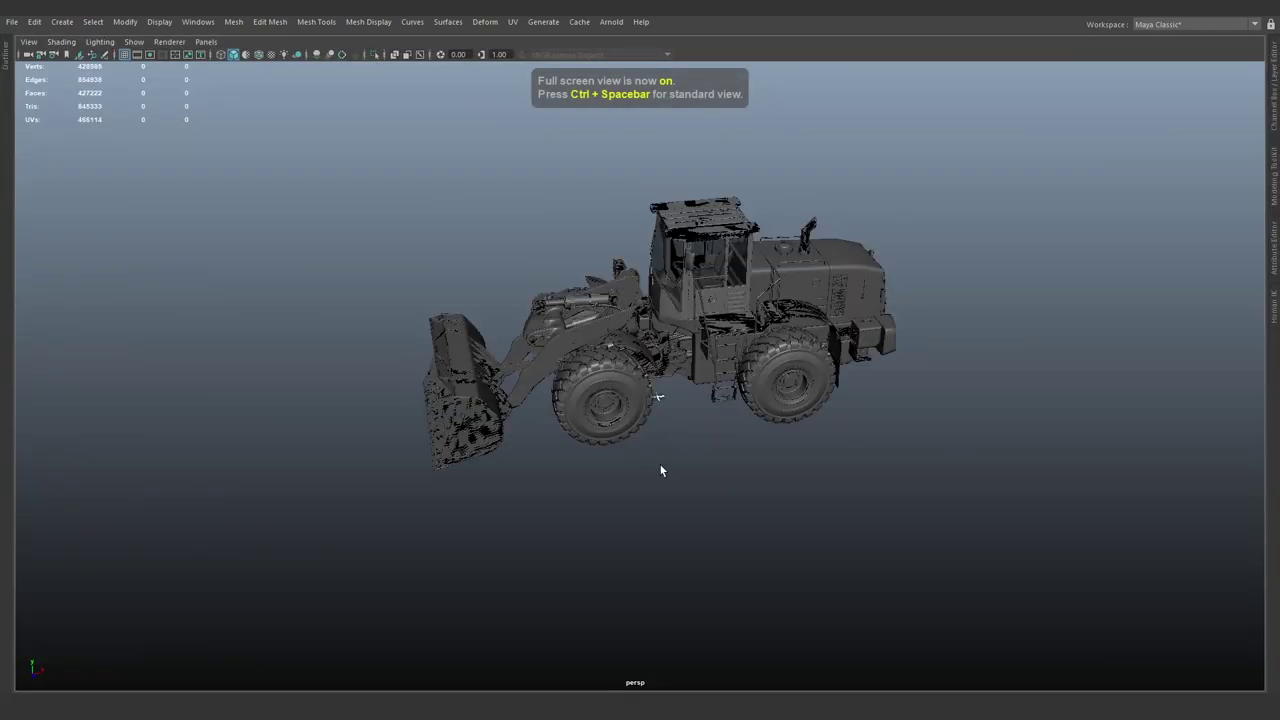
pyautogui.keyDown('alt'); pyautogui.moveTo(660, 466); pyautogui.dragTo(744, 436, button='right'); pyautogui.keyUp('alt')
pyautogui.keyDown('alt'); pyautogui.moveTo(744, 436); pyautogui.dragTo(752, 434); pyautogui.keyUp('alt')
pyautogui.click(561, 440)
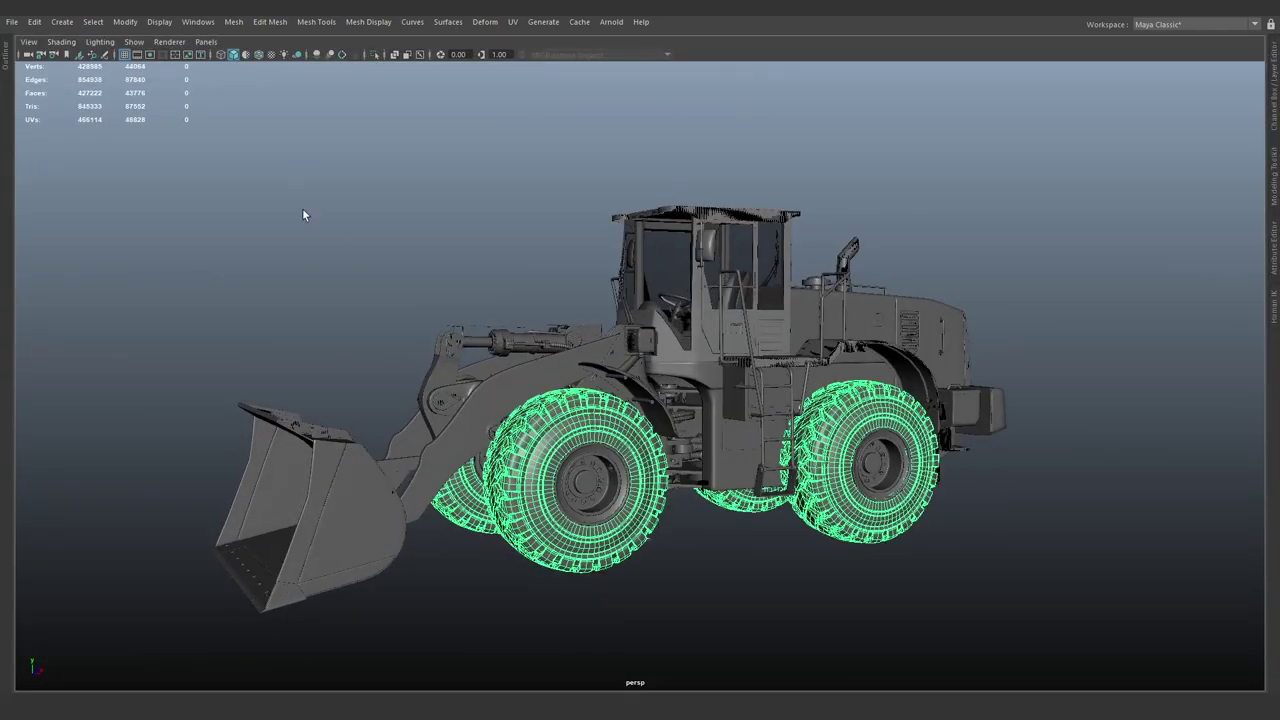
pyautogui.hotkey('ctrl', 'space')
# Inspect the rims, tires and shovel base meshes in the Main and ID groups.
pyautogui.click(50, 216)
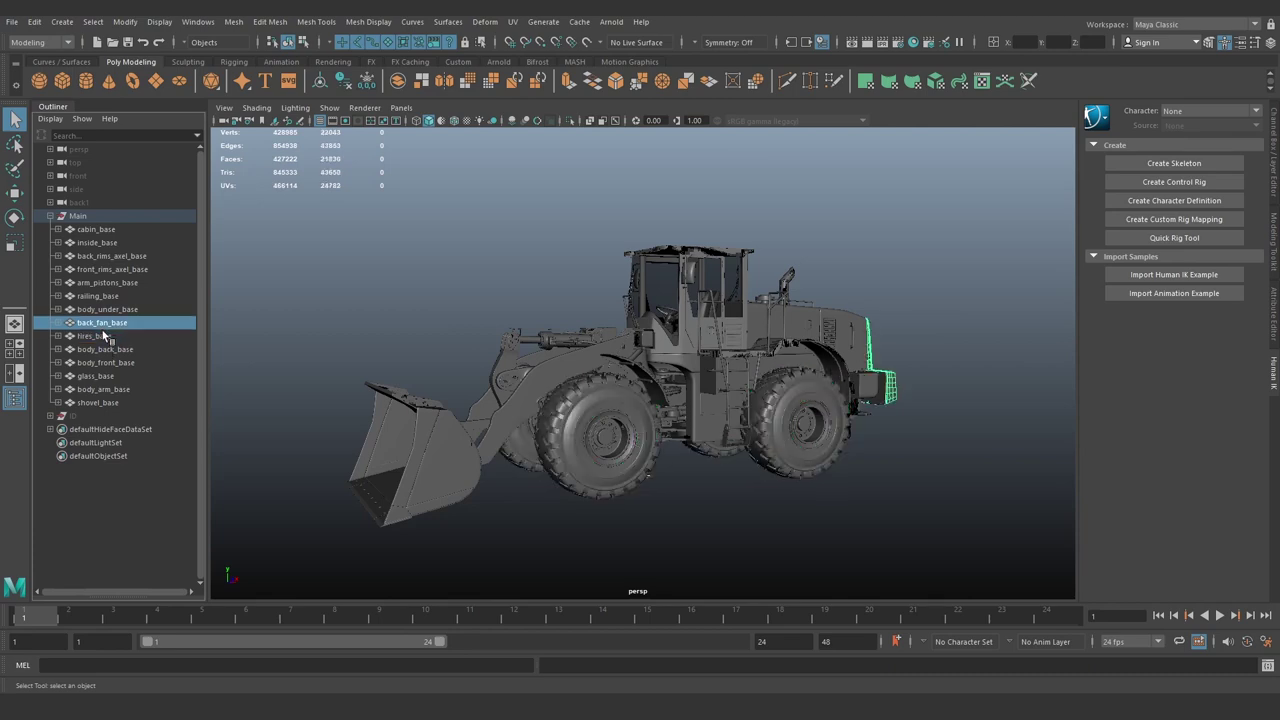
pyautogui.click(108, 256)
pyautogui.click(110, 269)
pyautogui.click(94, 336)
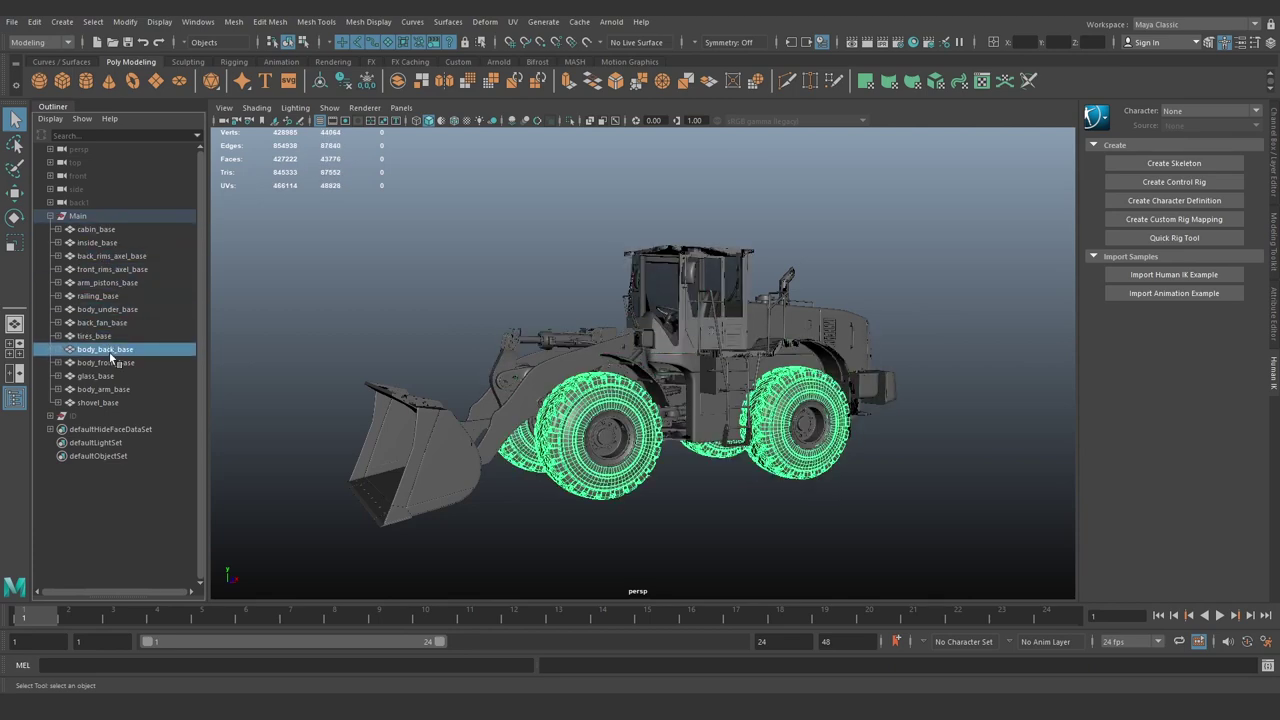
pyautogui.click(97, 402)
pyautogui.hotkey('ctrl', 'z')
pyautogui.click(50, 216)
pyautogui.click(50, 229)
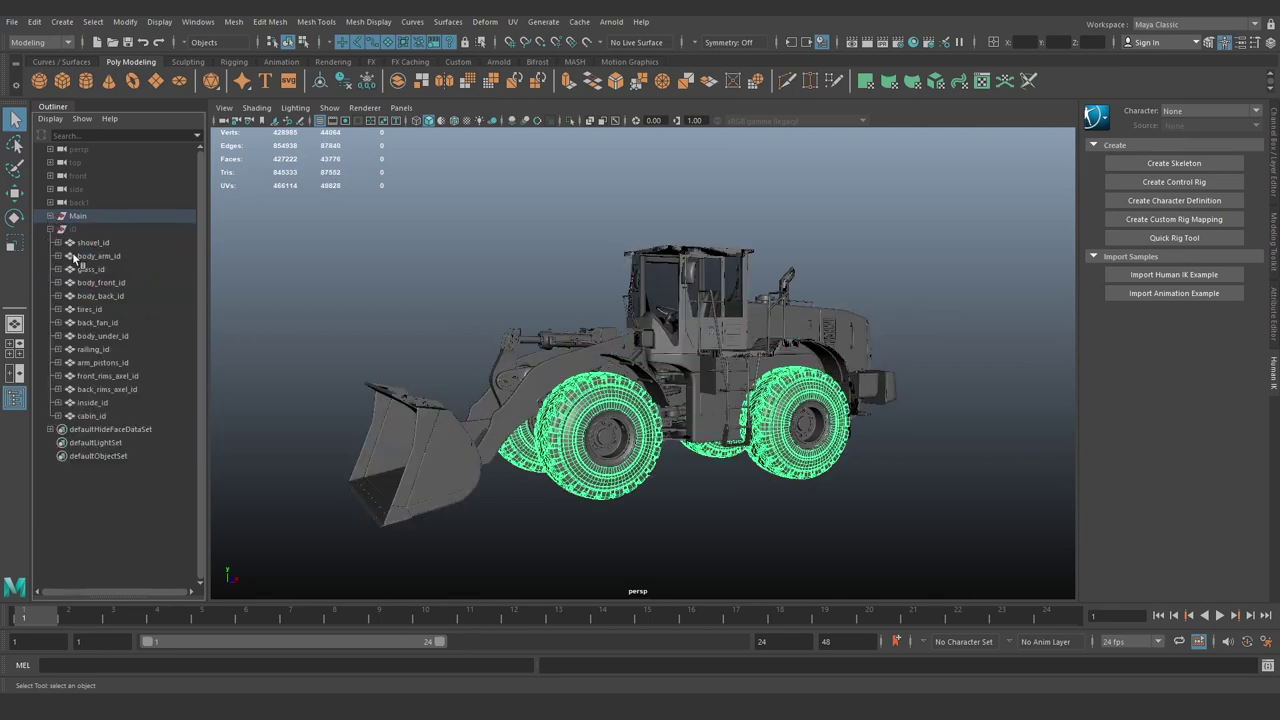
pyautogui.click(50, 229)
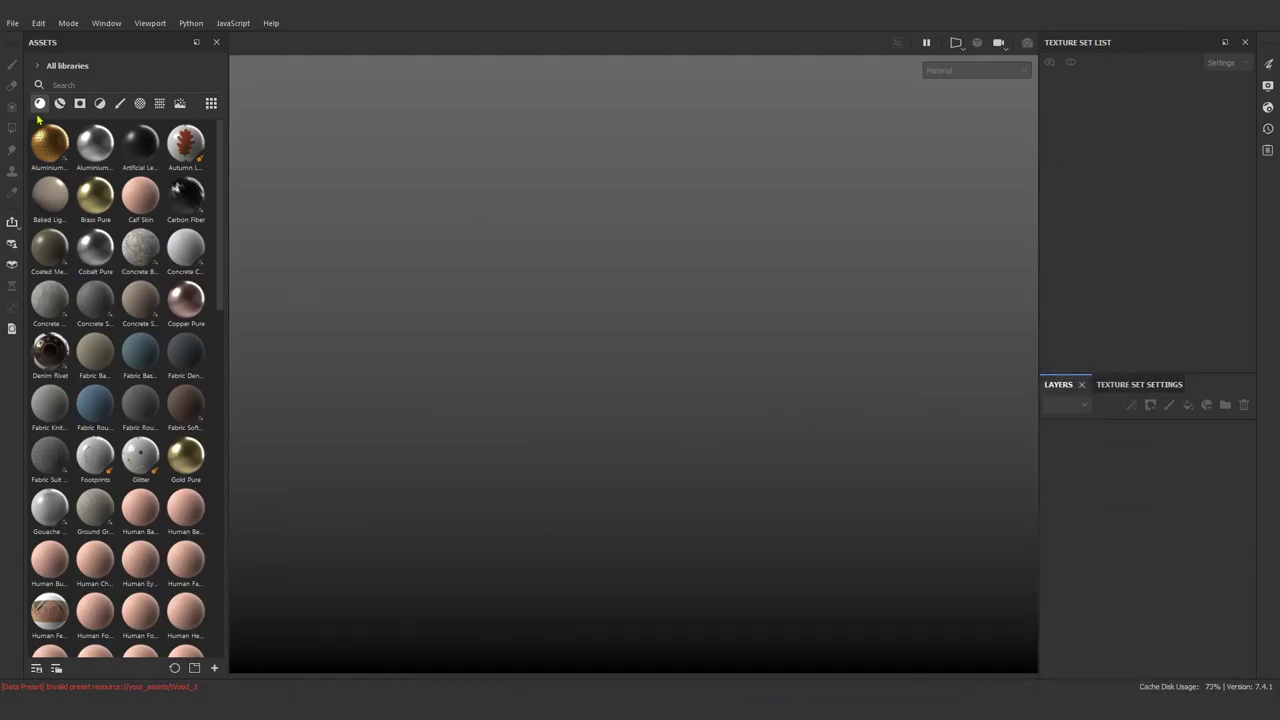
# Start a new project at 2048 resolution with OpenGL normals and the PBR Metallic Roughness template.
pyautogui.click(12, 22)
pyautogui.click(25, 37)
pyautogui.click(580, 243)
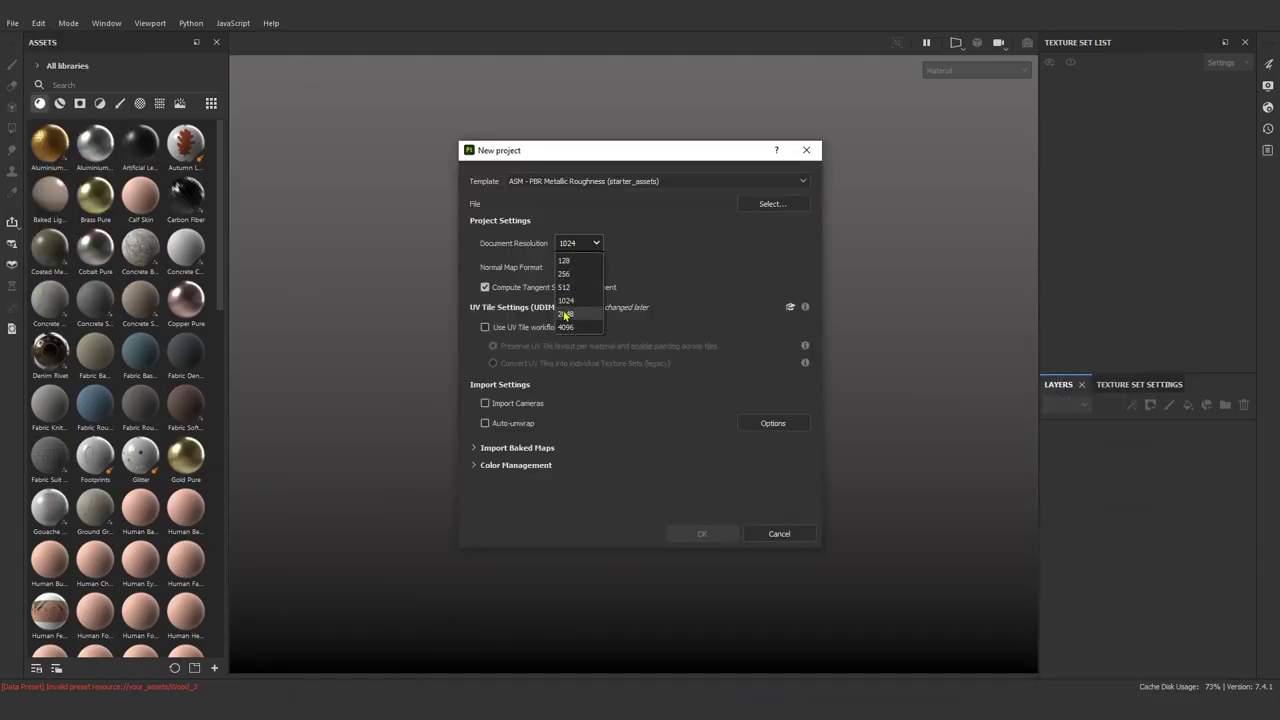
pyautogui.click(565, 314)
pyautogui.click(579, 267)
pyautogui.click(636, 181)
pyautogui.click(640, 196)
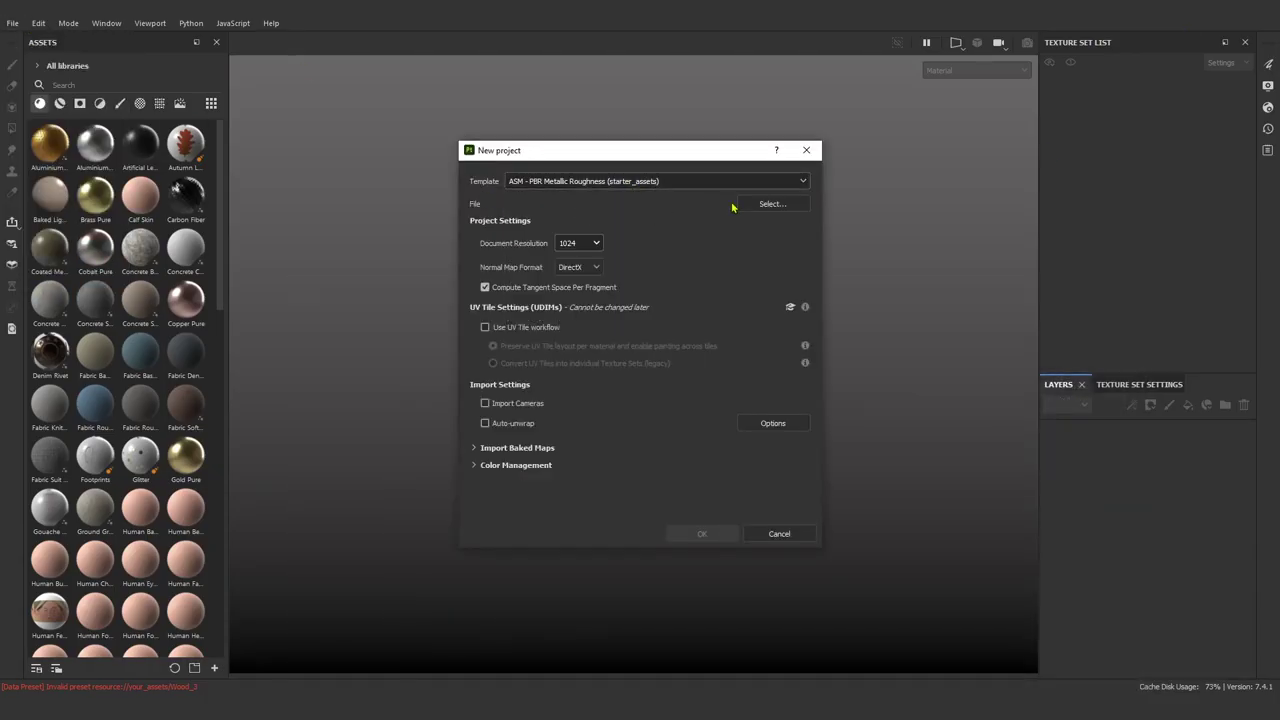
# Load generic_front_loader.fbx from the tutorial meshes folder and create the project.
pyautogui.click(772, 204)
pyautogui.click(780, 258)
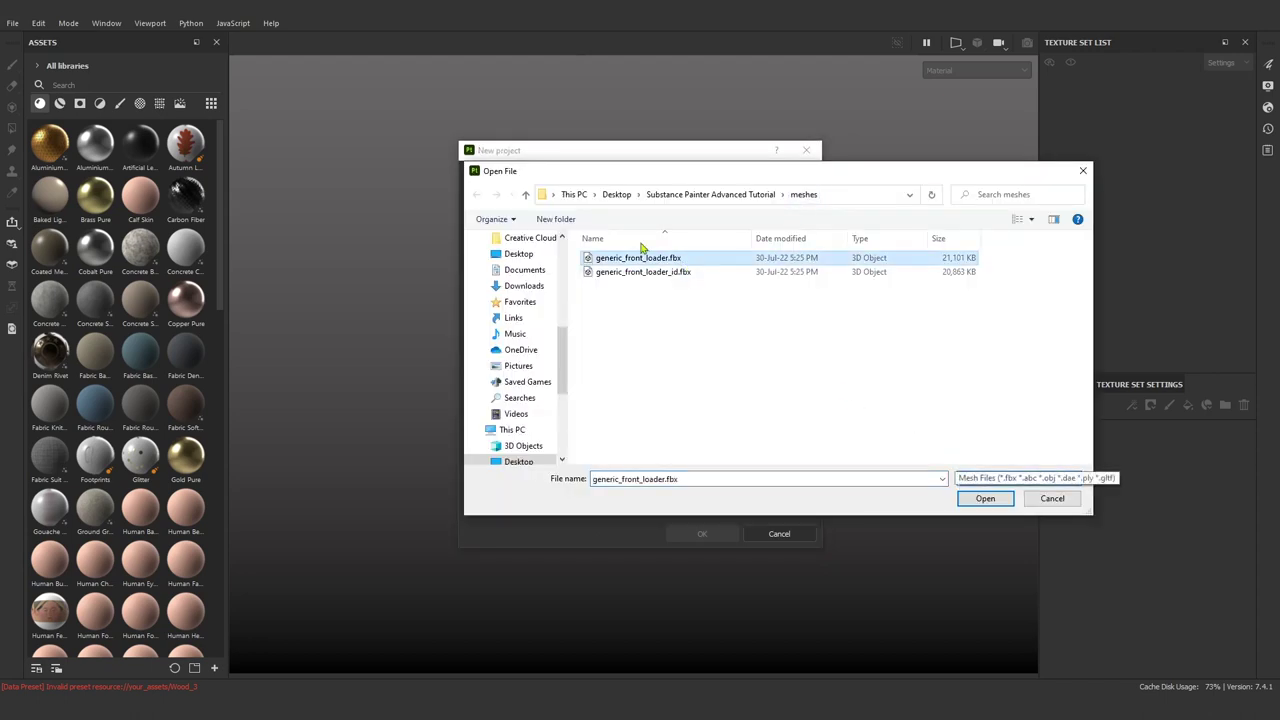
pyautogui.click(617, 194)
pyautogui.doubleClick(617, 272)
pyautogui.doubleClick(630, 286)
pyautogui.click(638, 258)
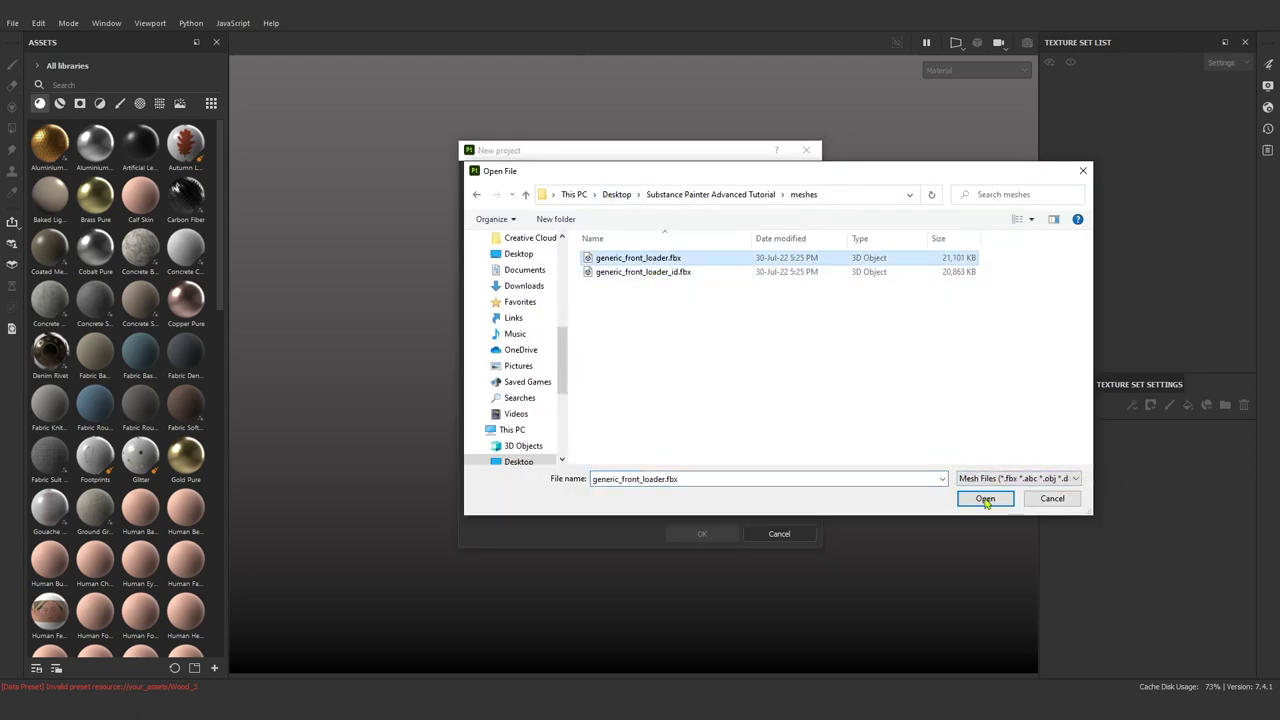
pyautogui.click(985, 499)
pyautogui.click(578, 266)
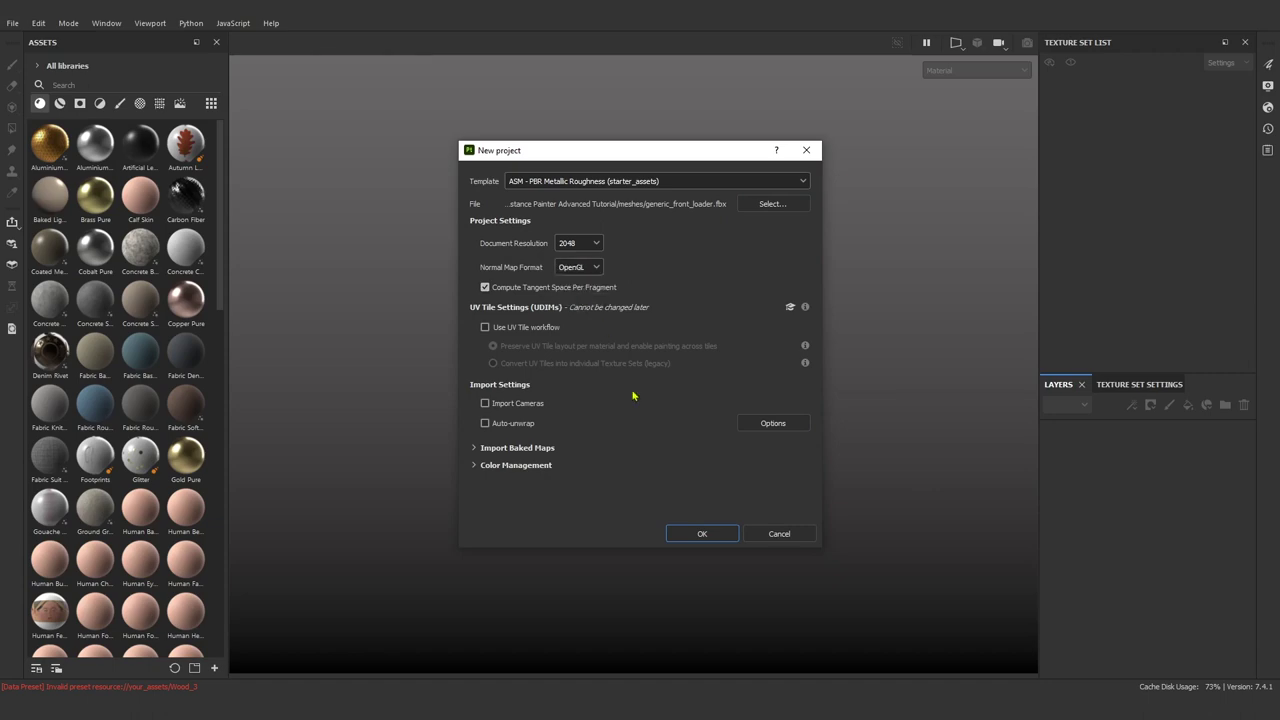
pyautogui.click(708, 535)
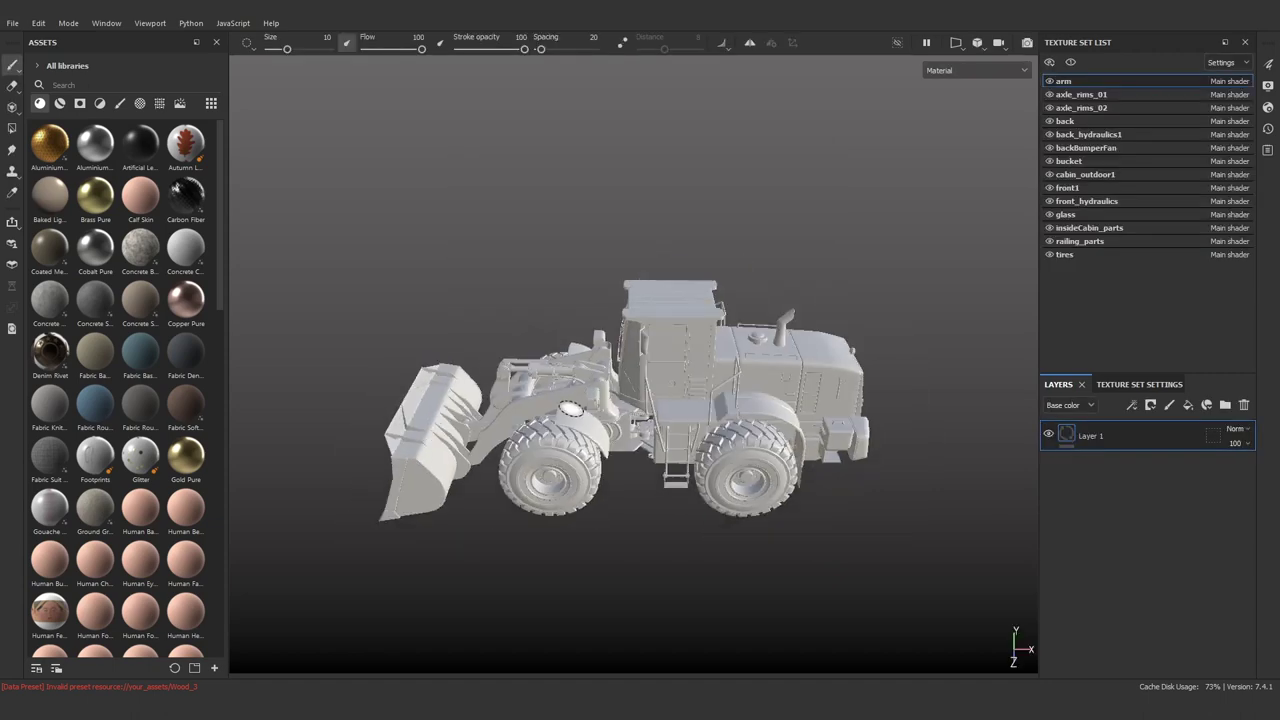
# Toggle texture set visibility to review the arm, axle_rims_01 and back sets.
pyautogui.moveTo(758, 339)
pyautogui.keyDown('alt'); pyautogui.mouseDown()
pyautogui.moveTo(447, 321)
pyautogui.moveTo(702, 294)
pyautogui.moveTo(678, 340)
pyautogui.moveTo(760, 330)
pyautogui.mouseUp(); pyautogui.keyUp('alt')
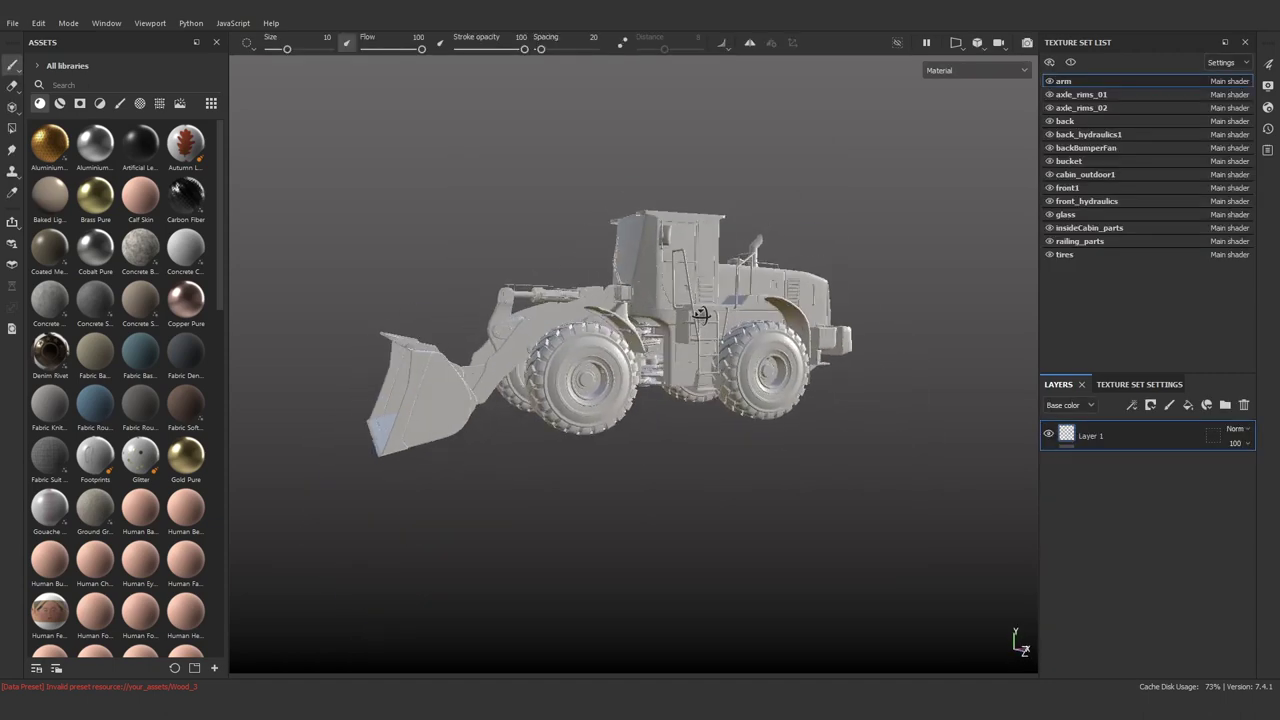
pyautogui.scroll(5, 760, 330)
pyautogui.click(1049, 81)
pyautogui.click(1049, 94)
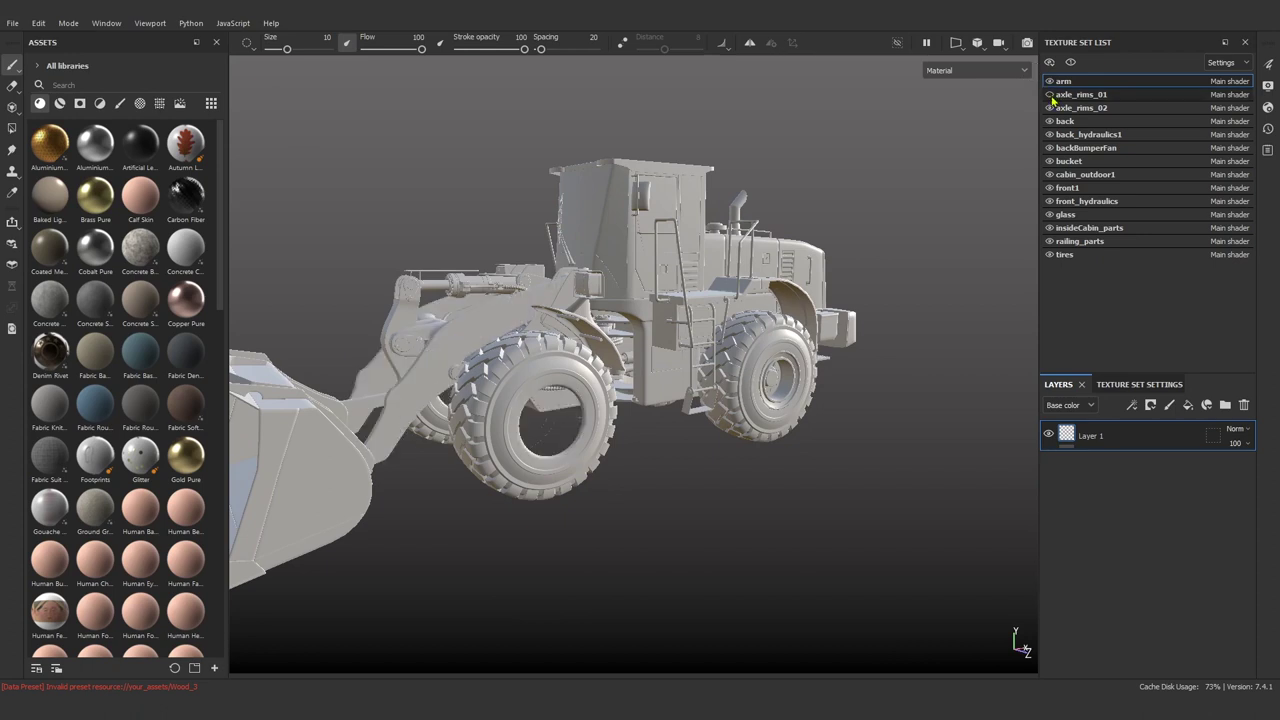
pyautogui.click(1049, 94)
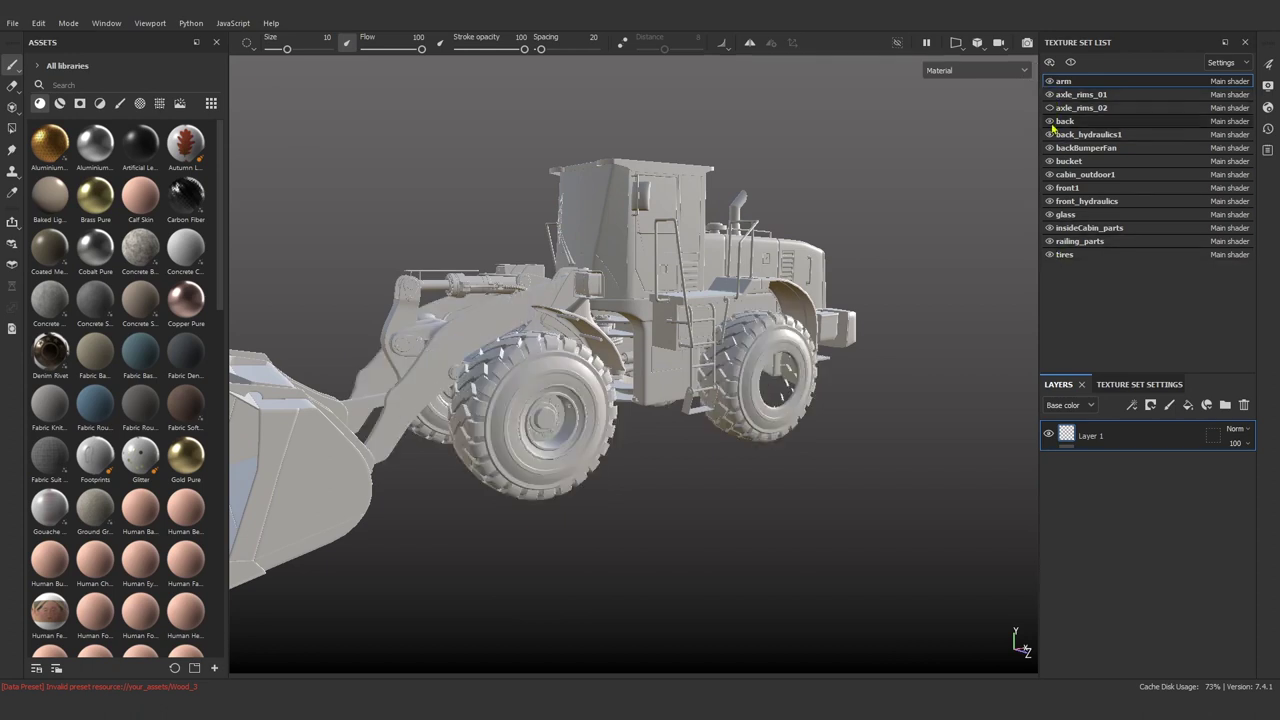
pyautogui.click(1065, 121)
pyautogui.click(1063, 81)
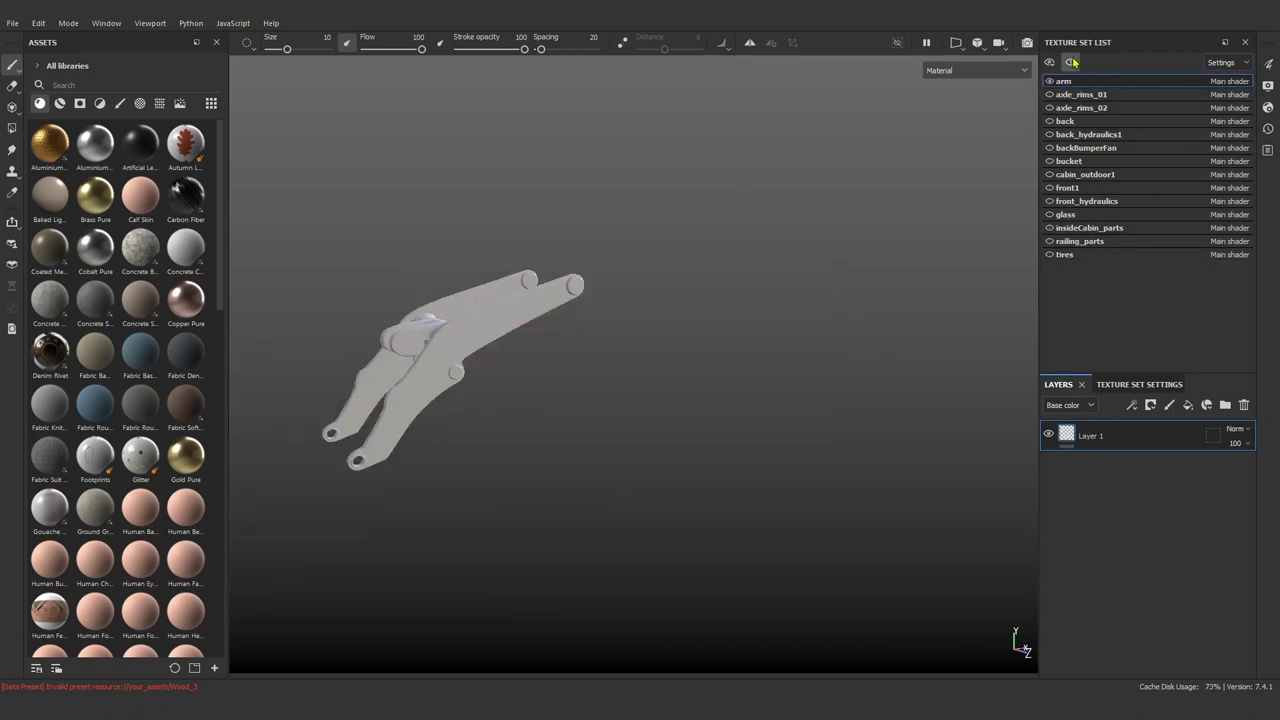
pyautogui.moveTo(663, 400)
pyautogui.keyDown('alt'); pyautogui.mouseDown()
pyautogui.moveTo(620, 440)
pyautogui.moveTo(644, 460)
pyautogui.moveTo(720, 470)
pyautogui.mouseUp(); pyautogui.keyUp('alt')
# Set the viewport background colour to light grey in the application settings.
pyautogui.click(38, 22)
pyautogui.click(60, 95)
pyautogui.click(637, 264)
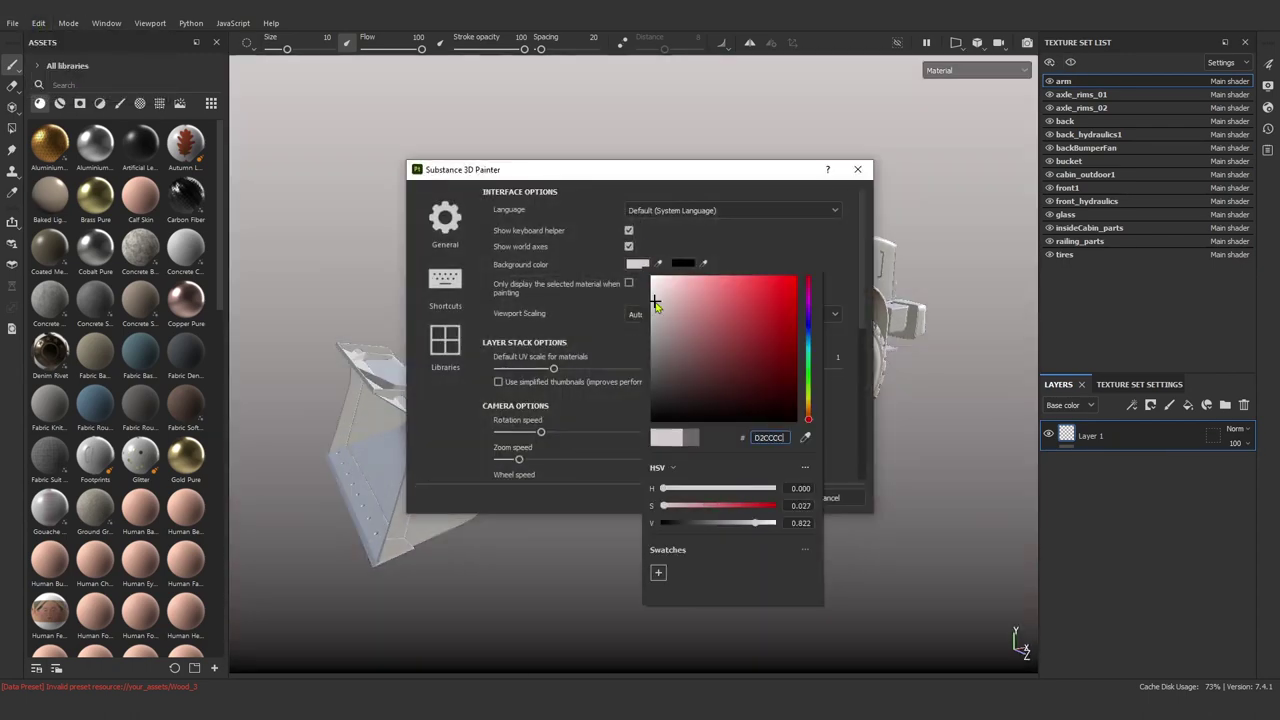
pyautogui.click(637, 264)
pyautogui.click(416, 293)
pyautogui.click(751, 497)
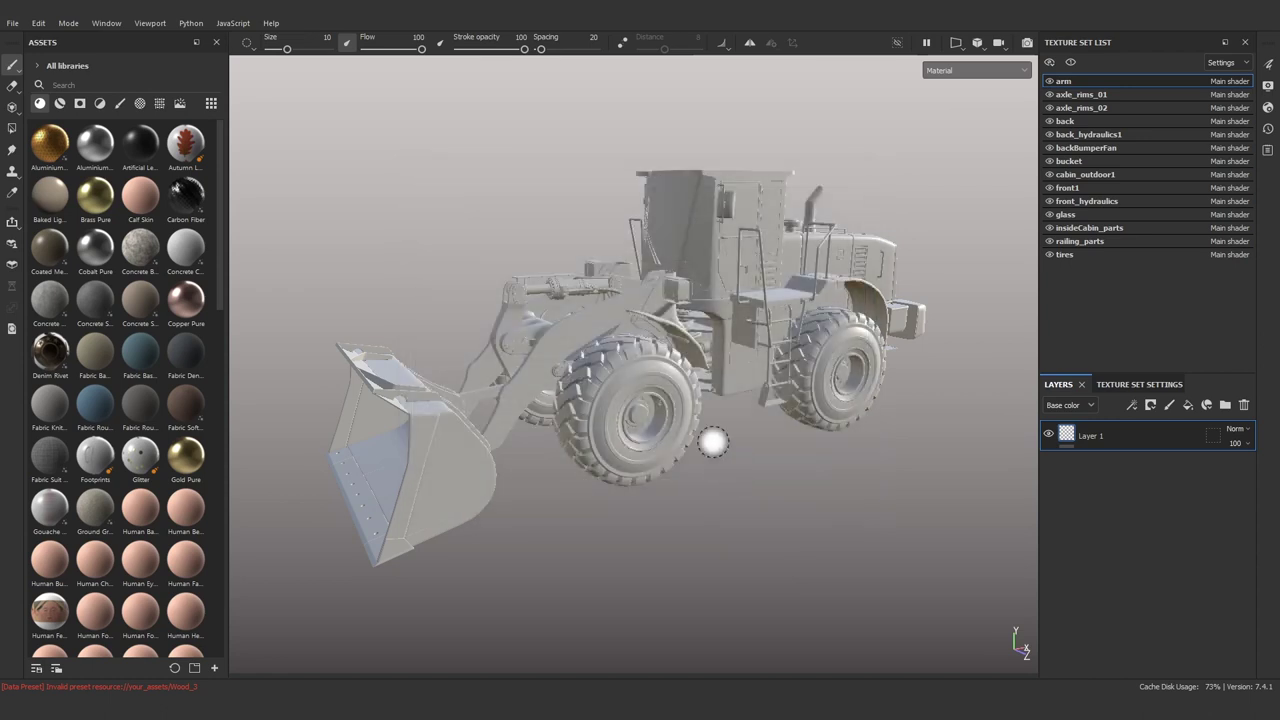
# Show Texture Set Settings and scroll down to the empty Mesh Maps slots.
pyautogui.keyDown('alt'); pyautogui.moveTo(714, 443); pyautogui.dragTo(672, 372); pyautogui.keyUp('alt')
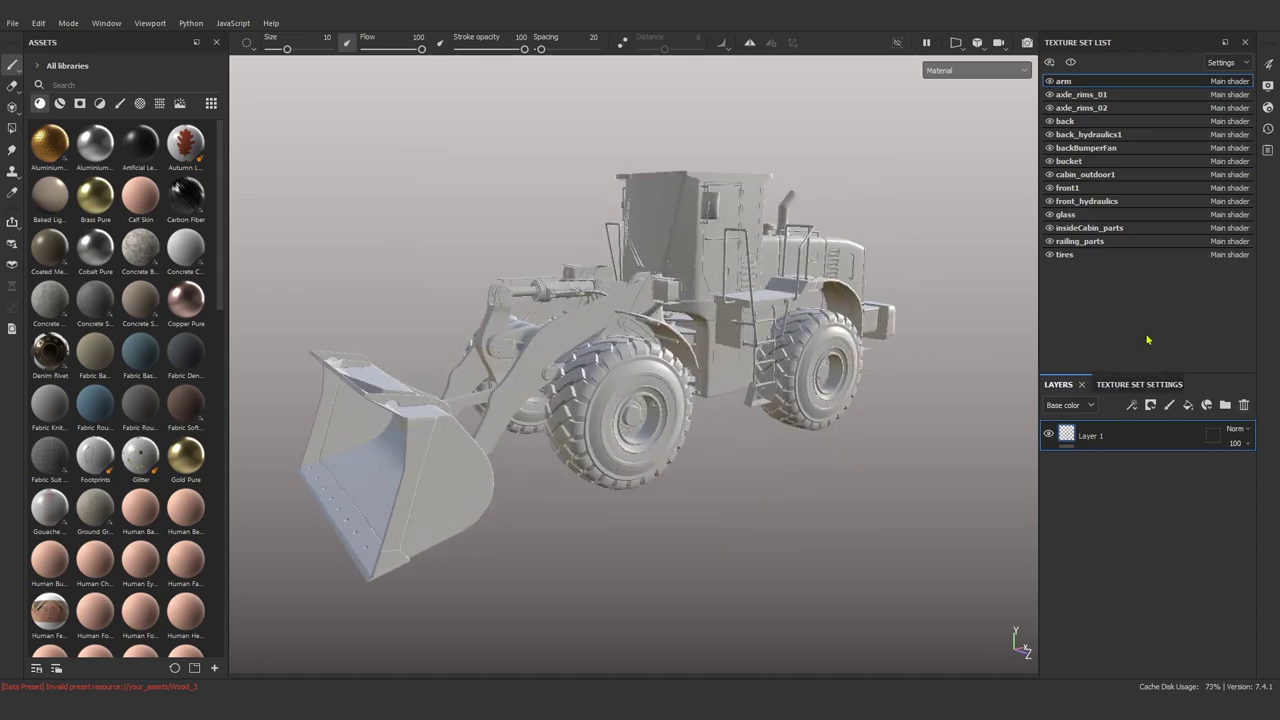
pyautogui.click(1139, 385)
pyautogui.scroll(-3, 1148, 488)
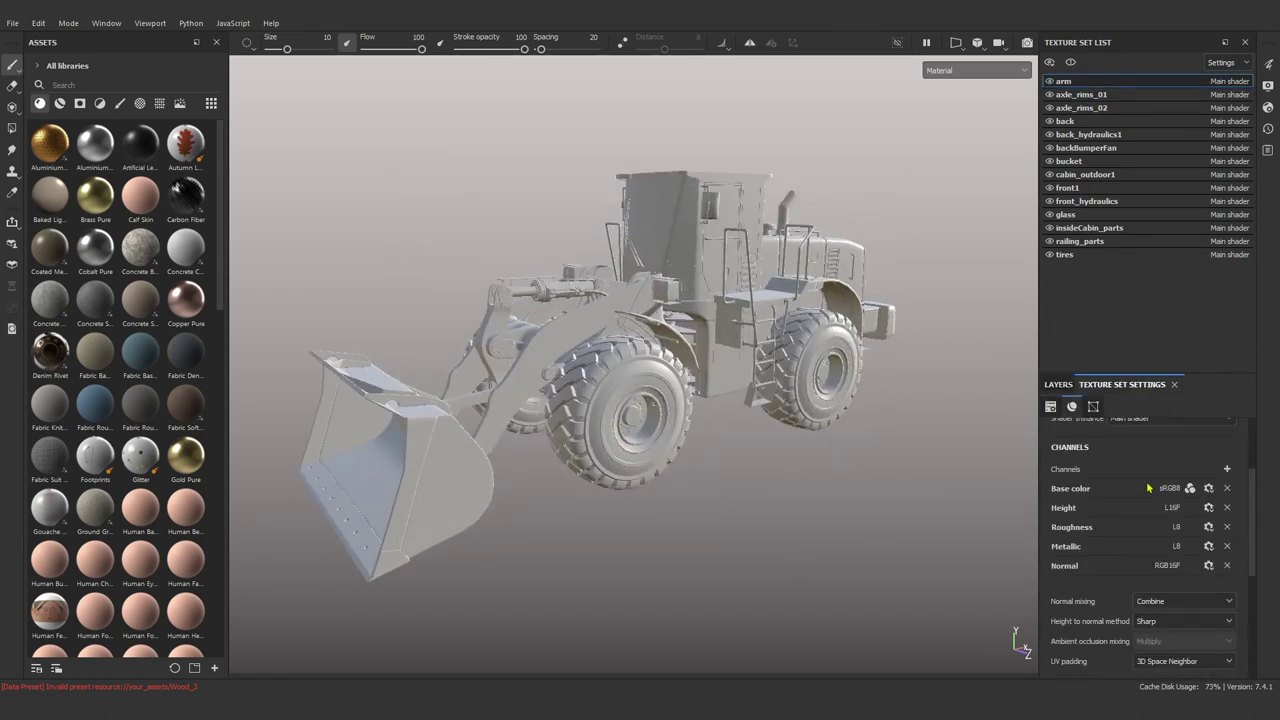
pyautogui.scroll(-2, 1160, 500)
pyautogui.scroll(-3, 1180, 553)
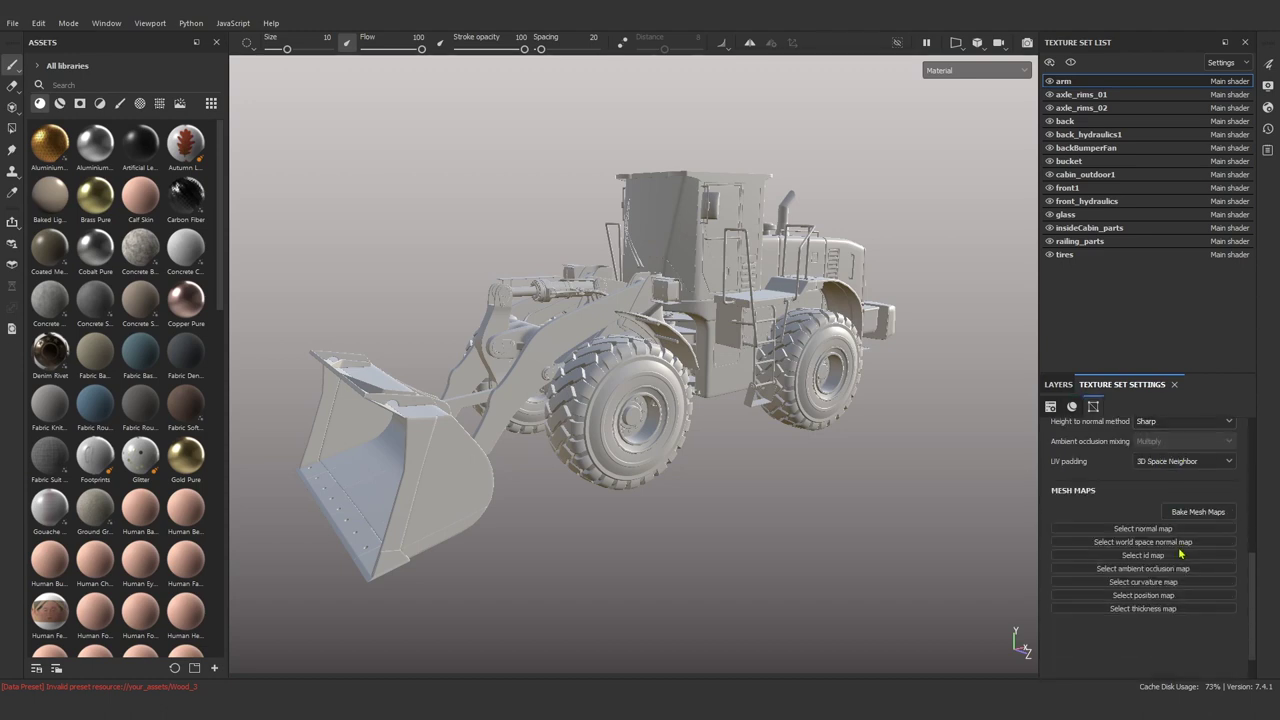
# In the bake options, exclude Normal and Thickness maps and set output size to 2048.
pyautogui.click(1196, 513)
pyautogui.click(423, 246)
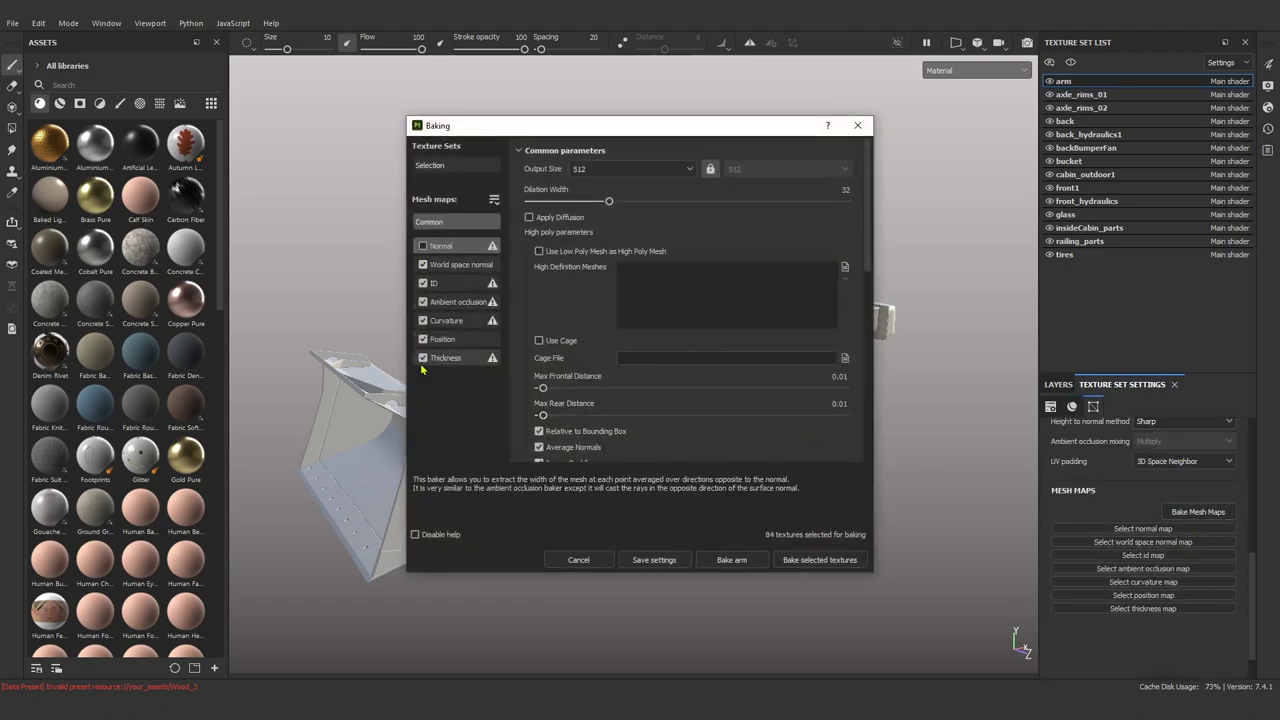
pyautogui.click(422, 357)
pyautogui.click(630, 168)
pyautogui.click(588, 265)
pyautogui.scroll(-2, 588, 262)
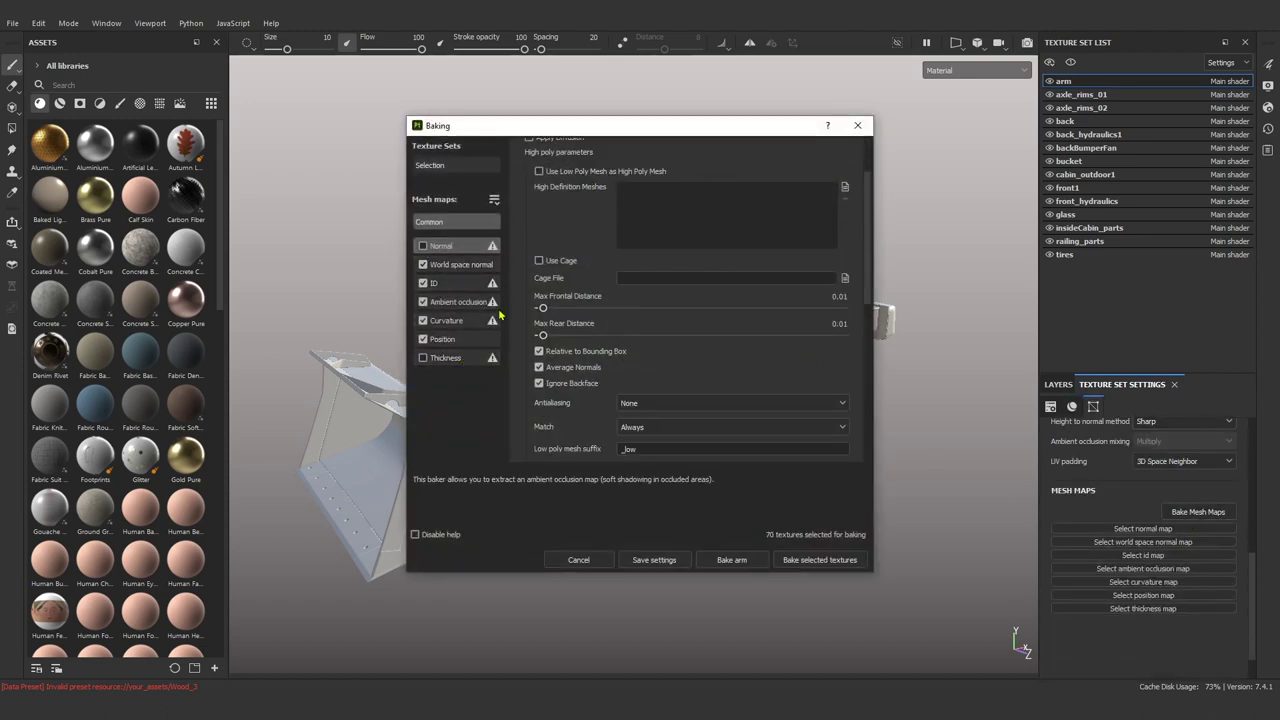
# Set the ID map bake to use Material Color as its colour source.
pyautogui.click(461, 264)
pyautogui.click(440, 283)
pyautogui.click(650, 190)
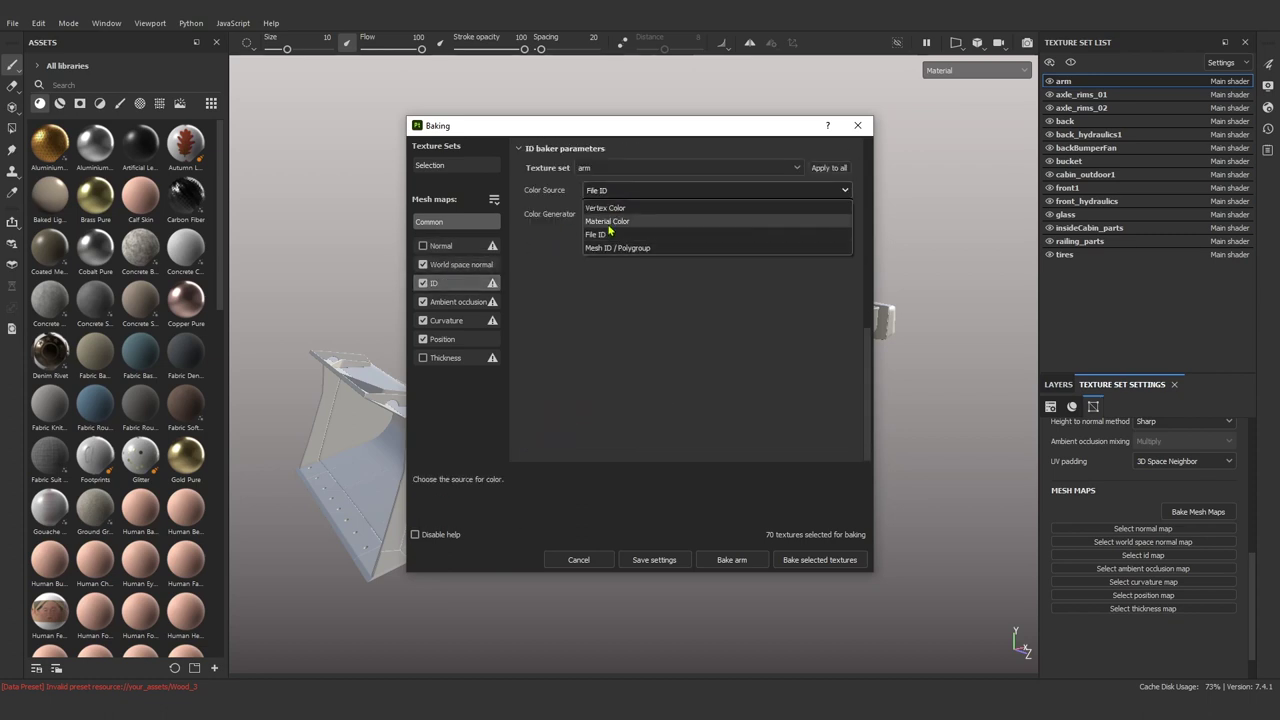
pyautogui.click(608, 221)
pyautogui.click(603, 170)
pyautogui.click(503, 314)
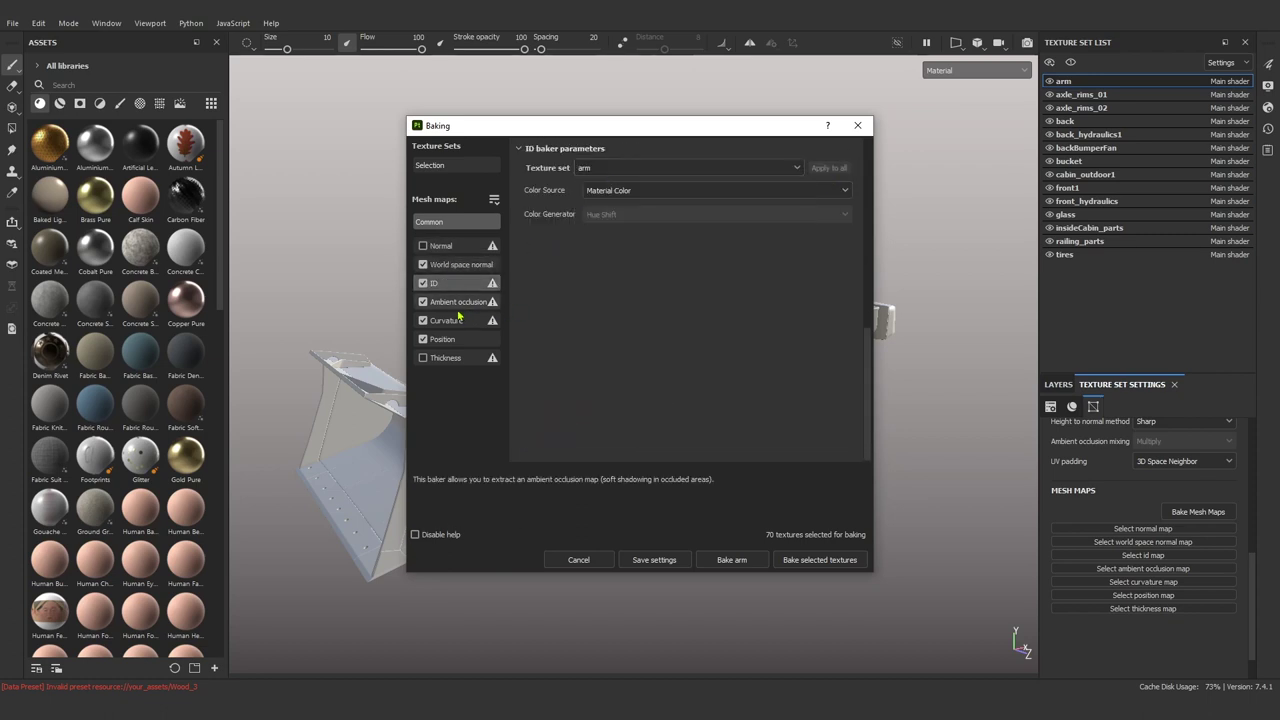
# Review the ambient occlusion, curvature and position bake settings.
pyautogui.click(458, 301)
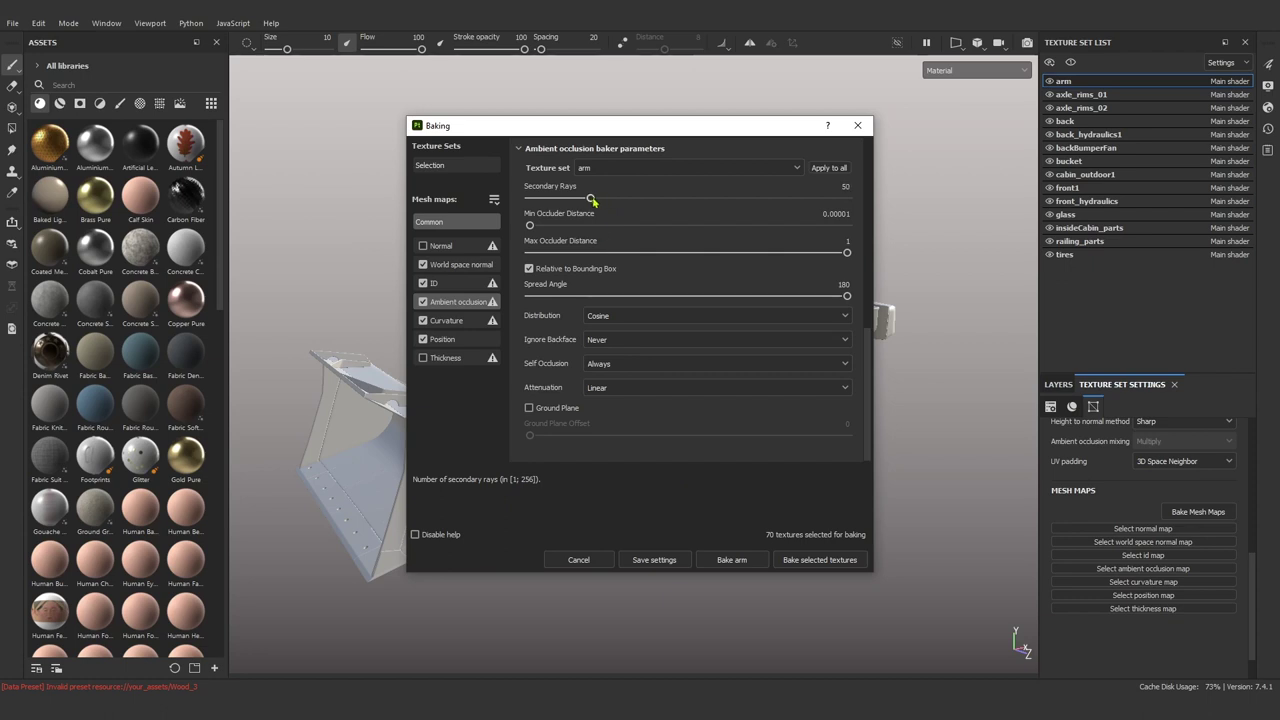
pyautogui.click(446, 320)
pyautogui.click(446, 339)
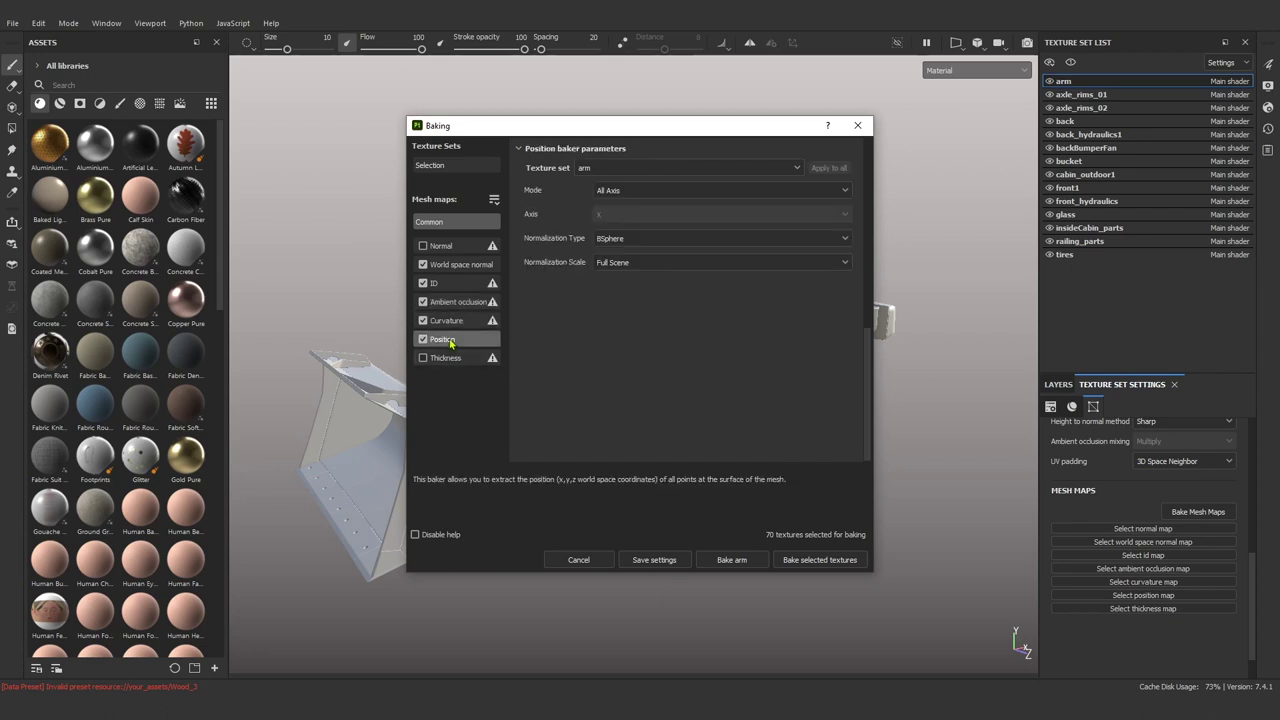
pyautogui.click(720, 262)
pyautogui.click(446, 320)
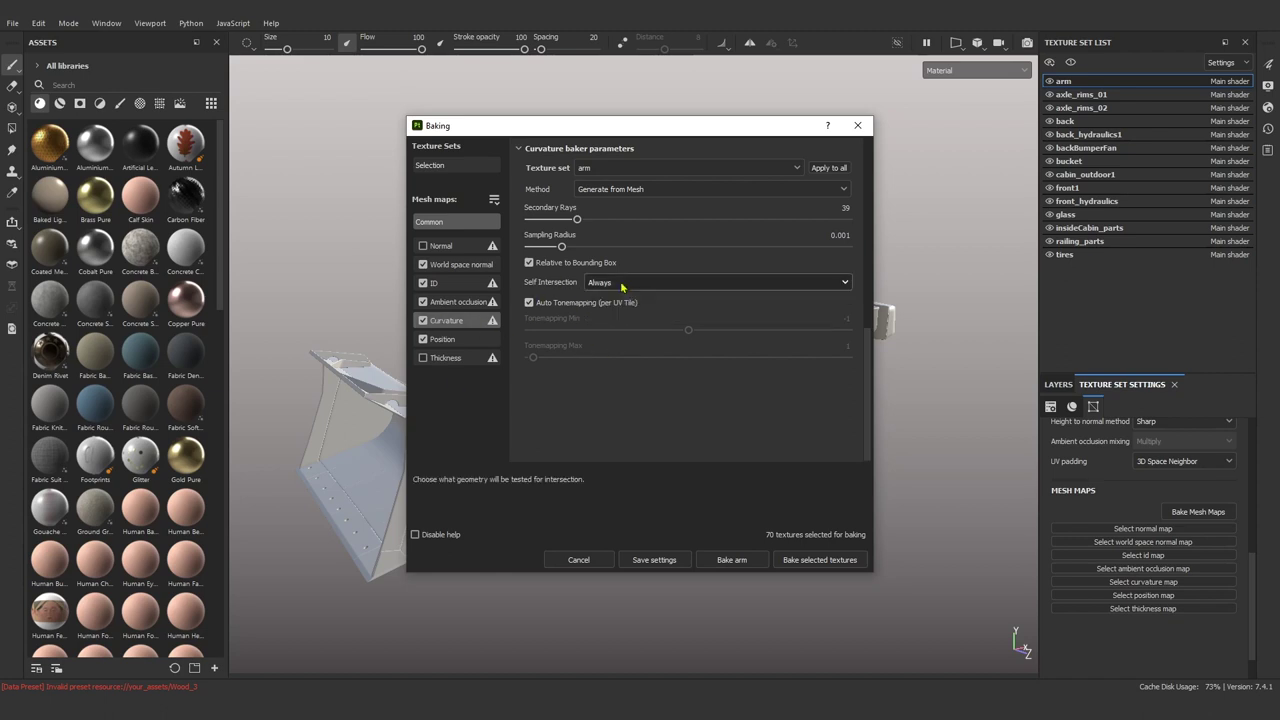
# Set the low poly mesh suffix to _base and the high poly suffix to _id.
pyautogui.scroll(1, 601, 271)
pyautogui.scroll(4, 601, 271)
pyautogui.scroll(2, 602, 275)
pyautogui.scroll(4, 604, 283)
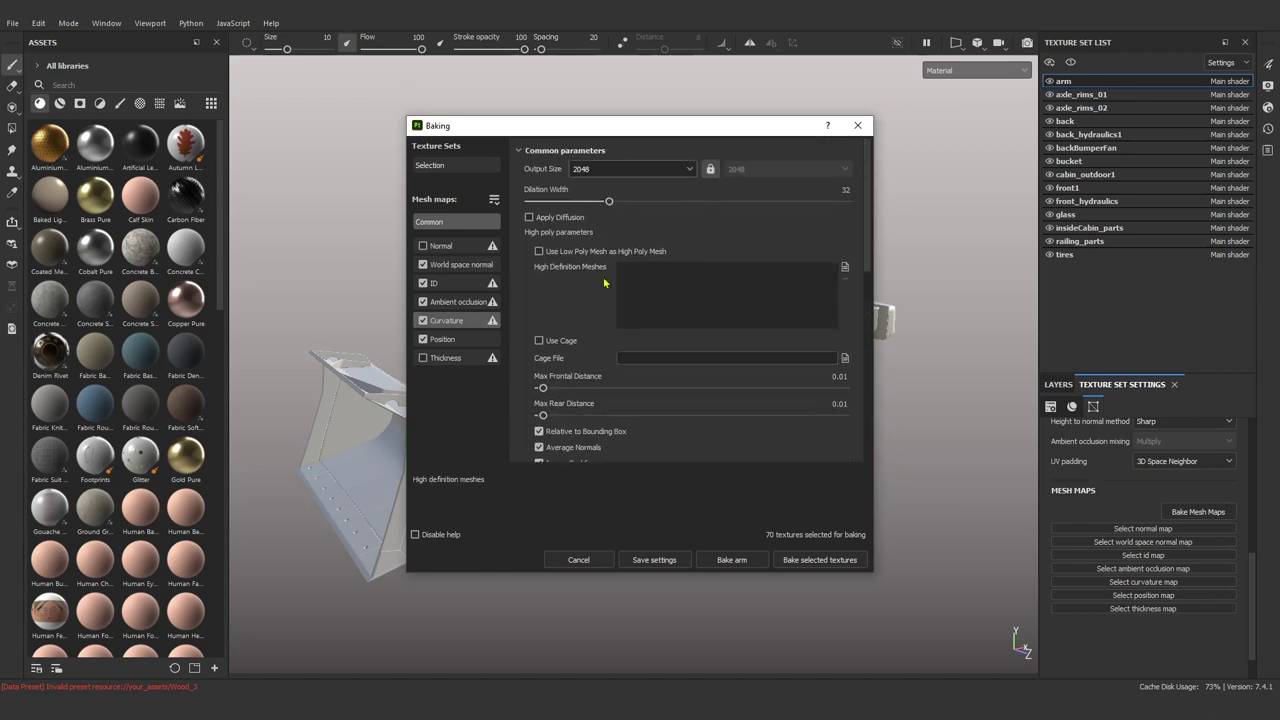
pyautogui.scroll(-5, 598, 295)
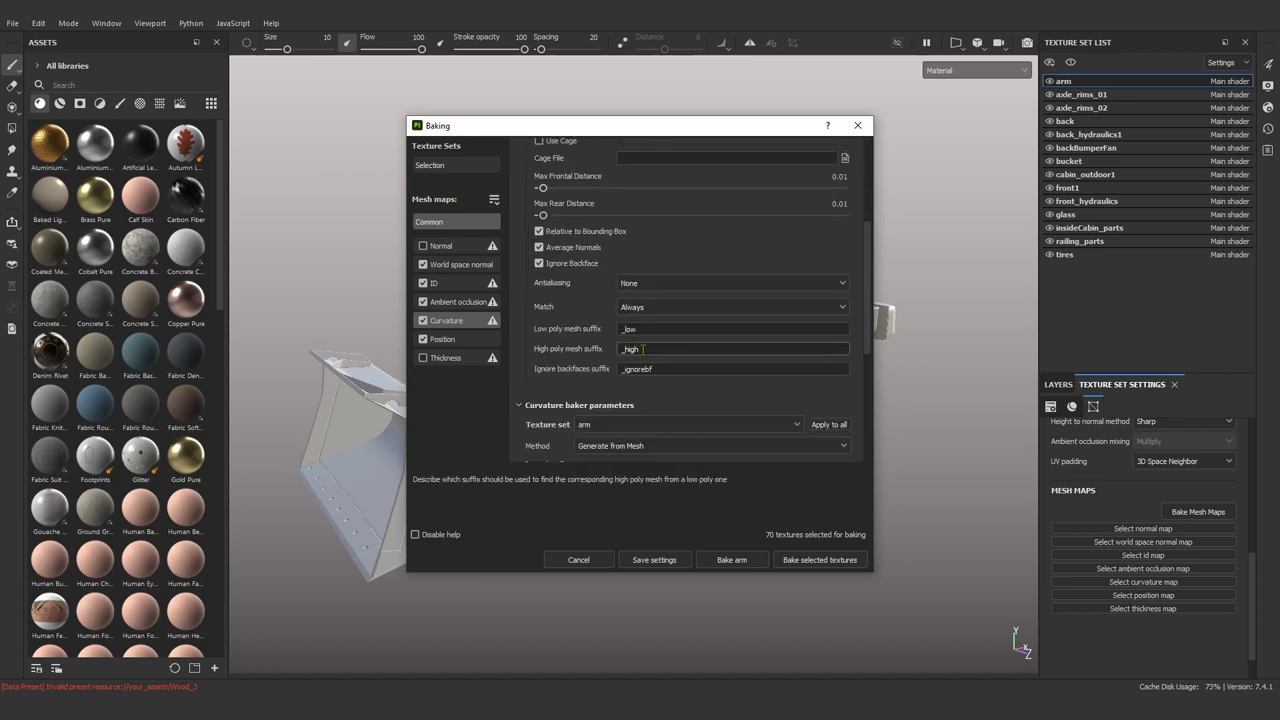
pyautogui.click(645, 329)
pyautogui.write('_base')
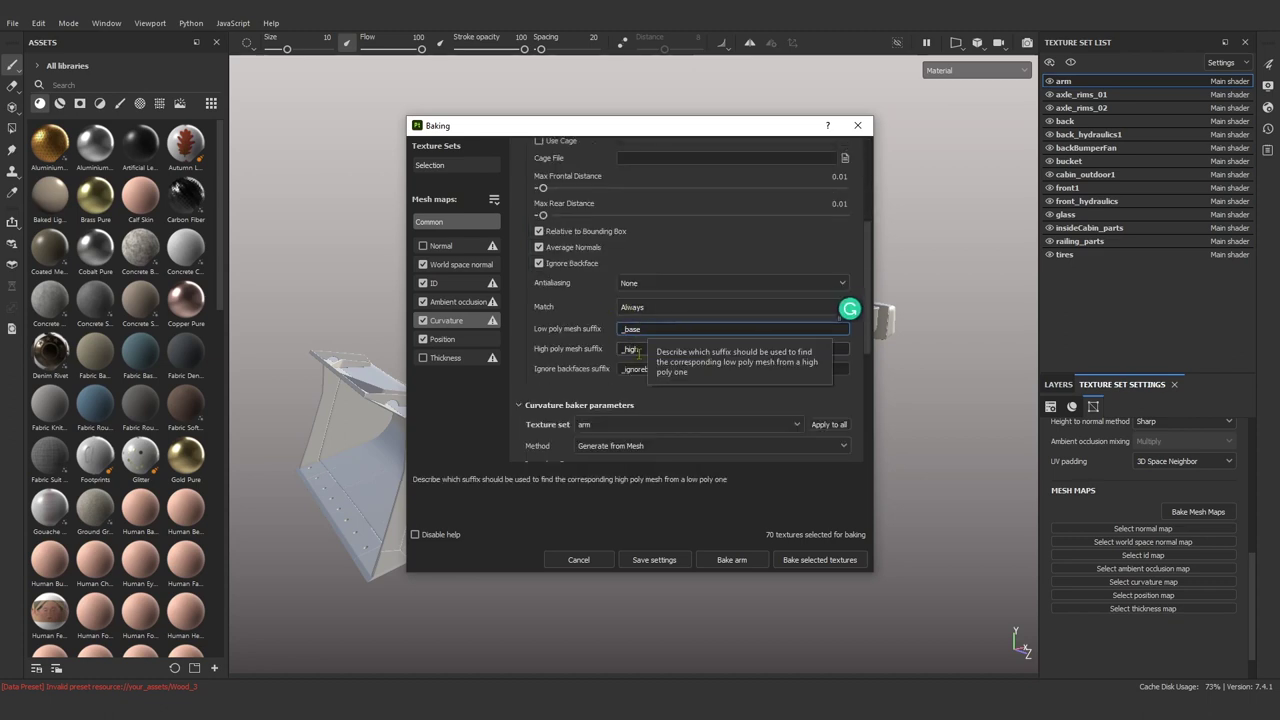
pyautogui.click(640, 349)
pyautogui.write('_id')
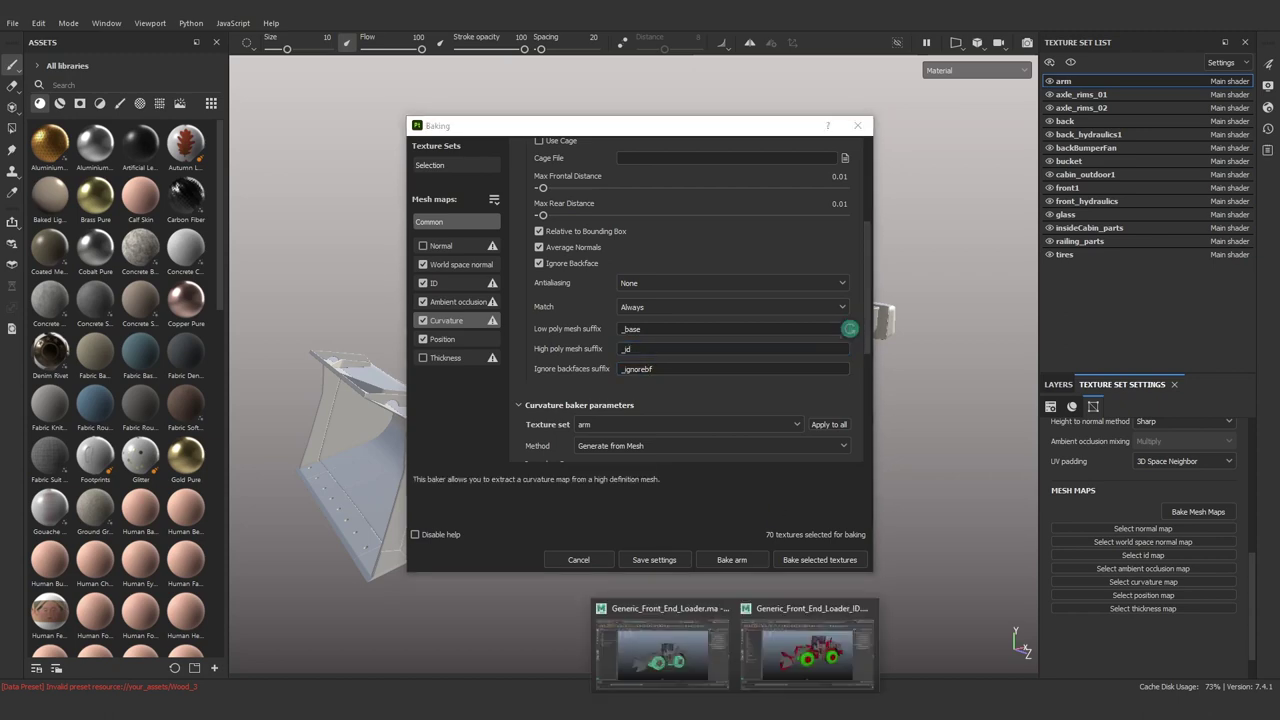
# Verify the Main group mesh names in Maya, then return to the bake settings.
pyautogui.click(680, 650)
pyautogui.click(51, 216)
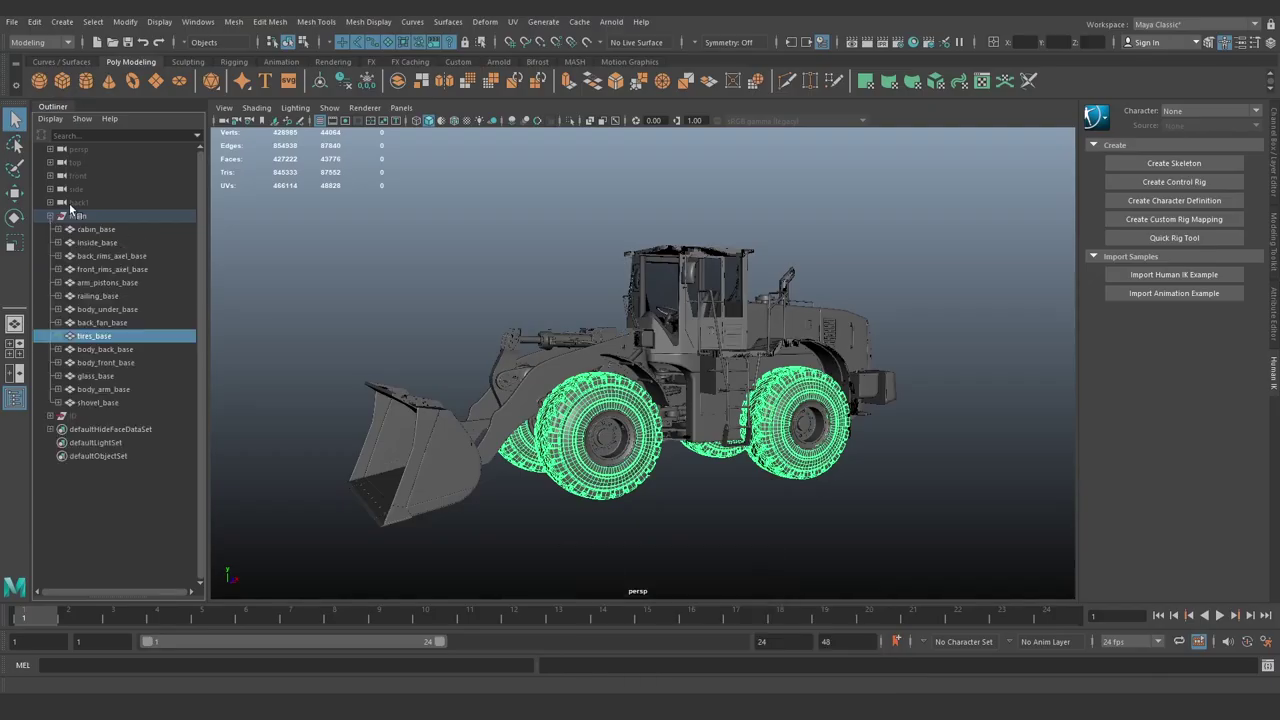
pyautogui.click(51, 216)
pyautogui.click(51, 216)
pyautogui.click(51, 216)
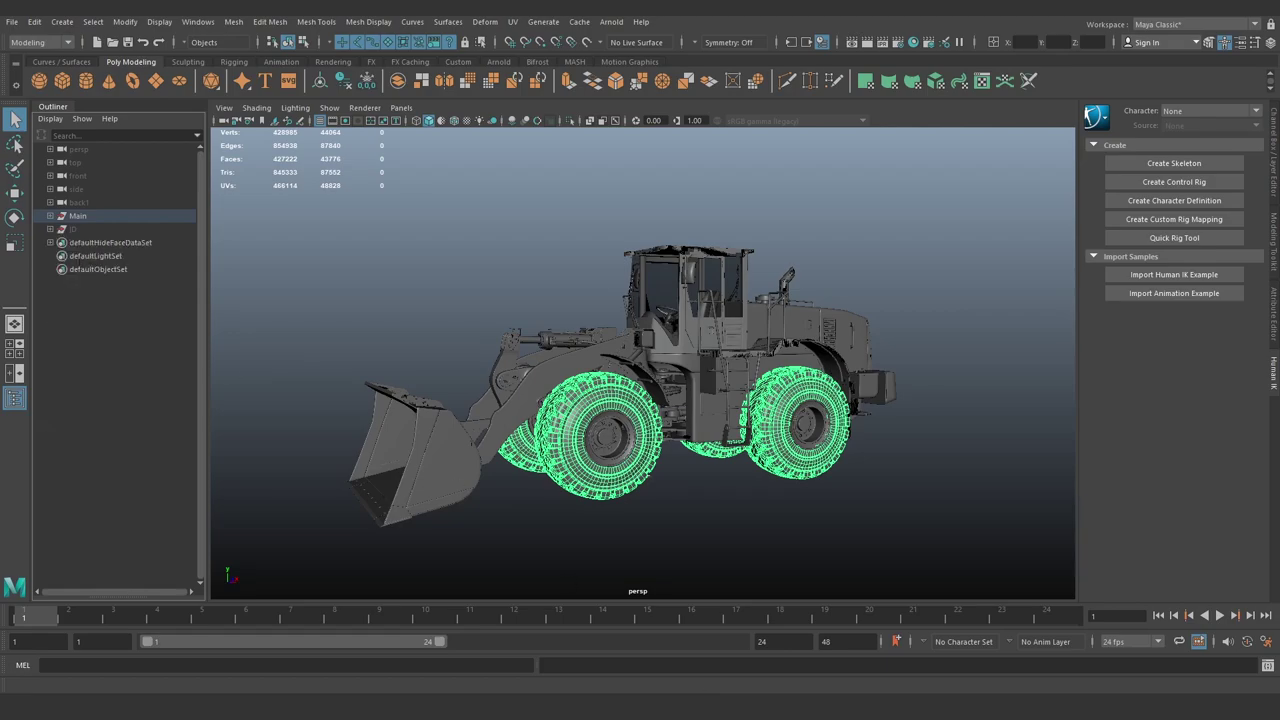
pyautogui.hotkey('alt', 'Tab')
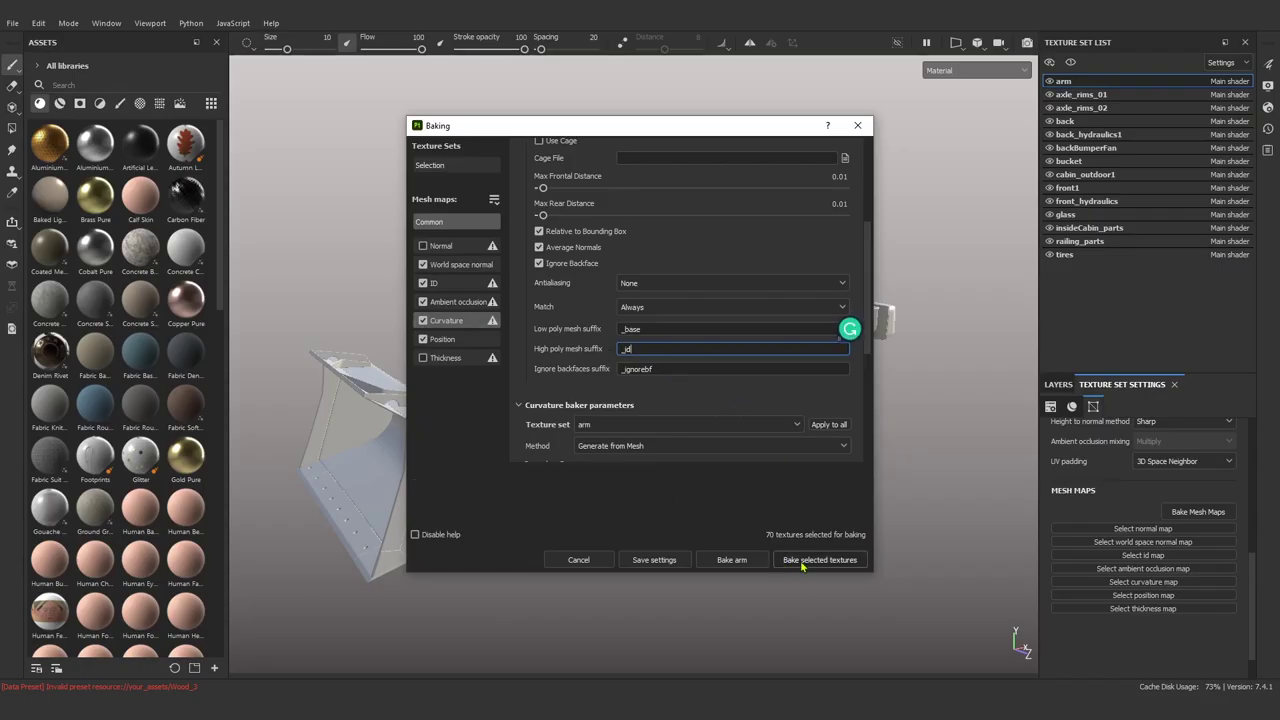
# Bake the selected textures, producing all 70 mesh maps across the texture sets.
pyautogui.click(801, 560)
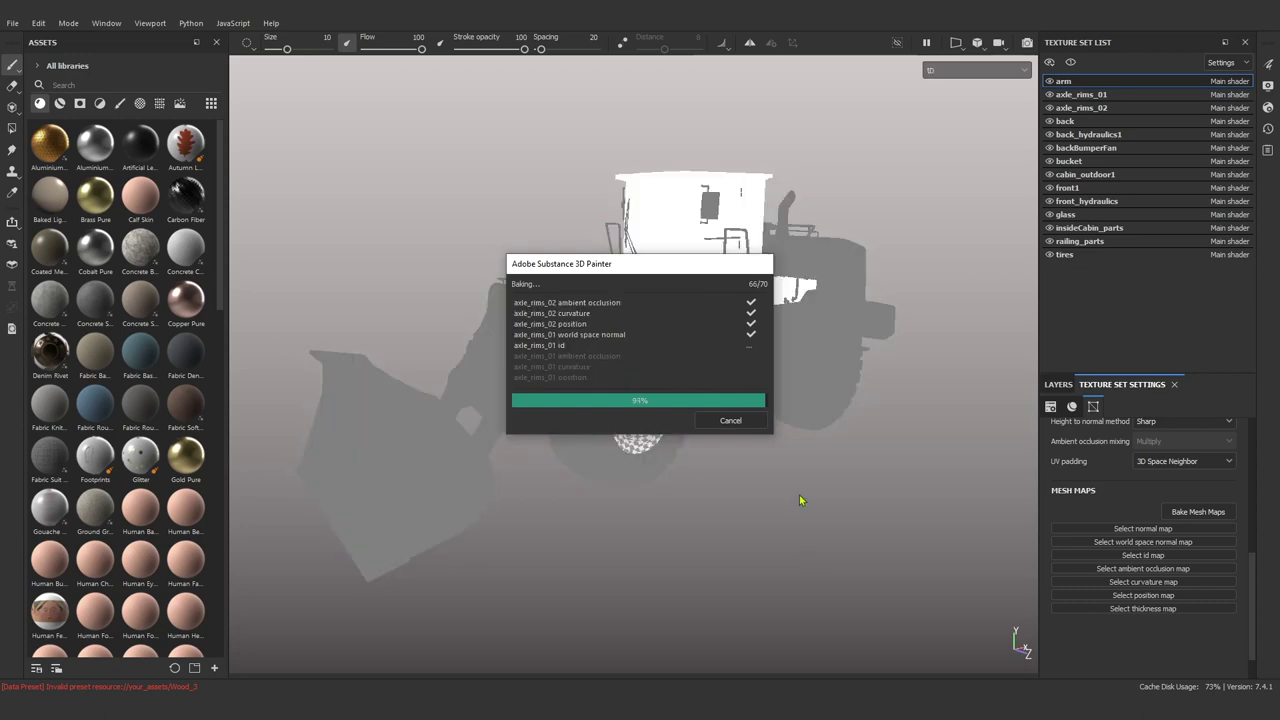
# Dismiss the baking-finished notice, orbit the loader, and check the channel list.
pyautogui.click(731, 421)
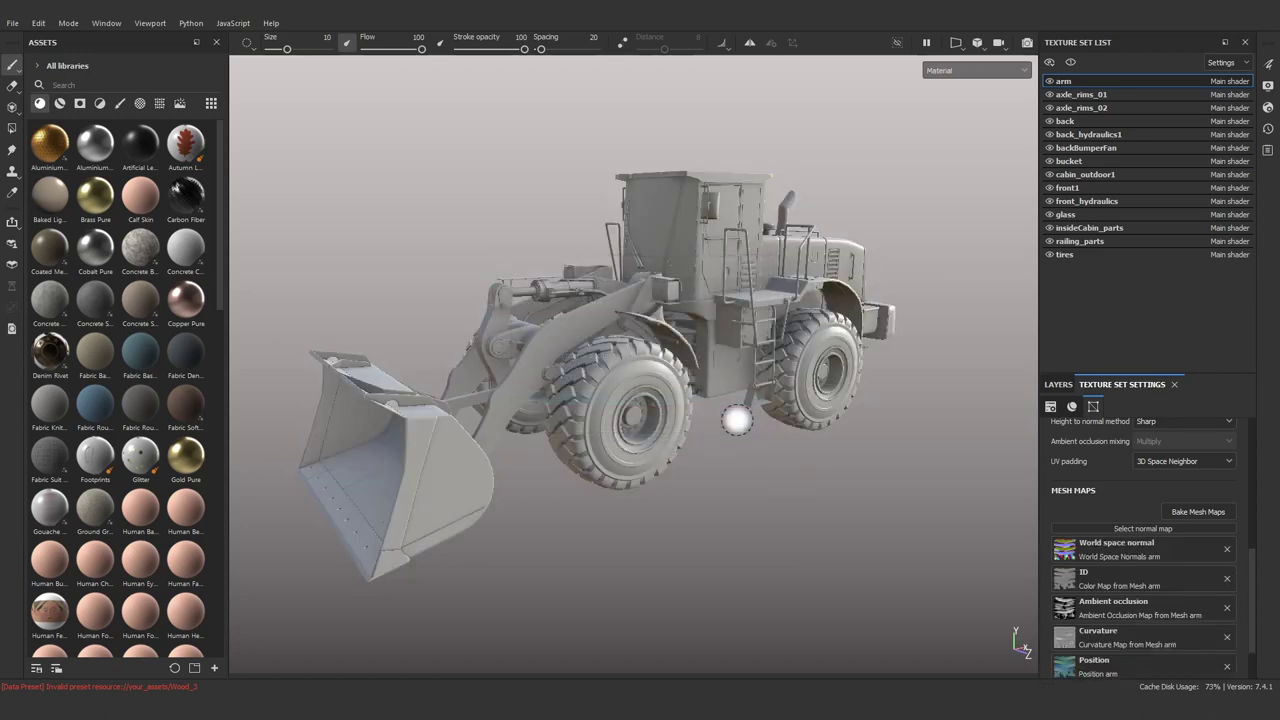
pyautogui.keyDown('alt'); pyautogui.moveTo(729, 420); pyautogui.dragTo(669, 481); pyautogui.keyUp('alt')
pyautogui.scroll(1, 1182, 560)
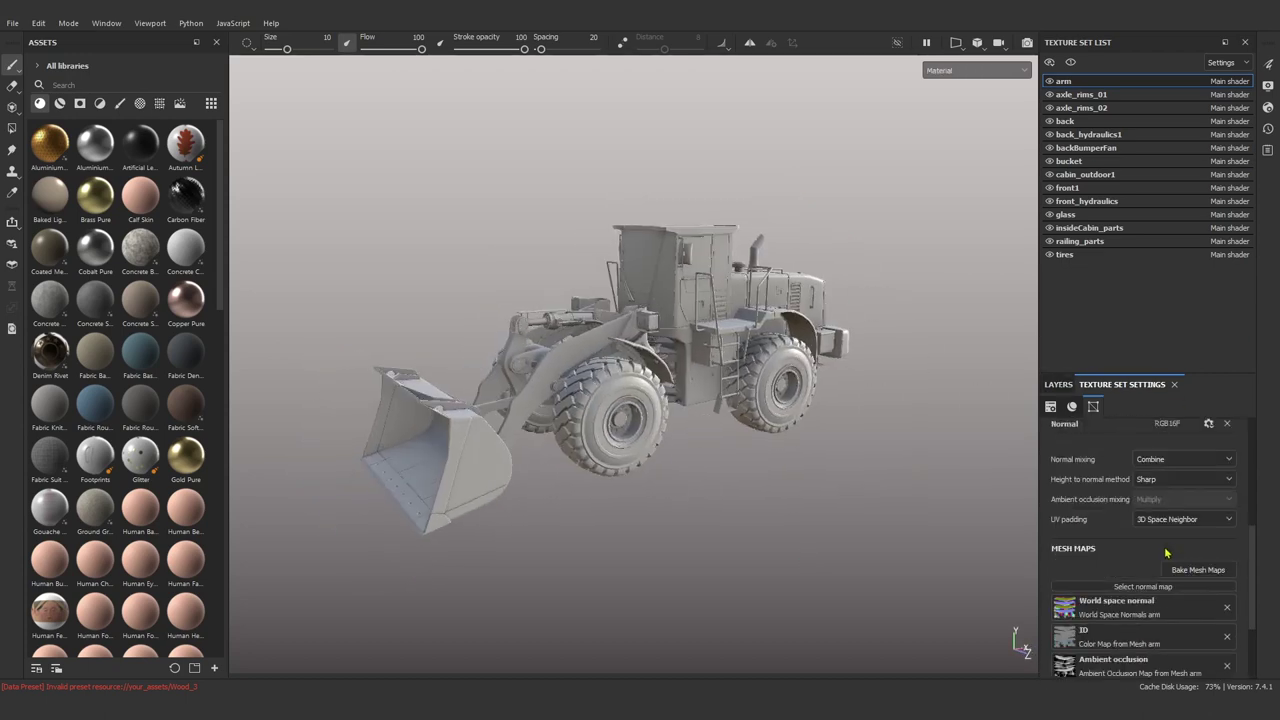
pyautogui.scroll(2, 1182, 560)
pyautogui.scroll(4, 1186, 547)
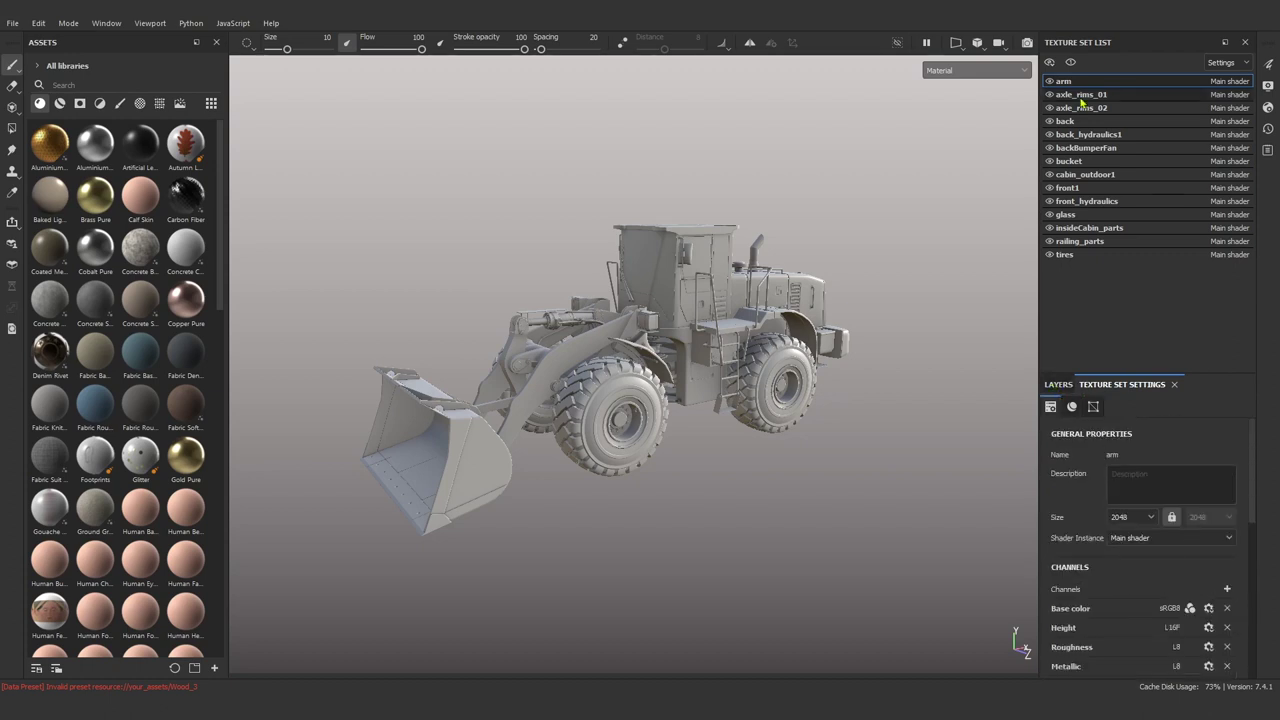
pyautogui.click(1226, 589)
pyautogui.click(1235, 420)
# Hide every texture set except arm and frame the arm in the viewport.
pyautogui.keyDown('ctrl'); pyautogui.click(1049, 81); pyautogui.keyUp('ctrl')
pyautogui.click(1049, 81)
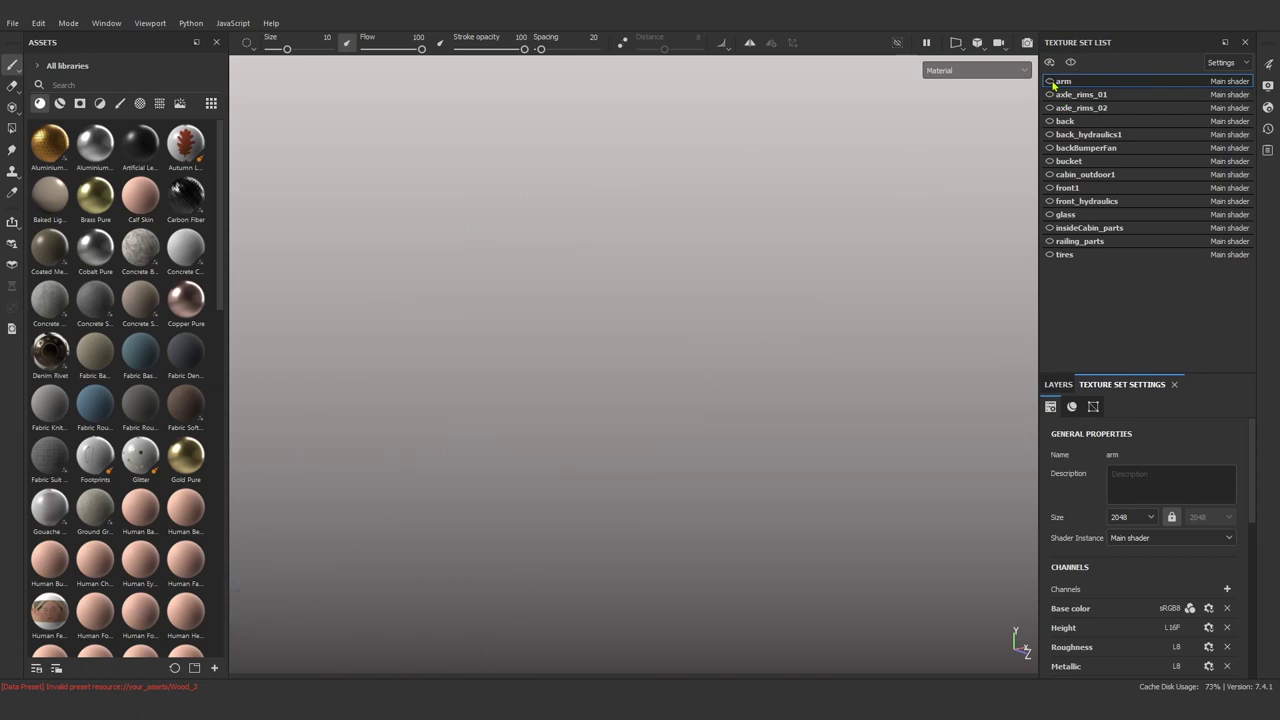
pyautogui.click(1049, 81)
pyautogui.keyDown('alt'); pyautogui.moveTo(600, 400); pyautogui.dragTo(677, 457); pyautogui.keyUp('alt')
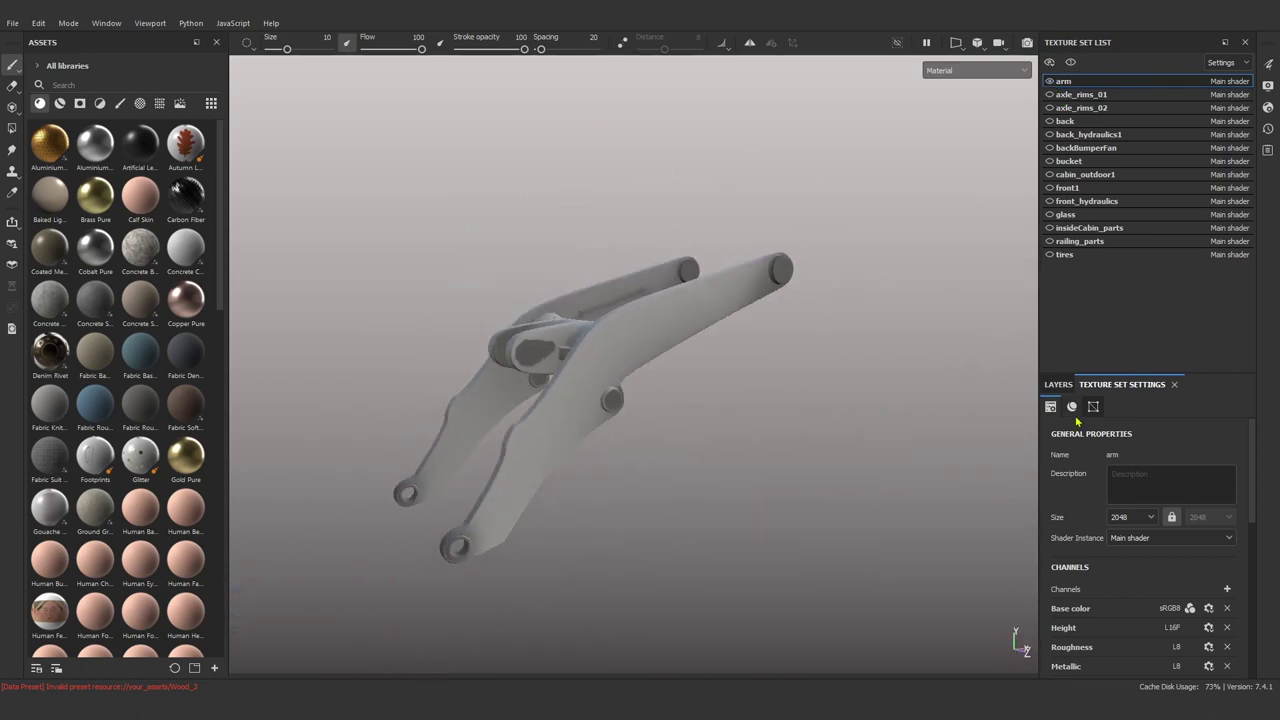
pyautogui.scroll(-1, 1146, 551)
# Check the arm's shader instance, layer stack and available channels.
pyautogui.click(1143, 498)
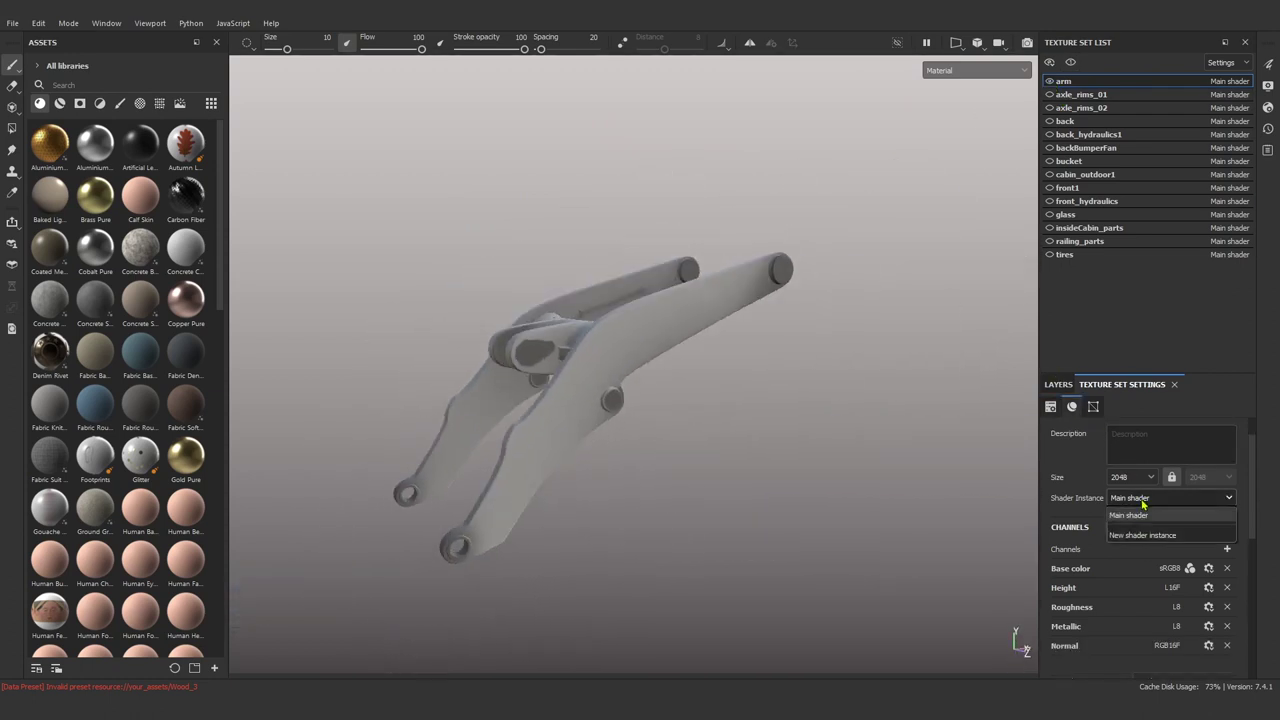
pyautogui.click(1130, 514)
pyautogui.click(1058, 384)
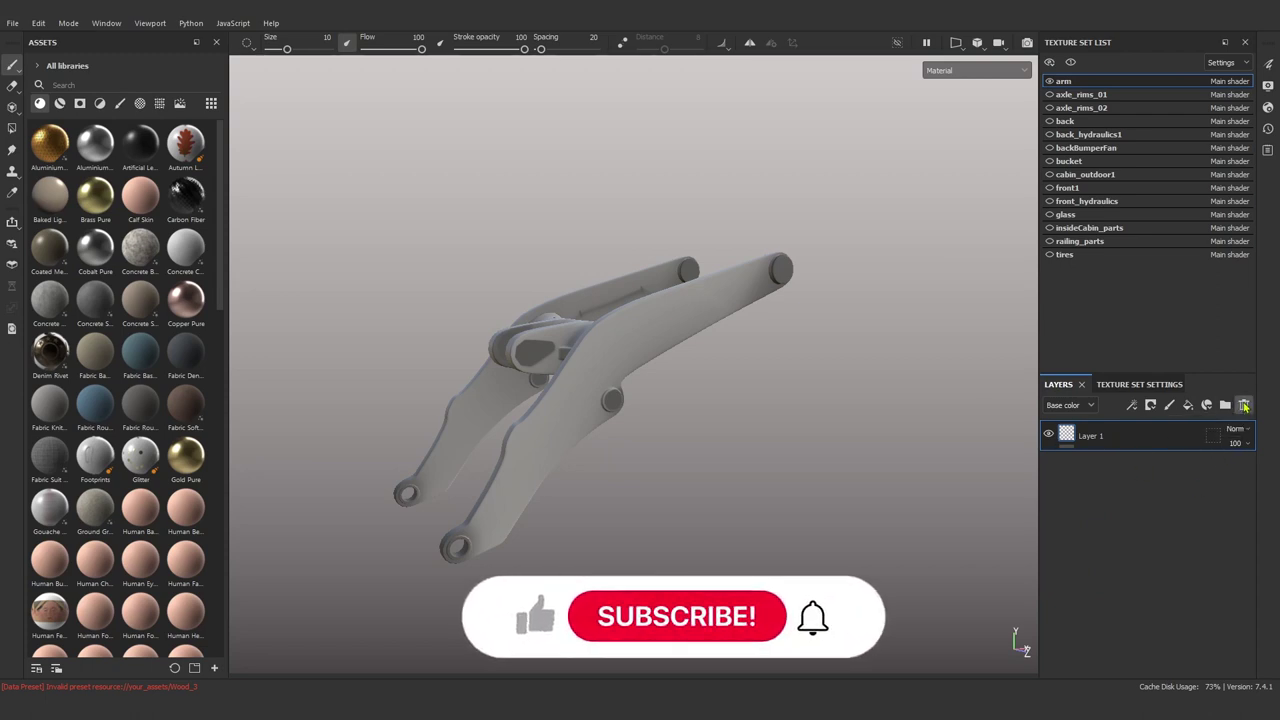
pyautogui.click(1139, 384)
pyautogui.click(1227, 467)
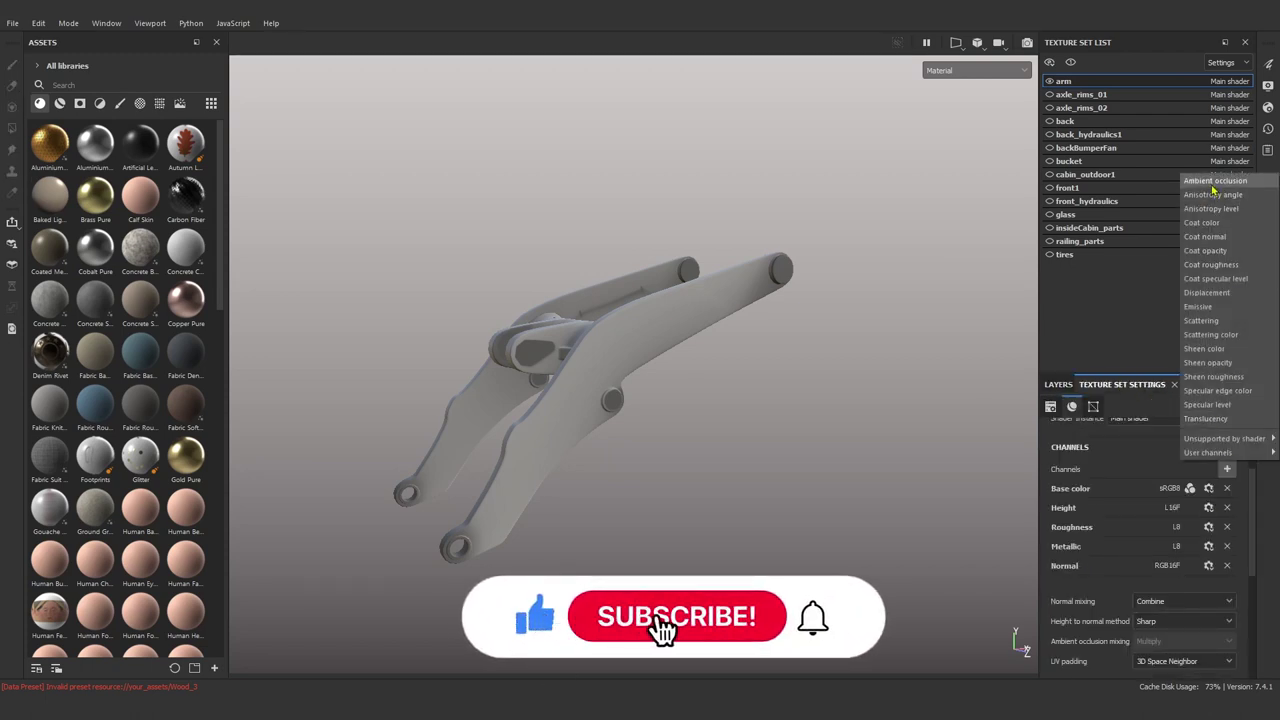
# Add an Ambient occlusion channel and put a Blur filter on Fill layer 1.
pyautogui.click(1213, 181)
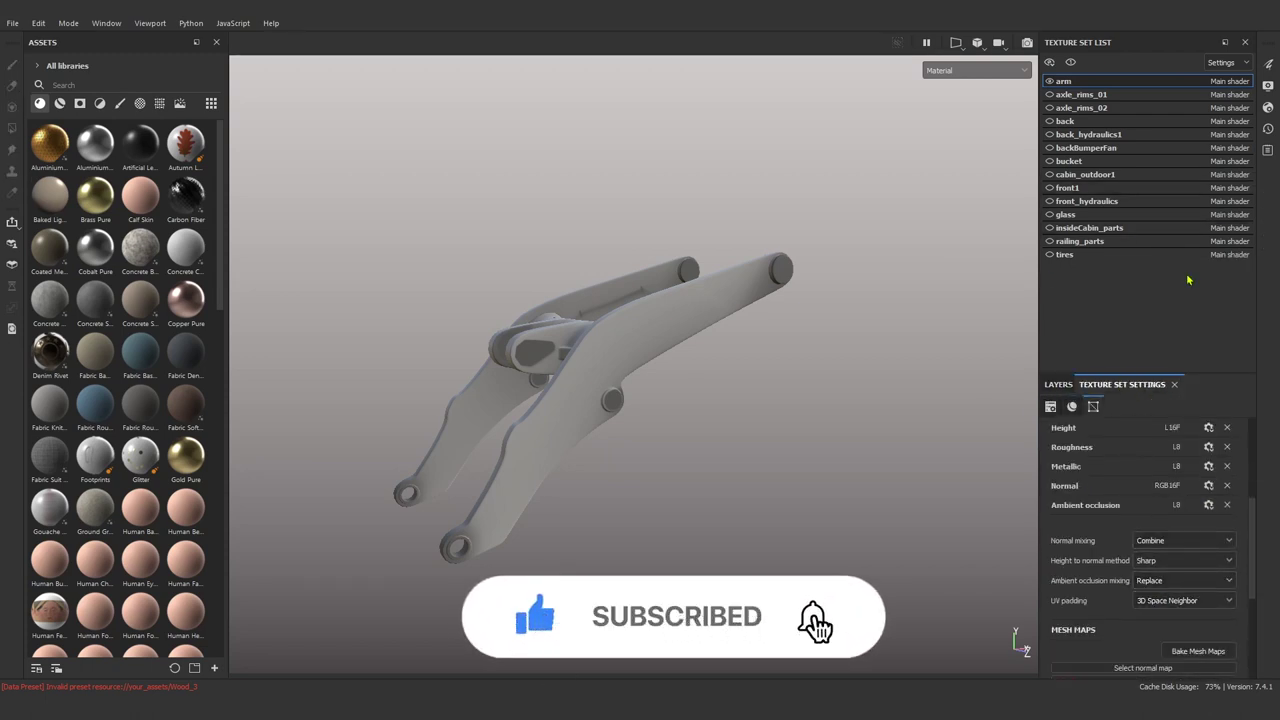
pyautogui.click(1058, 385)
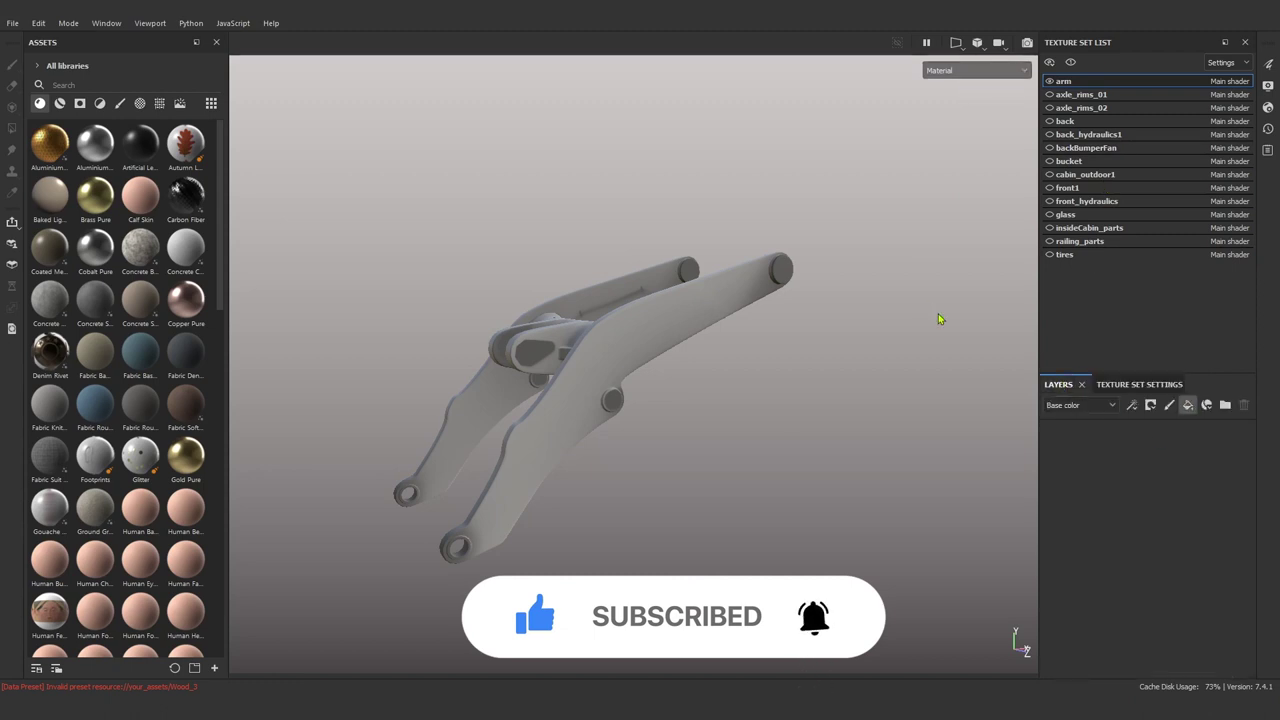
pyautogui.scroll(-2, 707, 313)
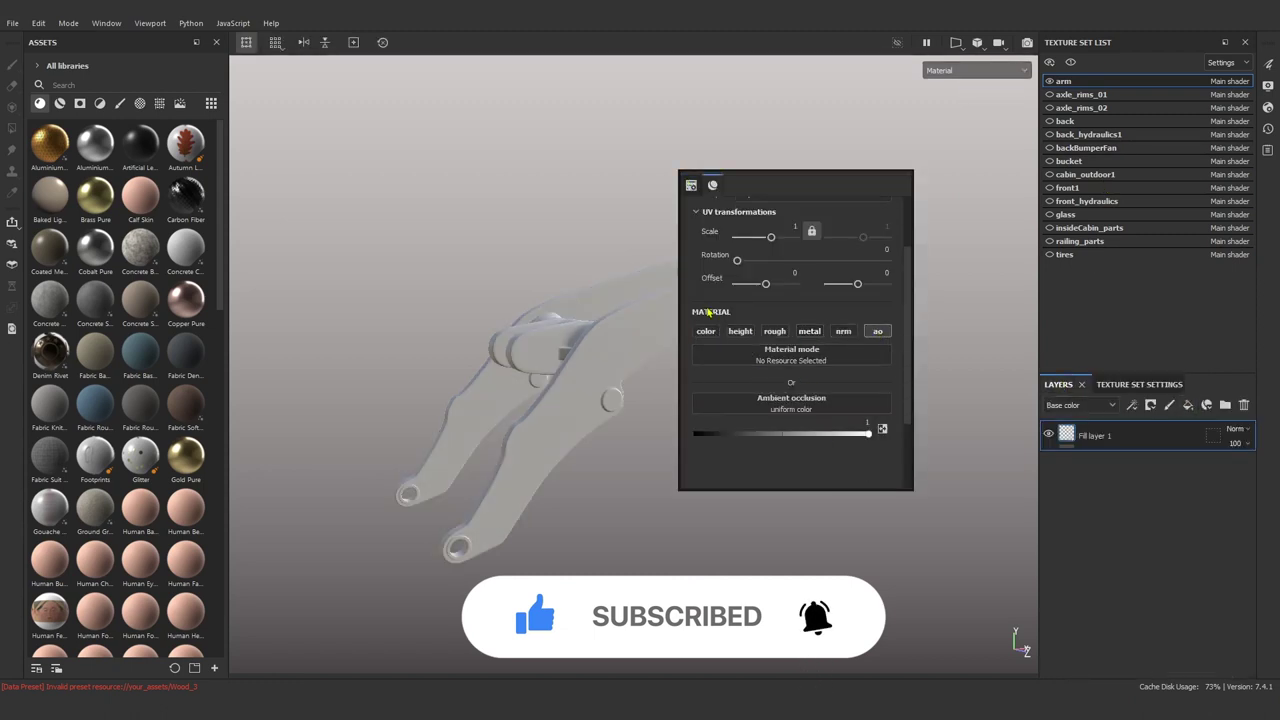
pyautogui.keyDown('alt'); pyautogui.moveTo(600, 330); pyautogui.dragTo(657, 371); pyautogui.keyUp('alt')
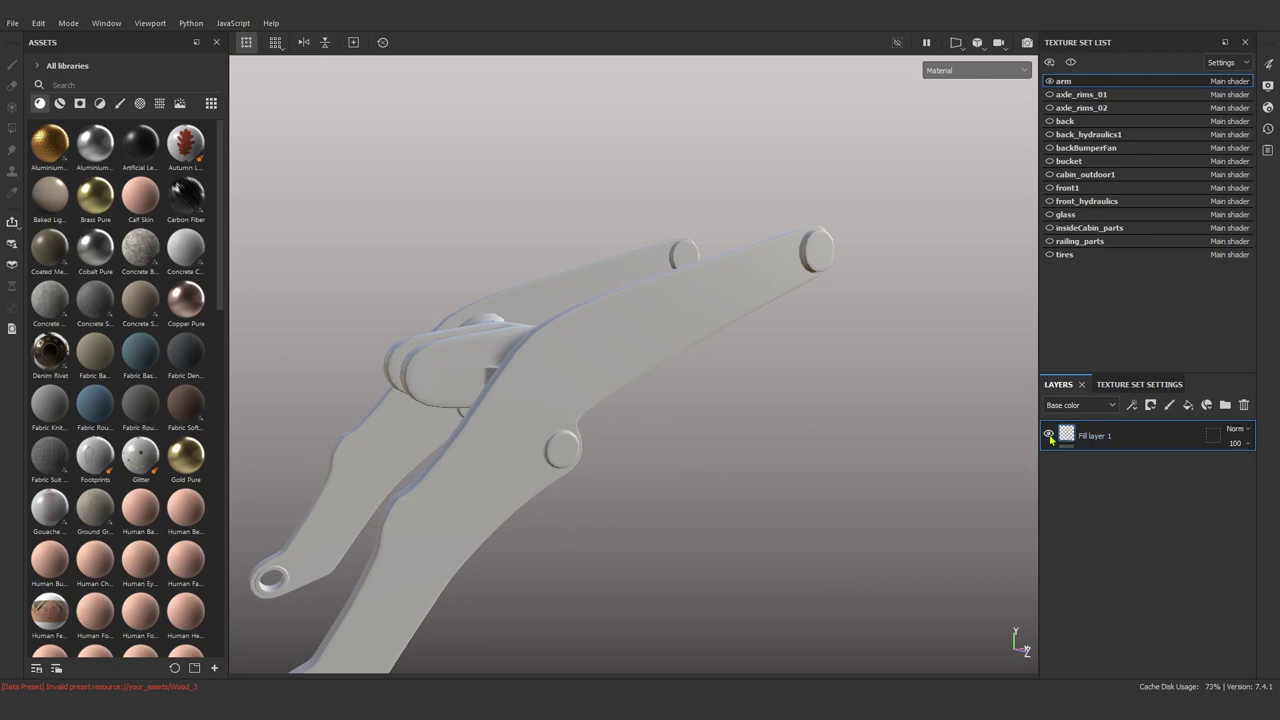
pyautogui.rightClick(1095, 437)
pyautogui.click(1130, 549)
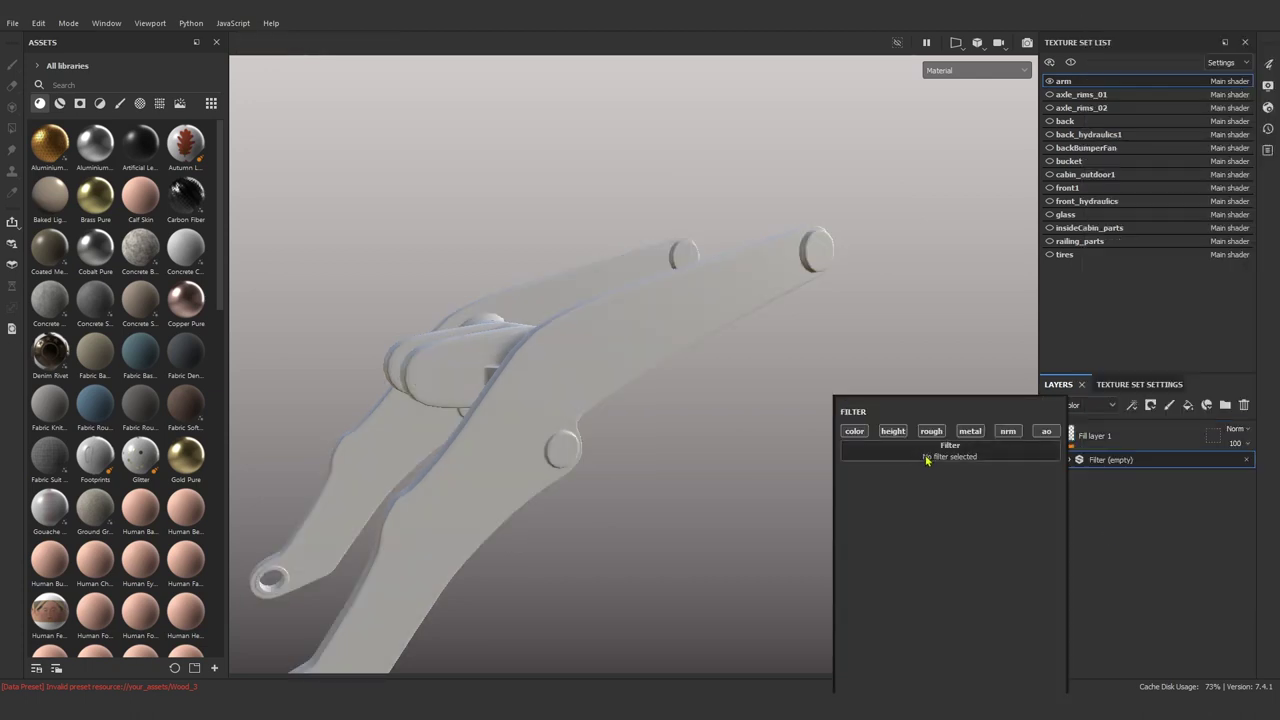
pyautogui.click(926, 459)
pyautogui.click(949, 495)
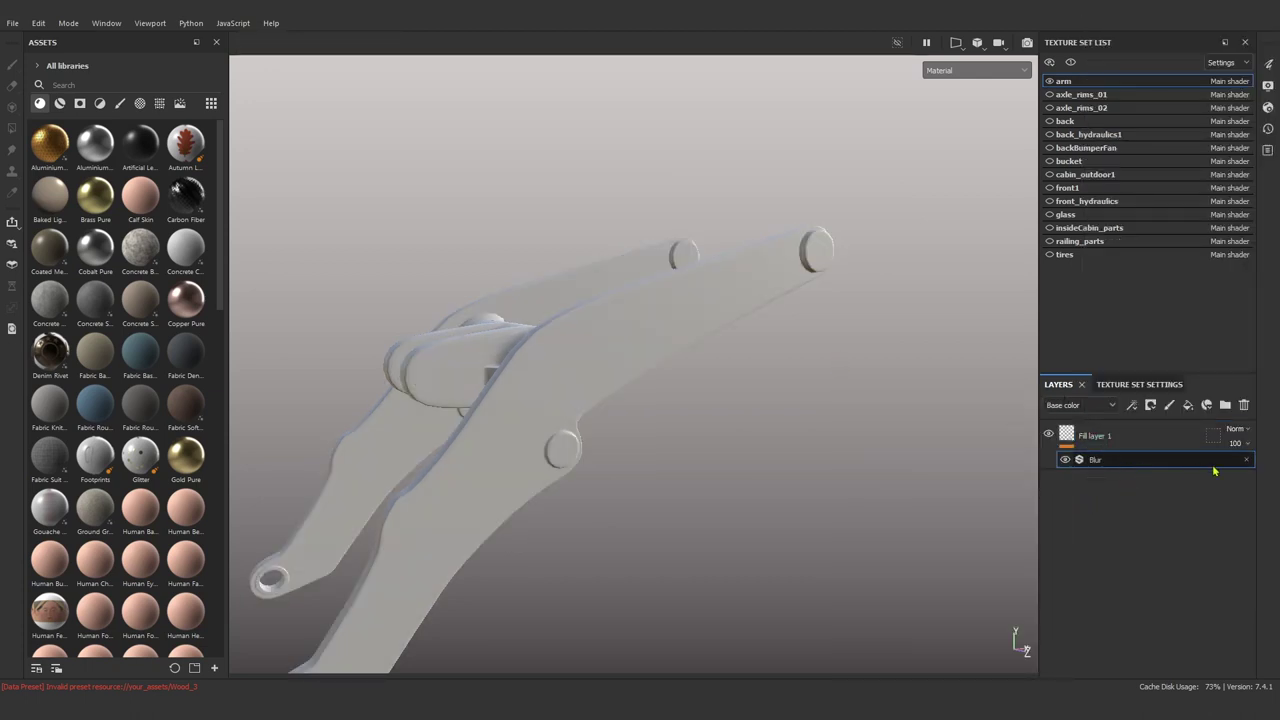
# Assign the arm's baked ambient occlusion map to the fill layer and rename it AO.
pyautogui.click(1146, 439)
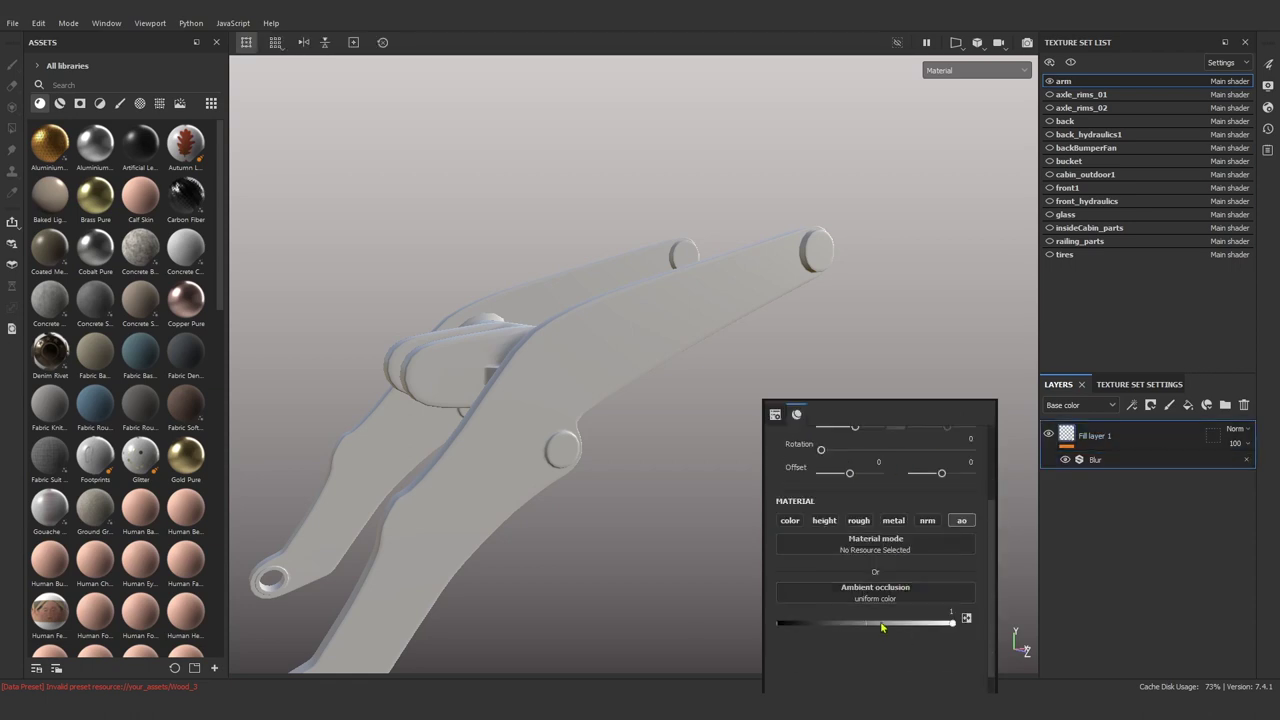
pyautogui.click(875, 592)
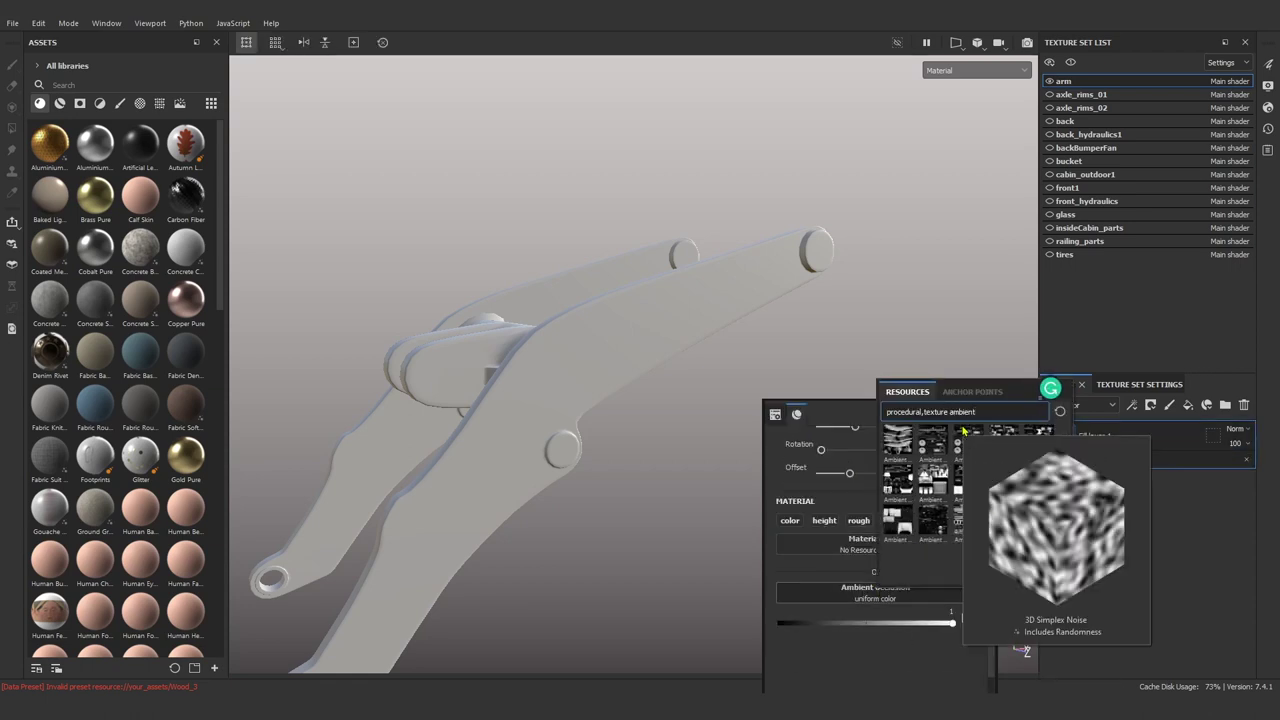
pyautogui.click(896, 435)
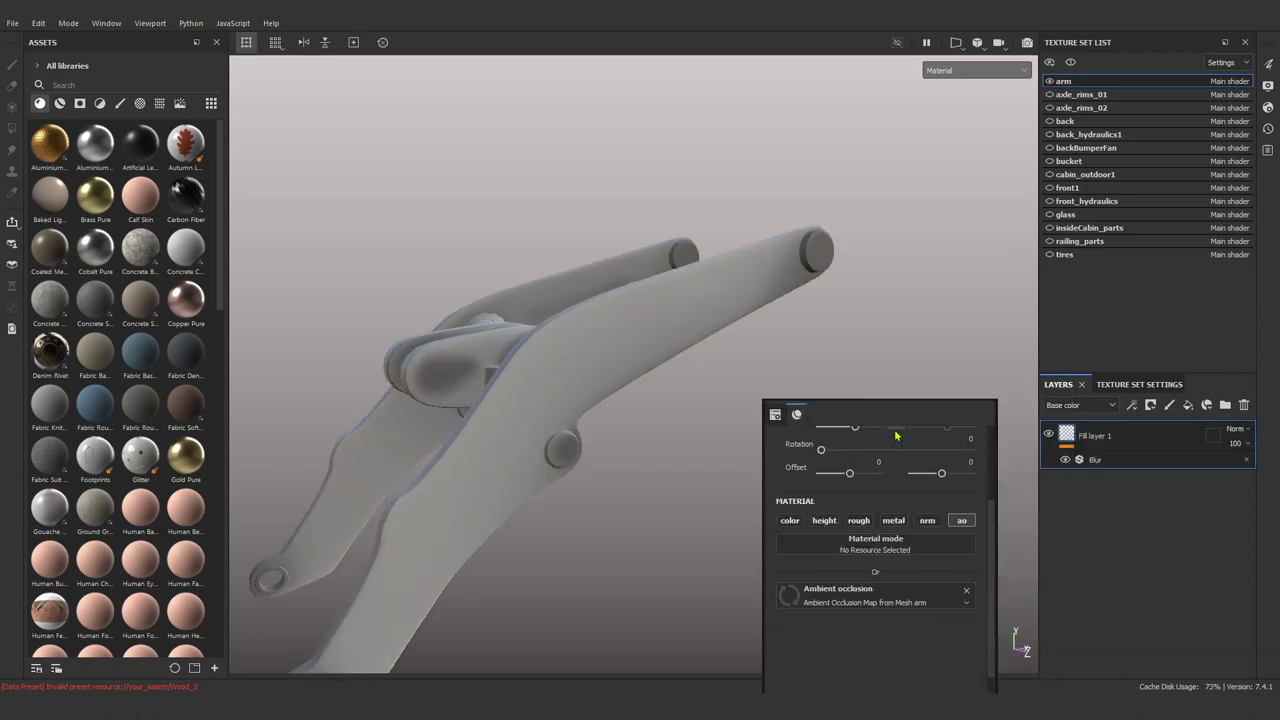
pyautogui.click(1115, 461)
pyautogui.scroll(-3, 606, 486)
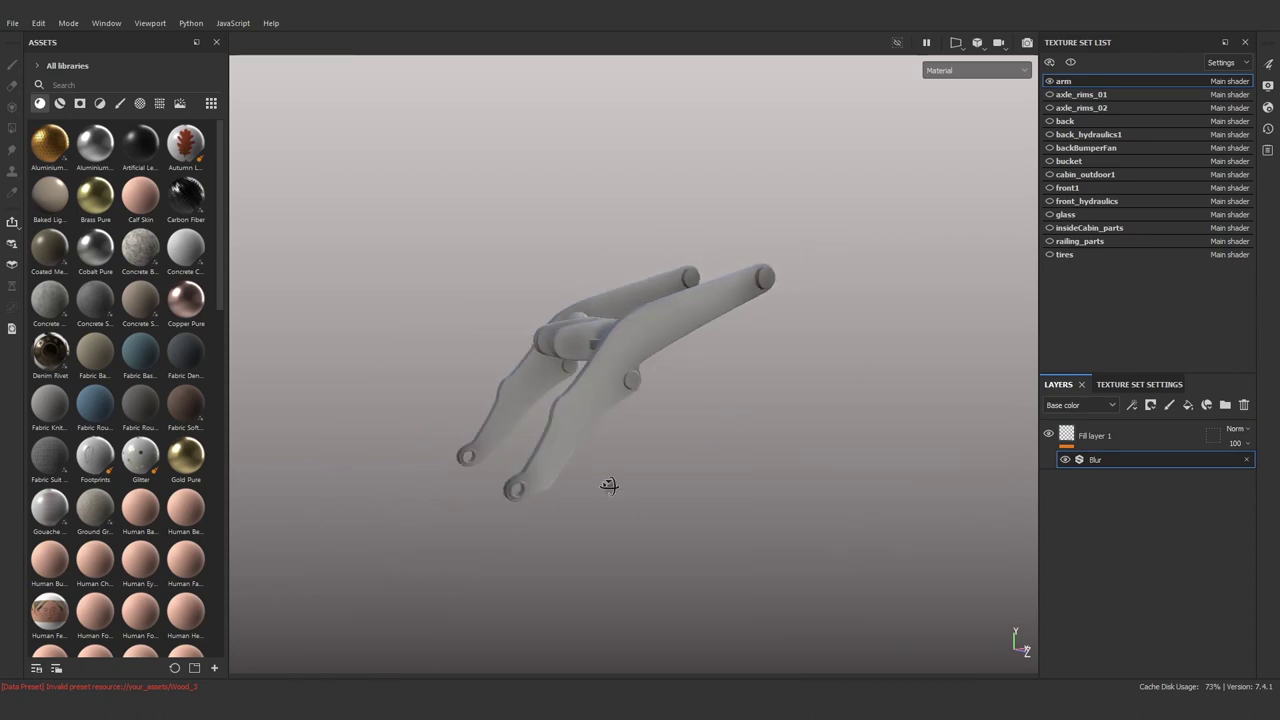
pyautogui.keyDown('alt'); pyautogui.moveTo(600, 491); pyautogui.dragTo(654, 426); pyautogui.keyUp('alt')
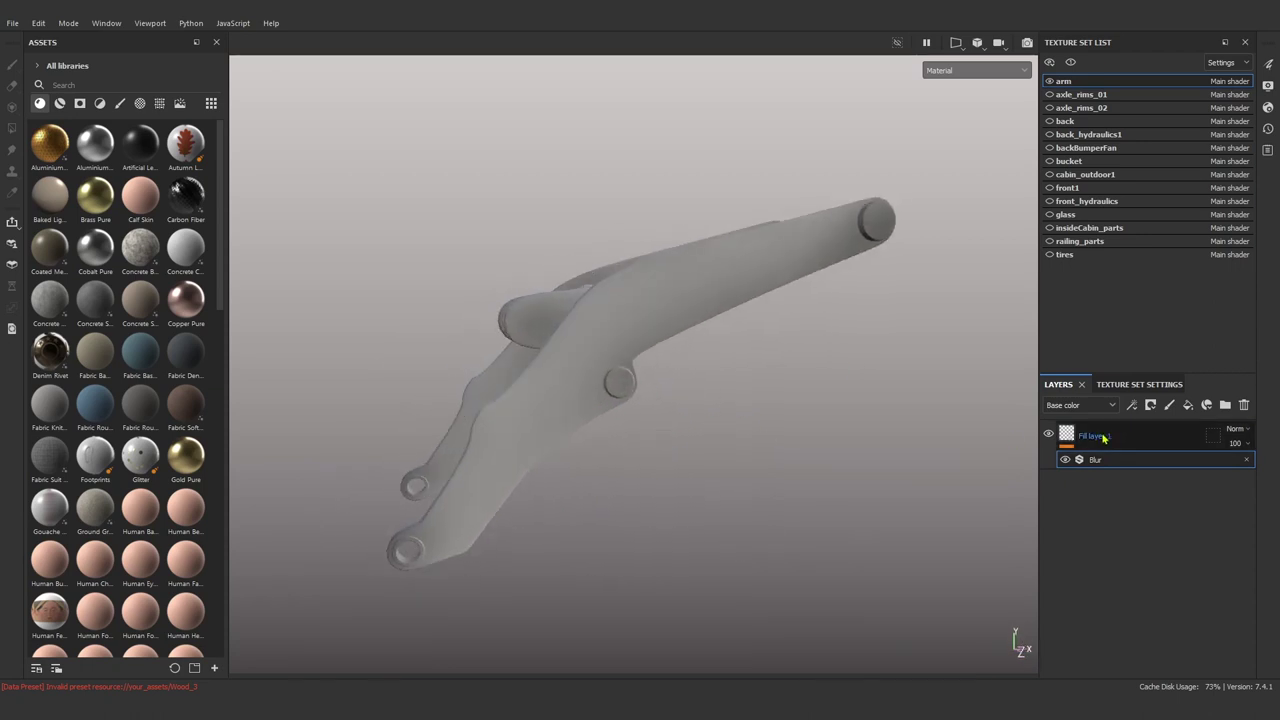
pyautogui.doubleClick(1103, 437)
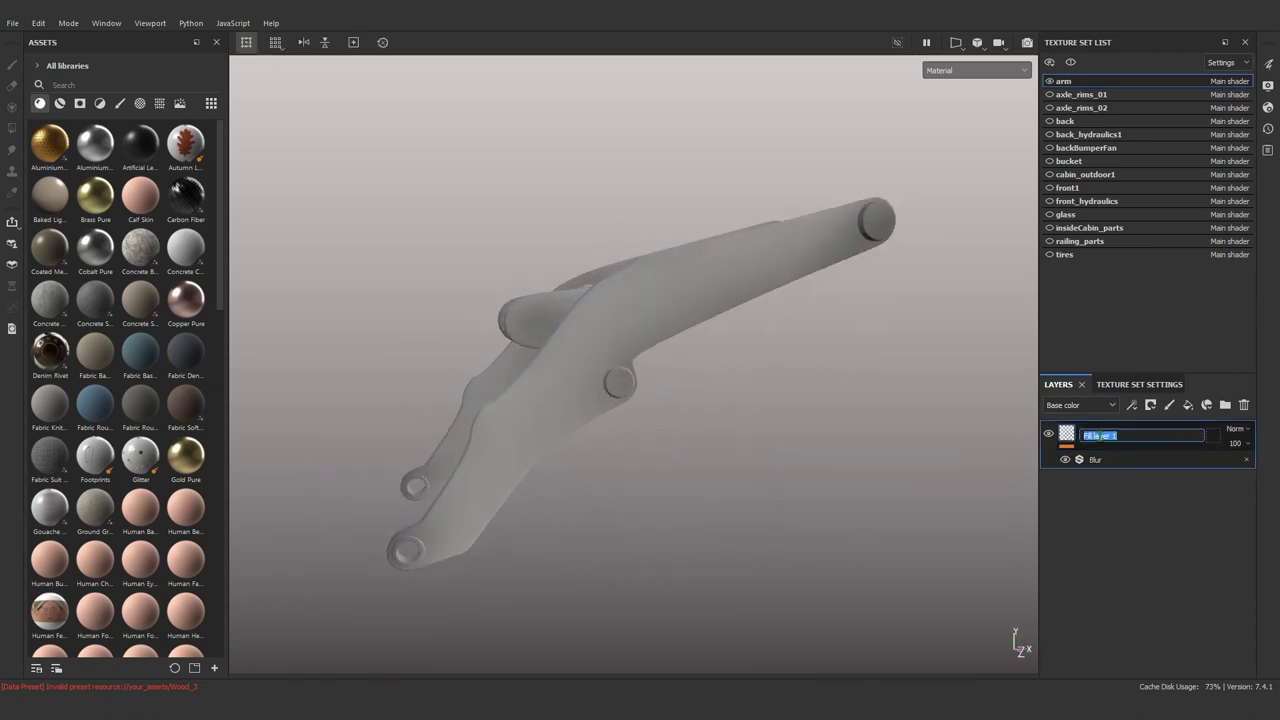
pyautogui.write('AO')
pyautogui.press('Return')
pyautogui.scroll(-2, 717, 463)
pyautogui.keyDown('alt'); pyautogui.moveTo(717, 463); pyautogui.dragTo(600, 433); pyautogui.keyUp('alt')
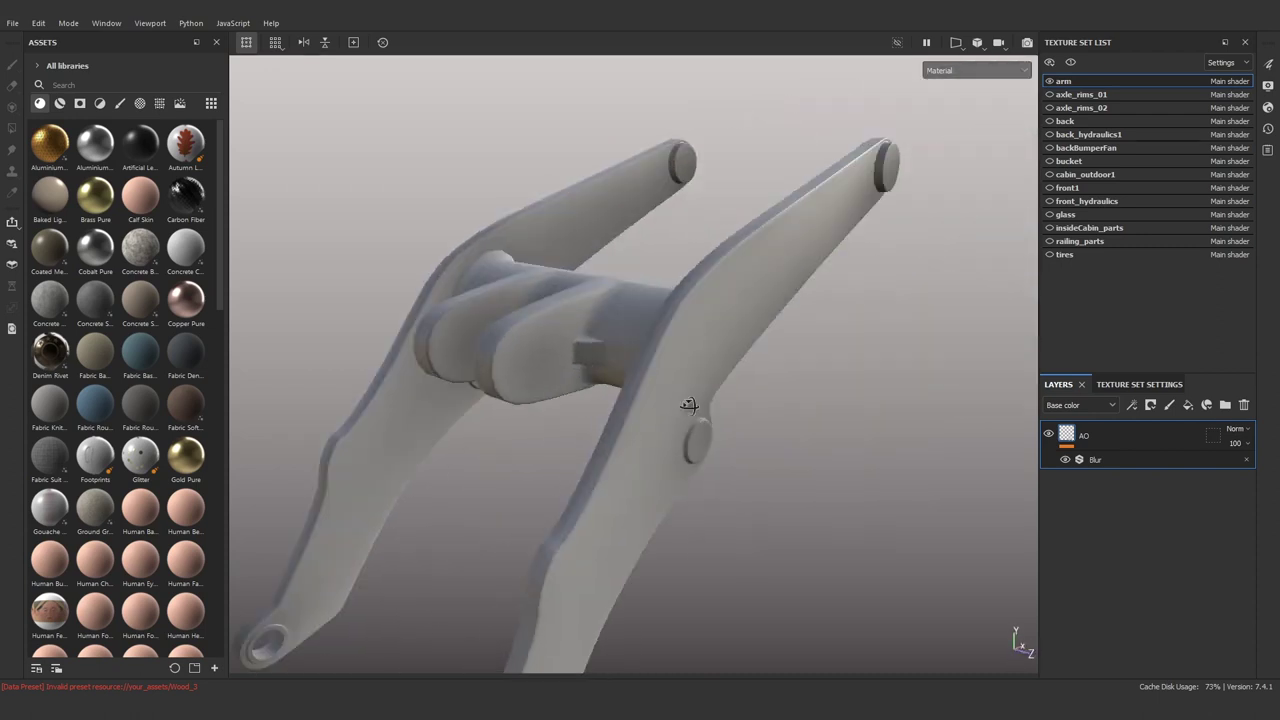
# Add a Base Color fill layer above AO and enable its roughness channel.
pyautogui.click(1188, 405)
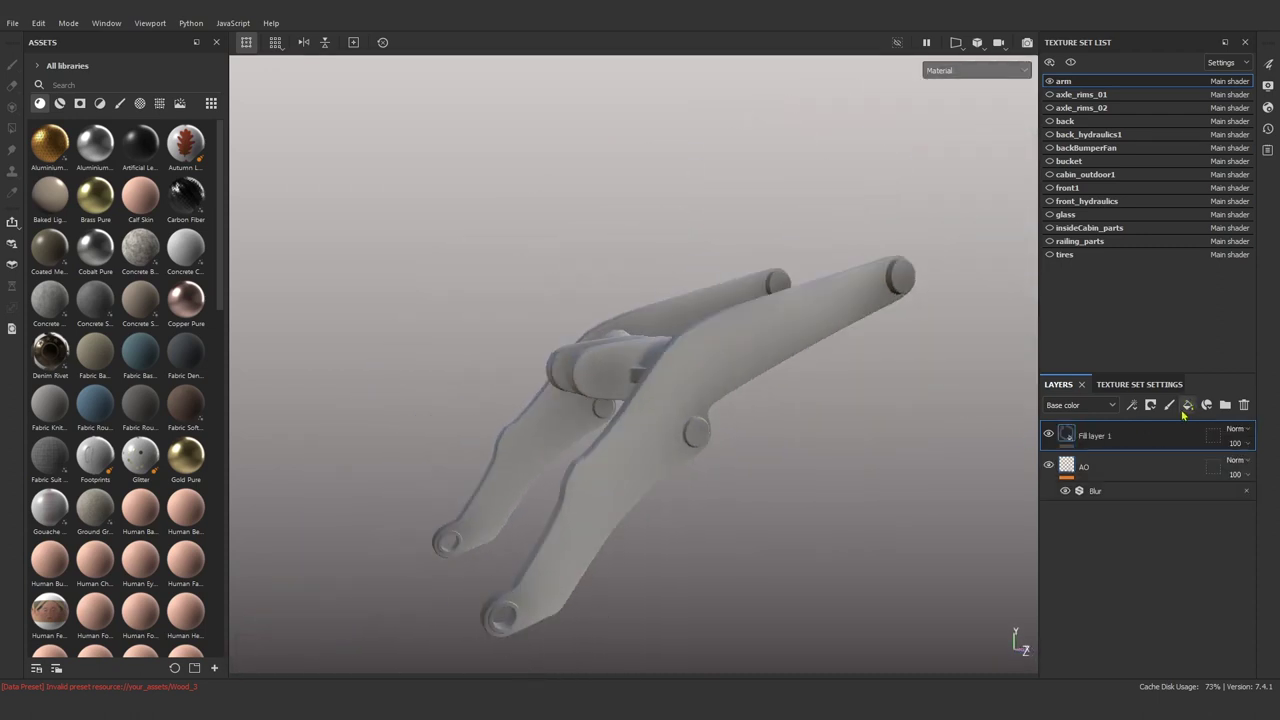
pyautogui.doubleClick(1100, 436)
pyautogui.write('Base Color')
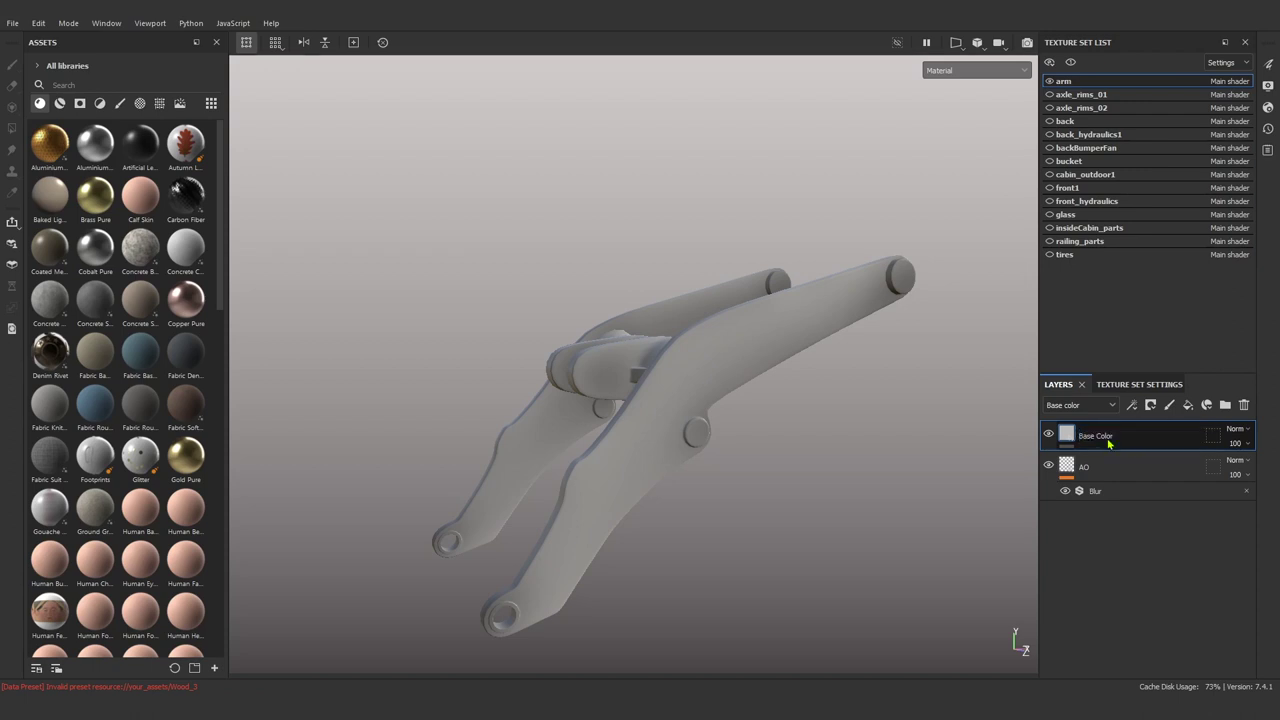
pyautogui.click(1108, 444)
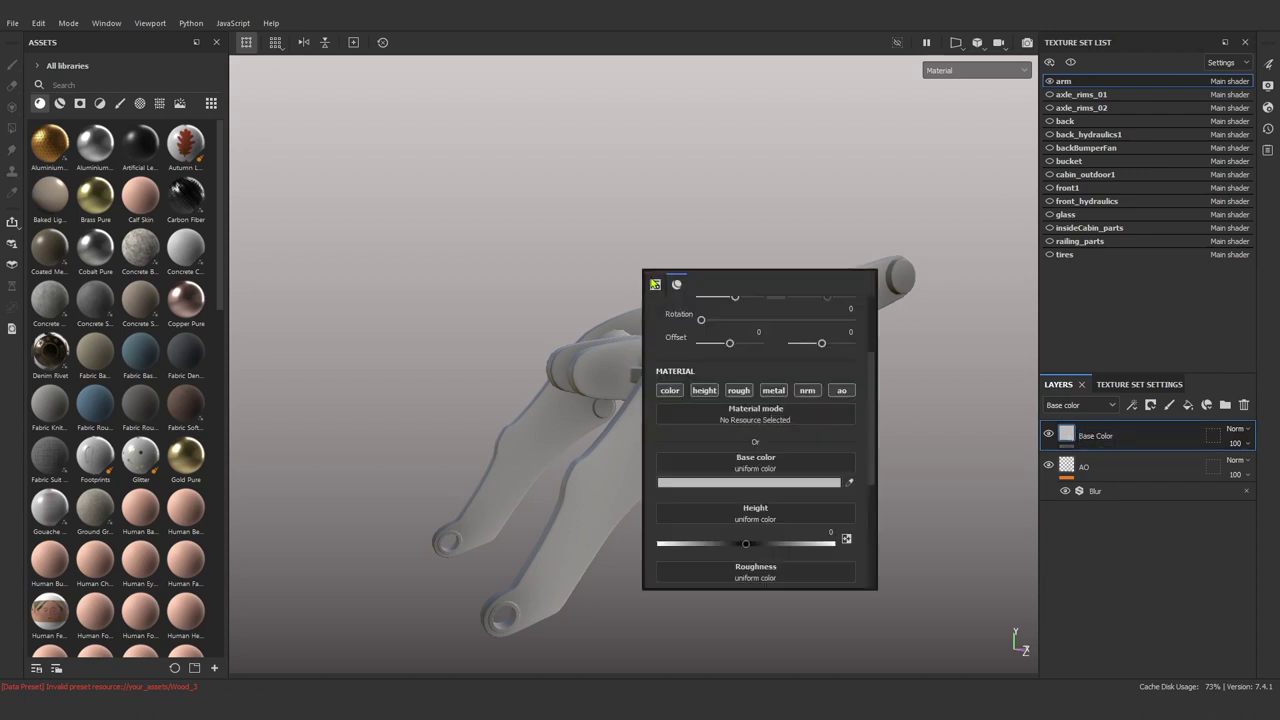
pyautogui.click(740, 391)
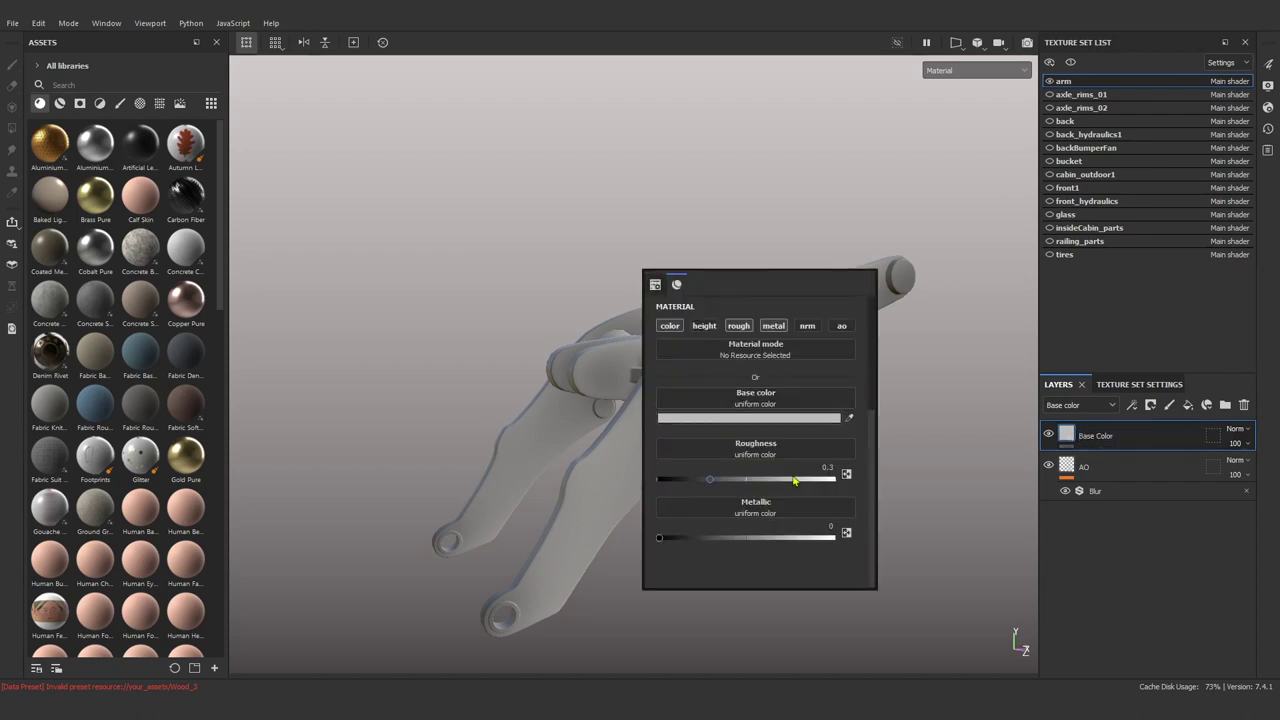
# Set the layer's base colour to a golden mustard yellow (8E901A).
pyautogui.click(749, 418)
pyautogui.click(908, 481)
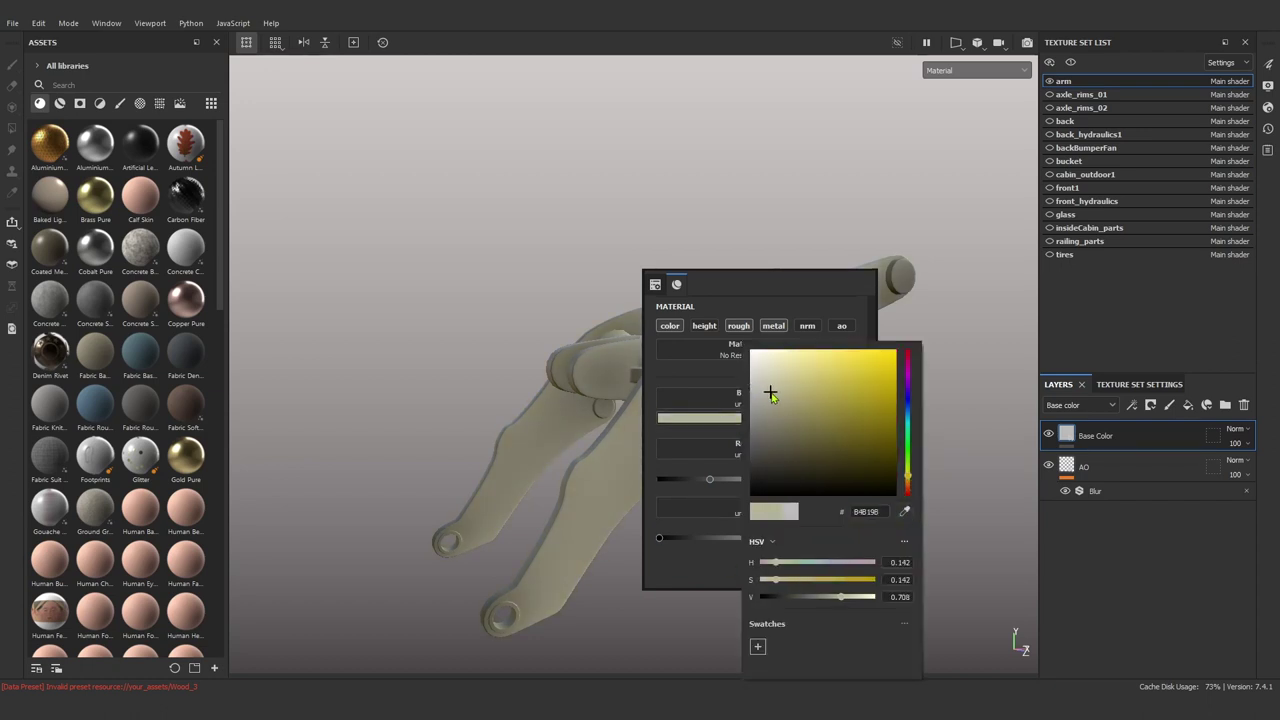
pyautogui.moveTo(770, 395); pyautogui.dragTo(872, 402)
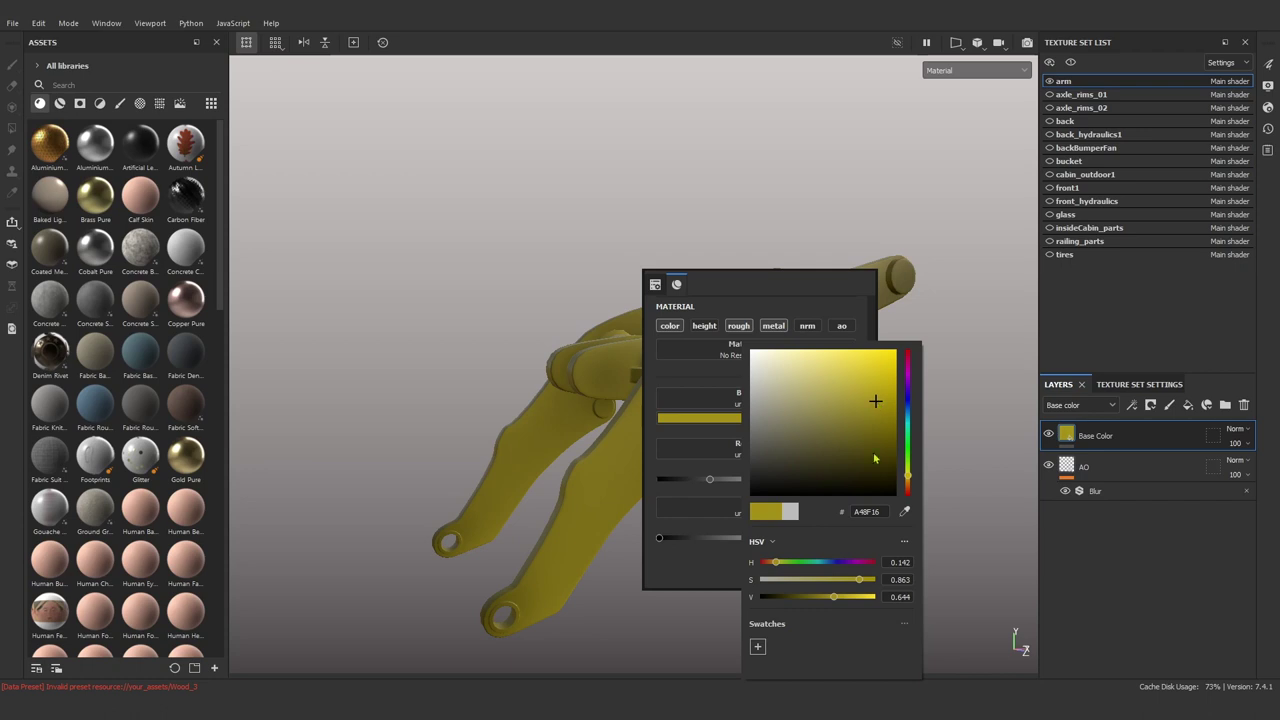
pyautogui.moveTo(838, 599); pyautogui.dragTo(848, 600)
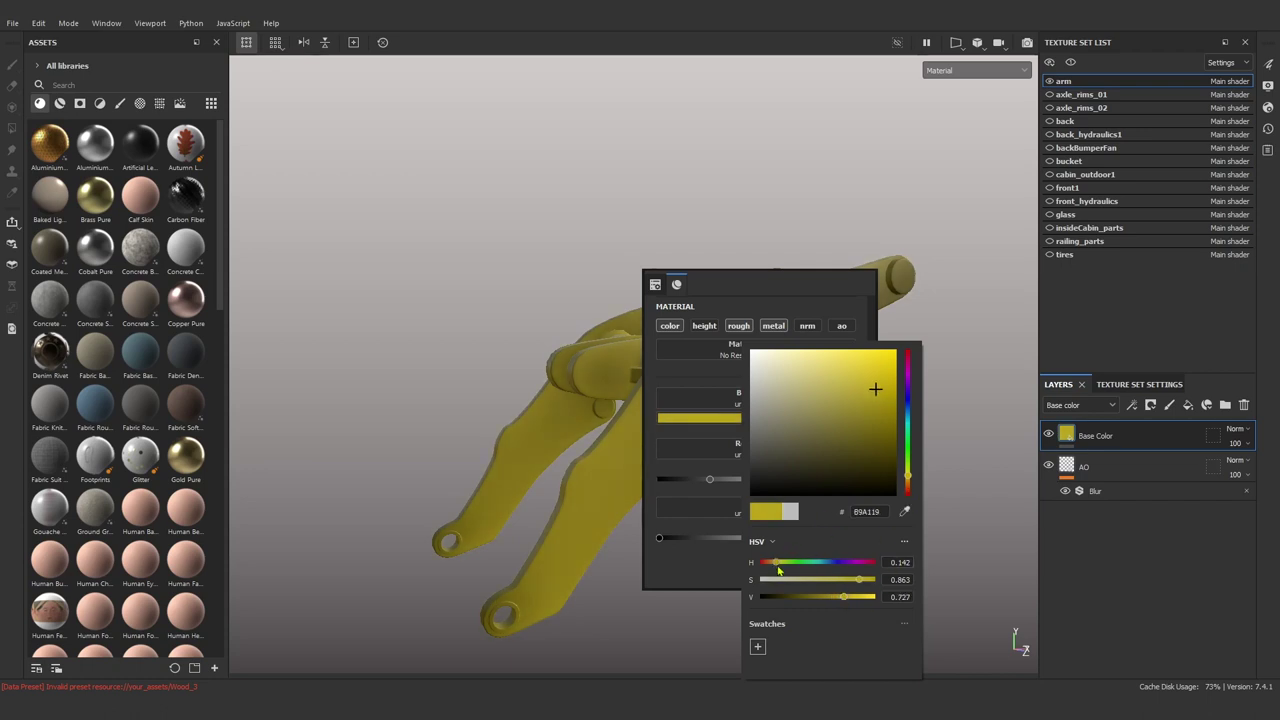
pyautogui.moveTo(778, 569); pyautogui.dragTo(777, 567)
pyautogui.moveTo(489, 212)
pyautogui.keyDown('alt'); pyautogui.mouseDown()
pyautogui.moveTo(829, 429)
pyautogui.moveTo(726, 431)
pyautogui.moveTo(697, 392)
pyautogui.mouseUp(); pyautogui.keyUp('alt')
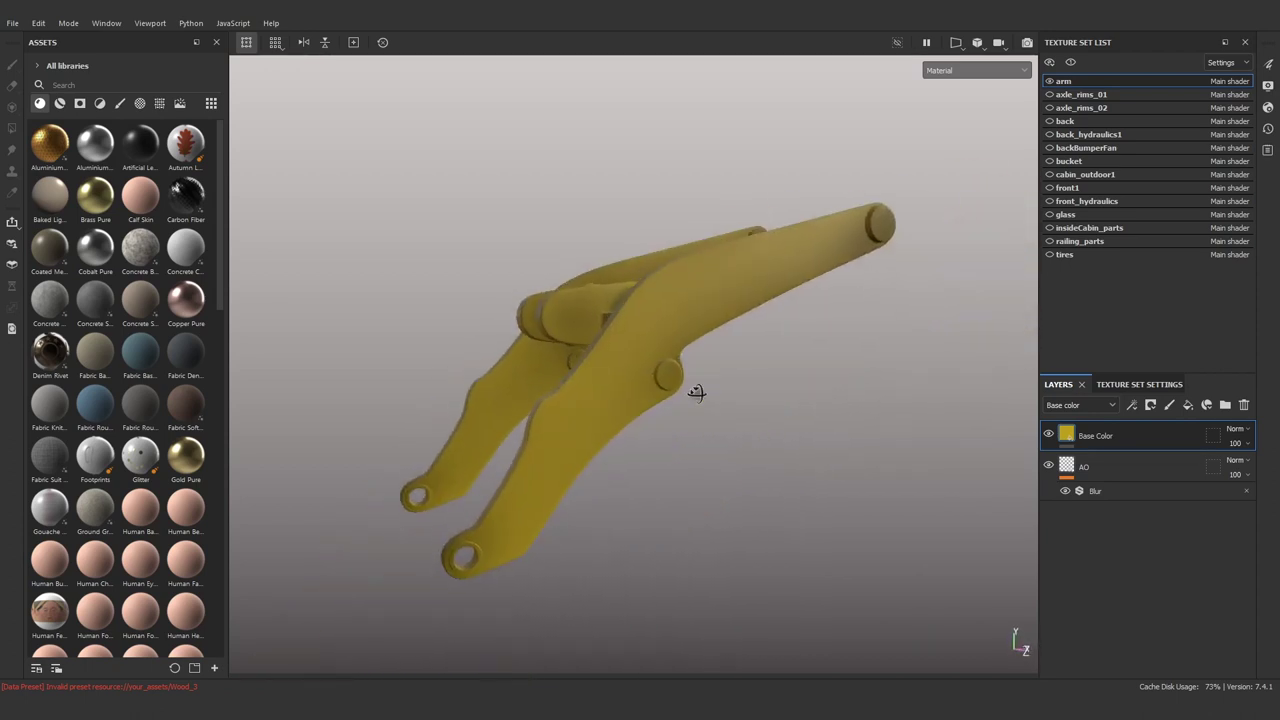
# Find 'grunge rough' among the textures and apply Grunge Rough Dirty as the roughness texture.
pyautogui.click(605, 358)
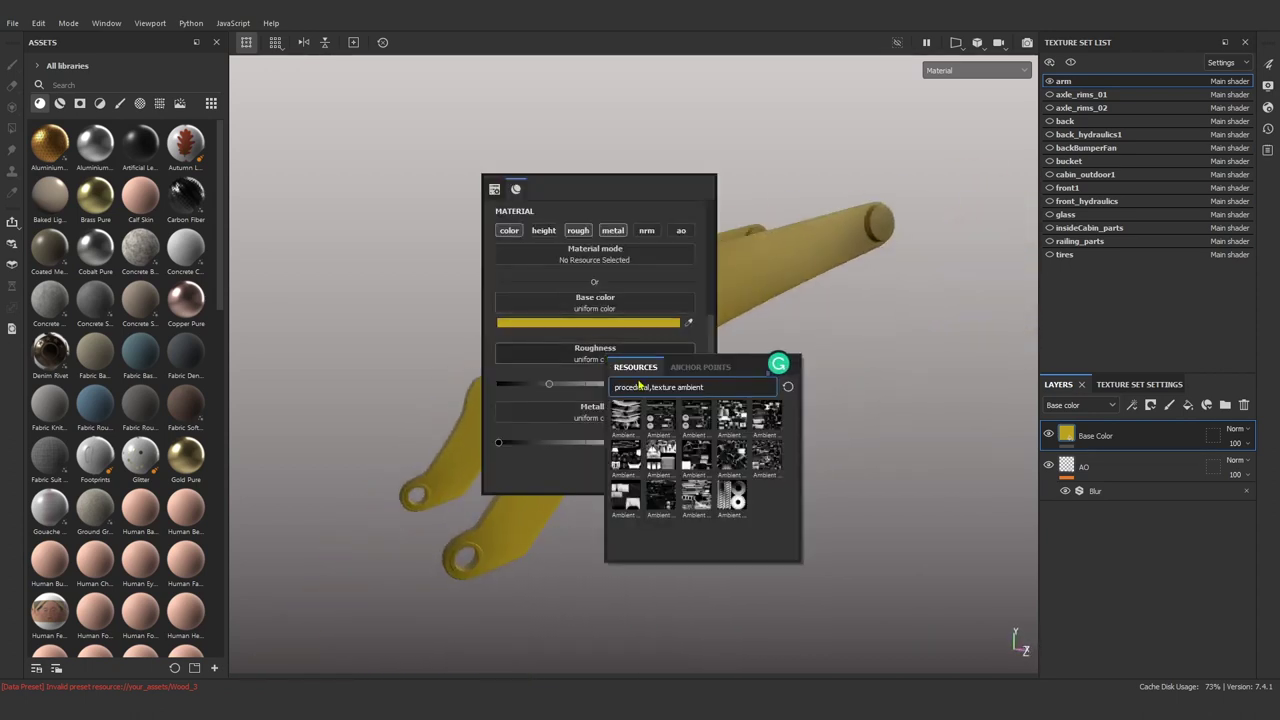
pyautogui.click(159, 103)
pyautogui.click(95, 85)
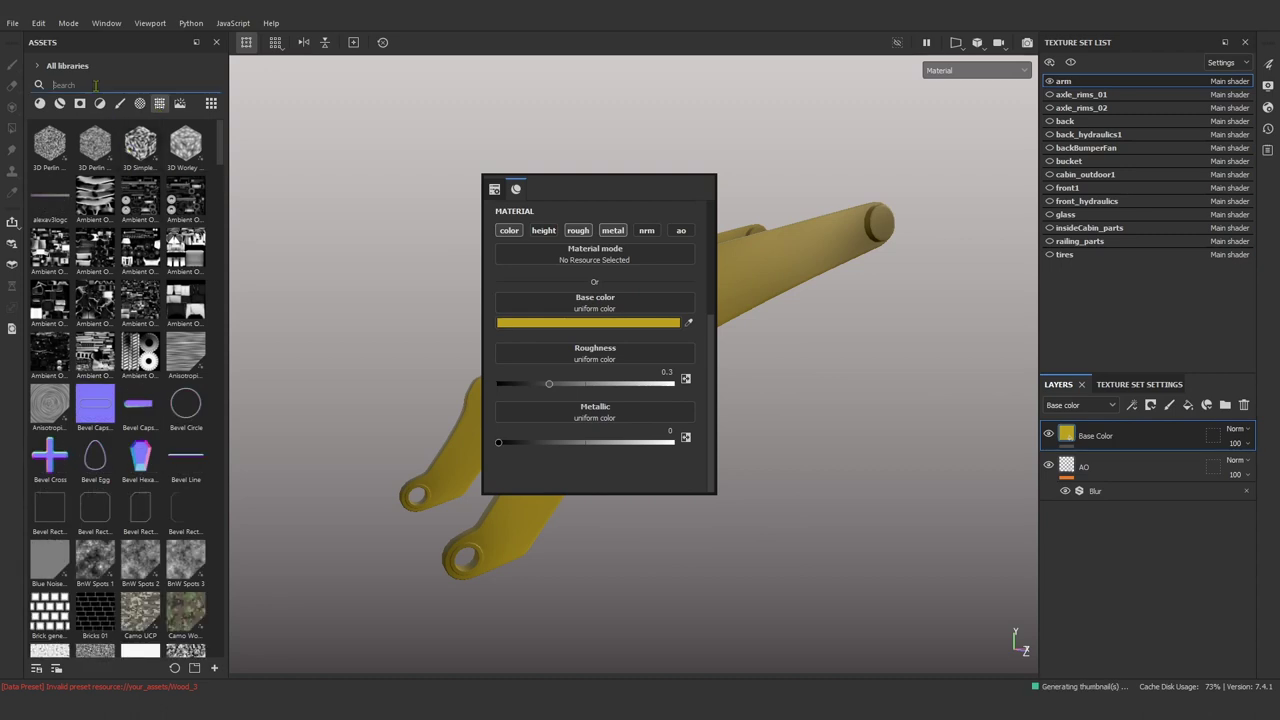
pyautogui.write('grunge rough')
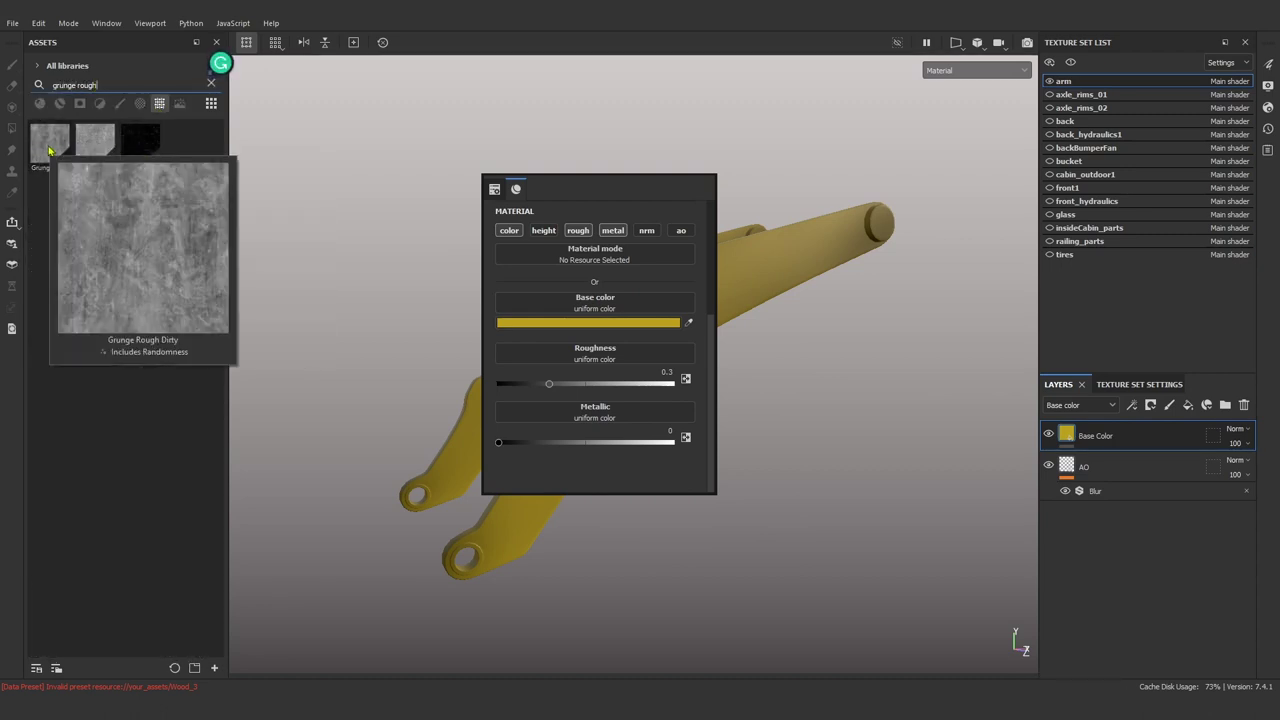
pyautogui.moveTo(45, 148)
pyautogui.mouseDown()
pyautogui.moveTo(590, 410)
pyautogui.moveTo(591, 352)
pyautogui.mouseUp()
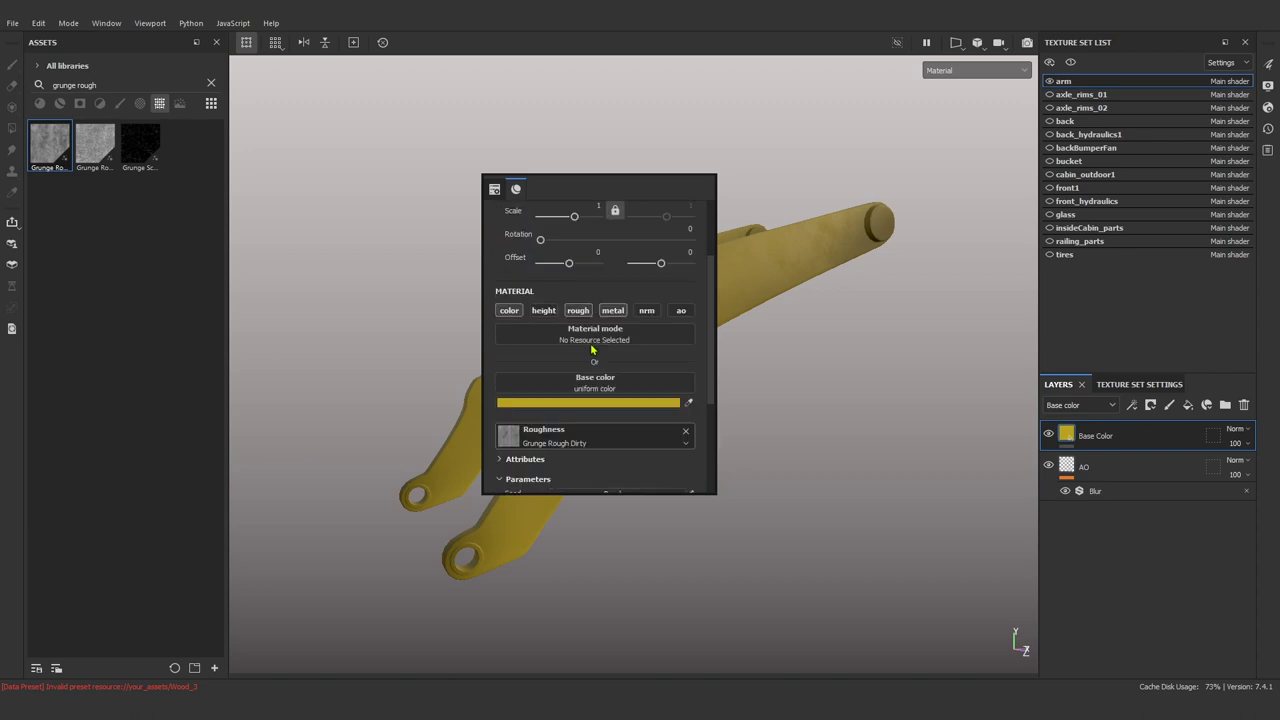
pyautogui.scroll(1, 576, 262)
pyautogui.scroll(2, 587, 275)
# Tile the grunge at UV scale 8 with tri-planar projection, then drag in rust.png from Explorer.
pyautogui.keyDown('alt'); pyautogui.moveTo(729, 353); pyautogui.dragTo(756, 363); pyautogui.keyUp('alt')
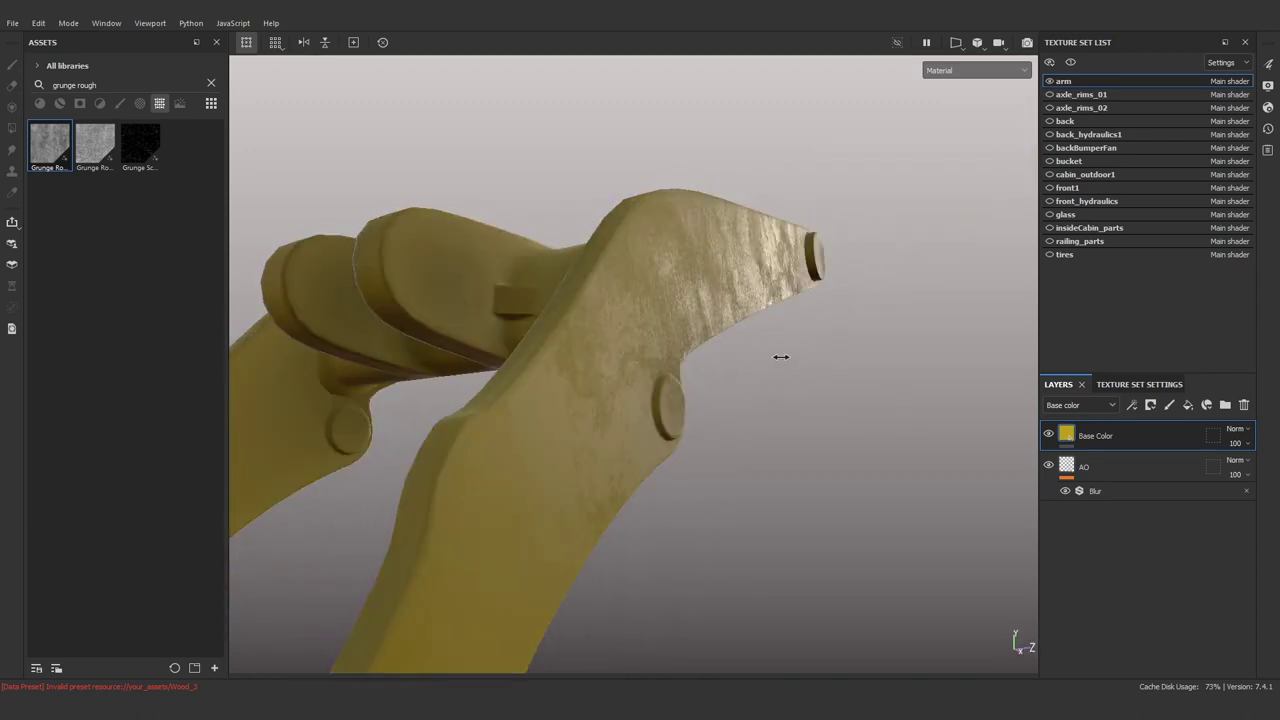
pyautogui.moveTo(803, 392); pyautogui.dragTo(810, 392)
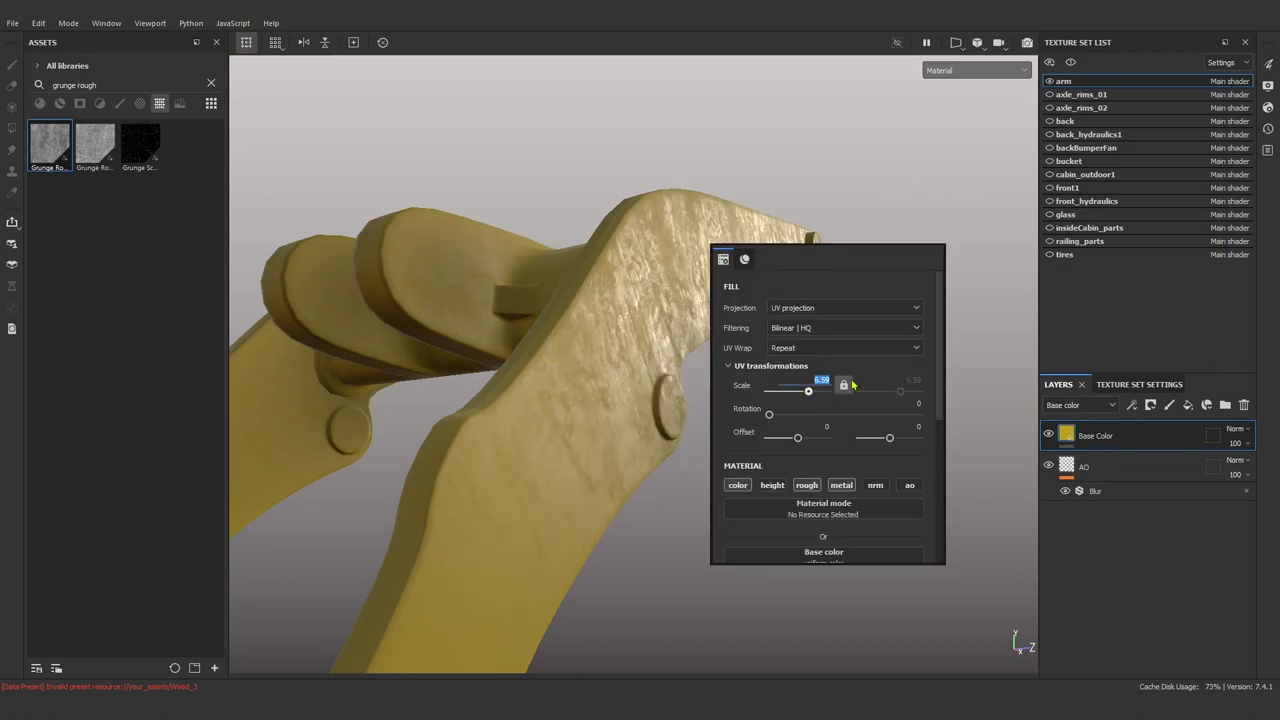
pyautogui.write('8')
pyautogui.press('Return')
pyautogui.click(805, 307)
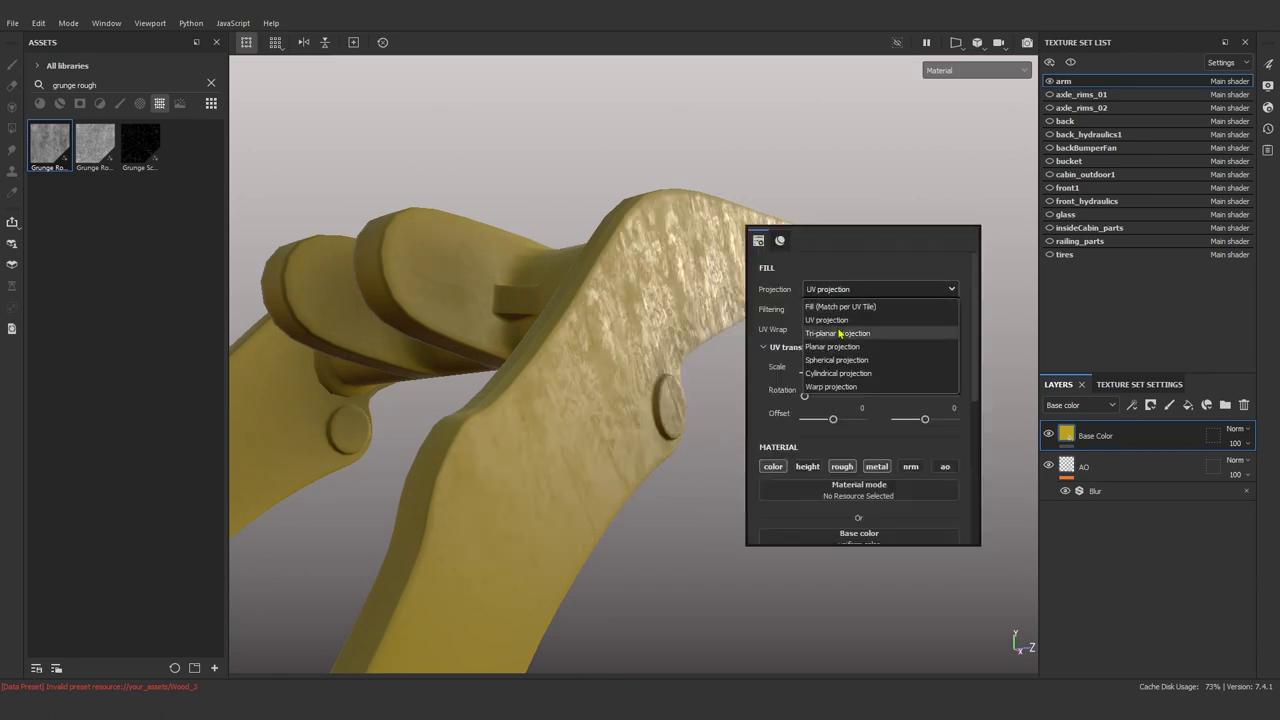
pyautogui.click(830, 338)
pyautogui.click(690, 318)
pyautogui.moveTo(690, 318)
pyautogui.keyDown('alt'); pyautogui.mouseDown()
pyautogui.moveTo(666, 289)
pyautogui.moveTo(600, 334)
pyautogui.moveTo(668, 338)
pyautogui.moveTo(589, 426)
pyautogui.moveTo(827, 622)
pyautogui.mouseUp(); pyautogui.keyUp('alt')
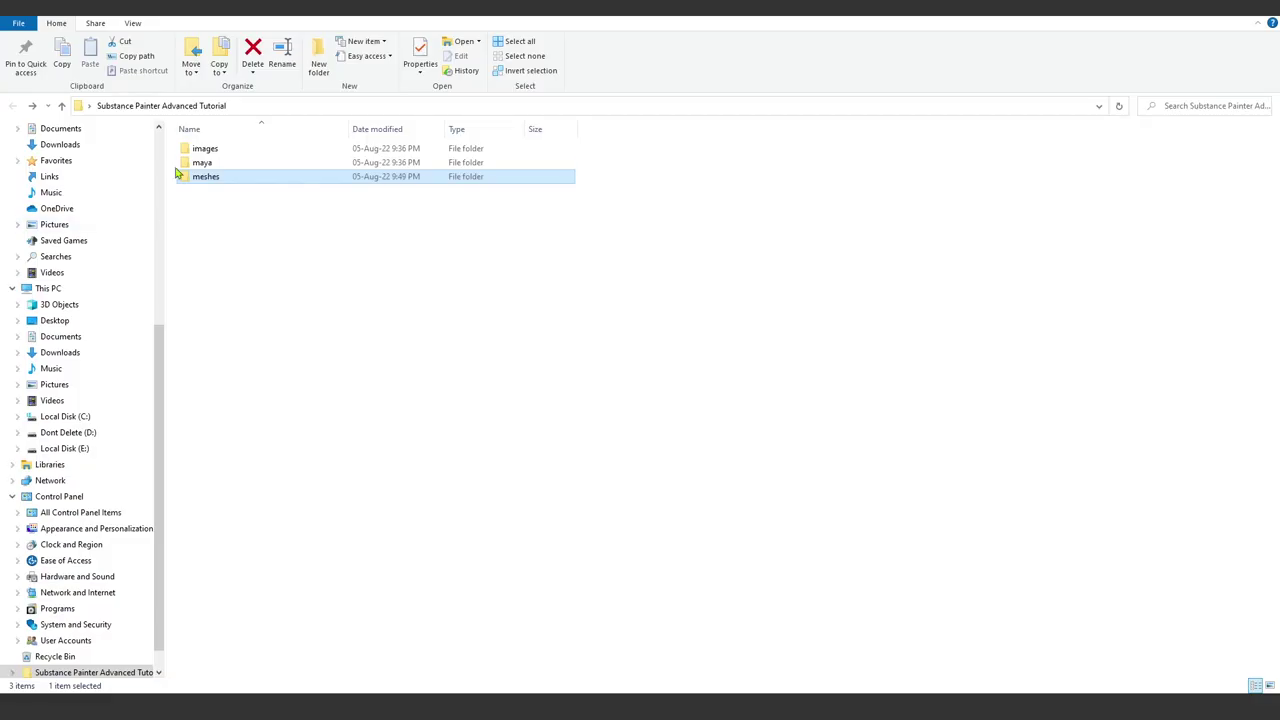
pyautogui.doubleClick(178, 172)
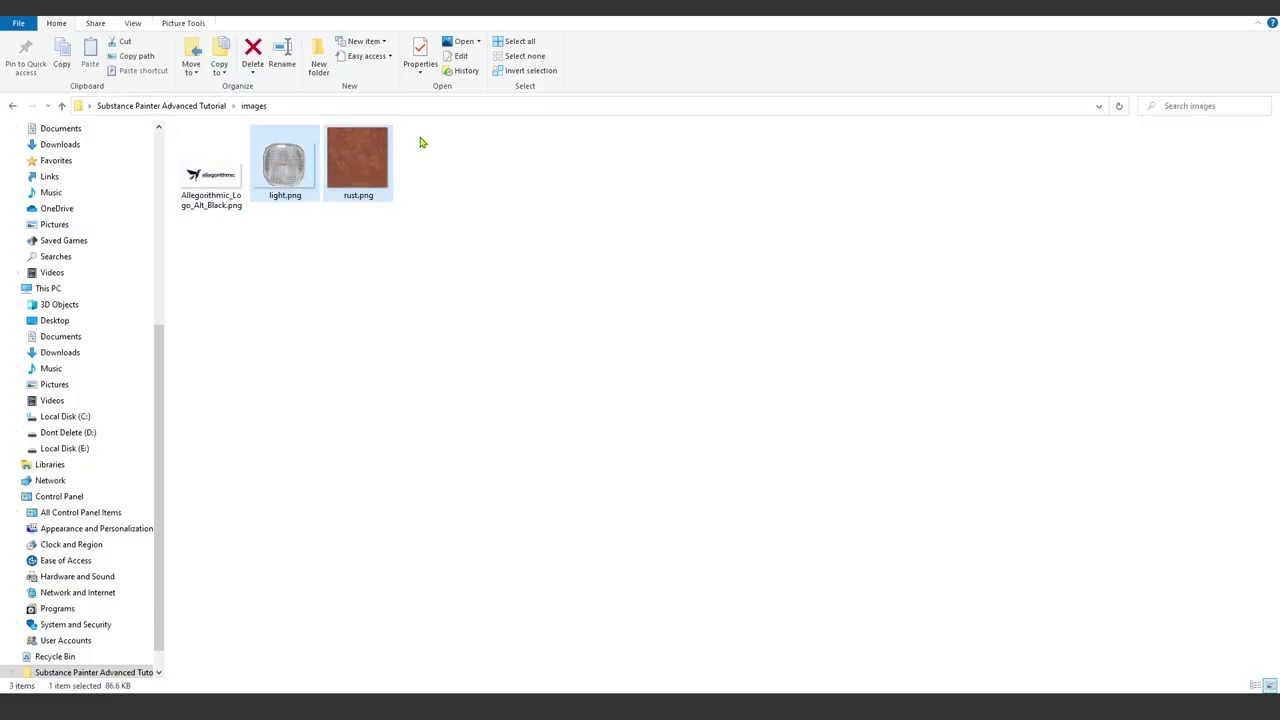
pyautogui.moveTo(357, 160); pyautogui.dragTo(165, 420)
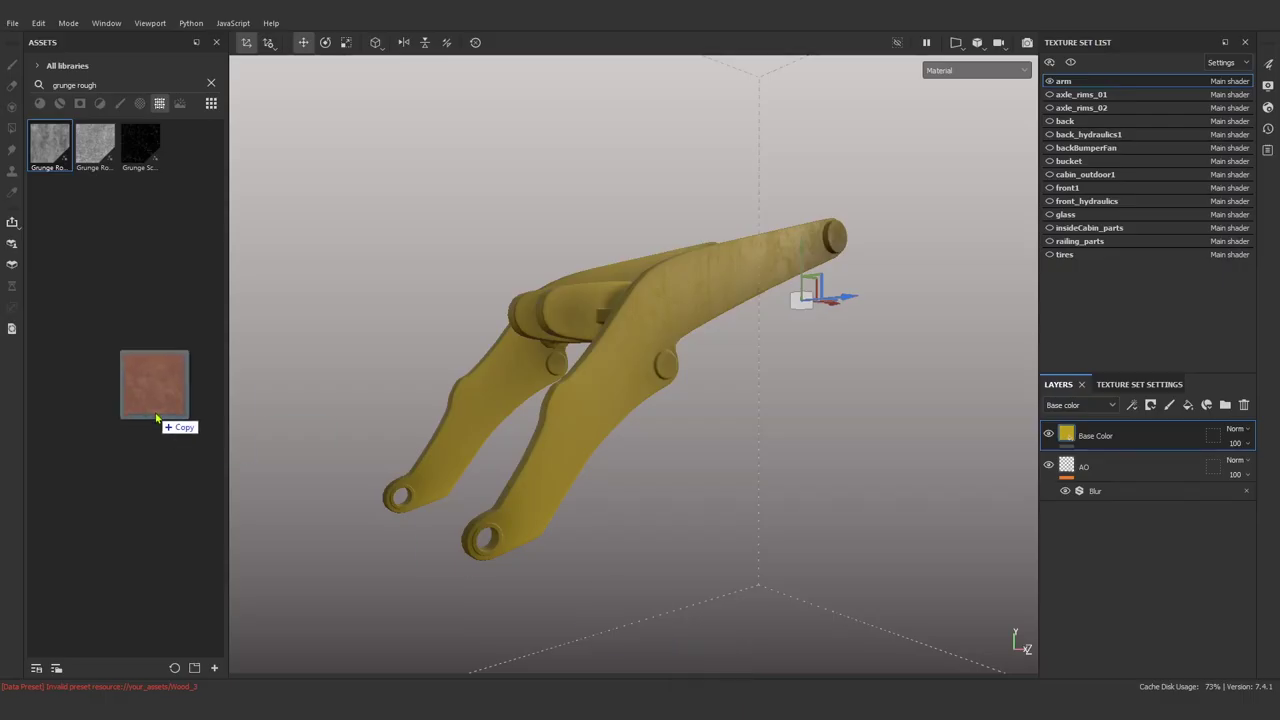
# Import rust.png as a texture resource into the current project.
pyautogui.click(805, 222)
pyautogui.click(810, 245)
pyautogui.click(770, 543)
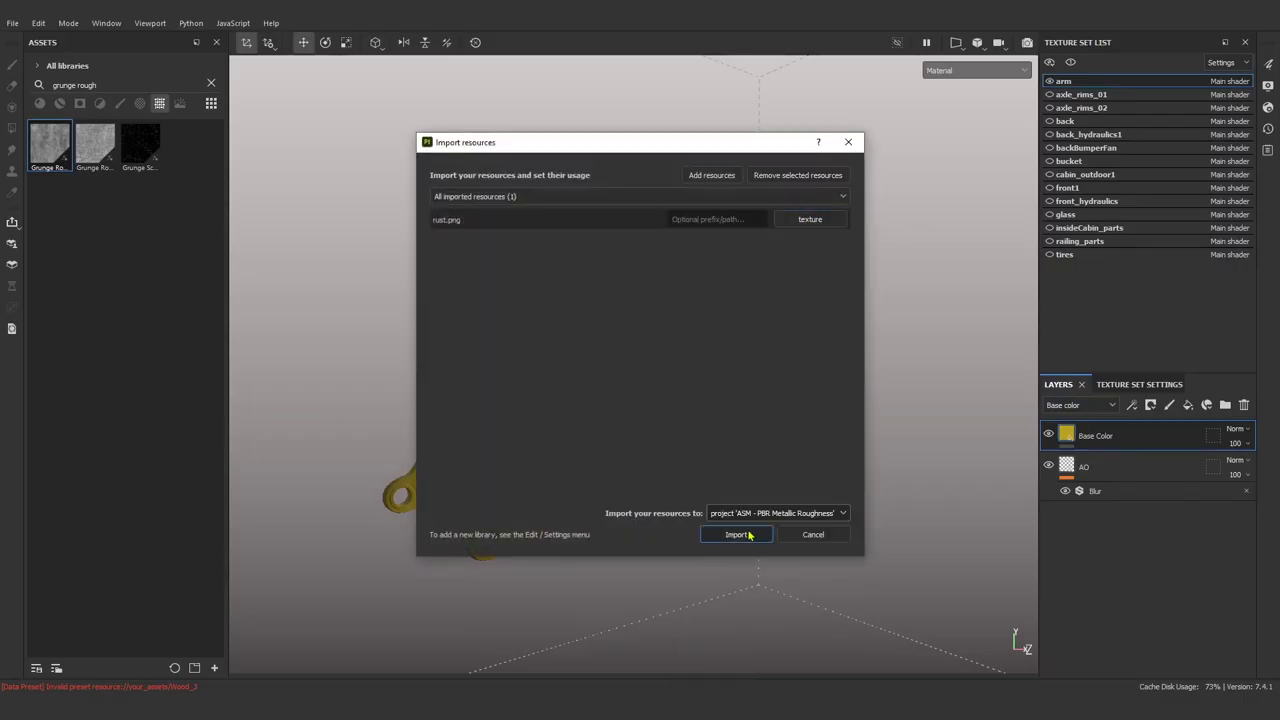
pyautogui.click(745, 532)
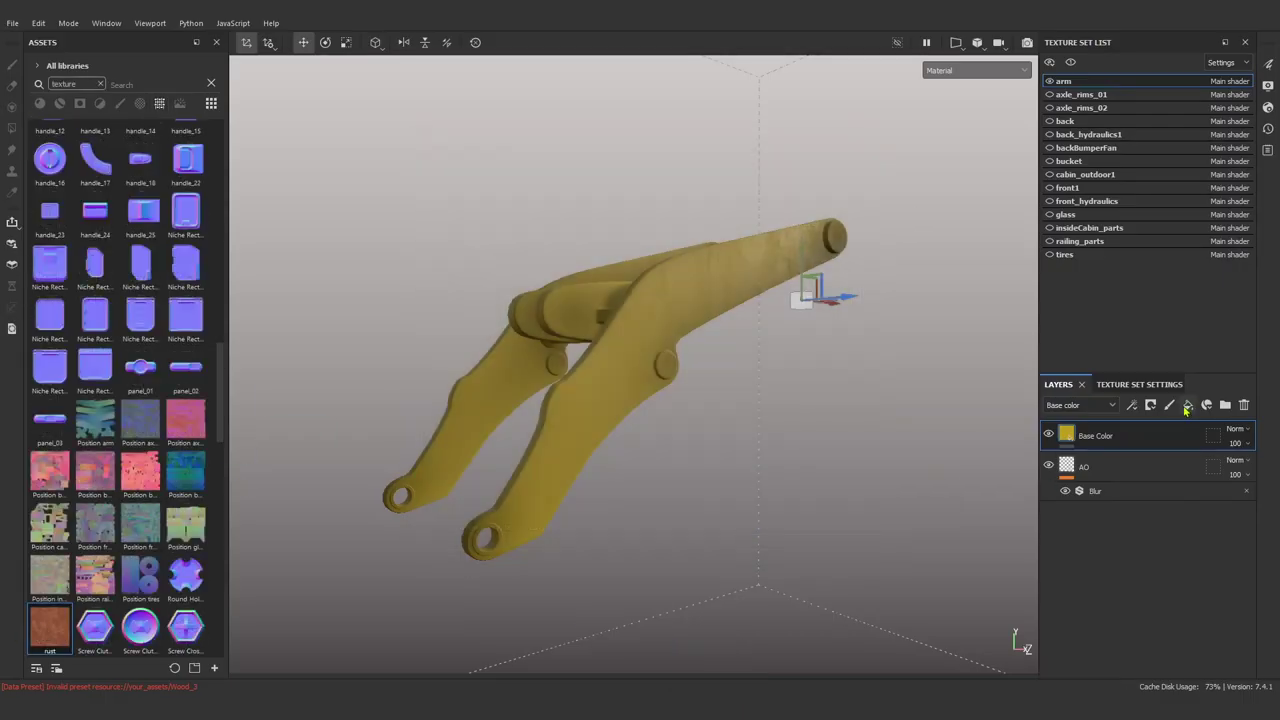
# Add a fill layer using the rust image as base colour, roughness 0.7603, UV scale 1.61.
pyautogui.click(1187, 405)
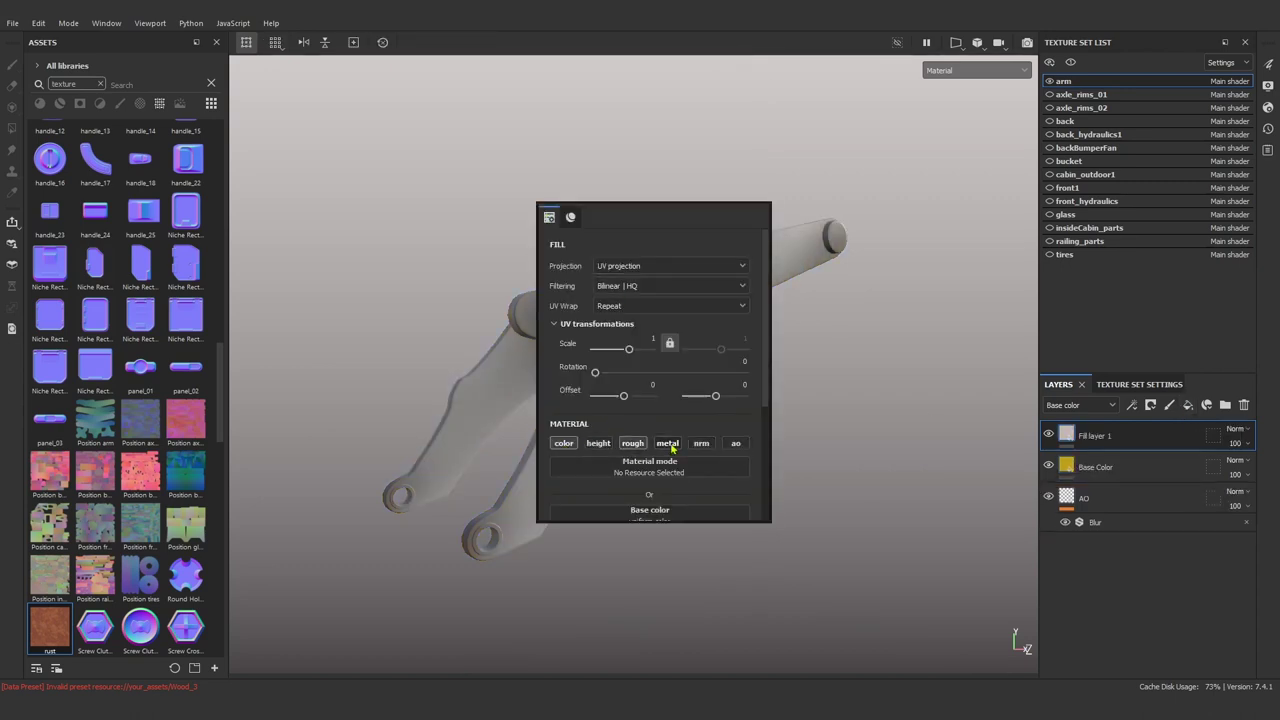
pyautogui.scroll(-3, 725, 430)
pyautogui.moveTo(630, 398); pyautogui.dragTo(690, 420)
pyautogui.scroll(-1, 640, 400)
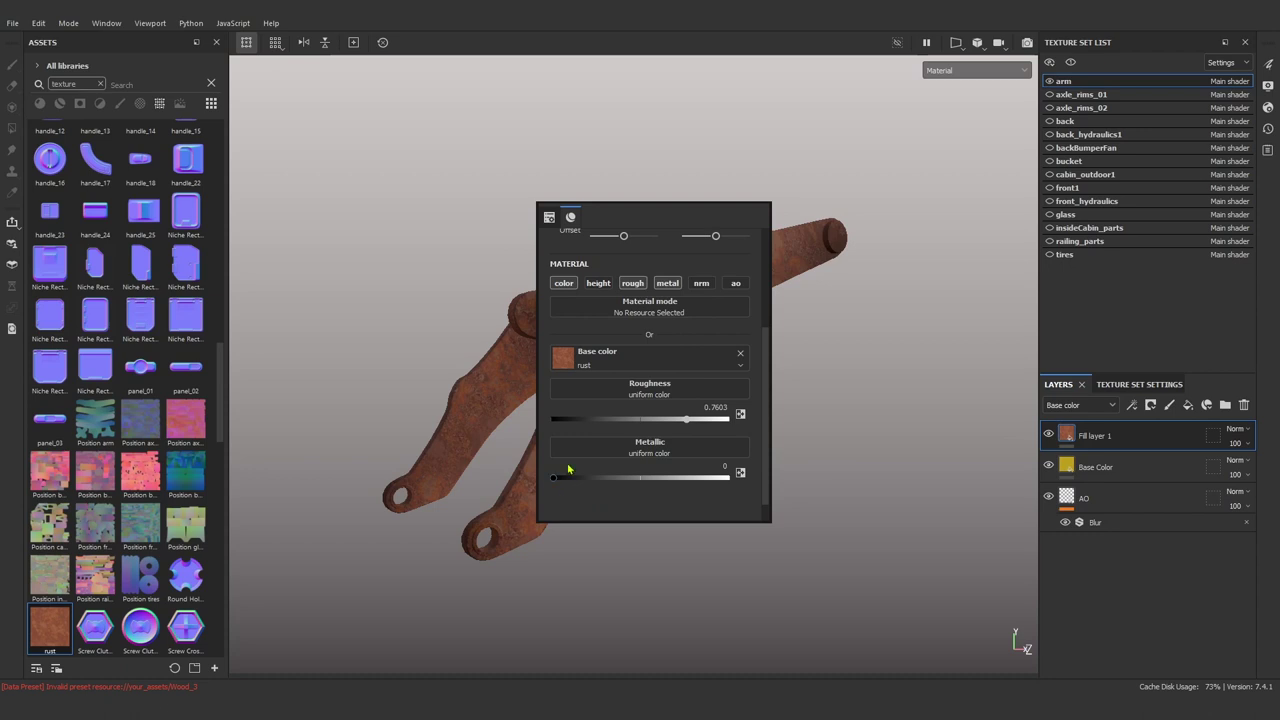
pyautogui.moveTo(798, 184)
pyautogui.keyDown('alt'); pyautogui.mouseDown()
pyautogui.moveTo(651, 471)
pyautogui.moveTo(623, 423)
pyautogui.moveTo(686, 415)
pyautogui.moveTo(766, 432)
pyautogui.moveTo(817, 398)
pyautogui.moveTo(674, 308)
pyautogui.mouseUp(); pyautogui.keyUp('alt')
# Rename the new fill layer to 'Rust'.
pyautogui.doubleClick(1098, 436)
pyautogui.write('Rust')
pyautogui.press('Return')
pyautogui.scroll(2, 835, 450)
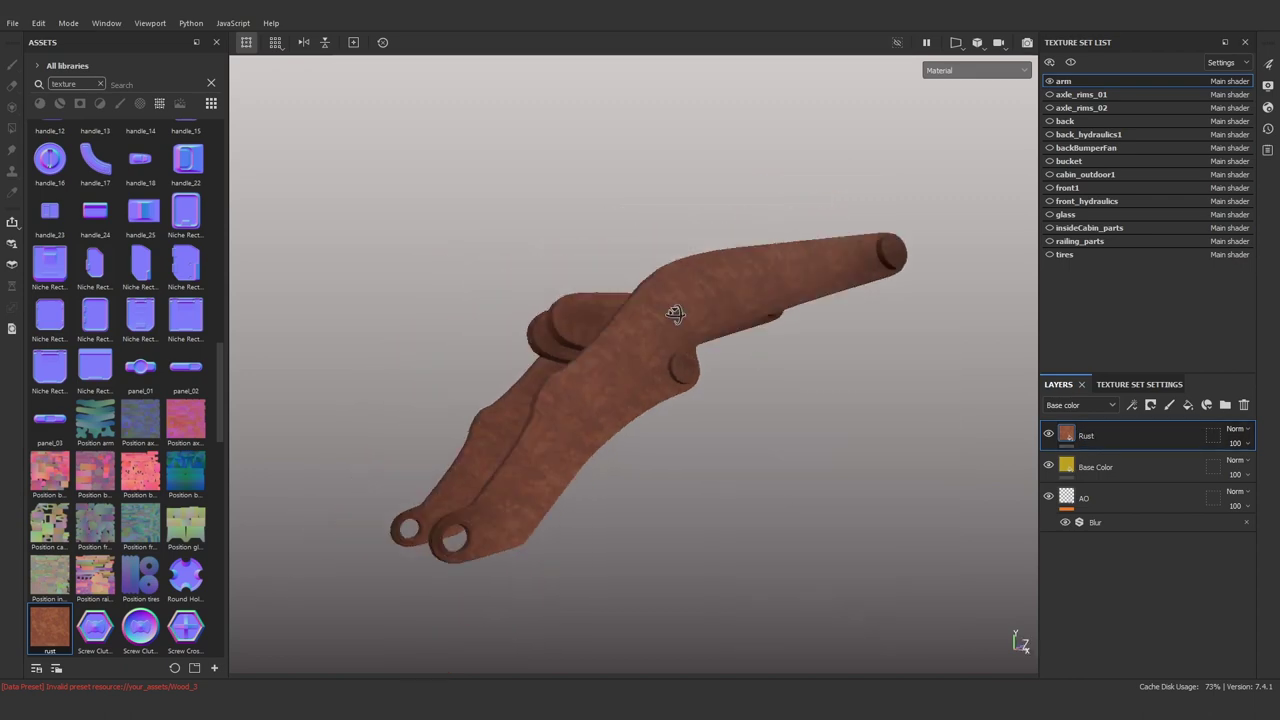
pyautogui.keyDown('alt'); pyautogui.moveTo(674, 308); pyautogui.dragTo(760, 248, button='right'); pyautogui.keyUp('alt')
# Add an HSL Perceptive filter to the Rust layer.
pyautogui.rightClick(1095, 436)
pyautogui.click(1150, 553)
pyautogui.click(900, 370)
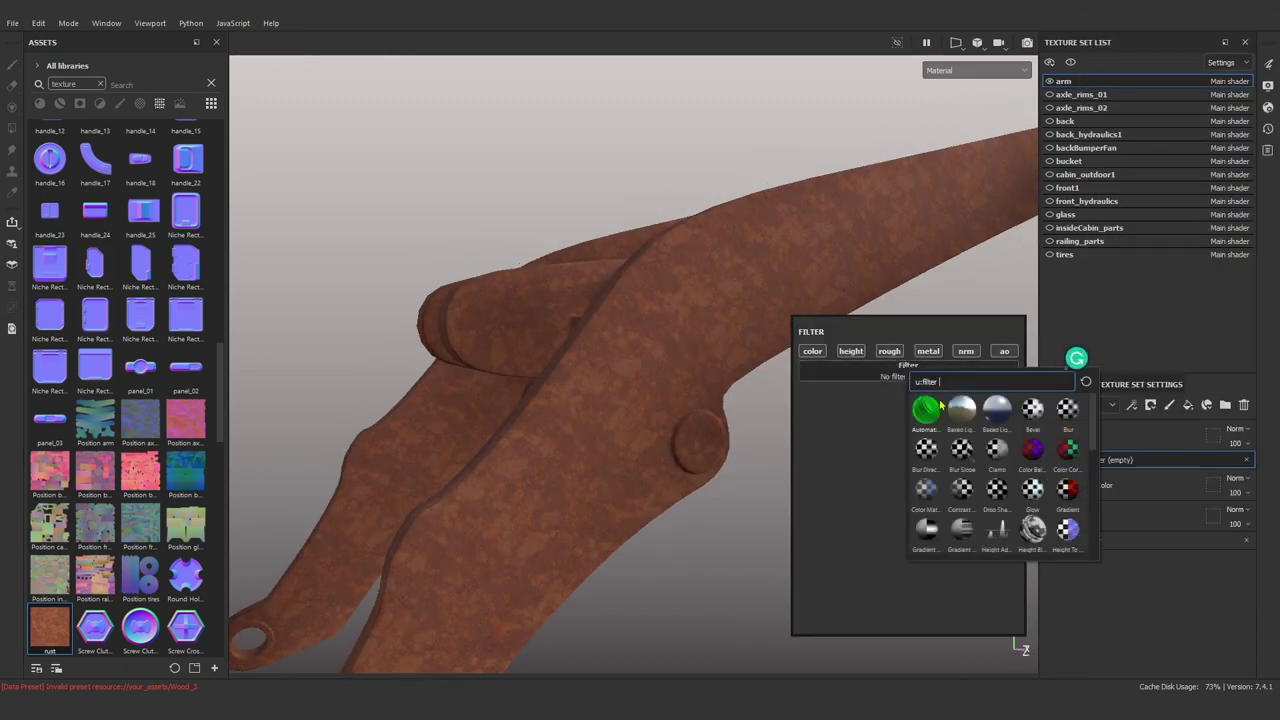
pyautogui.click(916, 464)
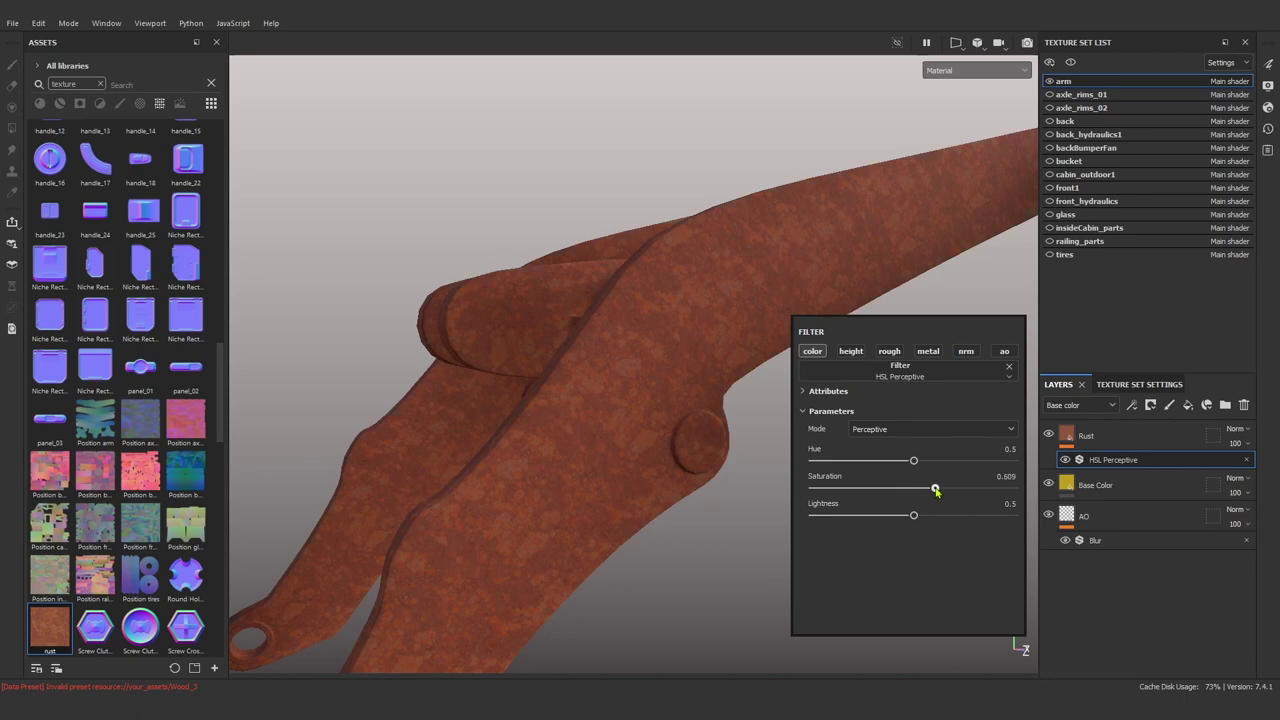
pyautogui.click(707, 180)
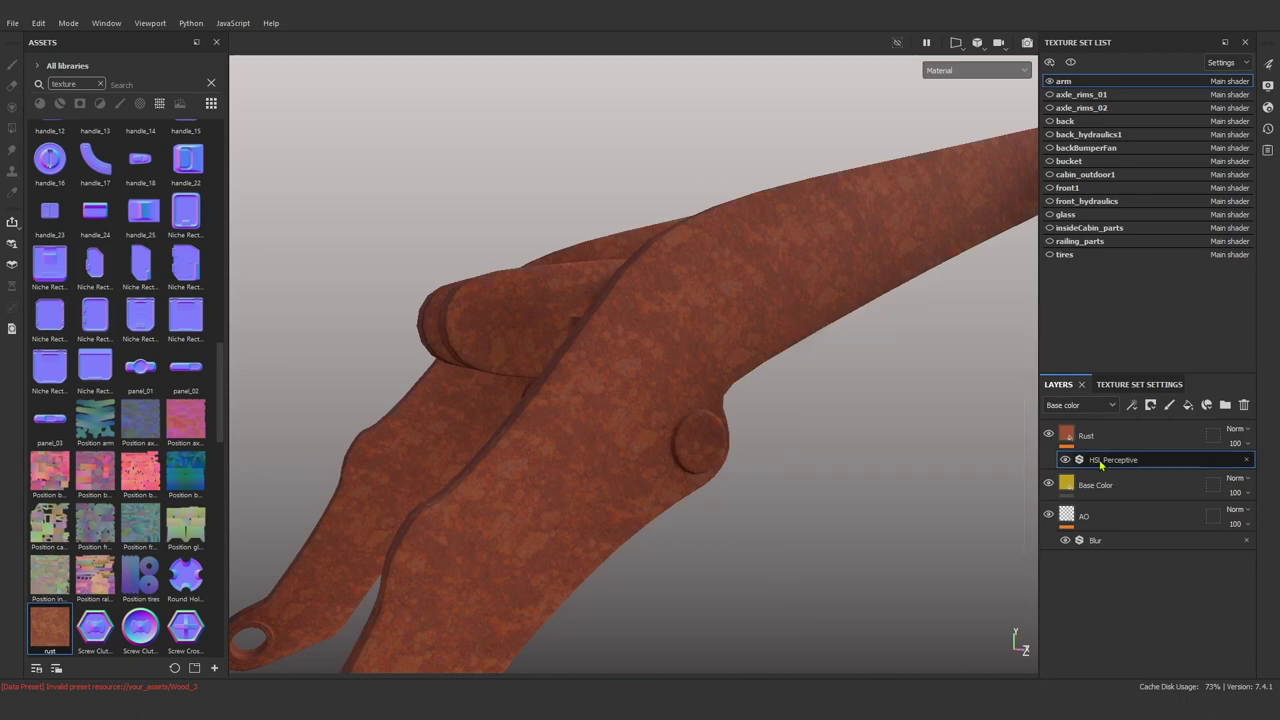
# Add a base-colour Levels effect below HSL Perceptive and raise its black point to darken the rust.
pyautogui.rightClick(1100, 462)
pyautogui.click(1130, 390)
pyautogui.moveTo(813, 408)
pyautogui.mouseDown()
pyautogui.moveTo(830, 408)
pyautogui.moveTo(813, 408)
pyautogui.mouseUp()
pyautogui.moveTo(1118, 460); pyautogui.dragTo(1118, 482)
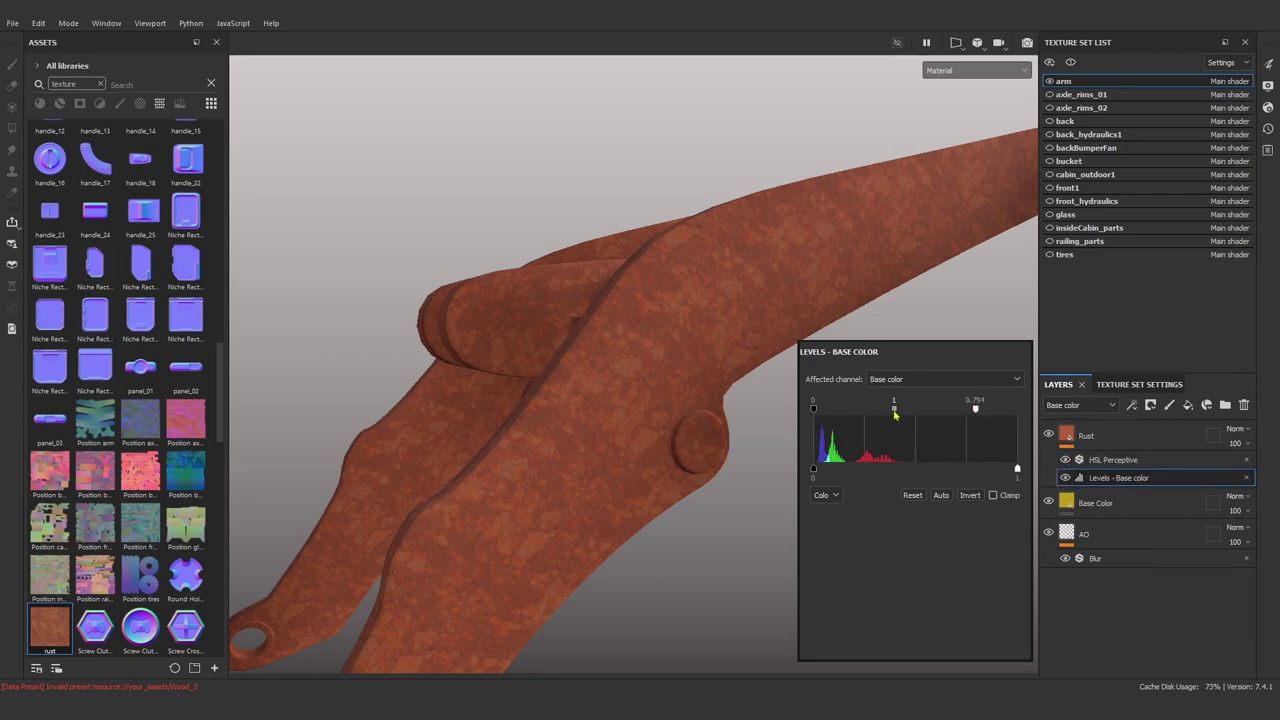
pyautogui.moveTo(975, 408)
pyautogui.mouseDown()
pyautogui.moveTo(910, 408)
pyautogui.moveTo(958, 410)
pyautogui.mouseUp()
pyautogui.moveTo(816, 412); pyautogui.dragTo(820, 413)
# Brighten the rust midtones in the Levels settings.
pyautogui.click(1113, 459)
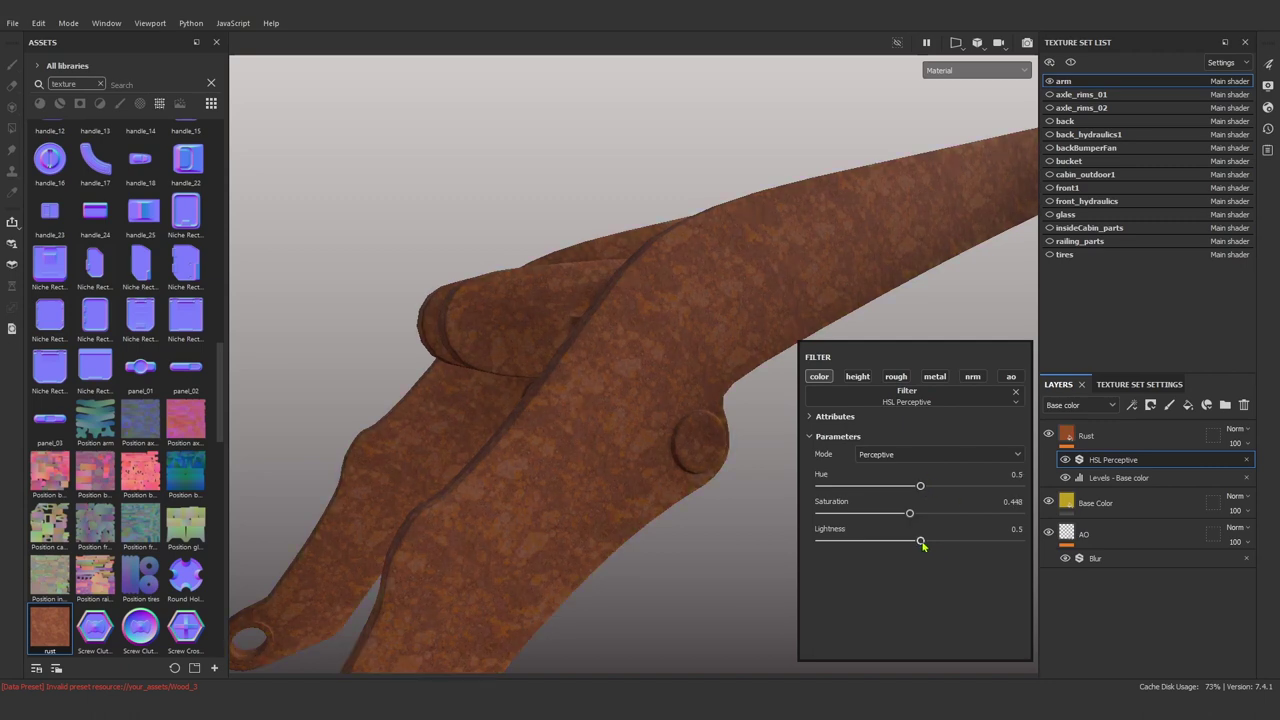
pyautogui.click(1100, 477)
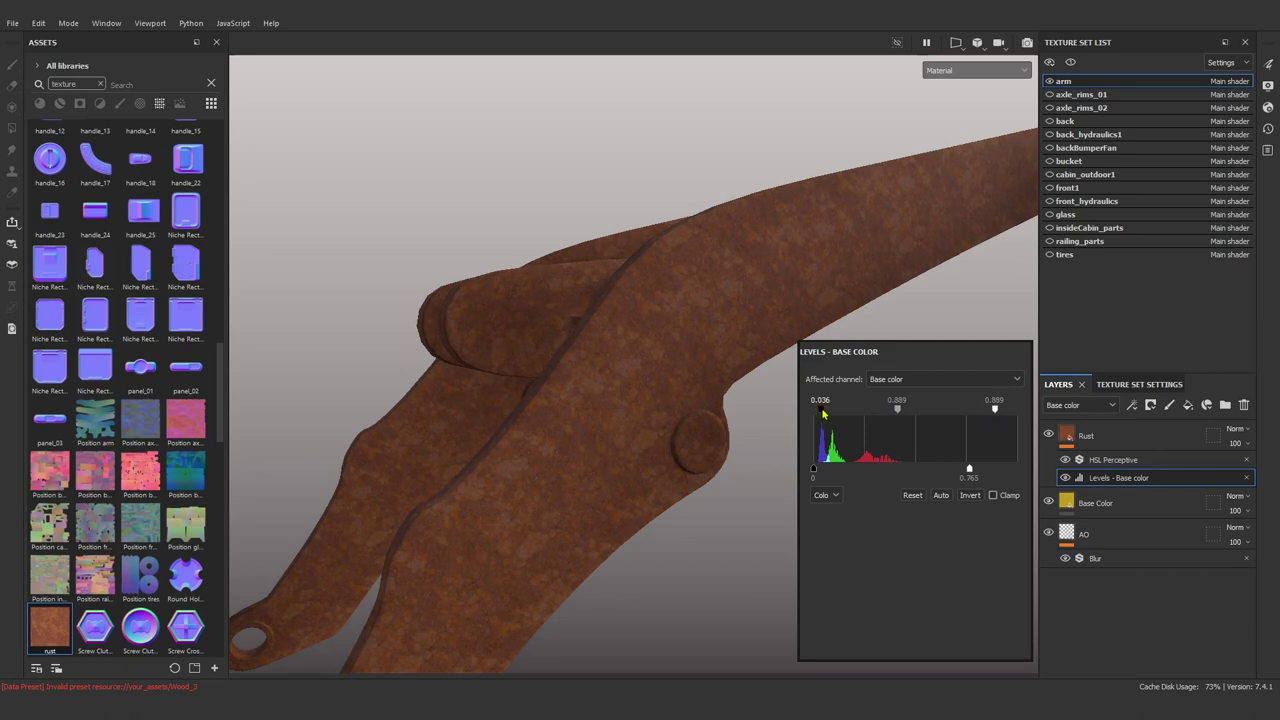
pyautogui.scroll(-5, 691, 451)
pyautogui.scroll(5, 720, 309)
pyautogui.keyDown('alt'); pyautogui.moveTo(720, 309); pyautogui.dragTo(566, 522); pyautogui.keyUp('alt')
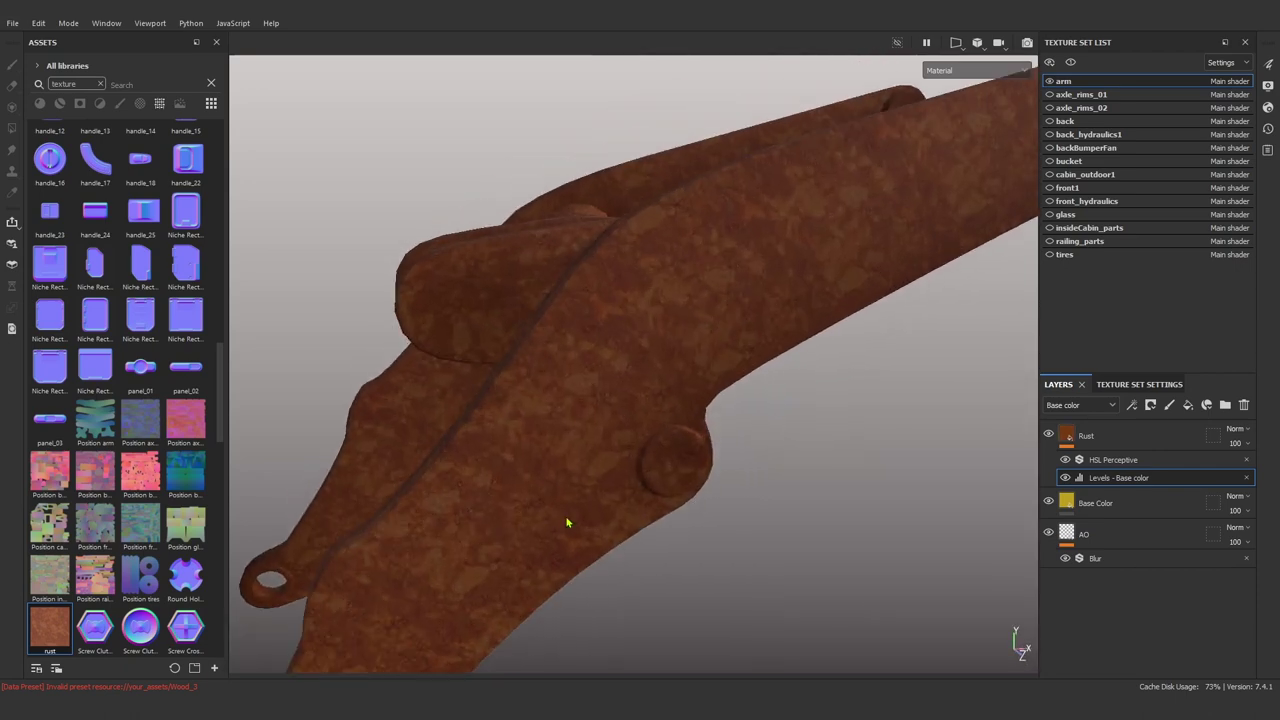
pyautogui.moveTo(835, 420); pyautogui.dragTo(818, 418)
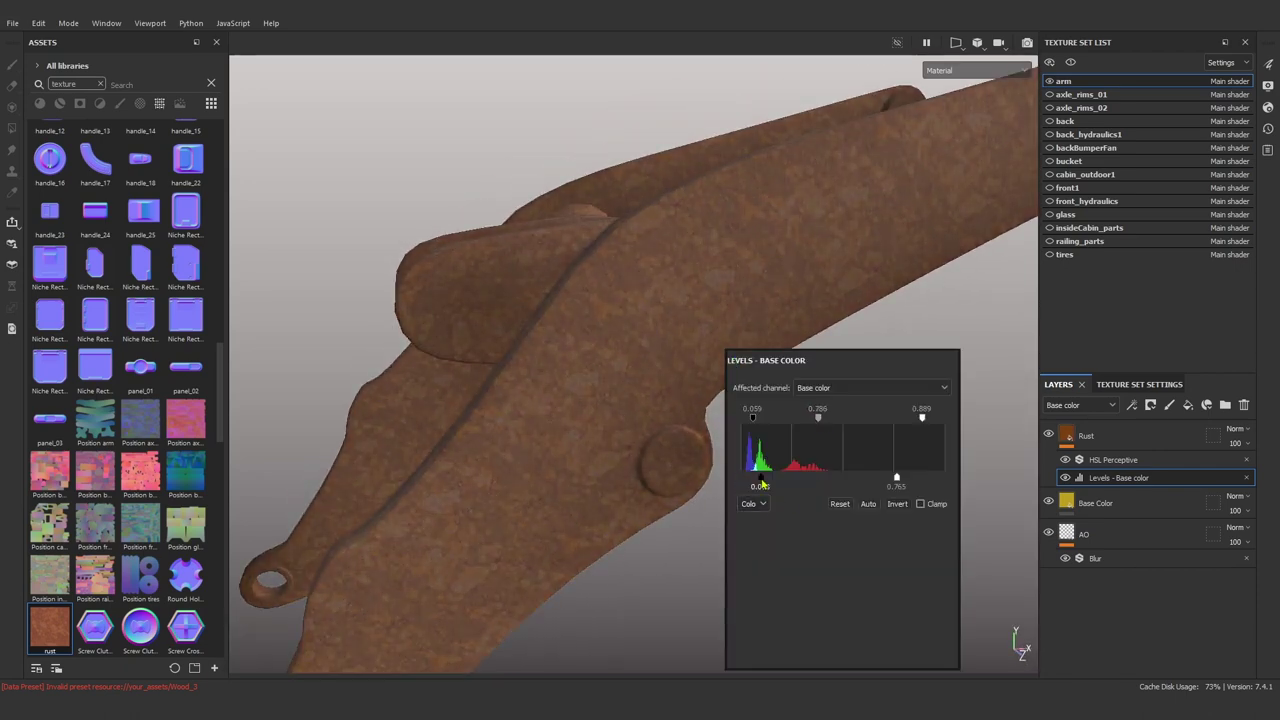
# Shift the HSL Perceptive hue slightly toward red, to 0.494.
pyautogui.click(1113, 459)
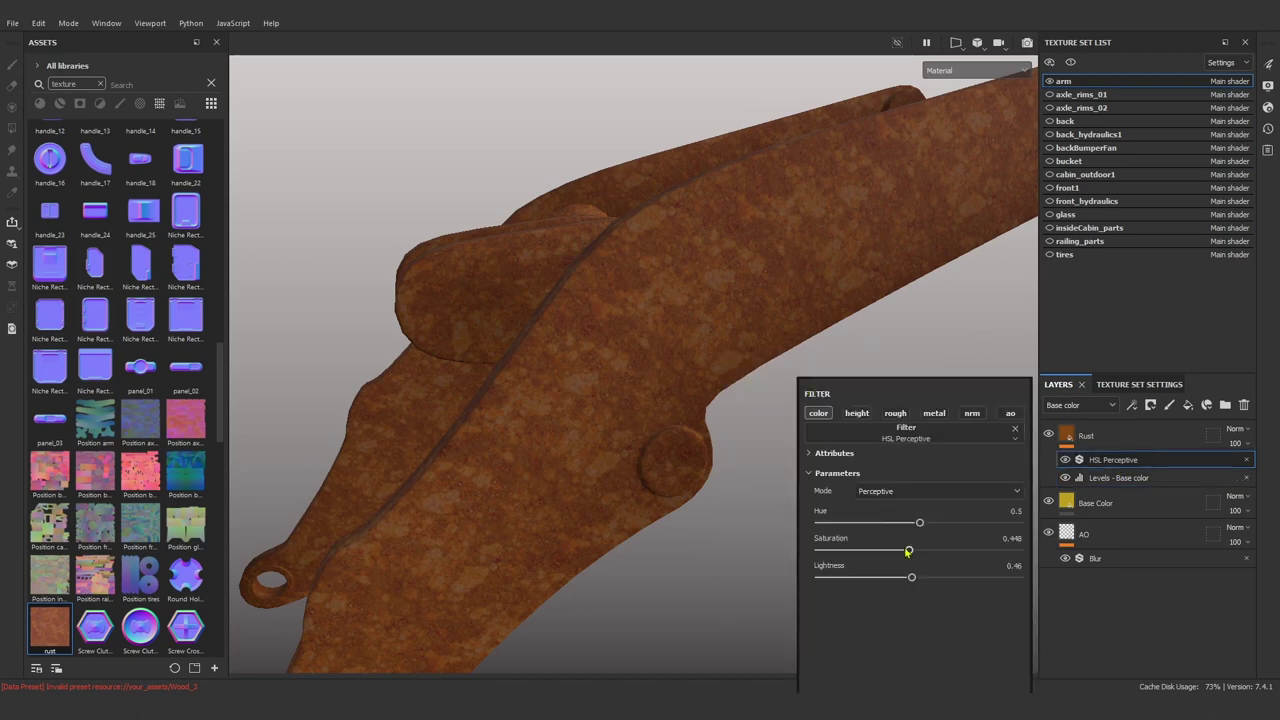
pyautogui.moveTo(918, 523); pyautogui.dragTo(912, 524)
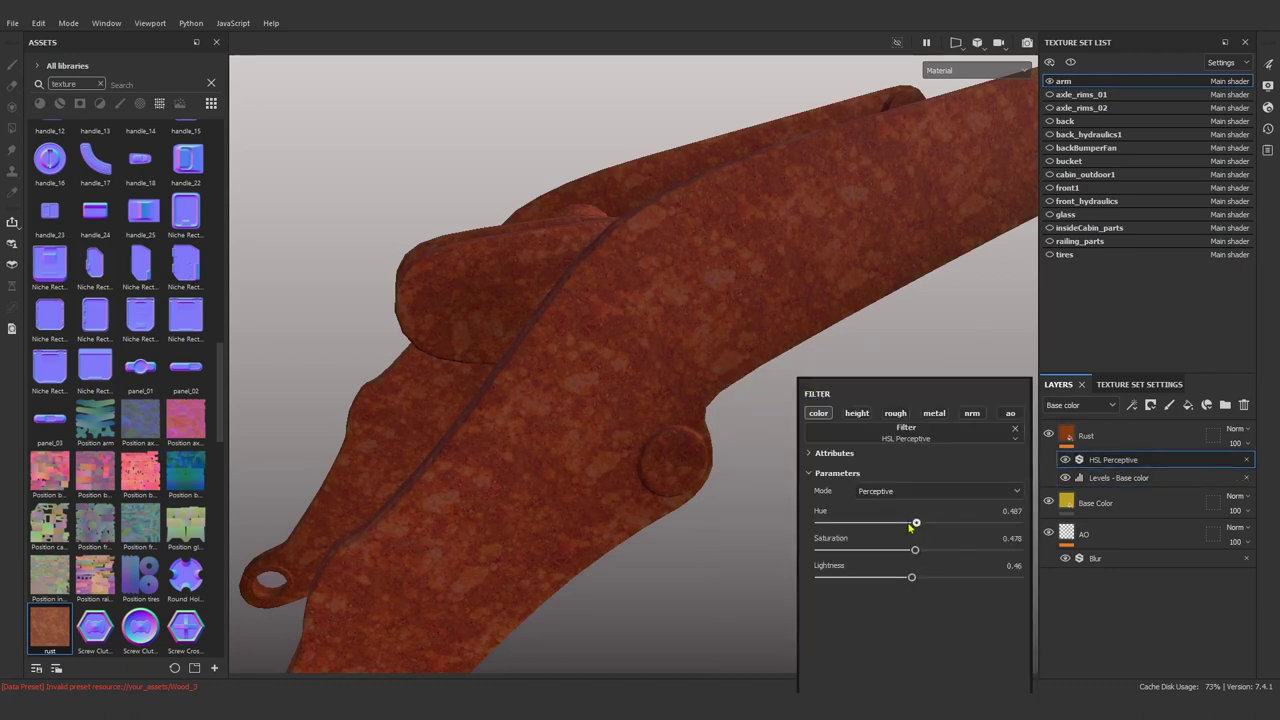
pyautogui.scroll(-5, 734, 553)
pyautogui.keyDown('alt'); pyautogui.moveTo(720, 491); pyautogui.dragTo(674, 511); pyautogui.keyUp('alt')
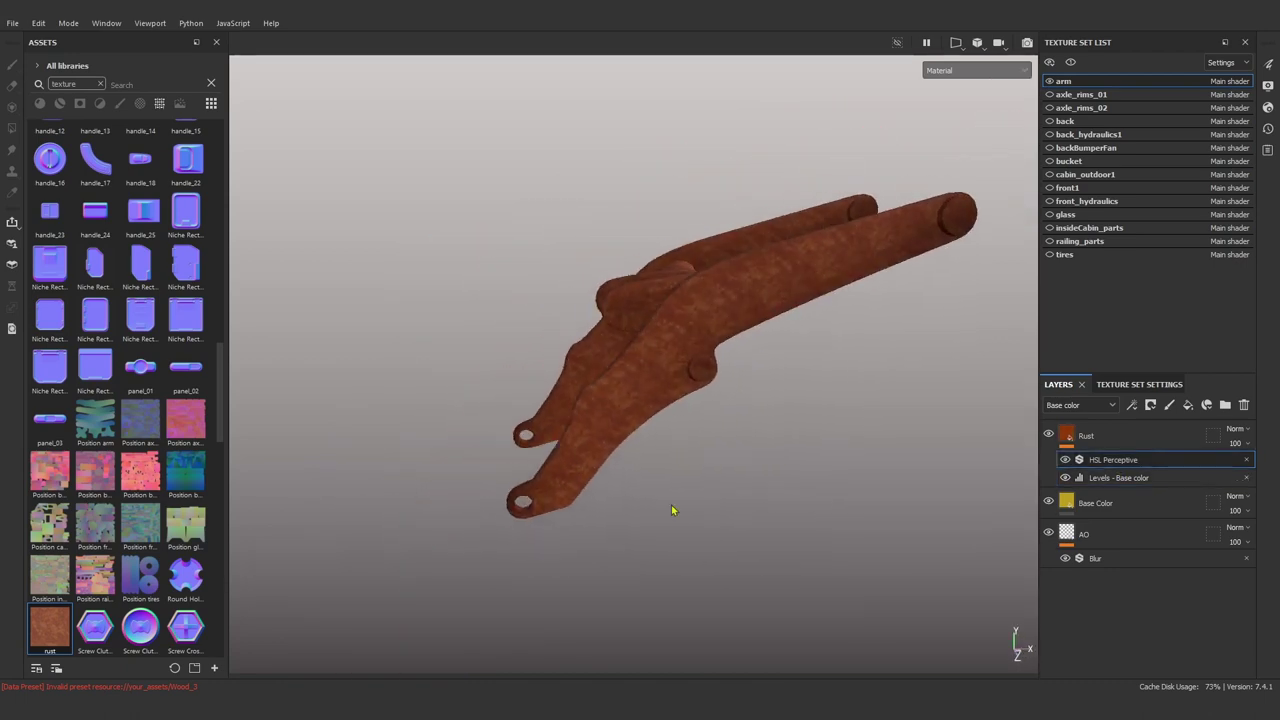
pyautogui.scroll(6, 700, 440)
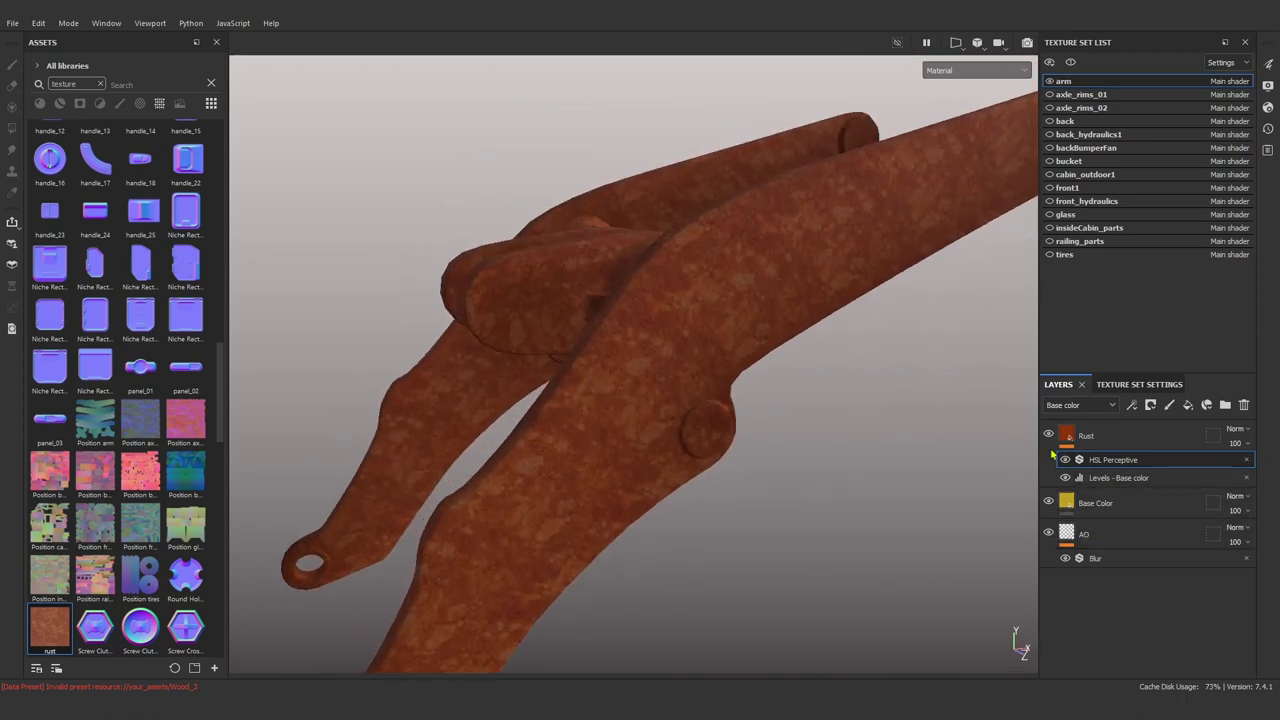
# Compare the HSL Perceptive filter on and off, then lower its lightness to 0.44.
pyautogui.click(1065, 459)
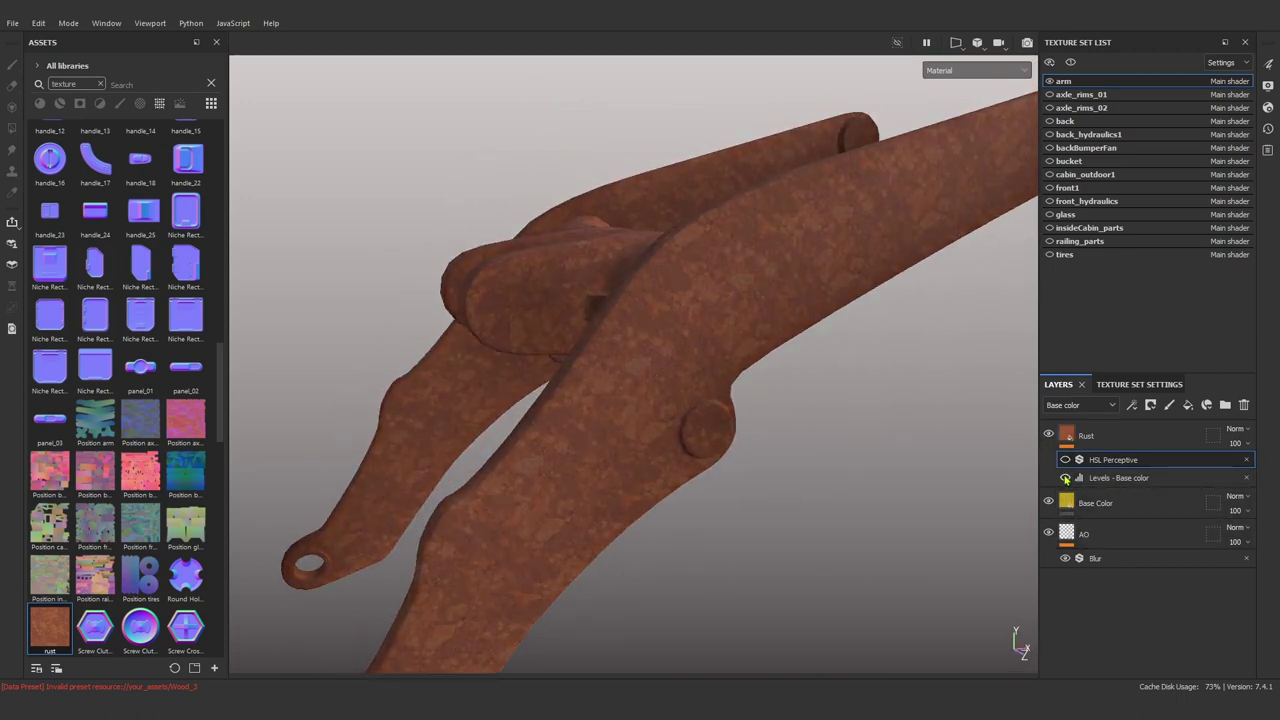
pyautogui.click(1065, 459)
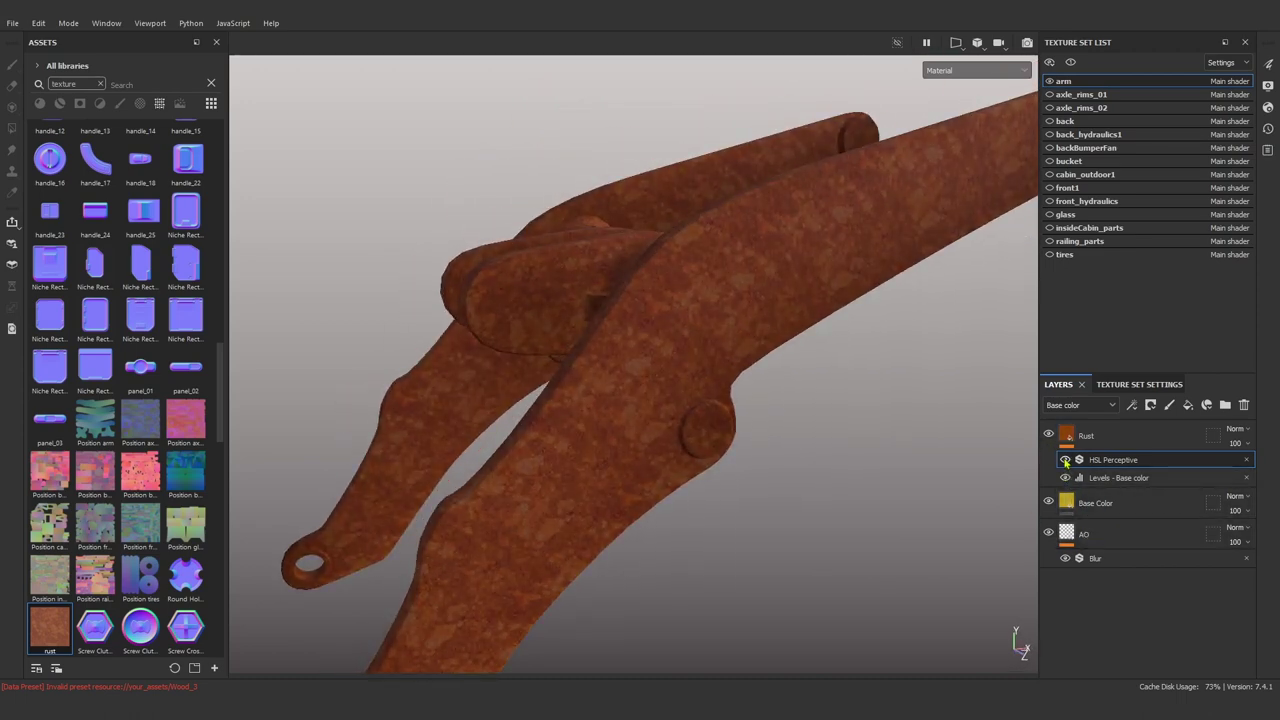
pyautogui.scroll(-5, 906, 477)
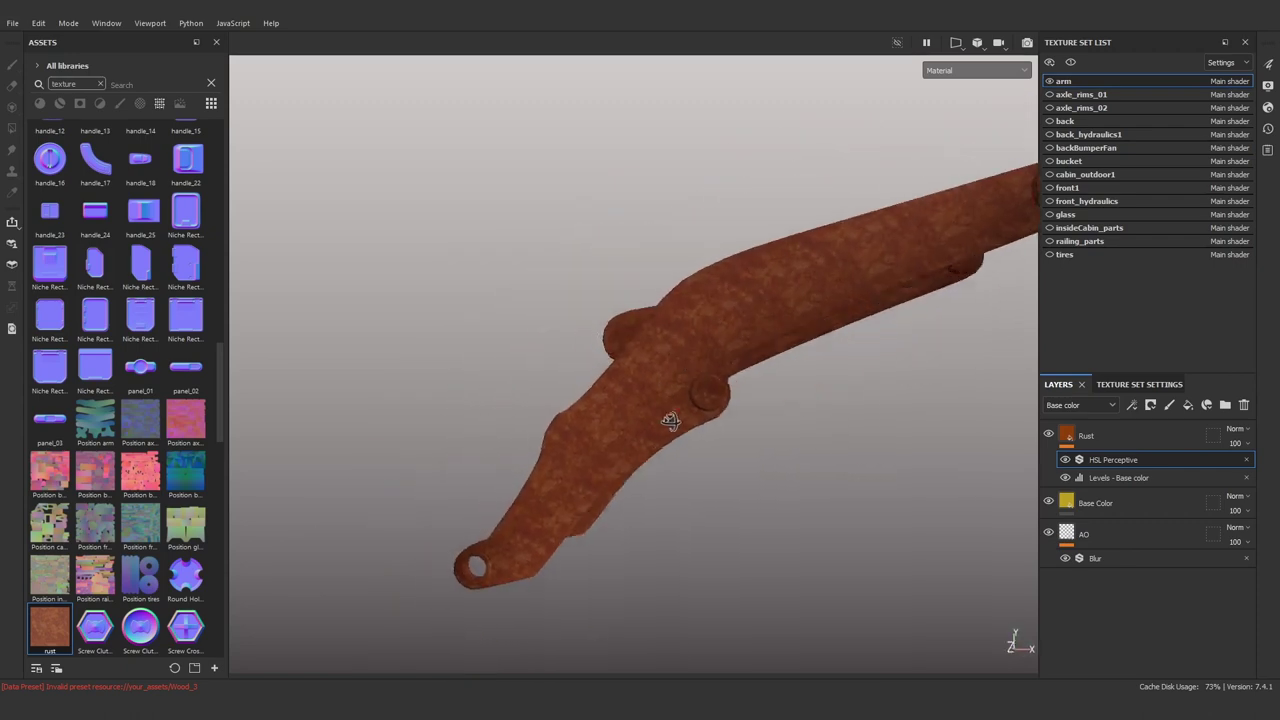
pyautogui.click(1072, 459)
pyautogui.scroll(5, 837, 446)
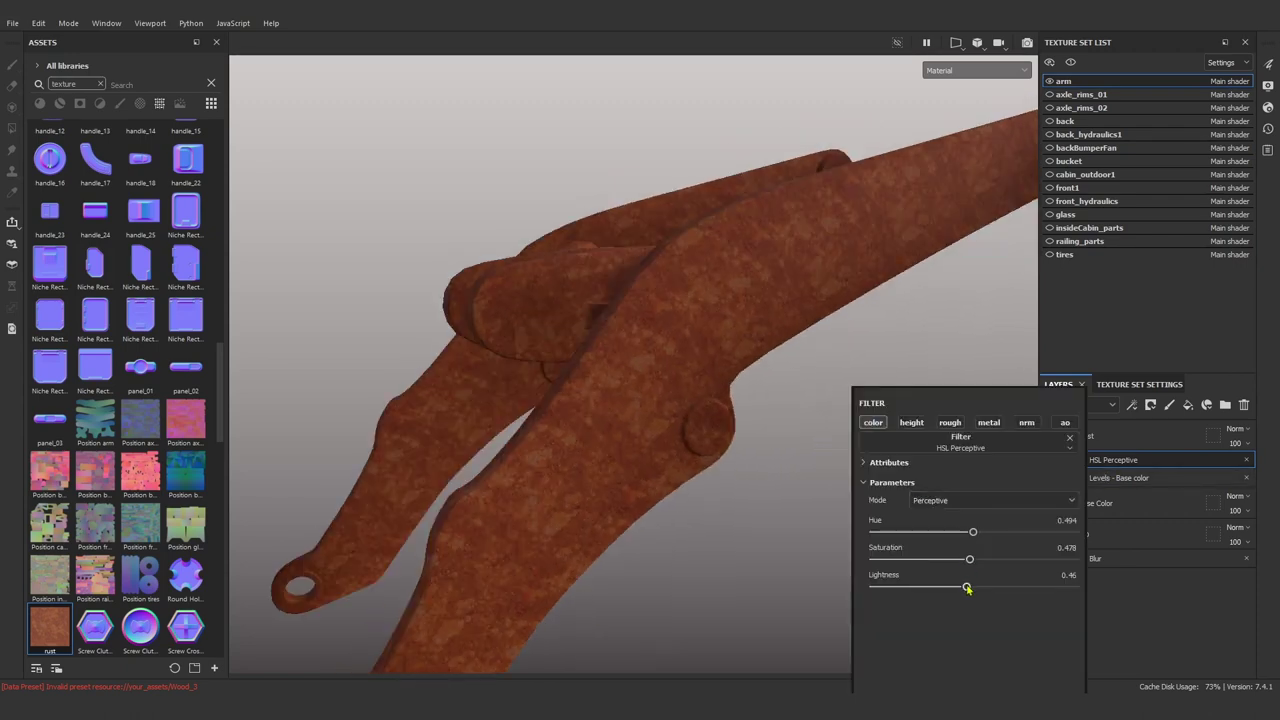
pyautogui.moveTo(966, 588); pyautogui.dragTo(961, 587)
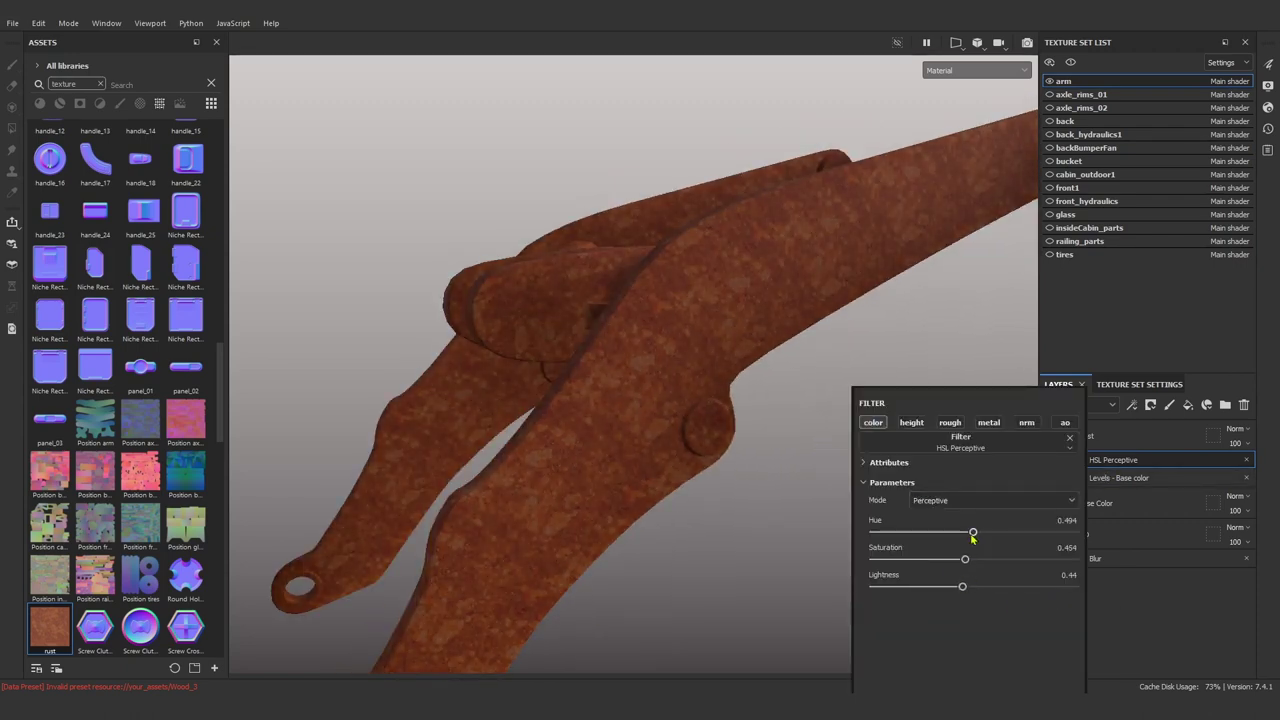
pyautogui.scroll(-5, 774, 363)
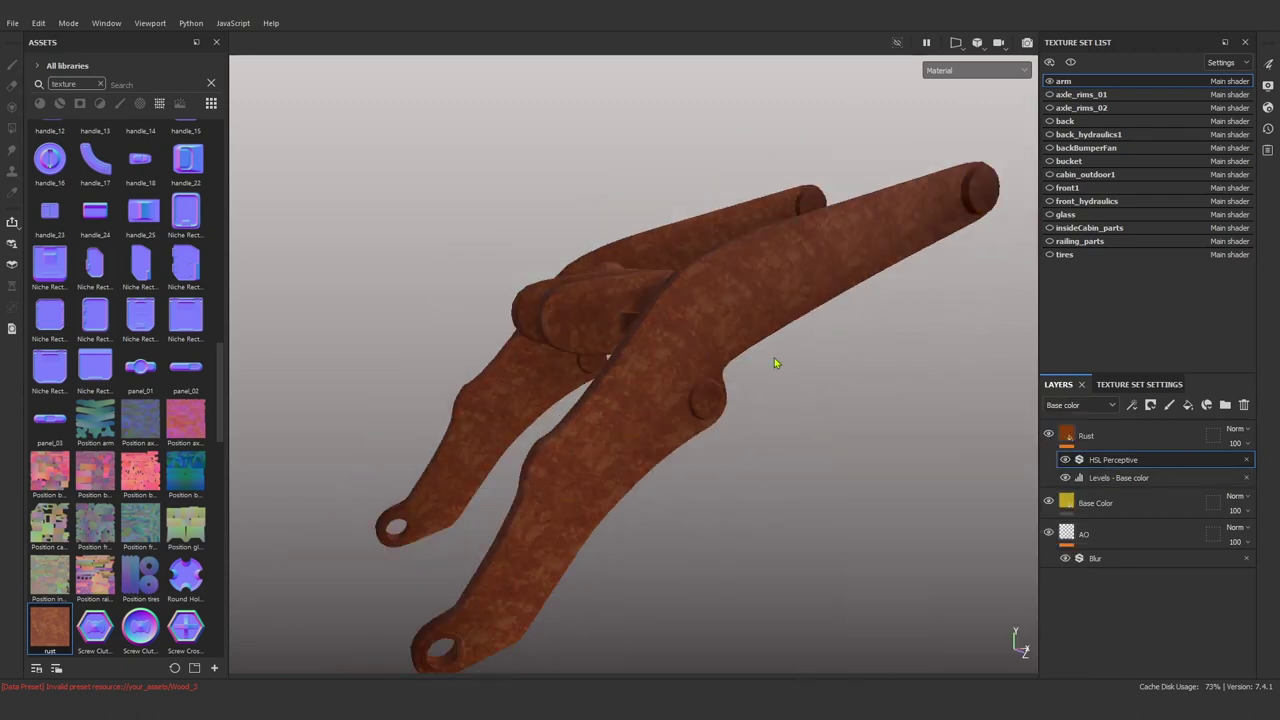
# Show the Rust layer properties with the viewport in normal, height and mesh channel mode.
pyautogui.click(1093, 436)
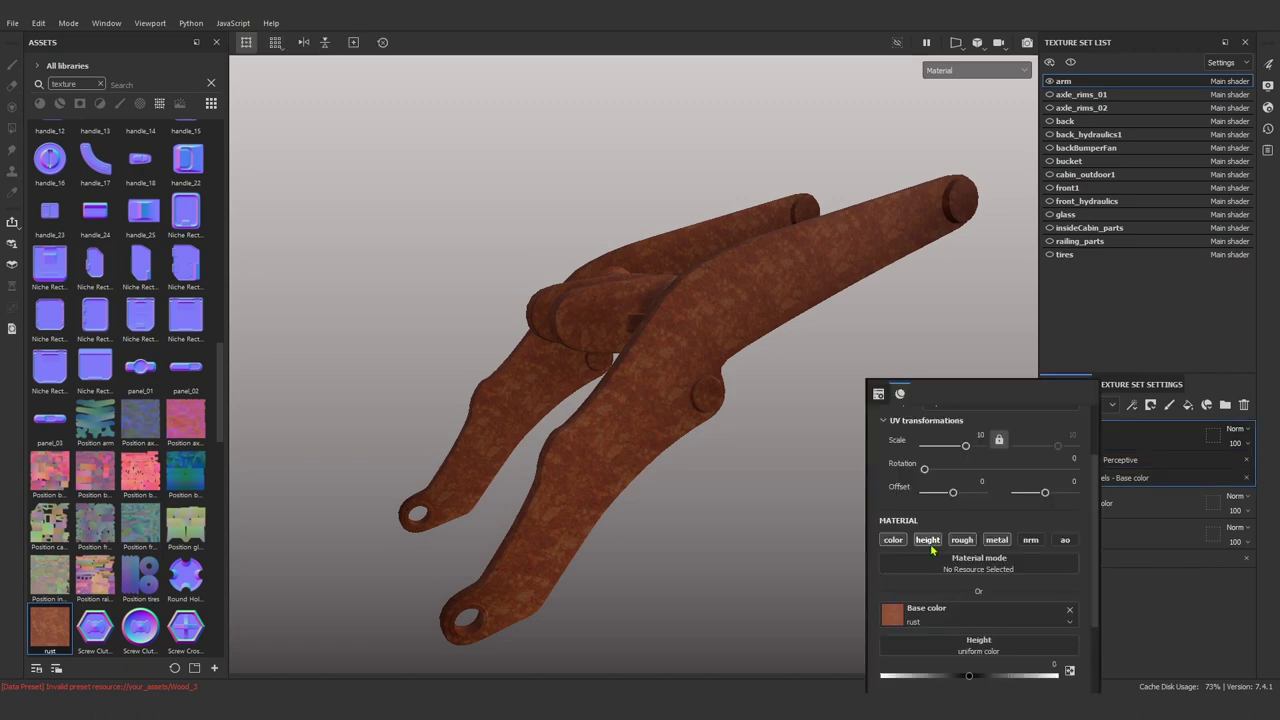
pyautogui.scroll(-2, 969, 598)
pyautogui.scroll(3, 737, 390)
pyautogui.keyDown('alt'); pyautogui.moveTo(743, 329); pyautogui.dragTo(880, 220); pyautogui.keyUp('alt')
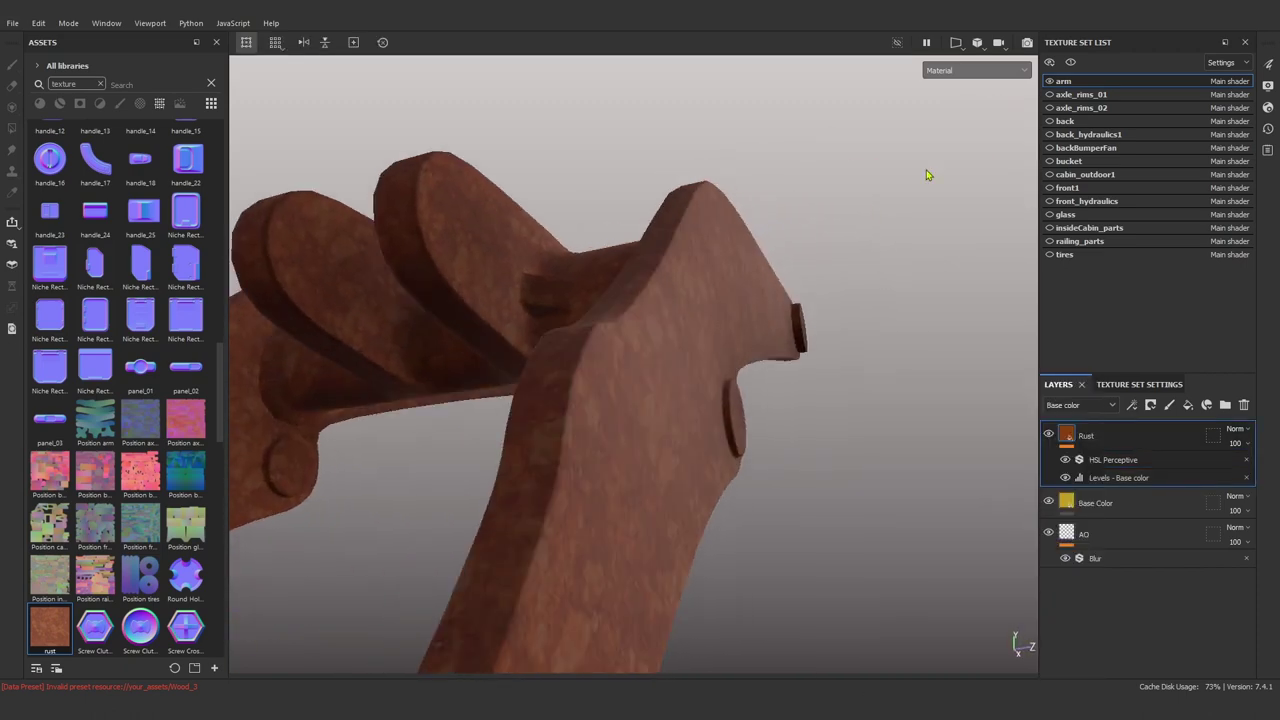
pyautogui.click(975, 70)
pyautogui.click(971, 196)
# Check the Rust layer's height and roughness values, then return to material view fitted to the arm.
pyautogui.keyDown('alt'); pyautogui.moveTo(760, 330); pyautogui.dragTo(606, 413); pyautogui.keyUp('alt')
pyautogui.click(811, 282)
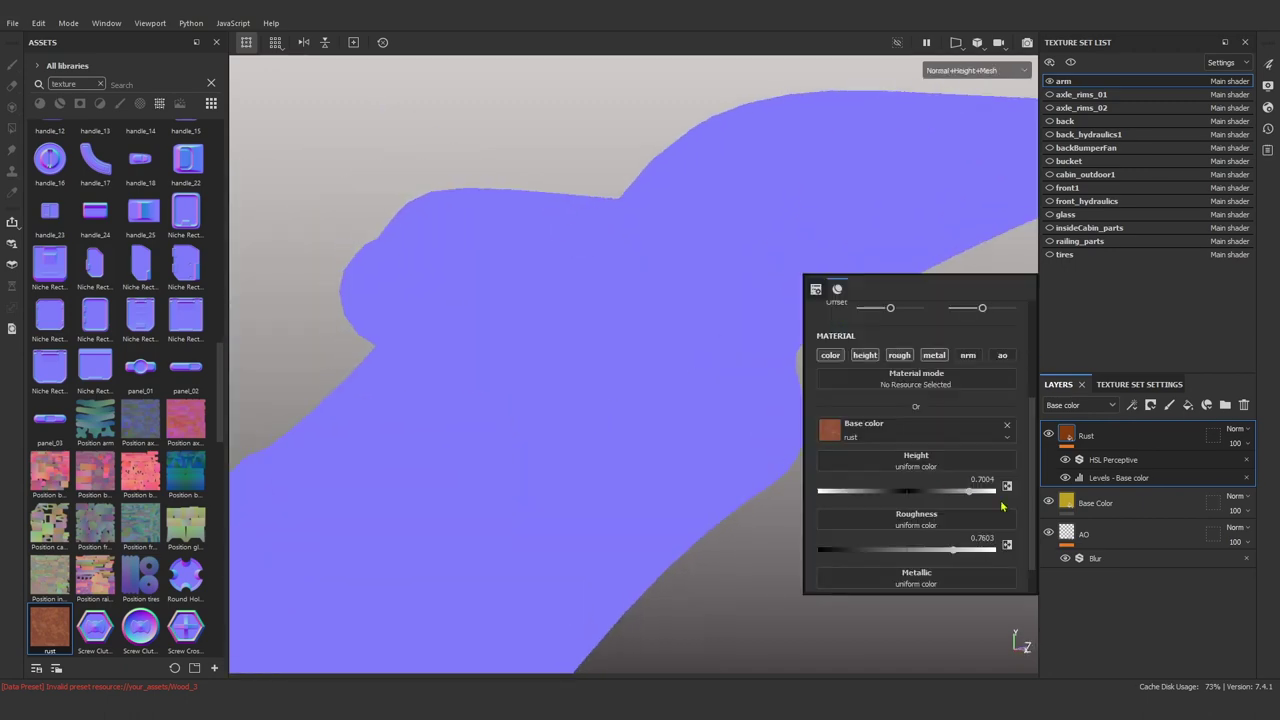
pyautogui.click(583, 137)
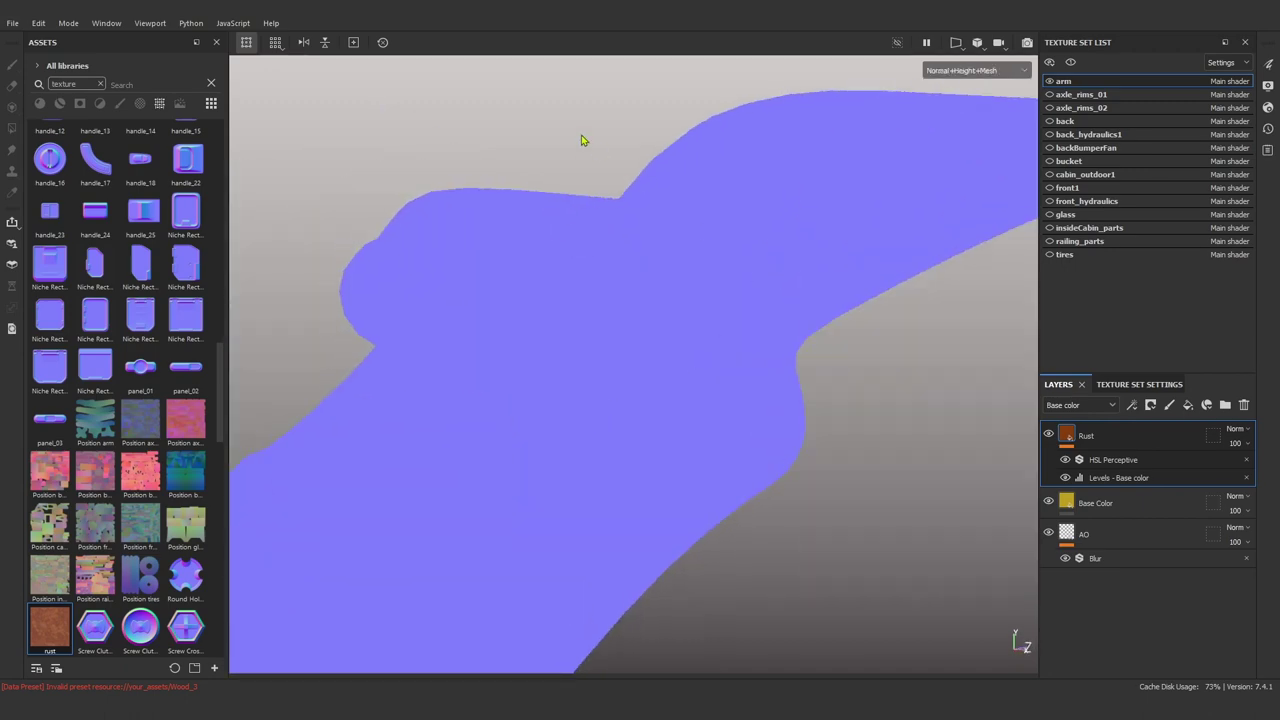
pyautogui.press('m')
pyautogui.press('f')
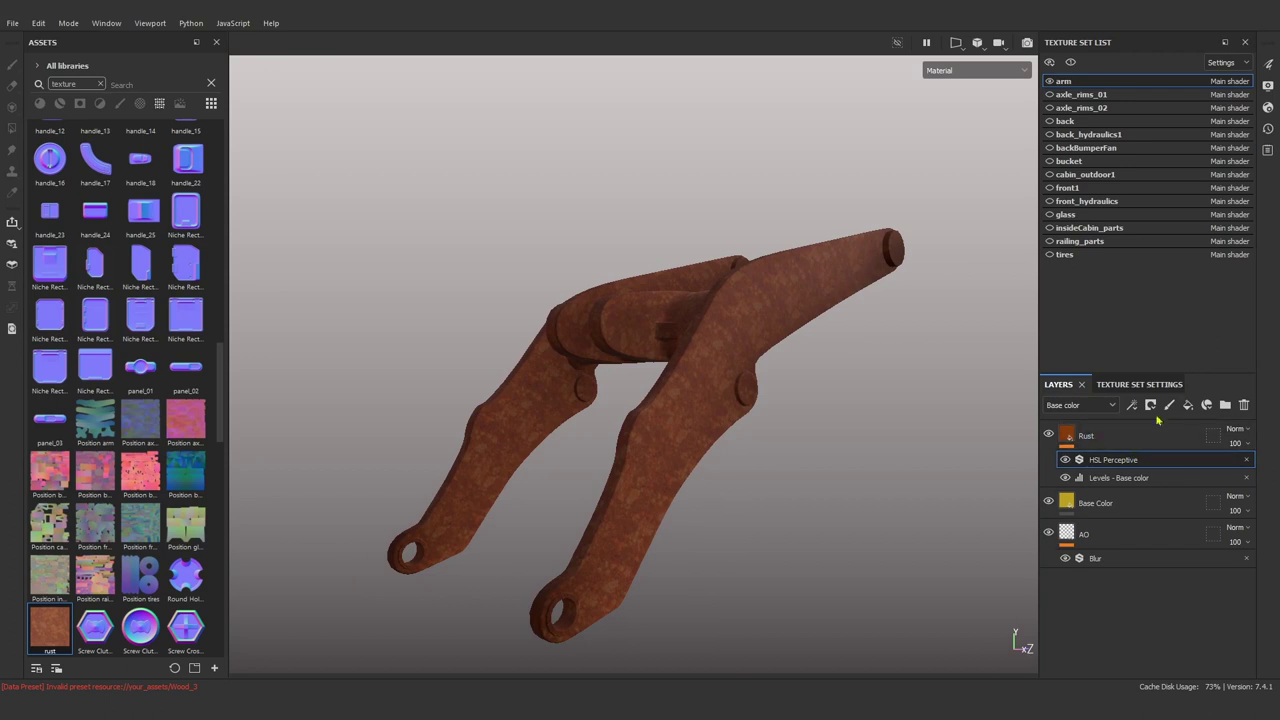
# Add a height-only fill layer named Height above Rust.
pyautogui.click(1187, 404)
pyautogui.click(859, 447)
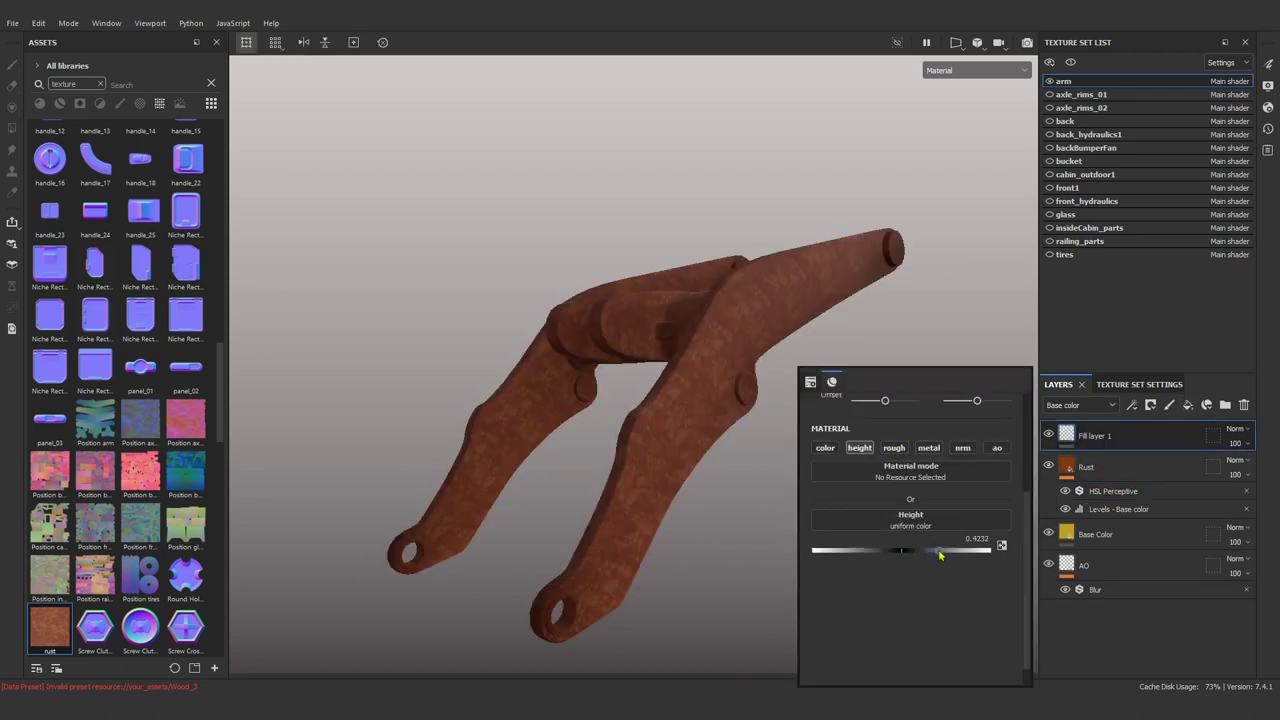
pyautogui.doubleClick(1096, 435)
pyautogui.write('Height')
pyautogui.press('Return')
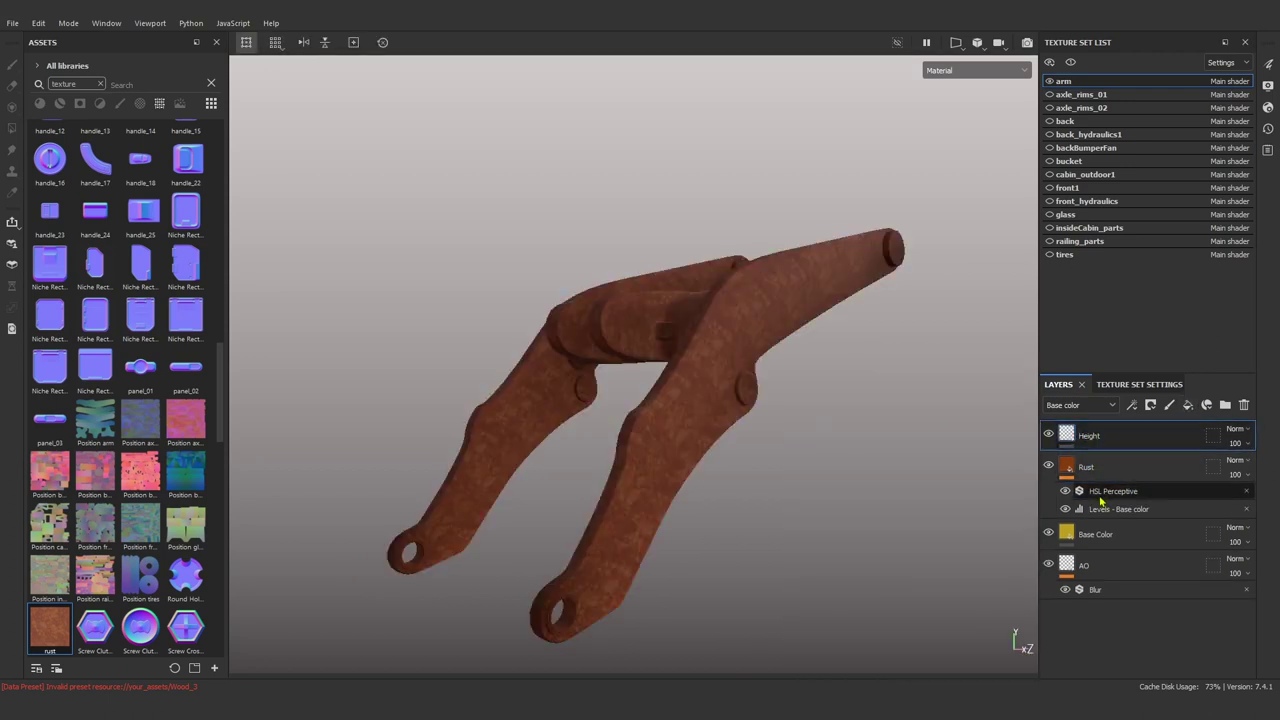
# Add an anchor point to the Rust layer and give Height a black mask.
pyautogui.rightClick(1103, 500)
pyautogui.click(1110, 489)
pyautogui.click(1098, 444)
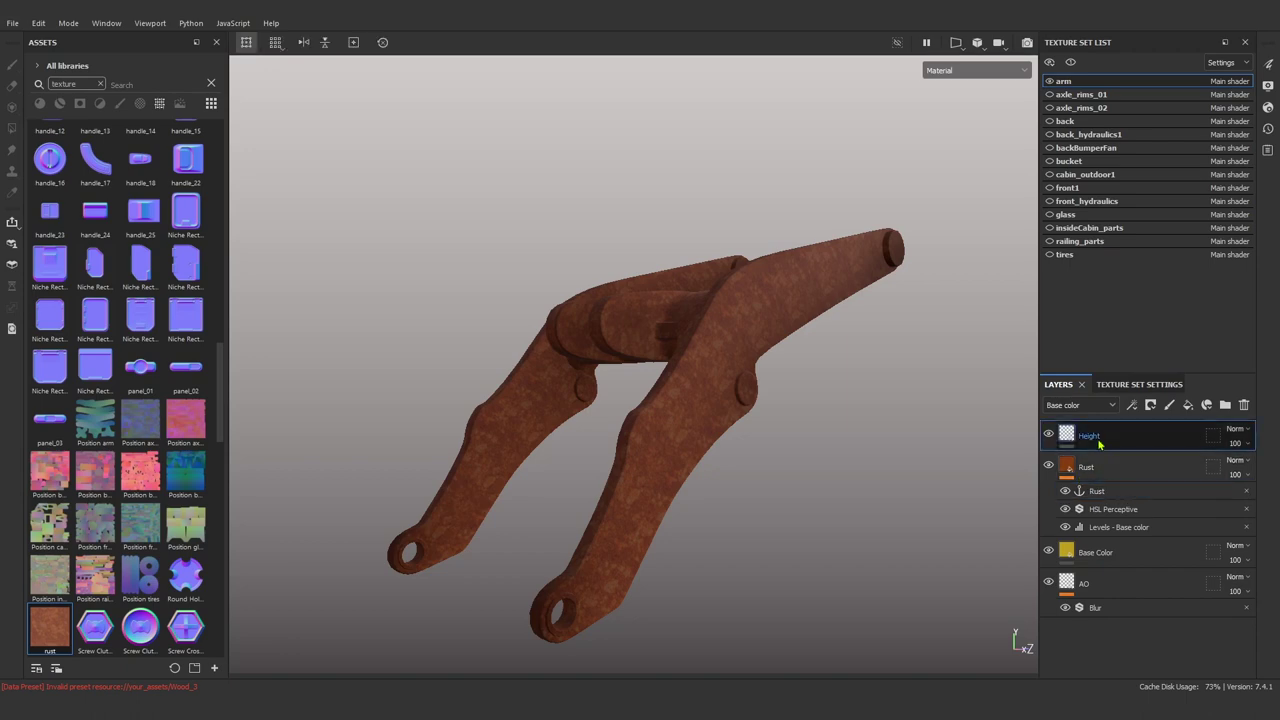
pyautogui.rightClick(1098, 444)
pyautogui.click(1130, 24)
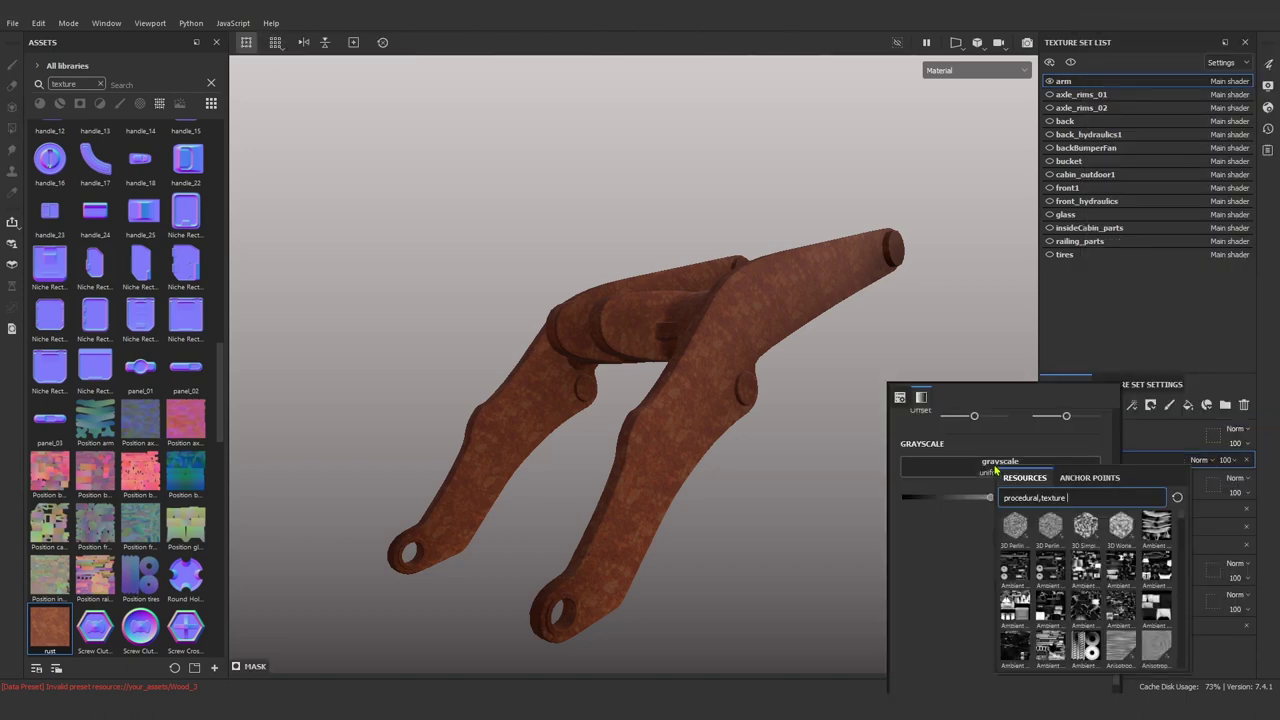
# Open the settings of the Height mask's fill effect.
pyautogui.scroll(5, 822, 328)
pyautogui.moveTo(822, 328)
pyautogui.keyDown('alt'); pyautogui.mouseDown()
pyautogui.moveTo(743, 357)
pyautogui.moveTo(697, 400)
pyautogui.moveTo(609, 303)
pyautogui.moveTo(777, 431)
pyautogui.moveTo(732, 380)
pyautogui.mouseUp(); pyautogui.keyUp('alt')
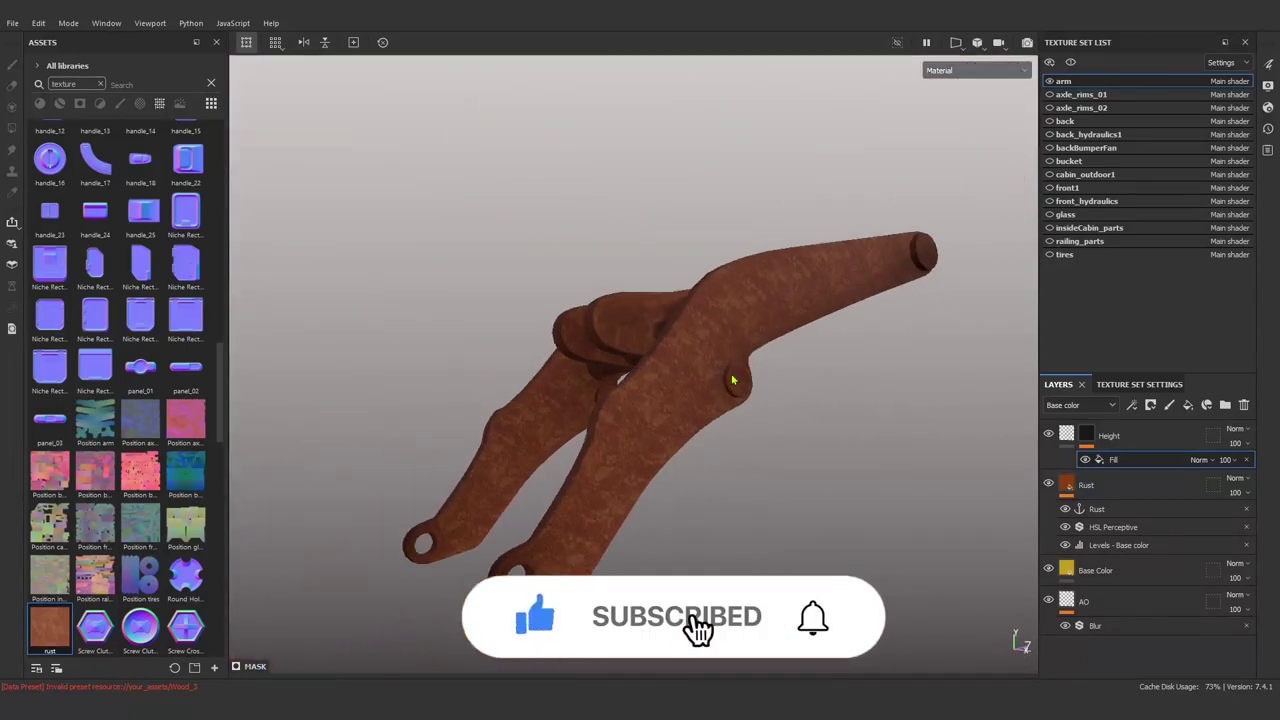
pyautogui.click(1066, 435)
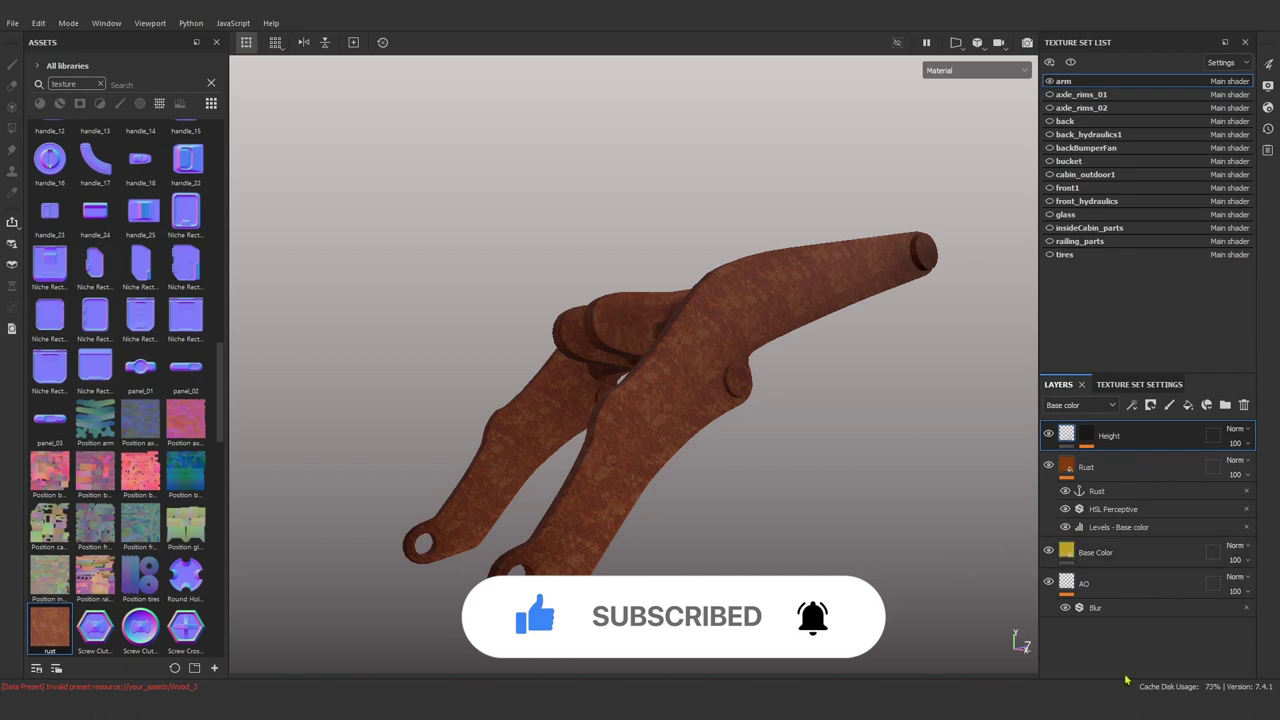
pyautogui.scroll(3, 758, 367)
pyautogui.scroll(2, 794, 331)
# Add a top fill layer on the ao channel named 'ht to AO'.
pyautogui.click(1187, 405)
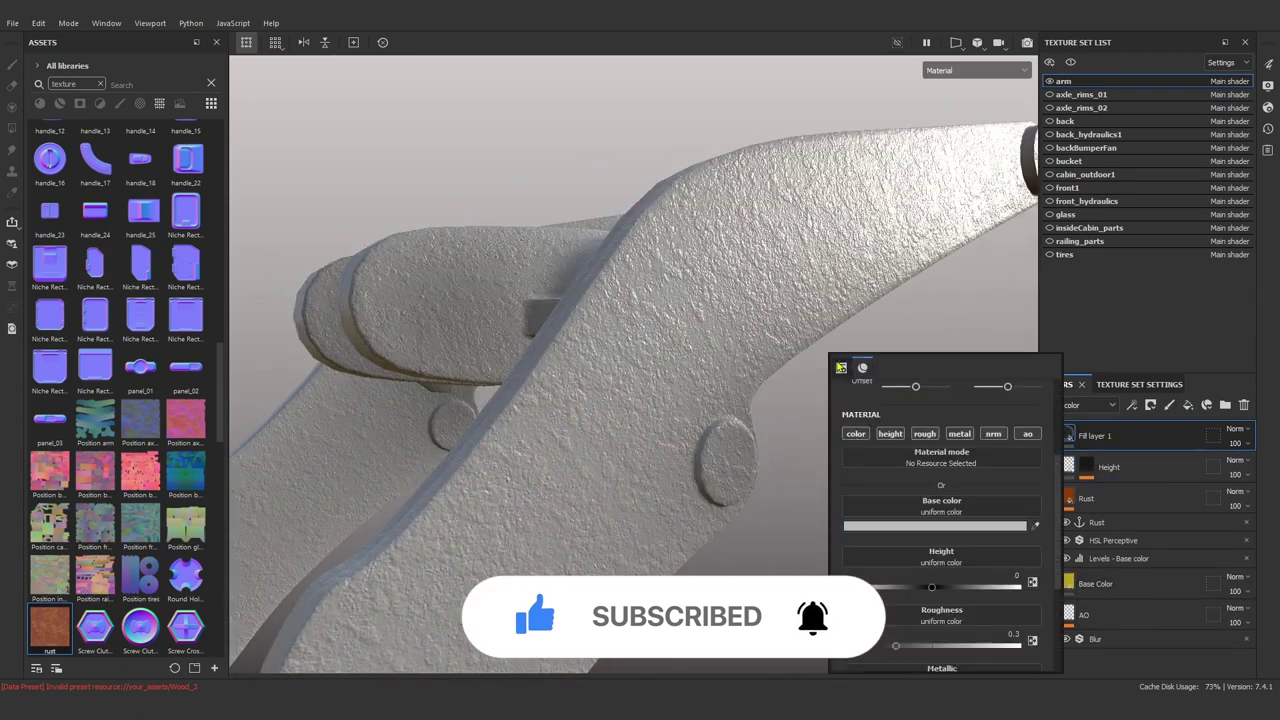
pyautogui.click(1029, 434)
pyautogui.click(1096, 440)
pyautogui.write('Ao to ht')
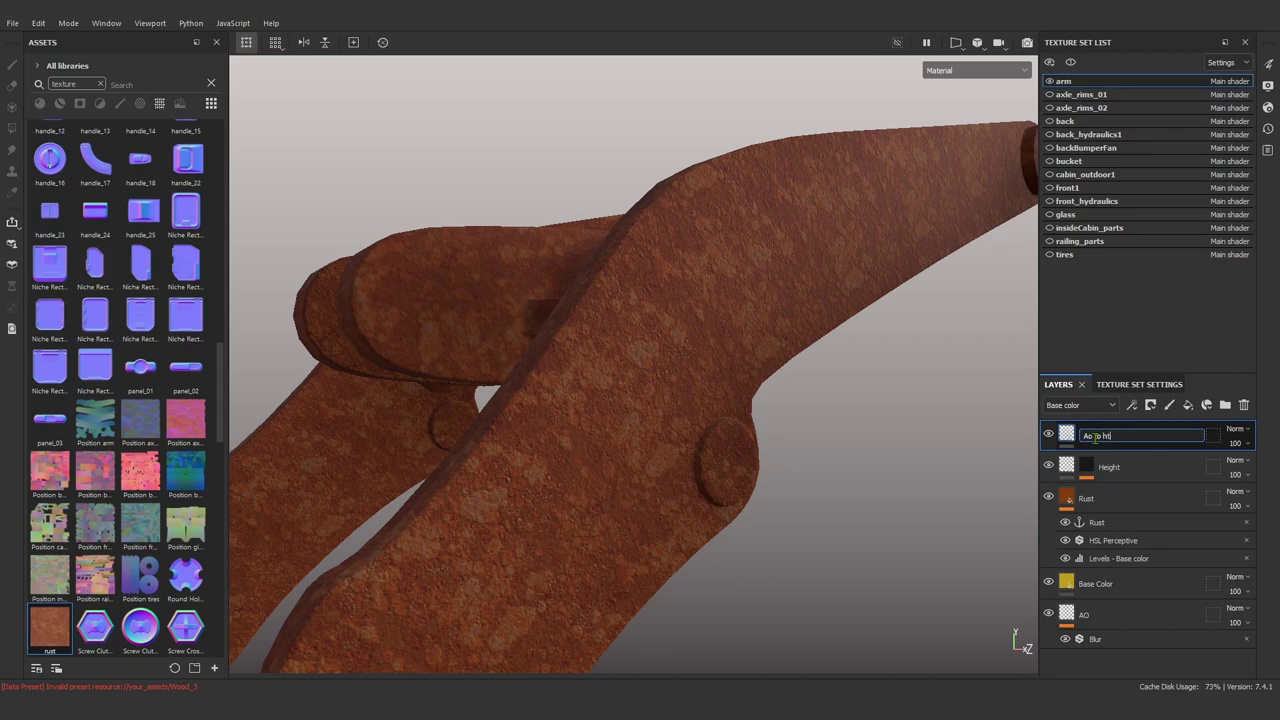
pyautogui.press('Return')
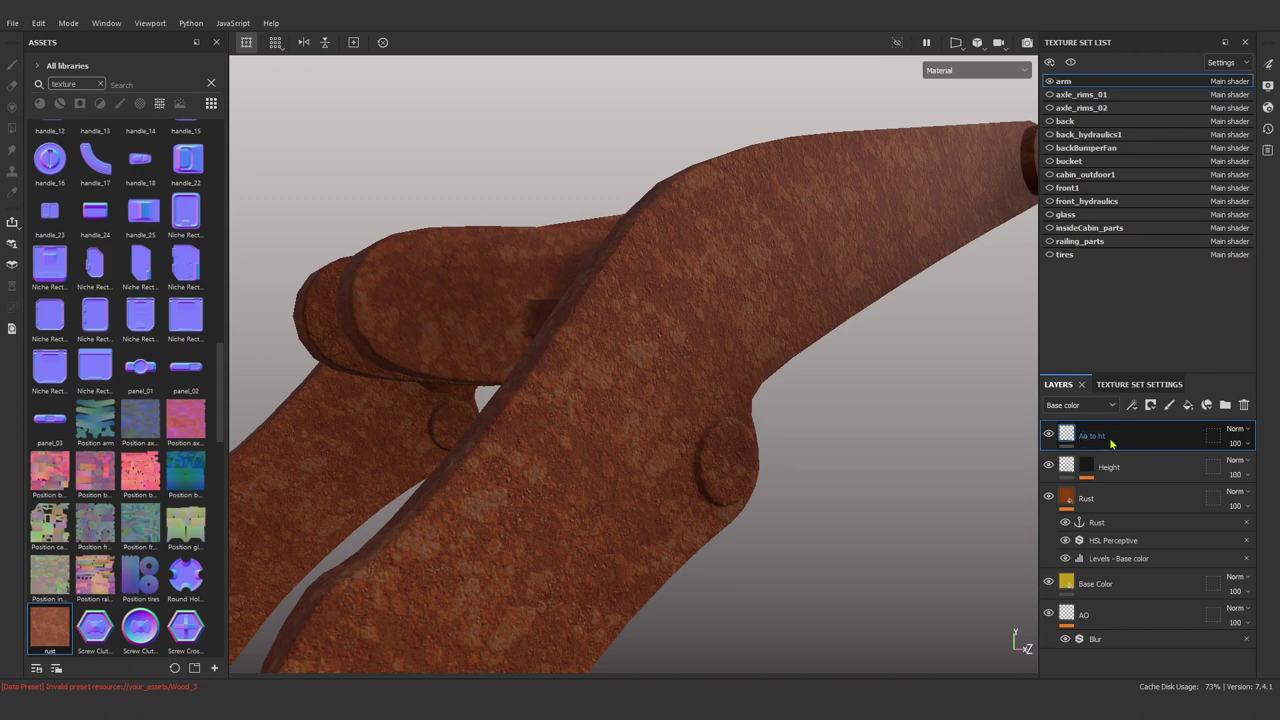
pyautogui.rightClick(1110, 441)
pyautogui.click(1110, 441)
pyautogui.click(1078, 405)
# In the Height stack, set 'ht to AO' to Passthrough and add a MatFx HBAO filter.
pyautogui.click(1070, 432)
pyautogui.click(1237, 429)
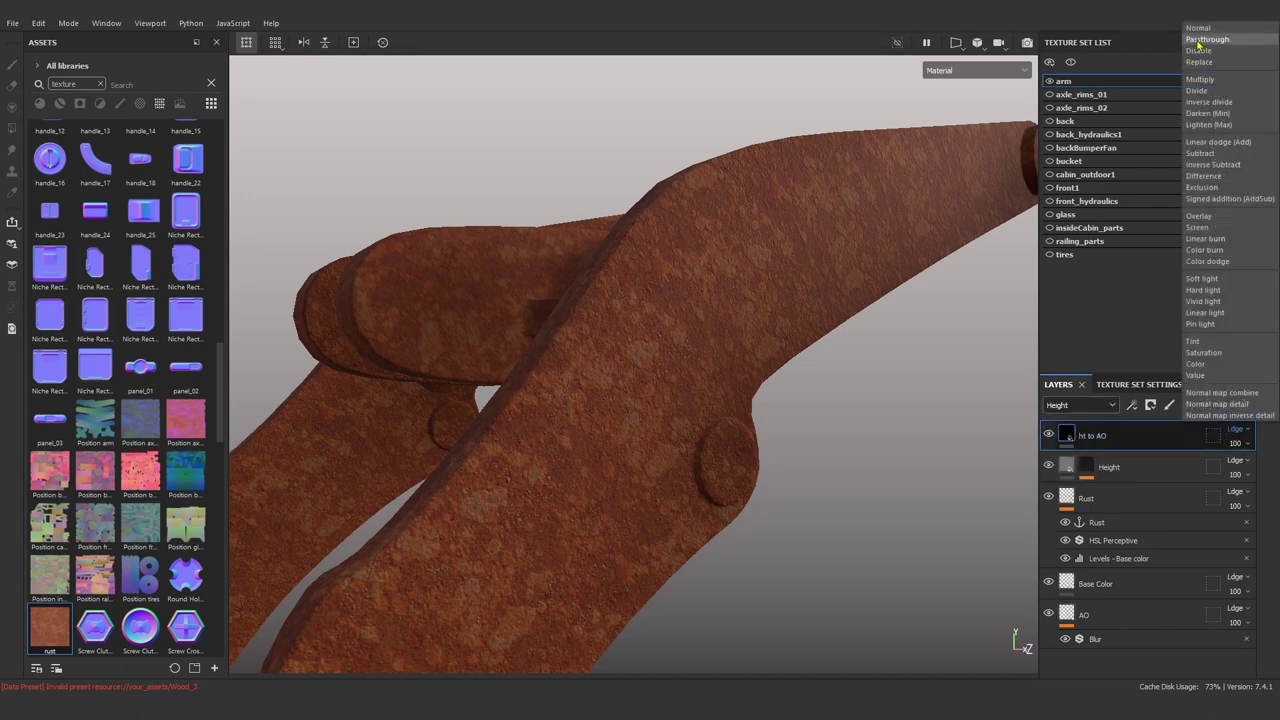
pyautogui.click(1207, 39)
pyautogui.rightClick(1143, 437)
pyautogui.click(1100, 500)
pyautogui.click(994, 477)
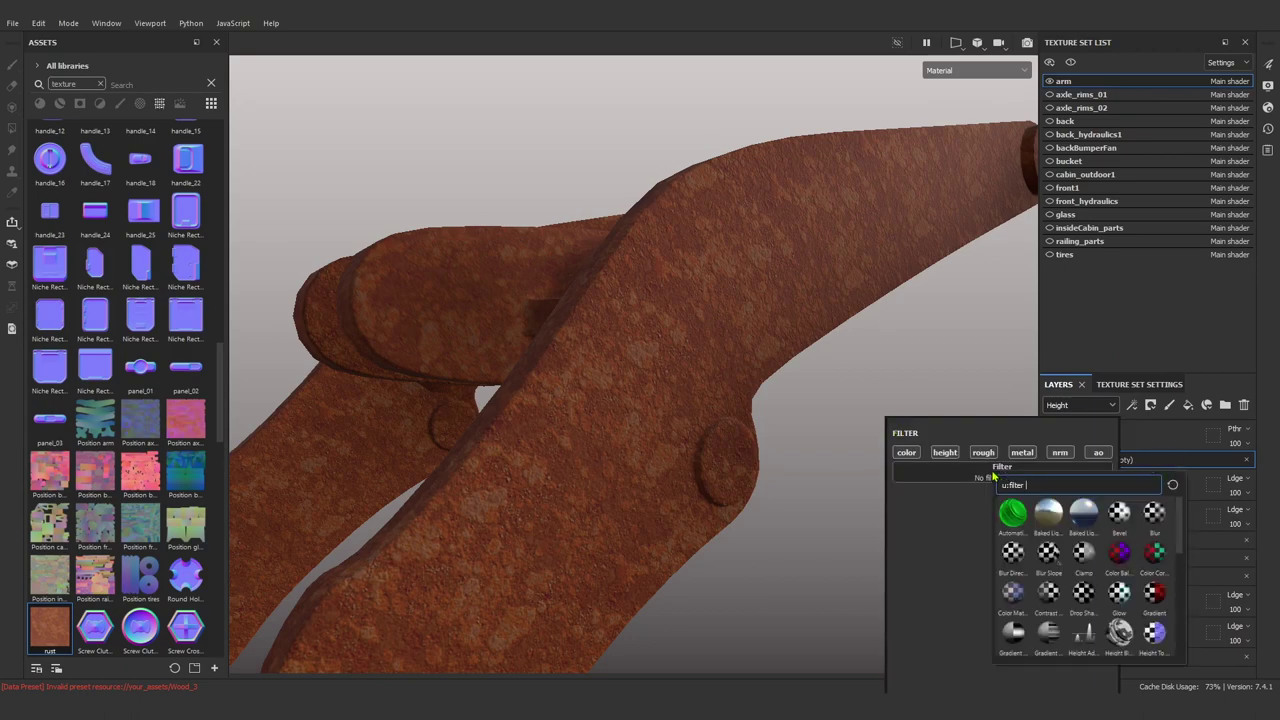
pyautogui.scroll(-2, 1090, 593)
pyautogui.scroll(-2, 1090, 593)
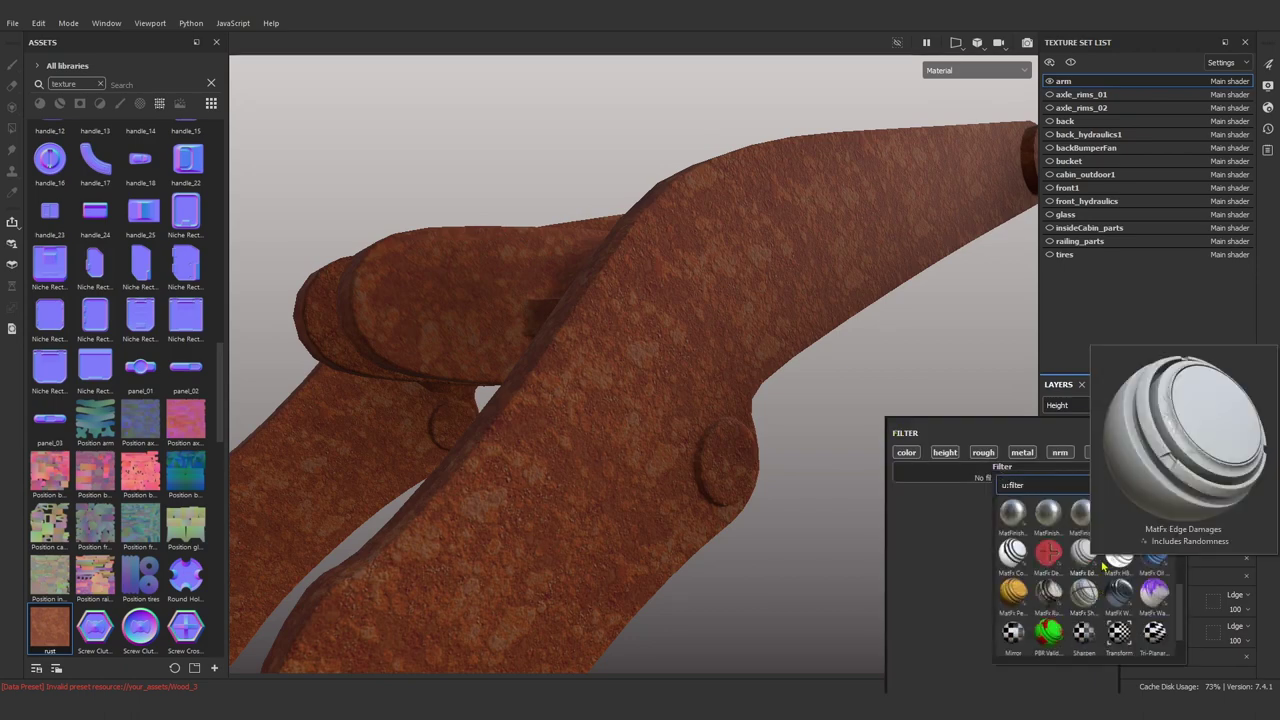
pyautogui.click(1127, 561)
# Preview the ambient occlusion channel alone, then return to material view.
pyautogui.click(975, 70)
pyautogui.click(966, 104)
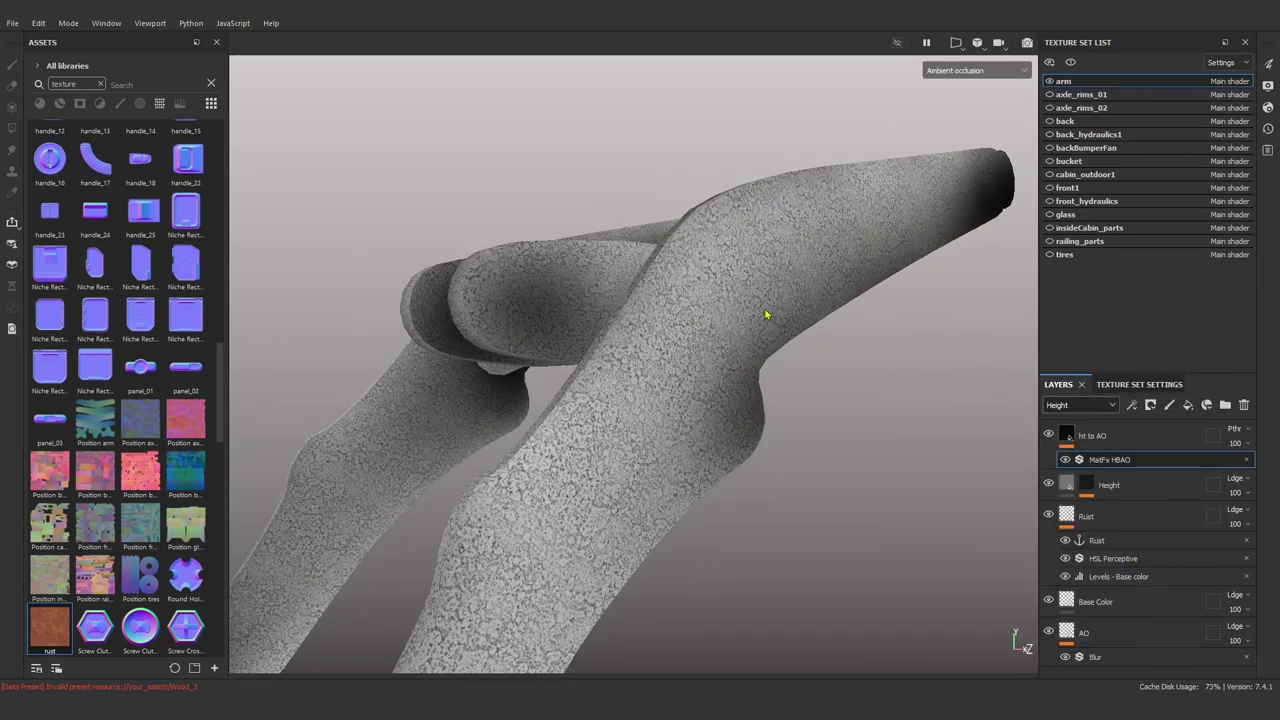
pyautogui.scroll(3, 718, 310)
pyautogui.moveTo(718, 310)
pyautogui.keyDown('alt'); pyautogui.mouseDown()
pyautogui.moveTo(855, 388)
pyautogui.moveTo(780, 300)
pyautogui.mouseUp(); pyautogui.keyUp('alt')
pyautogui.press('m')
pyautogui.scroll(-3, 780, 300)
pyautogui.scroll(-3, 834, 429)
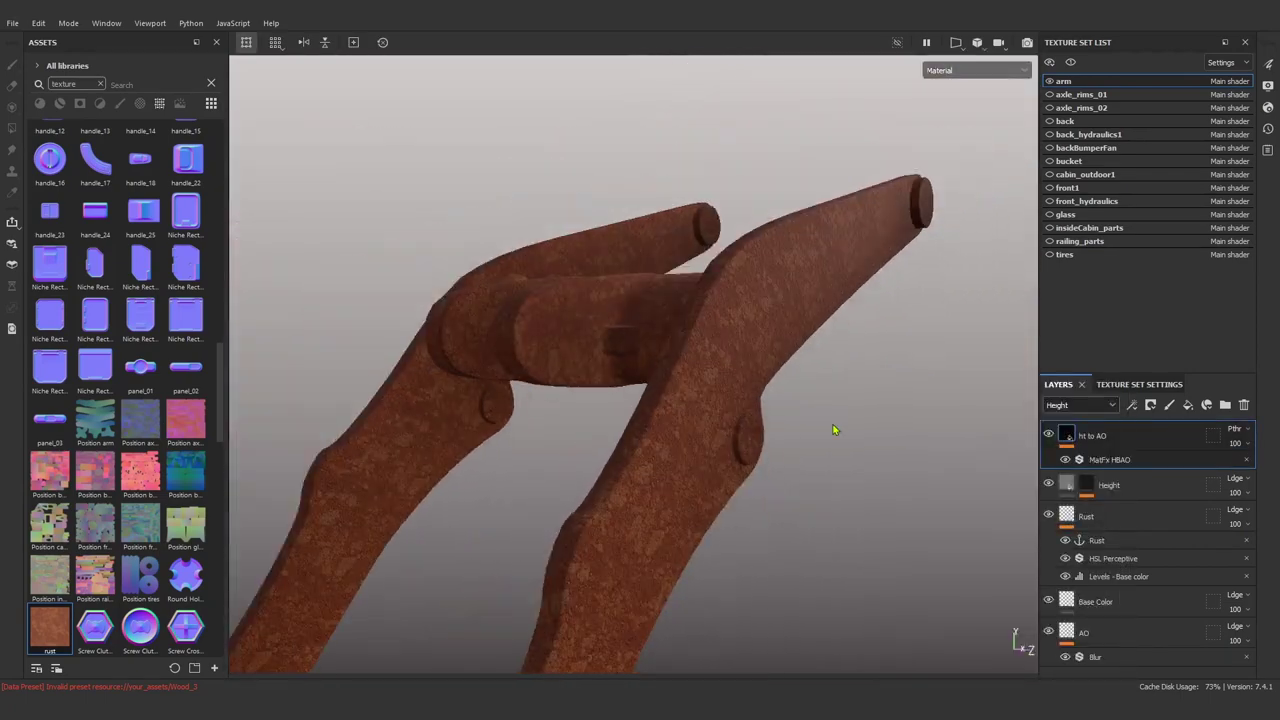
pyautogui.keyDown('alt'); pyautogui.moveTo(834, 429); pyautogui.dragTo(836, 420); pyautogui.keyUp('alt')
pyautogui.scroll(3, 836, 420)
# Check the Height layer's height value against close-up and full views of the part.
pyautogui.click(1109, 485)
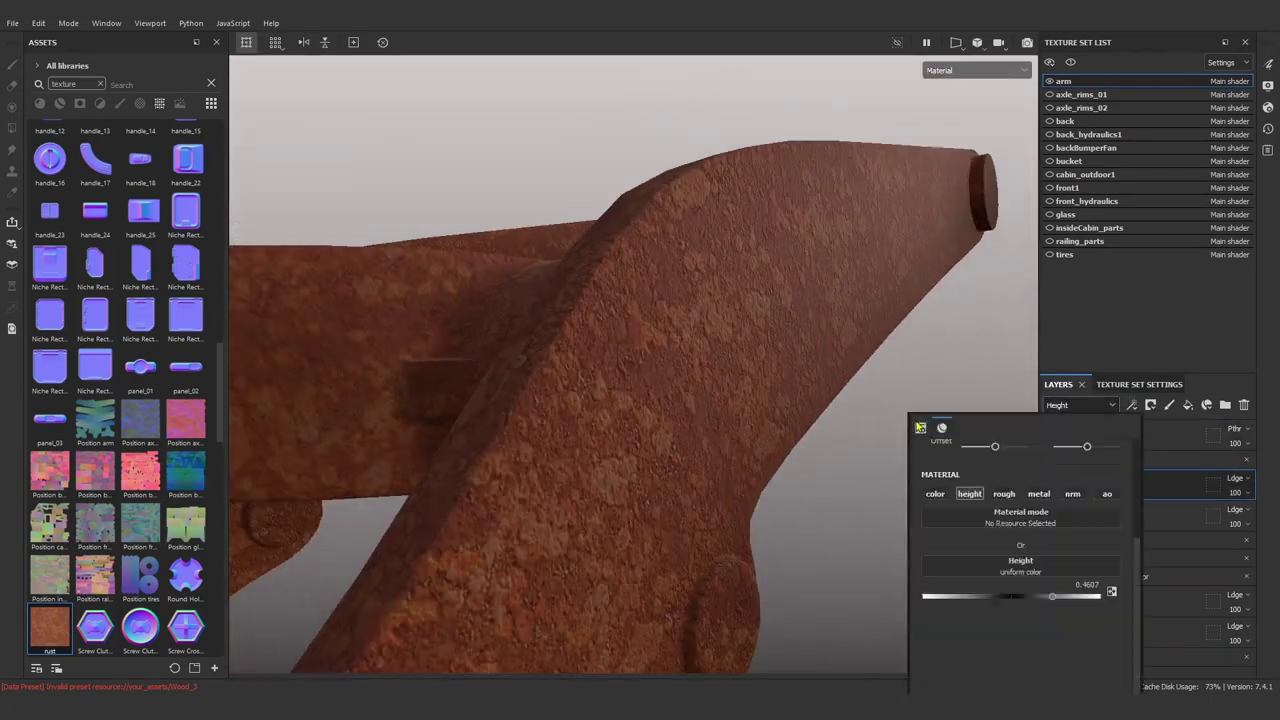
pyautogui.scroll(-3, 877, 357)
pyautogui.moveTo(877, 357)
pyautogui.keyDown('alt'); pyautogui.mouseDown()
pyautogui.moveTo(763, 294)
pyautogui.moveTo(857, 286)
pyautogui.mouseUp(); pyautogui.keyUp('alt')
pyautogui.scroll(3, 857, 286)
pyautogui.scroll(-3, 720, 374)
pyautogui.scroll(-3, 640, 429)
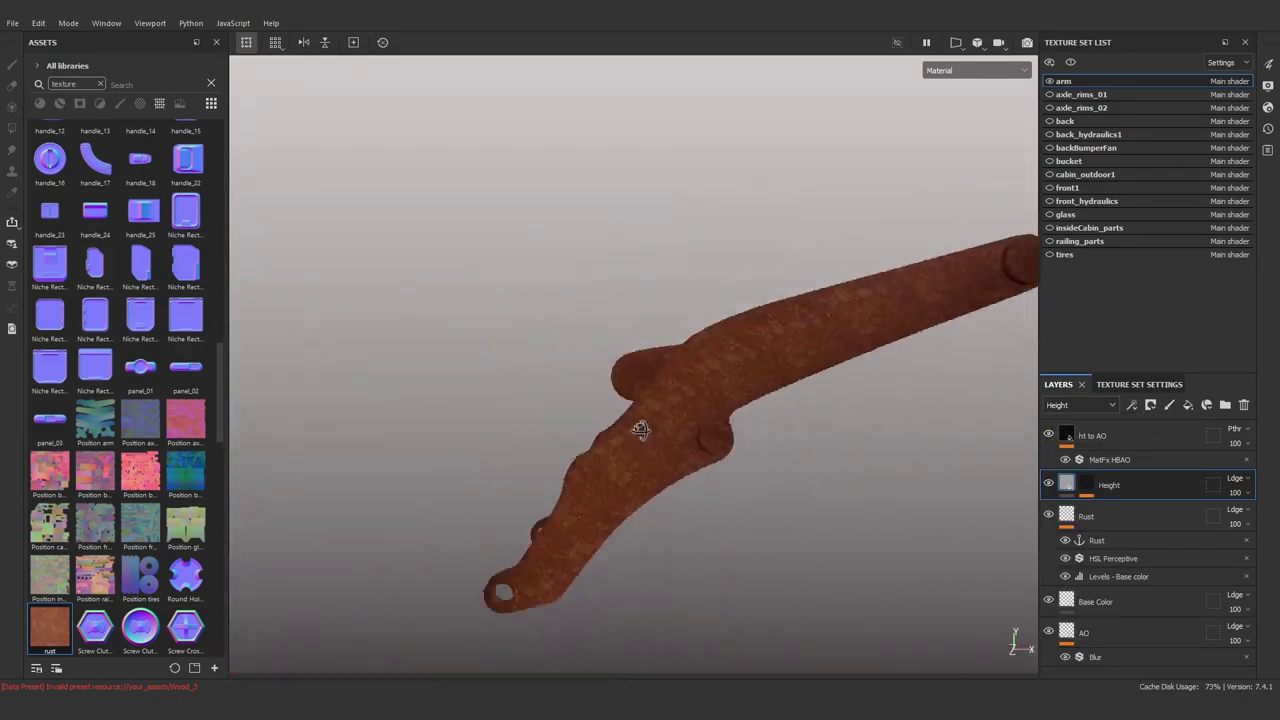
pyautogui.keyDown('alt'); pyautogui.moveTo(640, 429); pyautogui.dragTo(923, 552); pyautogui.keyUp('alt')
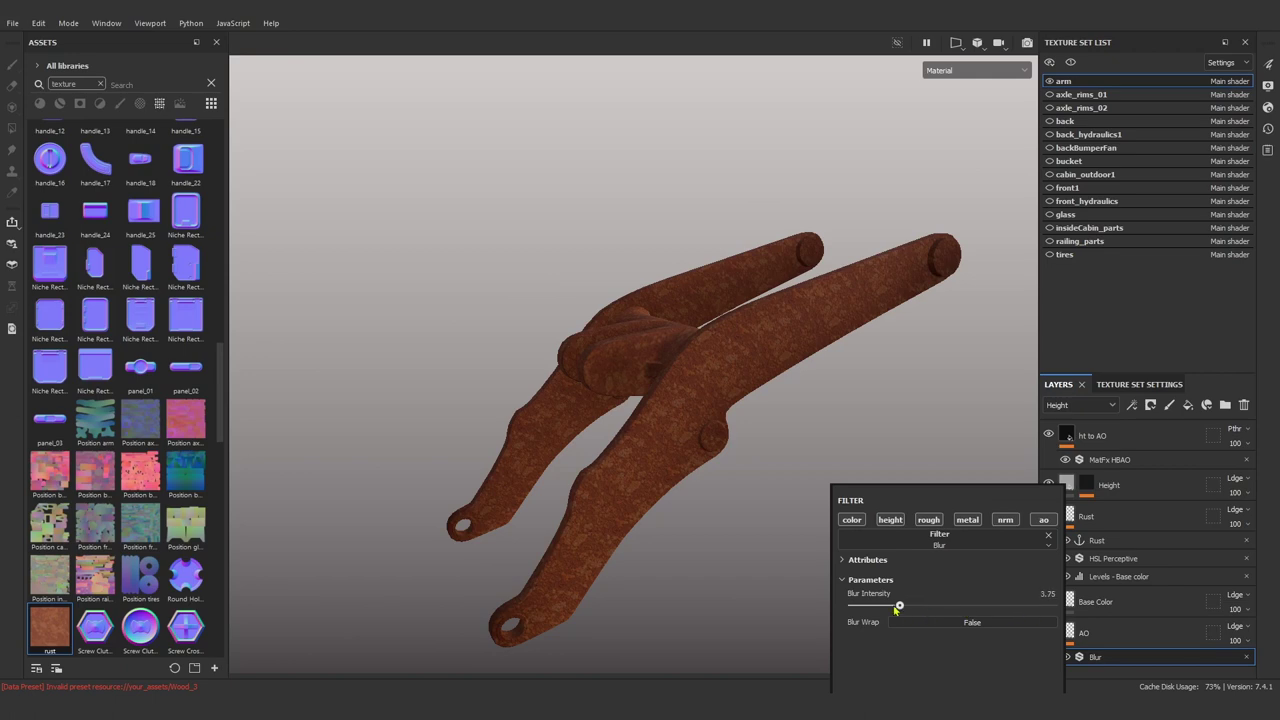
# Raise the AO blur intensity to about 4, preview base colour, then return to material shading.
pyautogui.moveTo(898, 606); pyautogui.dragTo(903, 607)
pyautogui.scroll(3, 895, 390)
pyautogui.click(975, 70)
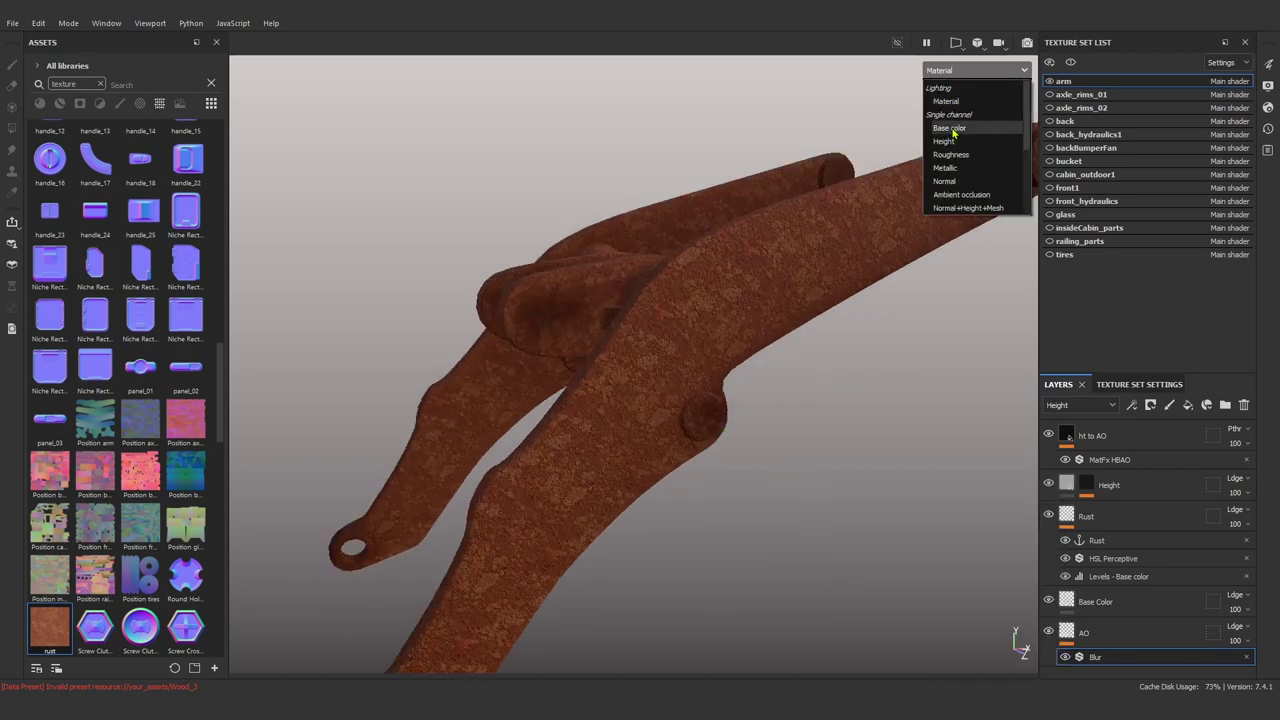
pyautogui.click(945, 130)
pyautogui.click(1113, 558)
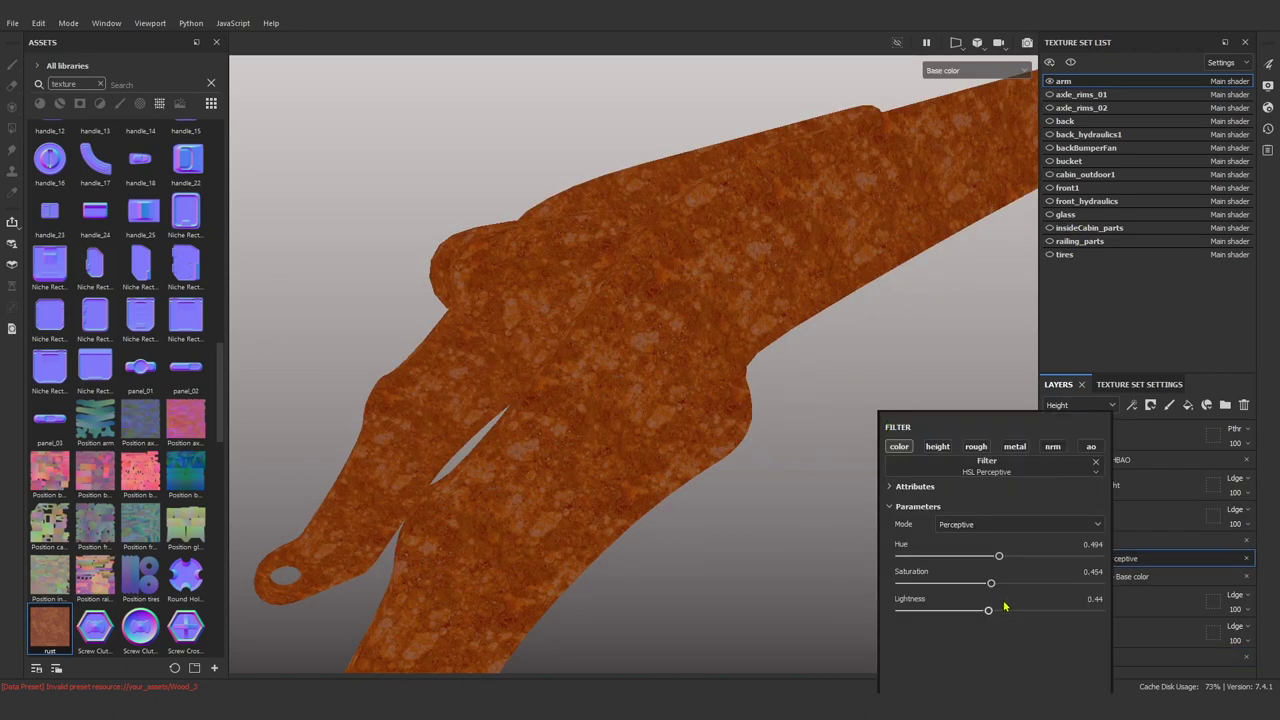
pyautogui.click(800, 421)
pyautogui.press('m')
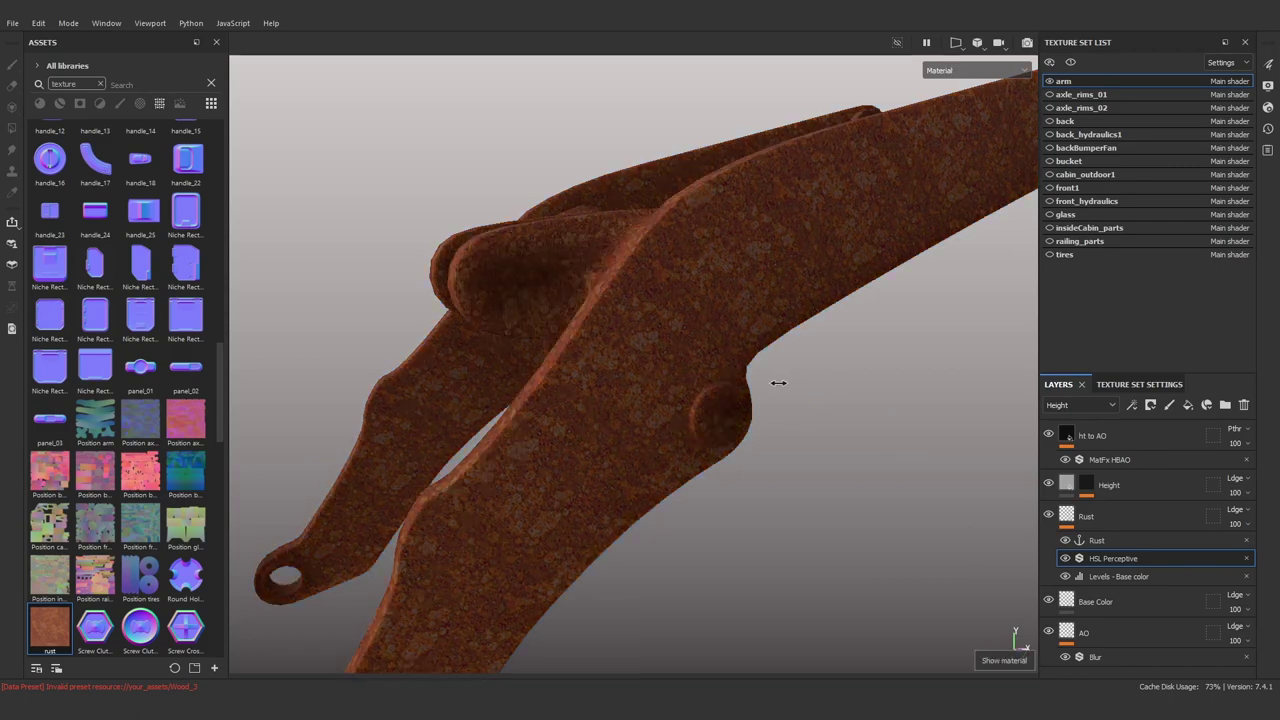
# In Display Settings, reset environment exposure to 0 and rotate the environment to 255.
pyautogui.click(1268, 87)
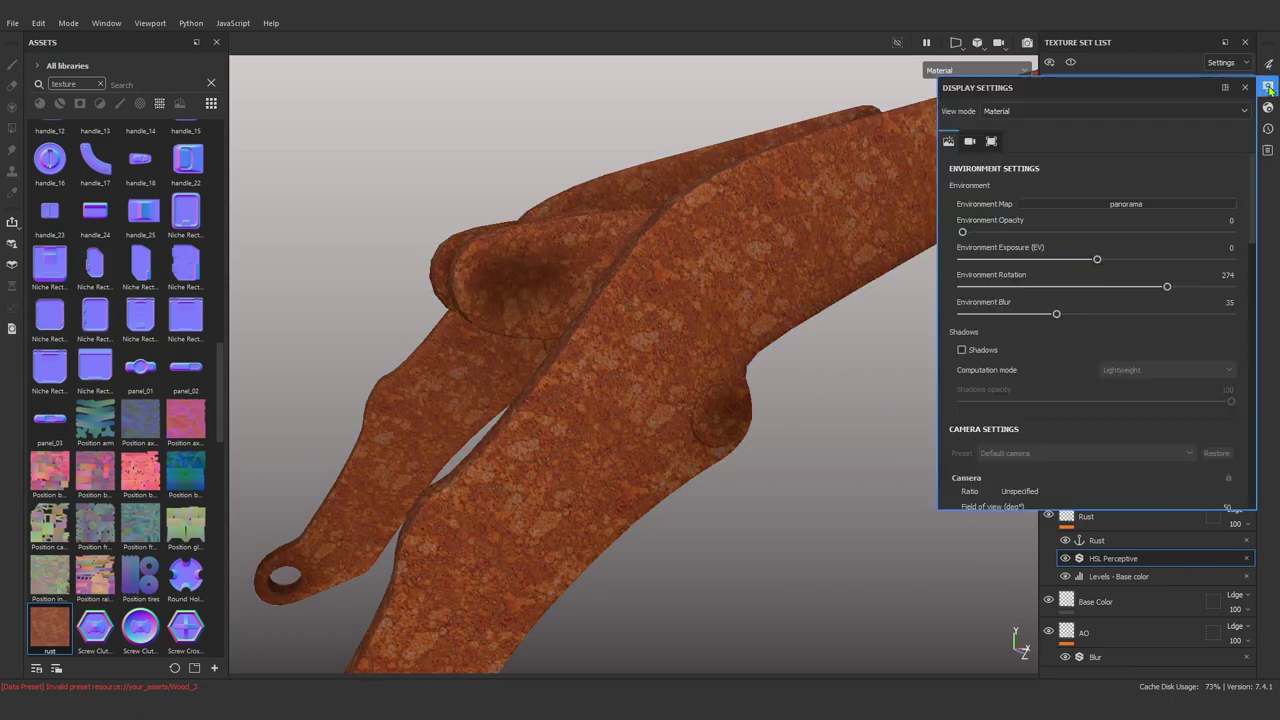
pyautogui.click(1127, 260)
pyautogui.moveTo(1127, 260); pyautogui.dragTo(1083, 260)
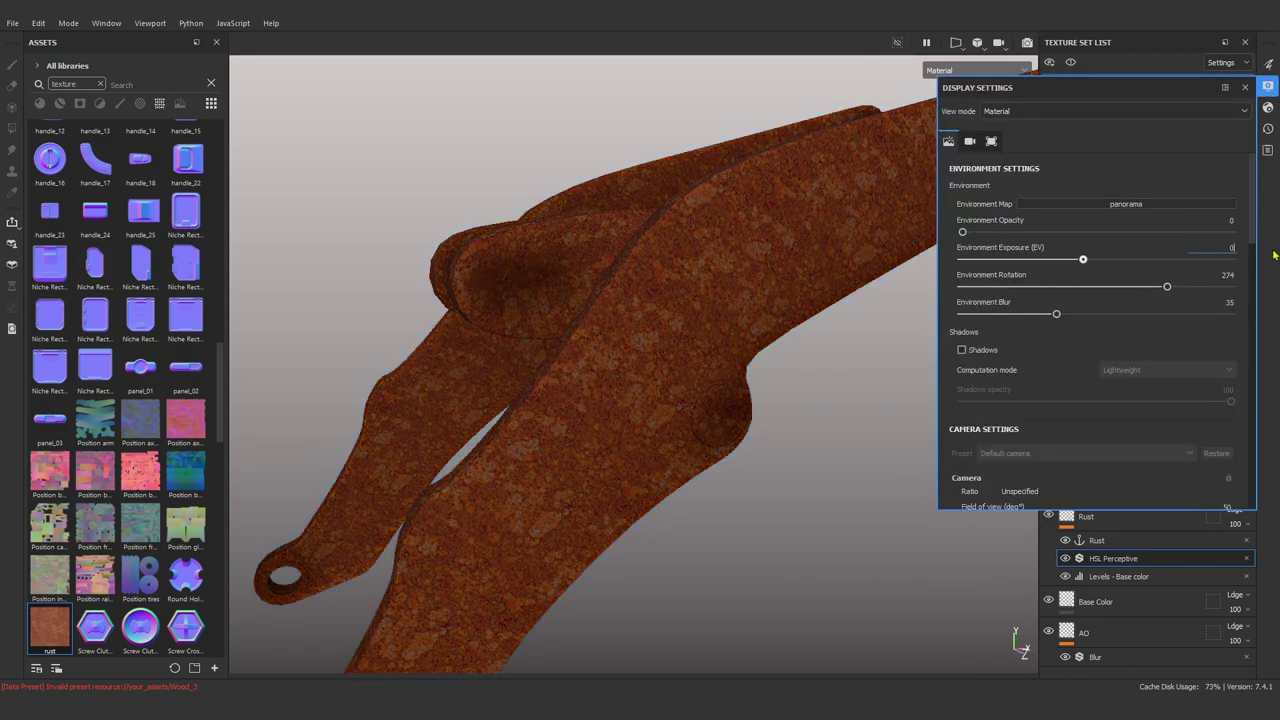
pyautogui.press('Return')
pyautogui.moveTo(1167, 287)
pyautogui.mouseDown()
pyautogui.moveTo(1135, 287)
pyautogui.moveTo(1153, 289)
pyautogui.mouseUp()
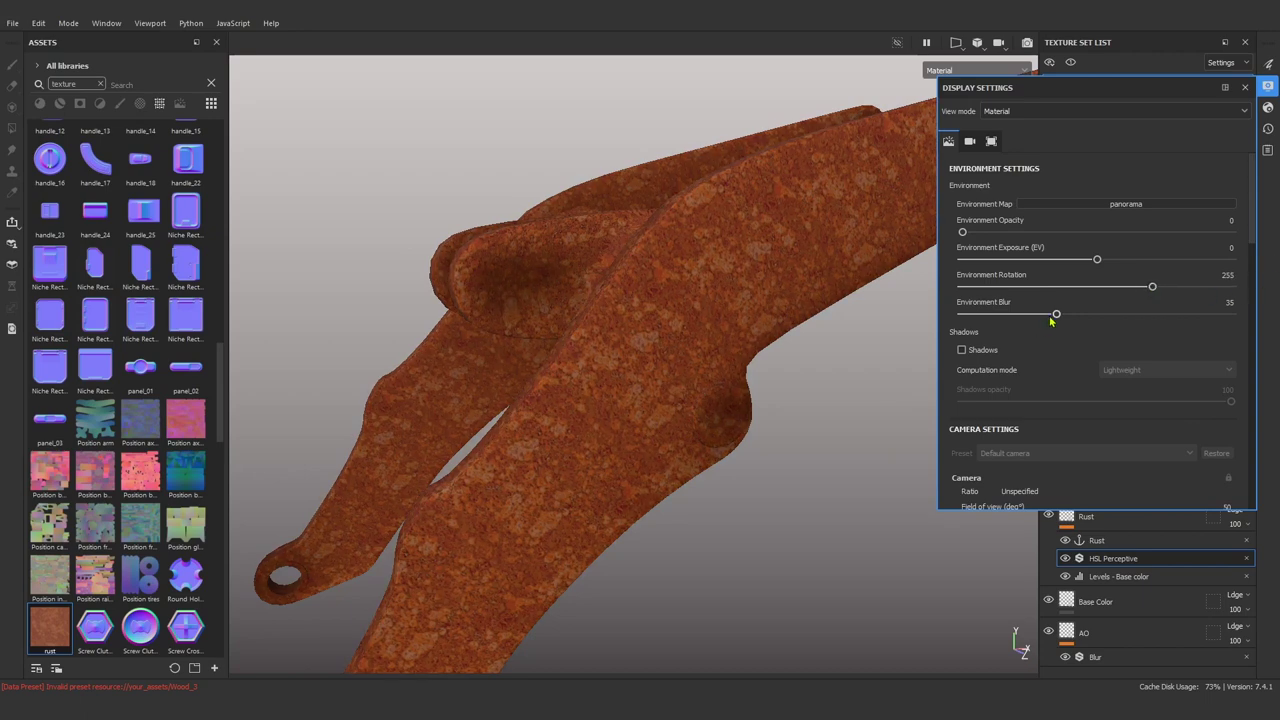
pyautogui.moveTo(900, 240)
pyautogui.keyDown('alt'); pyautogui.mouseDown()
pyautogui.moveTo(780, 246)
pyautogui.moveTo(860, 330)
pyautogui.mouseUp(); pyautogui.keyUp('alt')
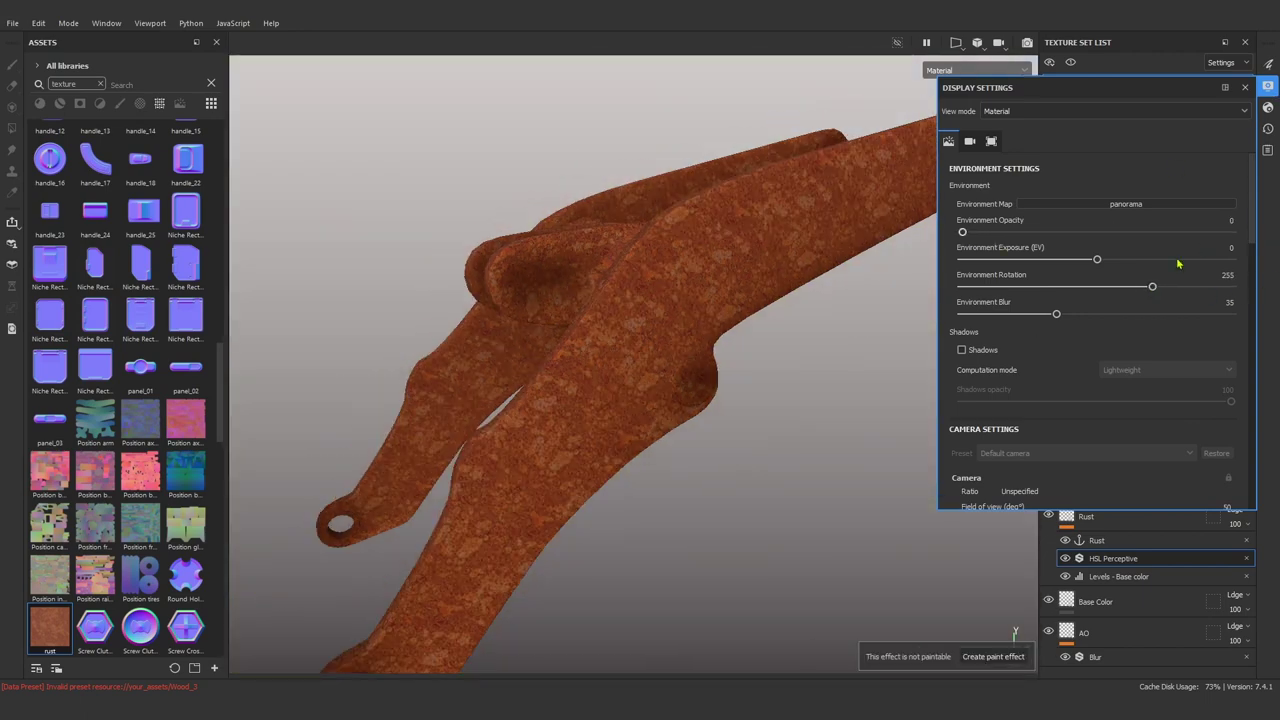
pyautogui.scroll(-5, 1178, 263)
pyautogui.scroll(-5, 1104, 356)
pyautogui.click(1267, 87)
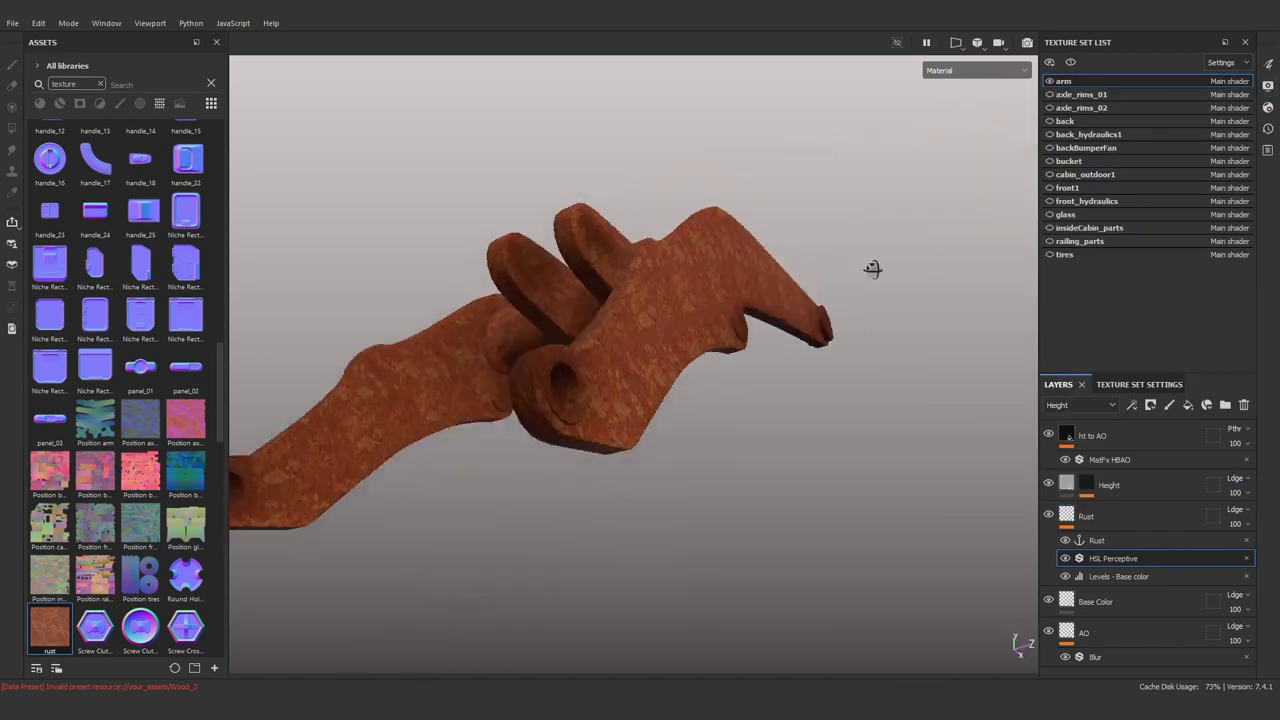
pyautogui.moveTo(871, 271)
pyautogui.keyDown('alt'); pyautogui.mouseDown()
pyautogui.moveTo(717, 414)
pyautogui.moveTo(730, 340)
pyautogui.mouseUp(); pyautogui.keyUp('alt')
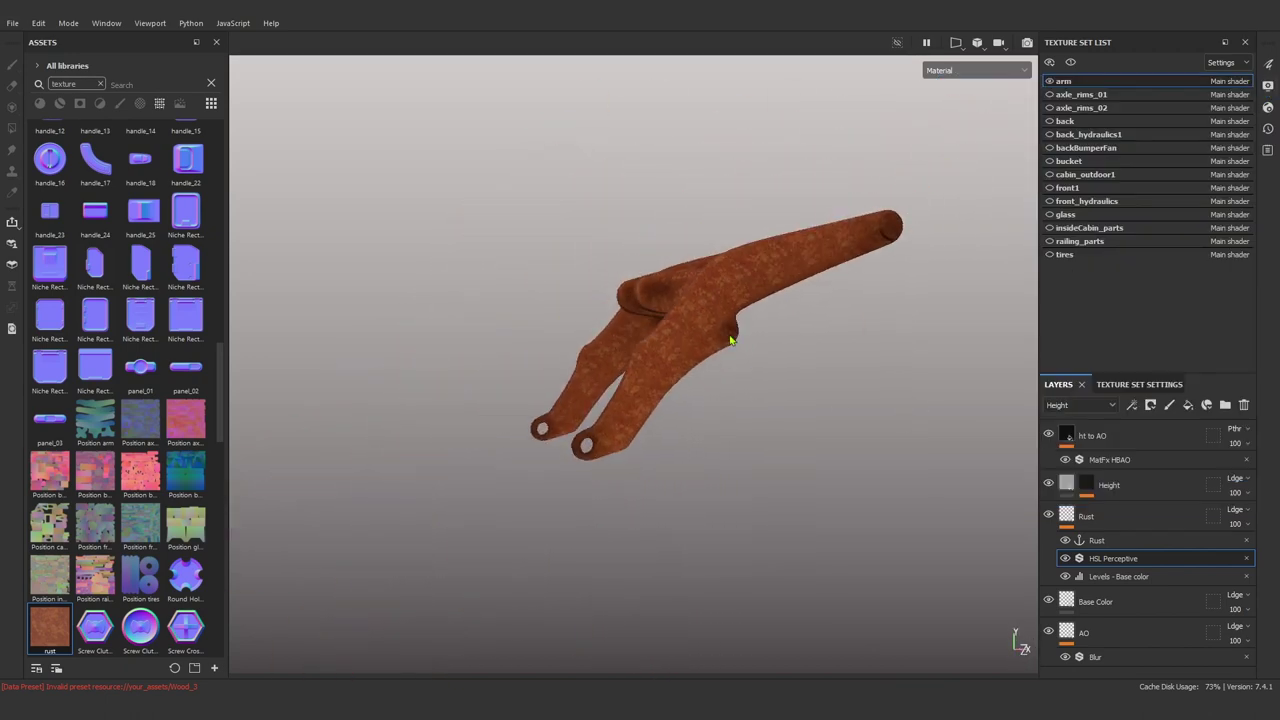
# Group the rust, height and AO layers into a new folder named Rust.
pyautogui.click(1110, 459)
pyautogui.moveTo(686, 300)
pyautogui.keyDown('alt'); pyautogui.mouseDown(button='right')
pyautogui.moveTo(770, 277)
pyautogui.moveTo(906, 436)
pyautogui.mouseUp(button='right'); pyautogui.keyUp('alt')
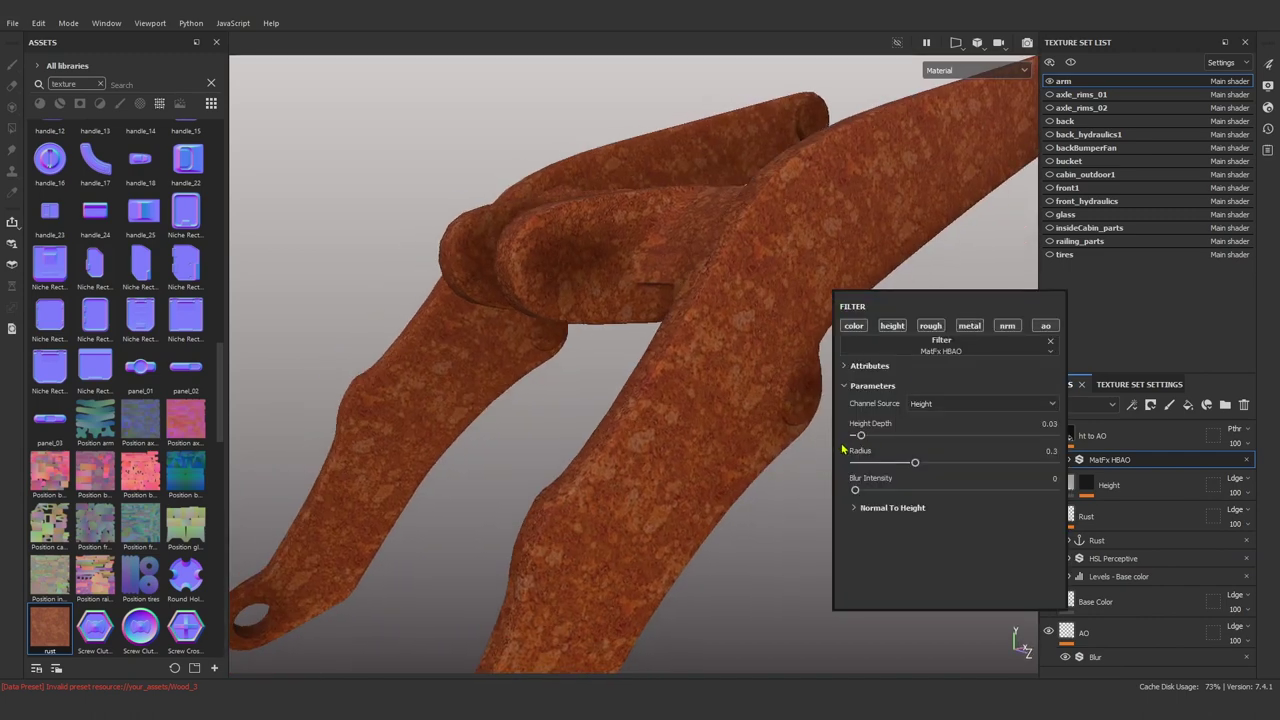
pyautogui.moveTo(884, 477)
pyautogui.keyDown('alt'); pyautogui.mouseDown(button='right')
pyautogui.moveTo(890, 400)
pyautogui.moveTo(878, 408)
pyautogui.mouseUp(button='right'); pyautogui.keyUp('alt')
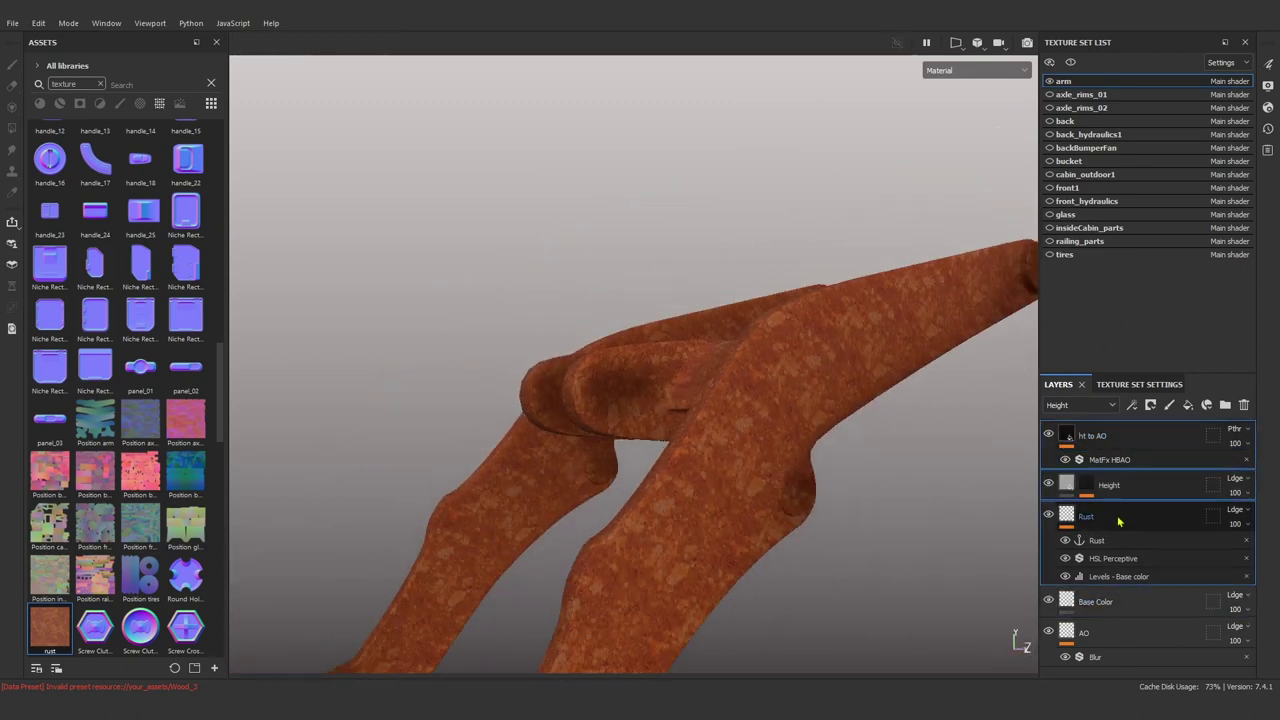
pyautogui.hotkey('ctrl', 'g')
pyautogui.write('Rust')
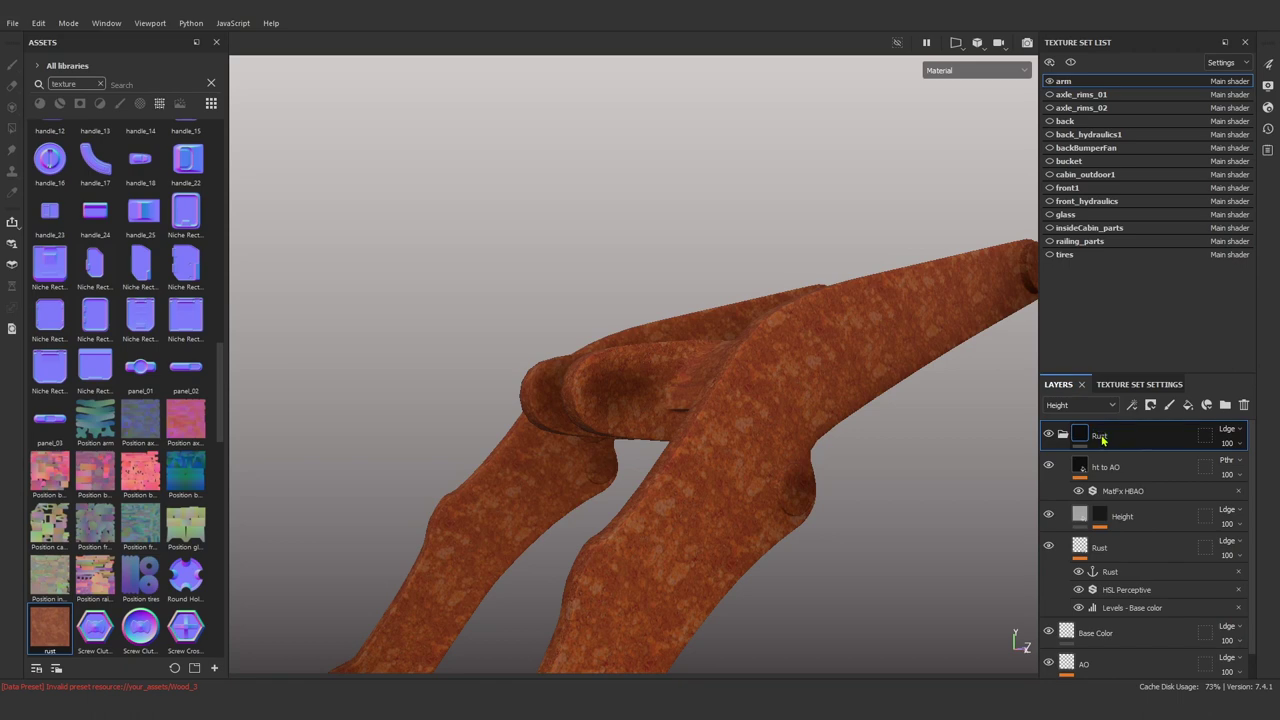
pyautogui.press('Return')
pyautogui.click(1062, 434)
# Give the Rust folder a black mask so the arm shows yellow.
pyautogui.click(1095, 467)
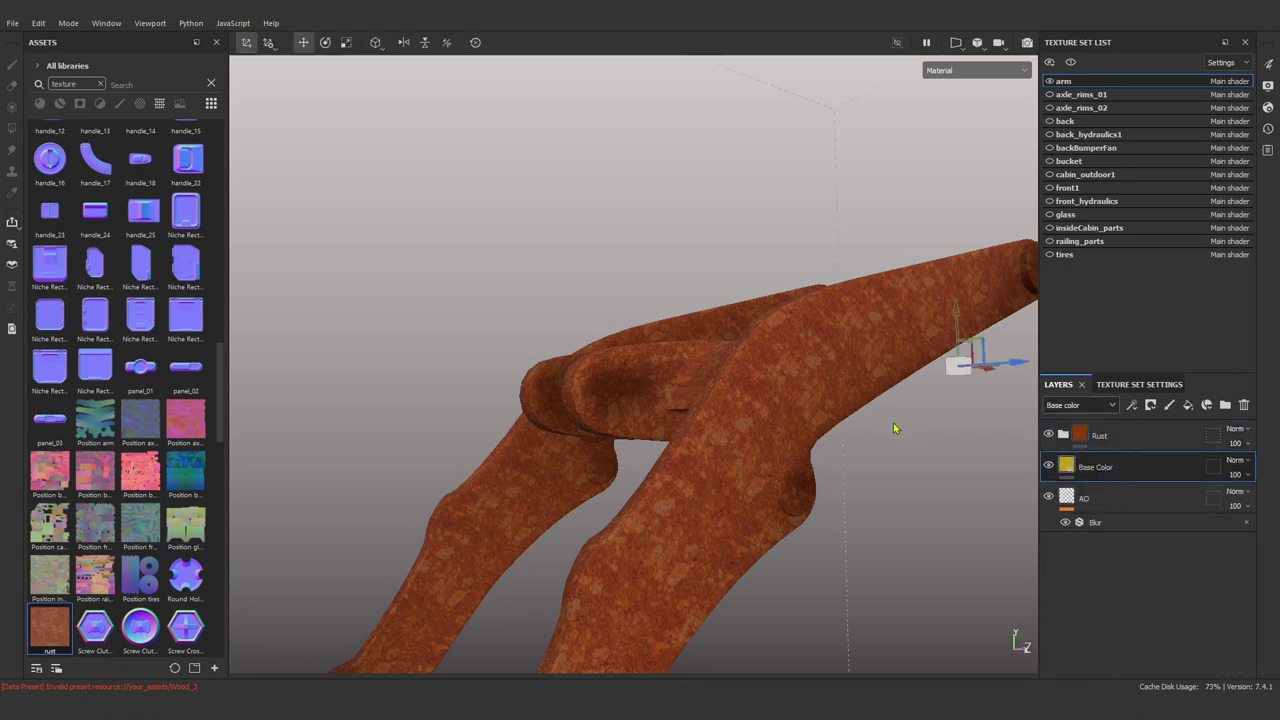
pyautogui.click(1100, 436)
pyautogui.press('f')
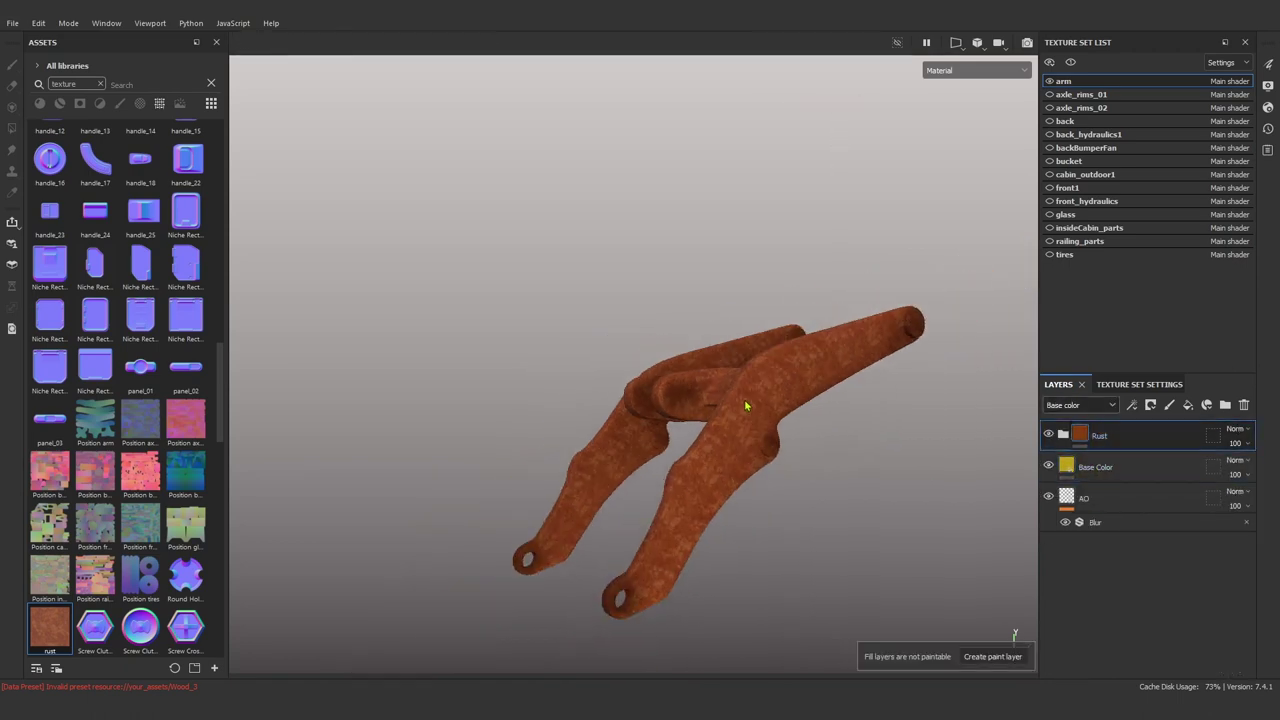
pyautogui.rightClick(1100, 436)
pyautogui.click(1134, 25)
# Add a Mask Editor generator to the Rust folder's black mask.
pyautogui.rightClick(1100, 436)
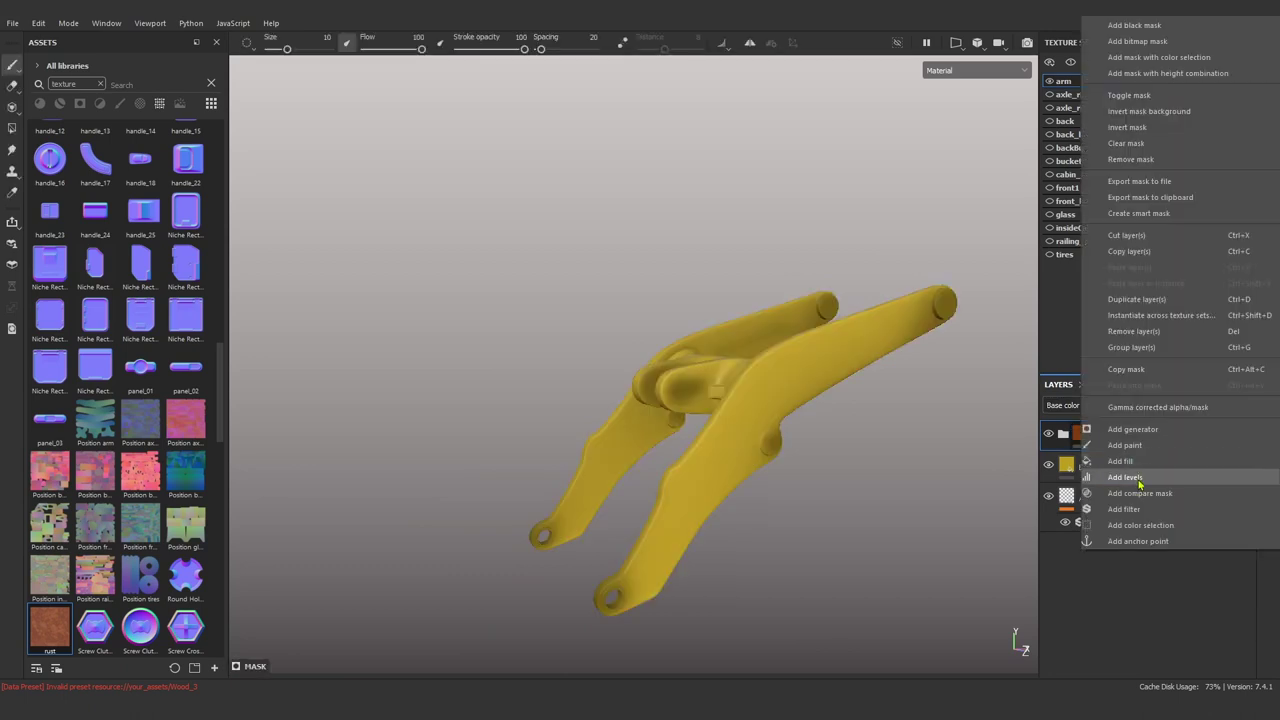
pyautogui.click(1133, 429)
pyautogui.click(643, 336)
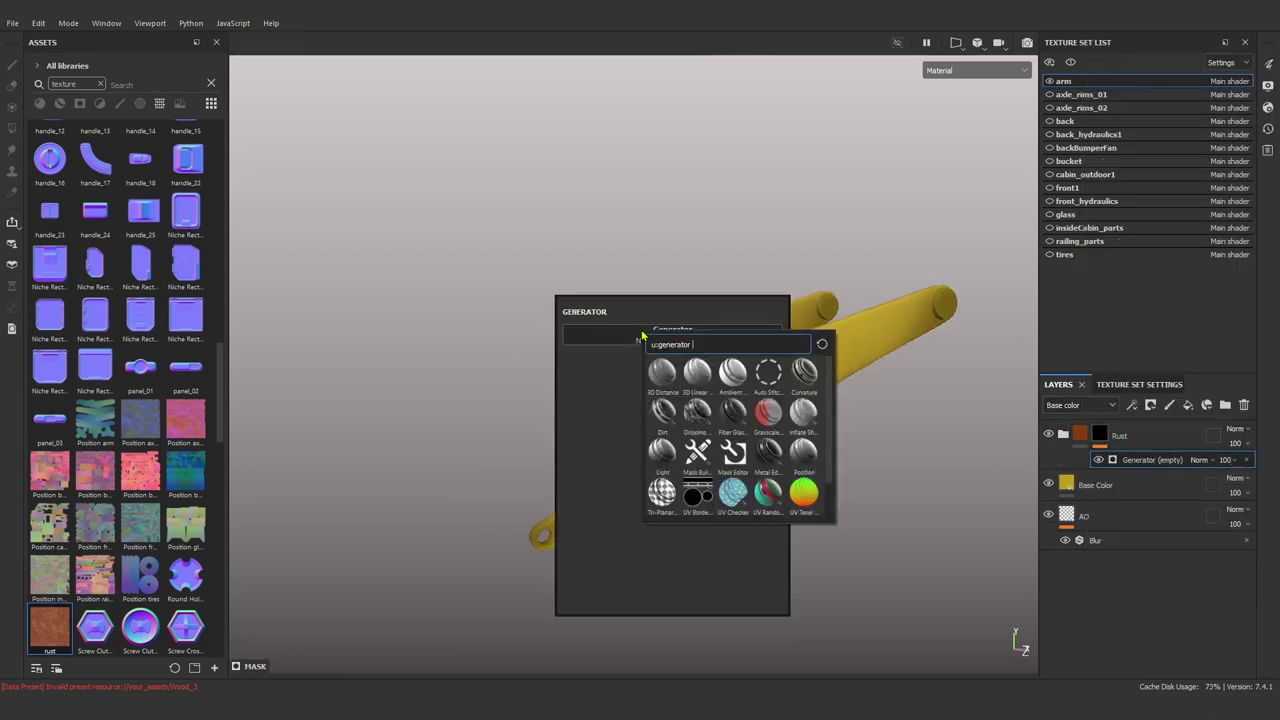
pyautogui.click(731, 453)
pyautogui.scroll(-5, 700, 460)
# Set Curvature Opacity to 1 and view the mask channel in black and white.
pyautogui.moveTo(651, 457); pyautogui.dragTo(737, 460)
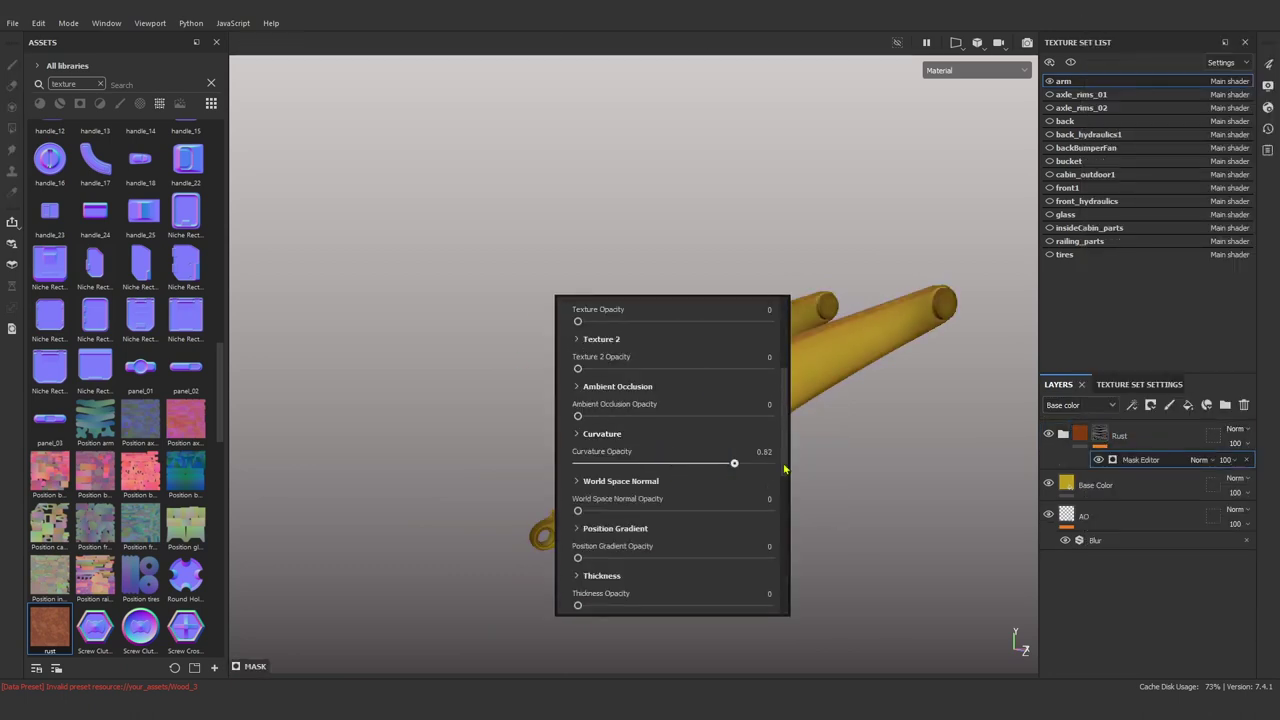
pyautogui.keyDown('alt'); pyautogui.moveTo(762, 397); pyautogui.dragTo(523, 283); pyautogui.keyUp('alt')
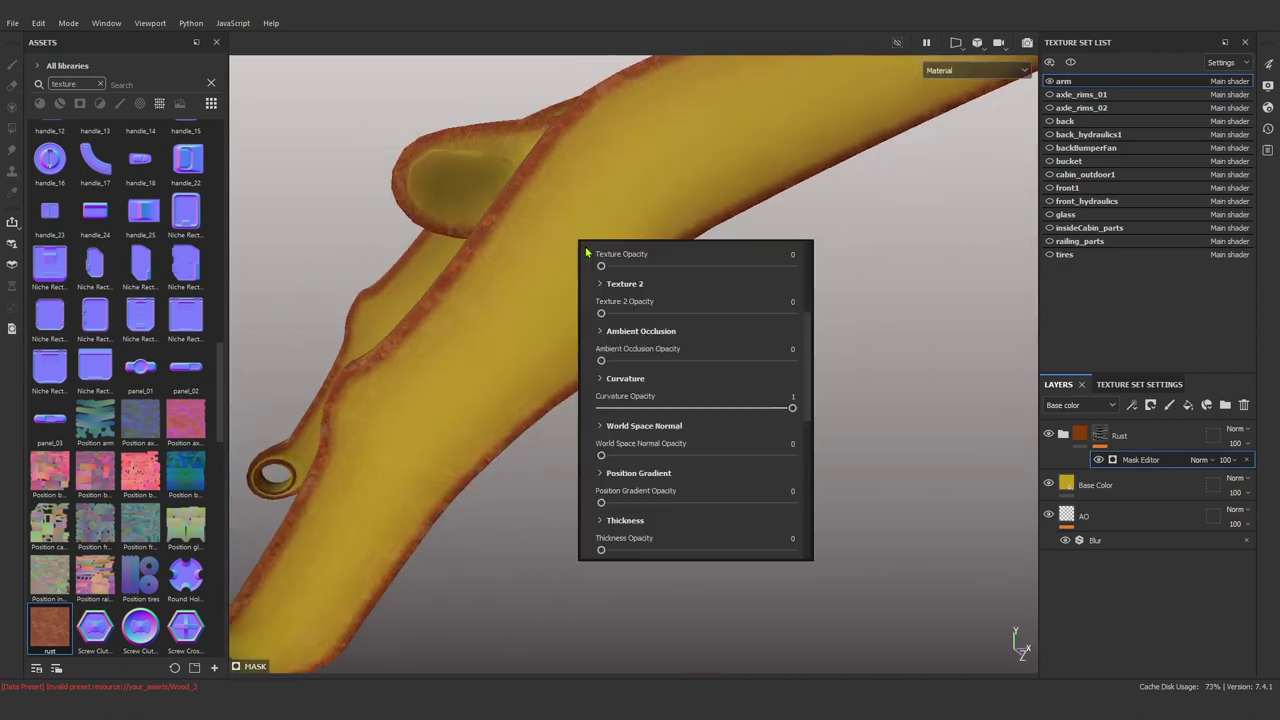
pyautogui.click(625, 378)
pyautogui.scroll(-3, 690, 425)
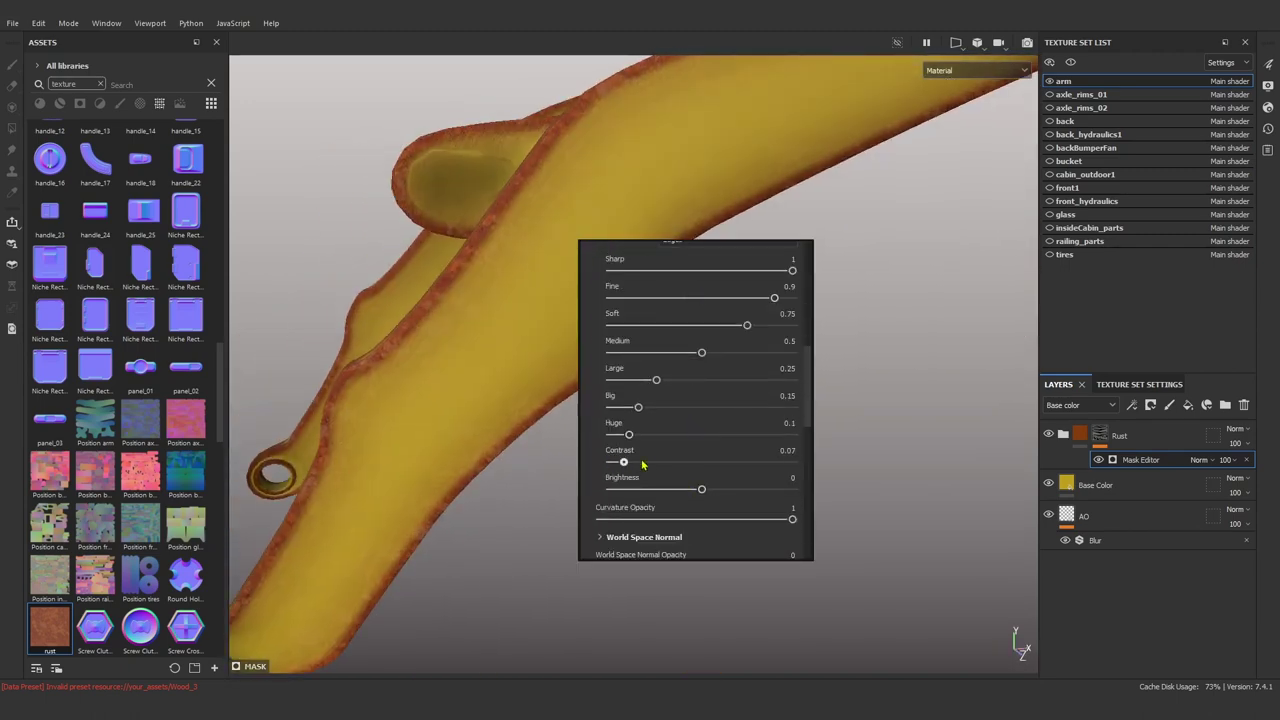
pyautogui.keyDown('alt'); pyautogui.click(1100, 436); pyautogui.keyUp('alt')
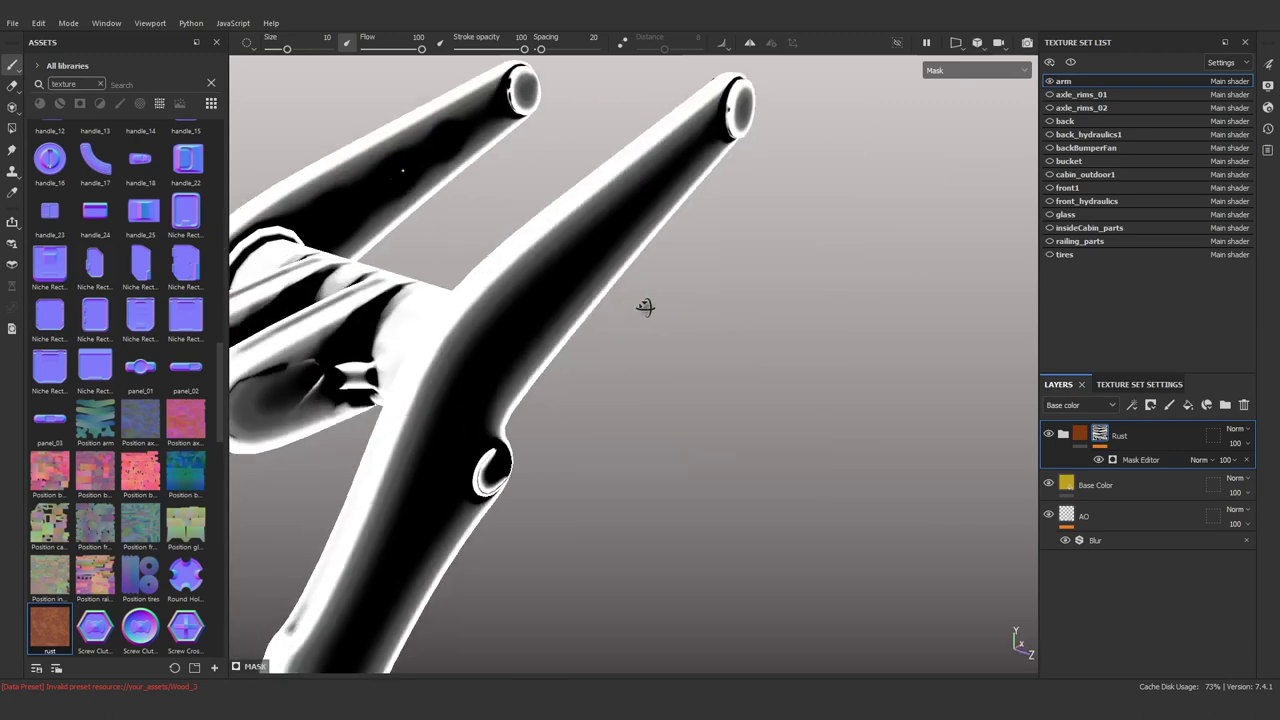
# Tighten the curvature mask: Soft 0, Medium 0.15, Large 0.12.
pyautogui.click(1140, 459)
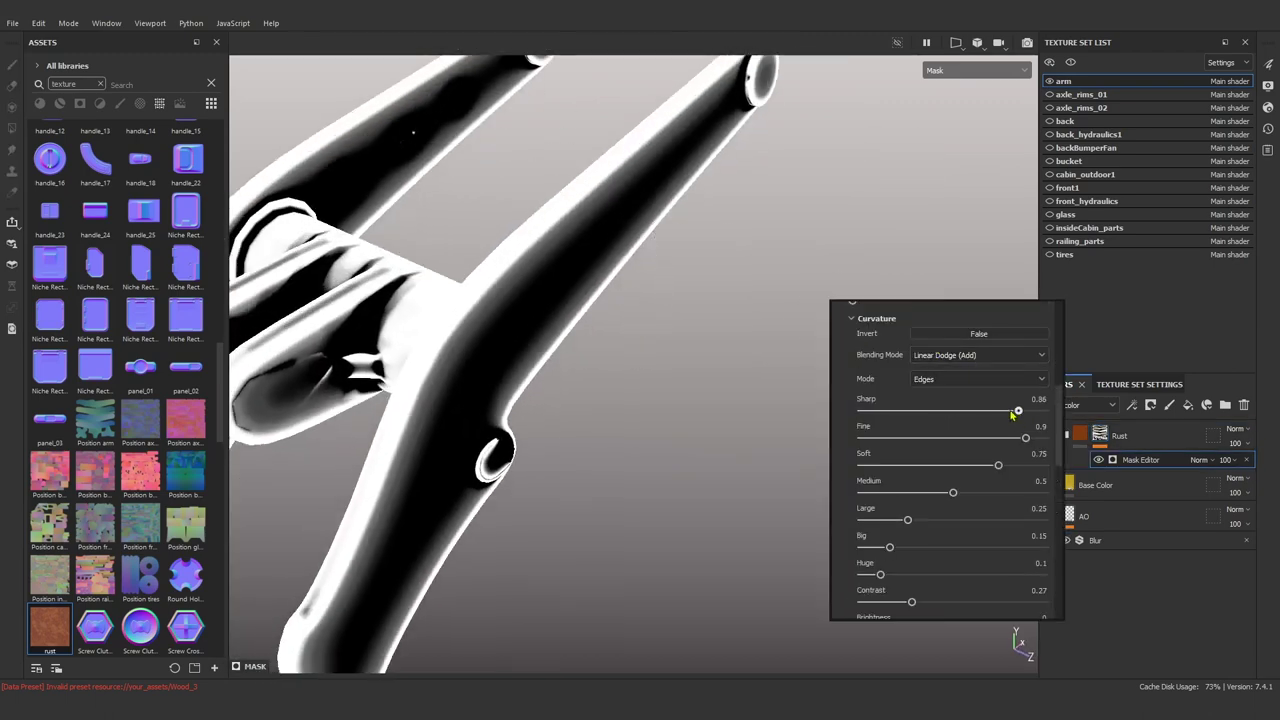
pyautogui.moveTo(942, 472)
pyautogui.mouseDown()
pyautogui.moveTo(851, 463)
pyautogui.moveTo(524, 245)
pyautogui.moveTo(775, 370)
pyautogui.moveTo(765, 398)
pyautogui.moveTo(718, 397)
pyautogui.mouseUp()
pyautogui.scroll(-3, 791, 435)
pyautogui.scroll(-2, 791, 435)
pyautogui.scroll(4, 791, 435)
pyautogui.moveTo(809, 424)
pyautogui.mouseDown()
pyautogui.moveTo(744, 426)
pyautogui.moveTo(737, 446)
pyautogui.moveTo(643, 346)
pyautogui.moveTo(449, 389)
pyautogui.moveTo(637, 355)
pyautogui.moveTo(560, 440)
pyautogui.moveTo(677, 211)
pyautogui.moveTo(489, 380)
pyautogui.moveTo(560, 337)
pyautogui.mouseUp()
# Return to material view and open the Mask Editor's Texture input slot.
pyautogui.press('m')
pyautogui.rightClick(675, 265)
pyautogui.scroll(-3, 790, 400)
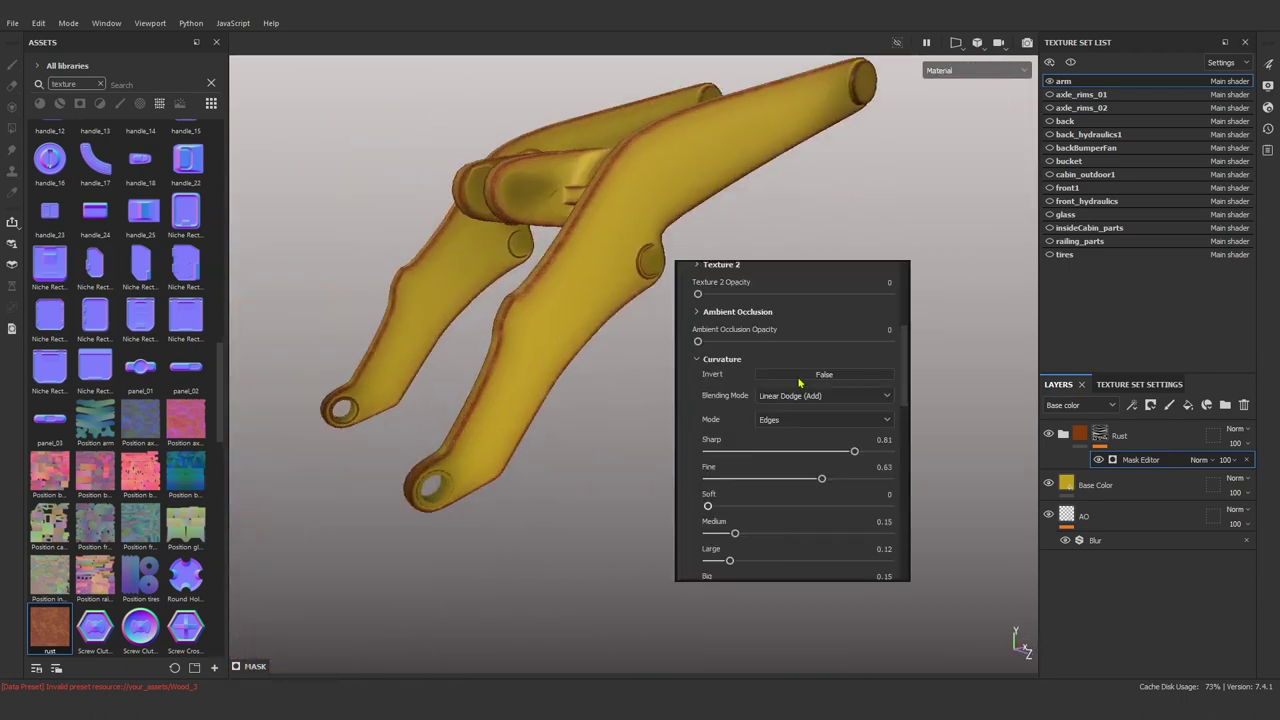
pyautogui.scroll(-4, 802, 396)
pyautogui.scroll(3, 802, 396)
pyautogui.click(790, 362)
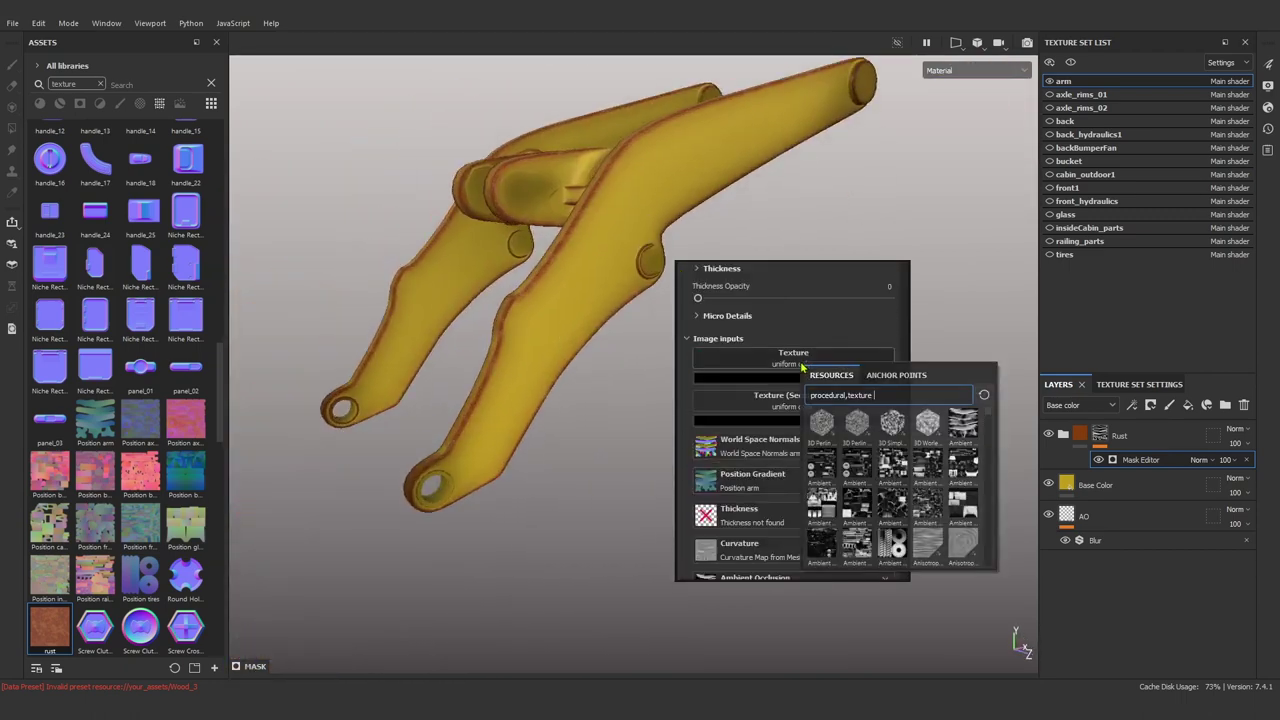
# Search 'dirt' and load Grunge Dirt Scratched into the mask's Texture input at opacity 1.
pyautogui.click(100, 84)
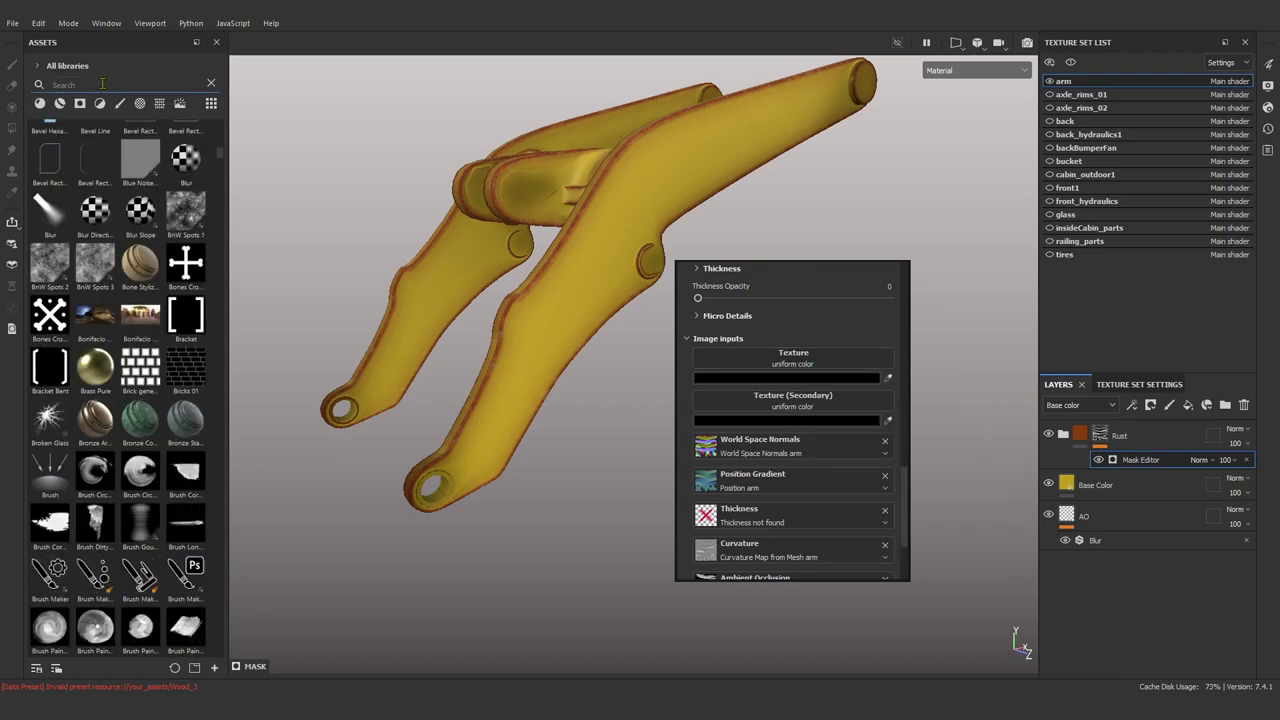
pyautogui.write('dirt')
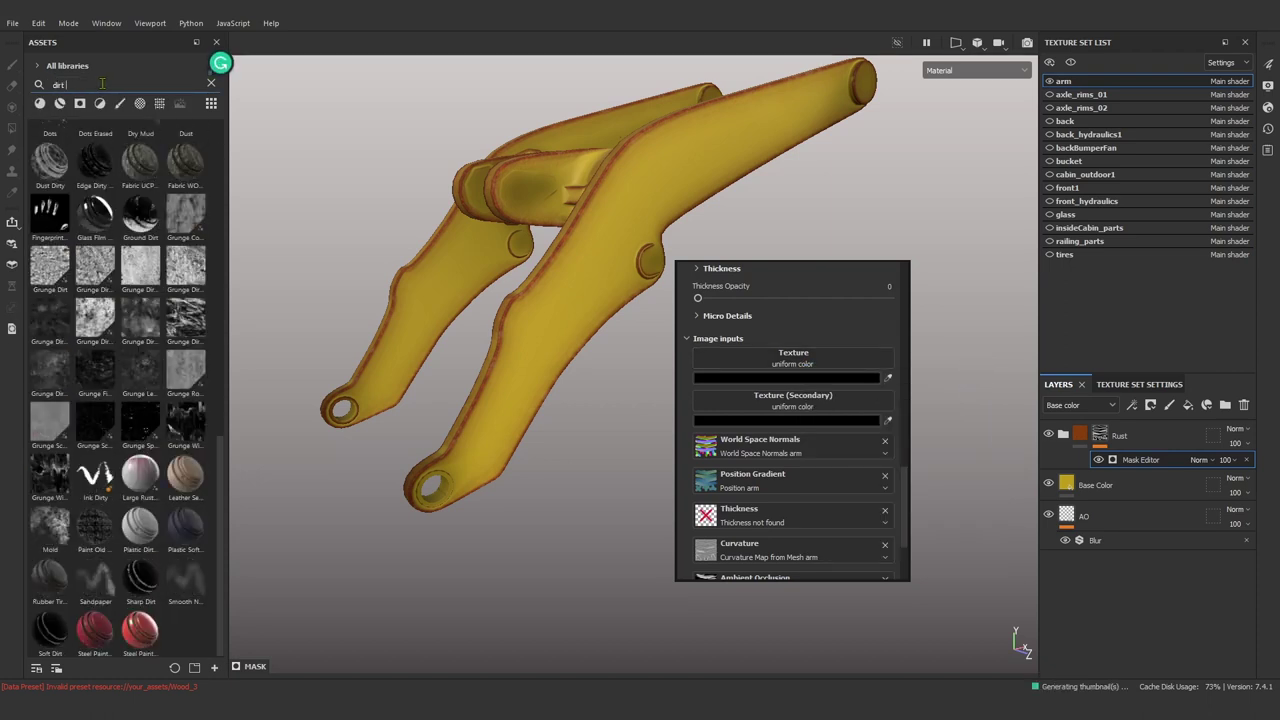
pyautogui.moveTo(95, 317)
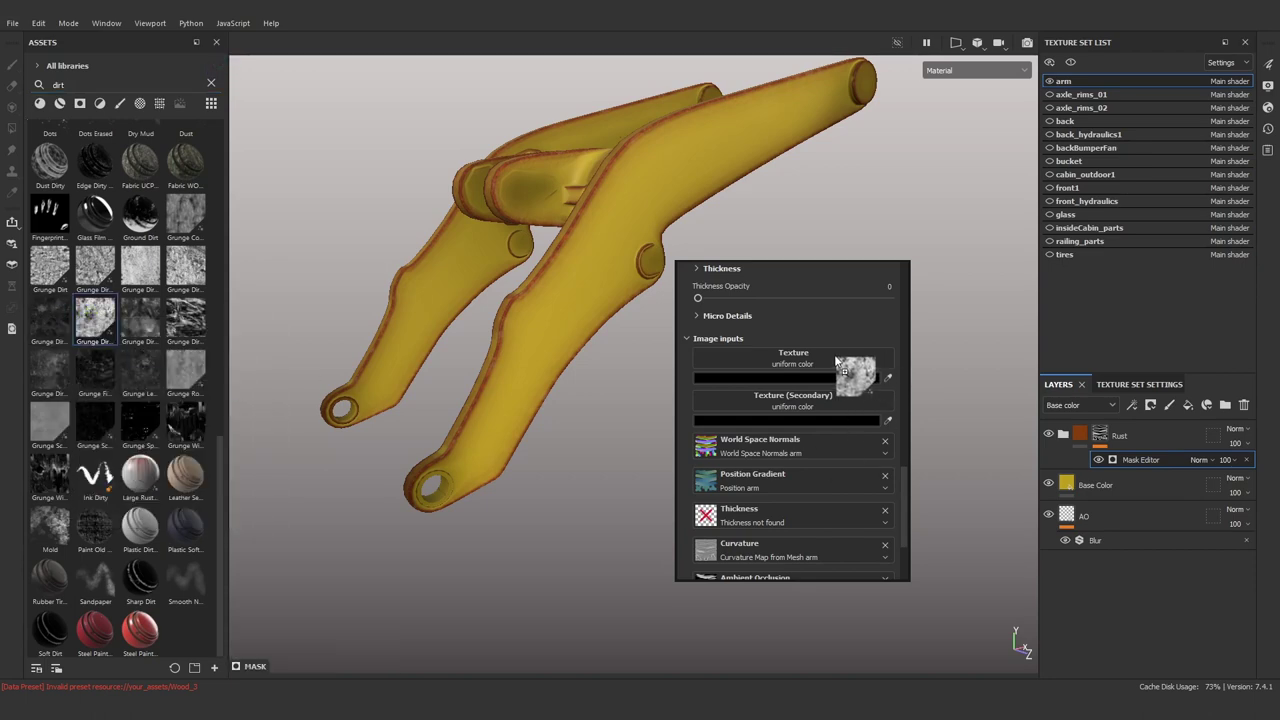
pyautogui.moveTo(87, 310); pyautogui.dragTo(850, 372)
pyautogui.scroll(5, 569, 500)
pyautogui.scroll(3, 569, 500)
pyautogui.scroll(3, 868, 475)
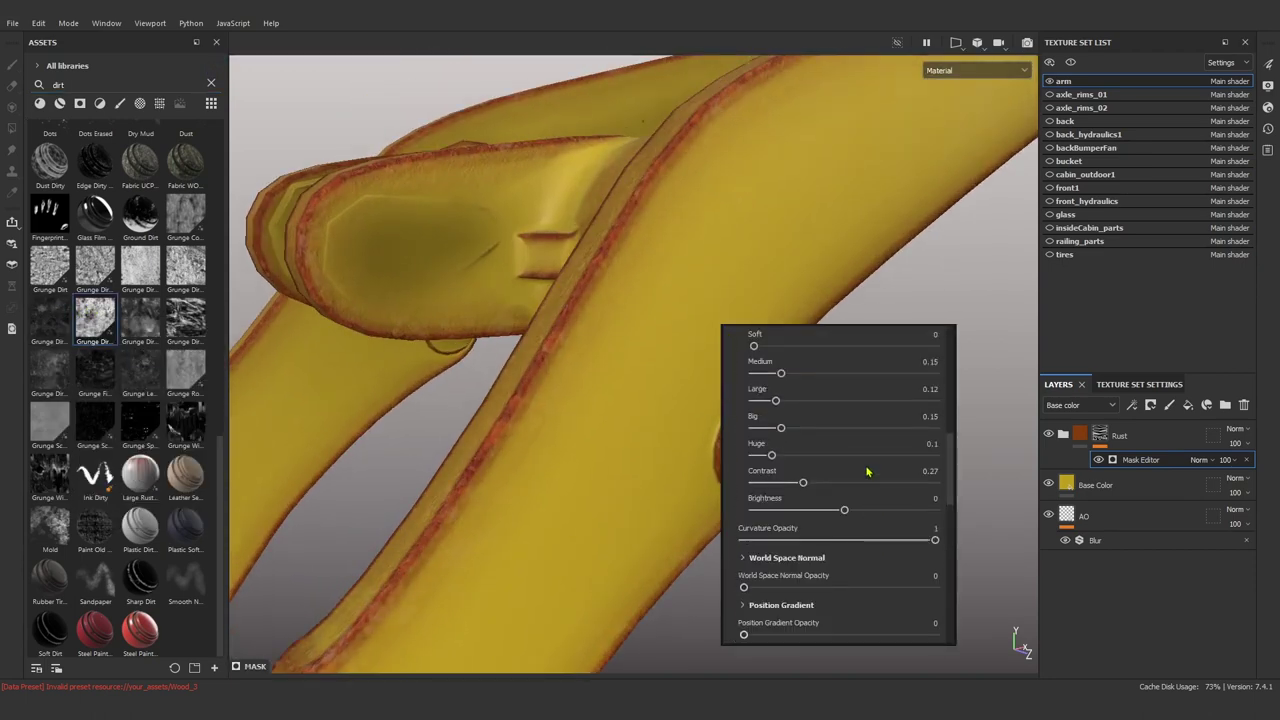
pyautogui.scroll(3, 867, 470)
pyautogui.moveTo(761, 369); pyautogui.dragTo(965, 373)
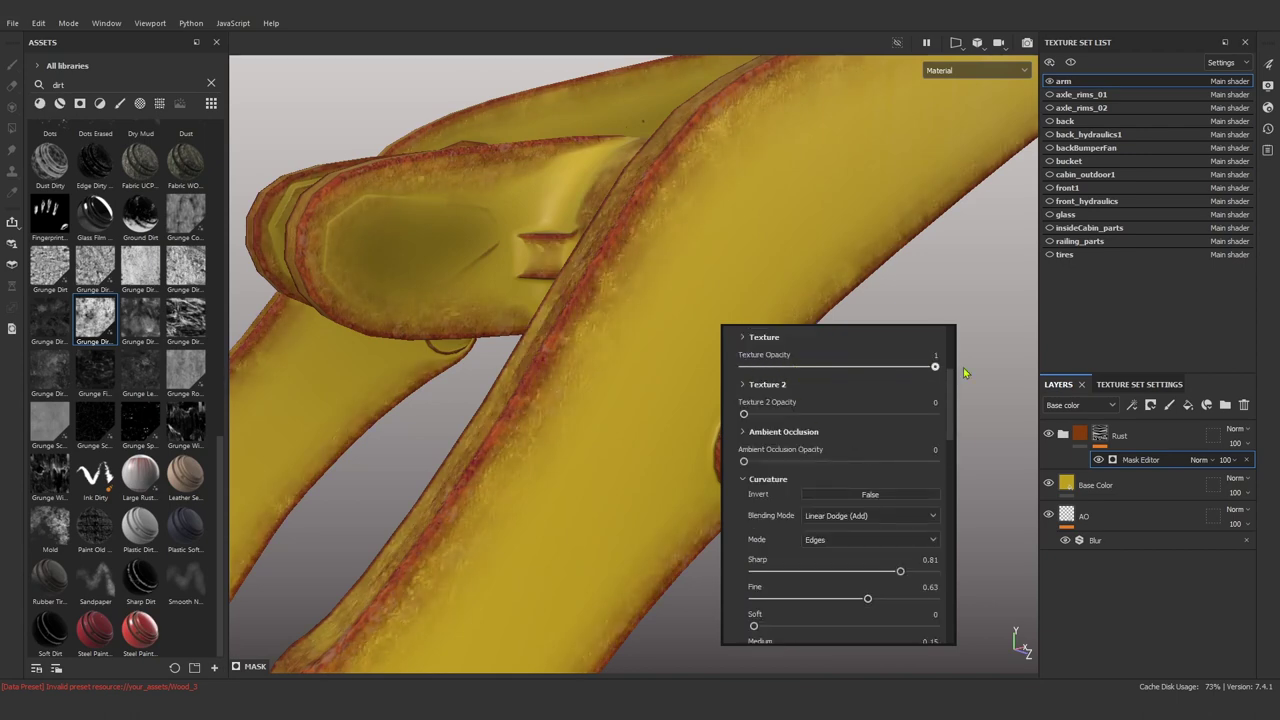
# Set the dirt texture to Subtract blending at scale 1.11.
pyautogui.click(741, 338)
pyautogui.scroll(-2, 814, 432)
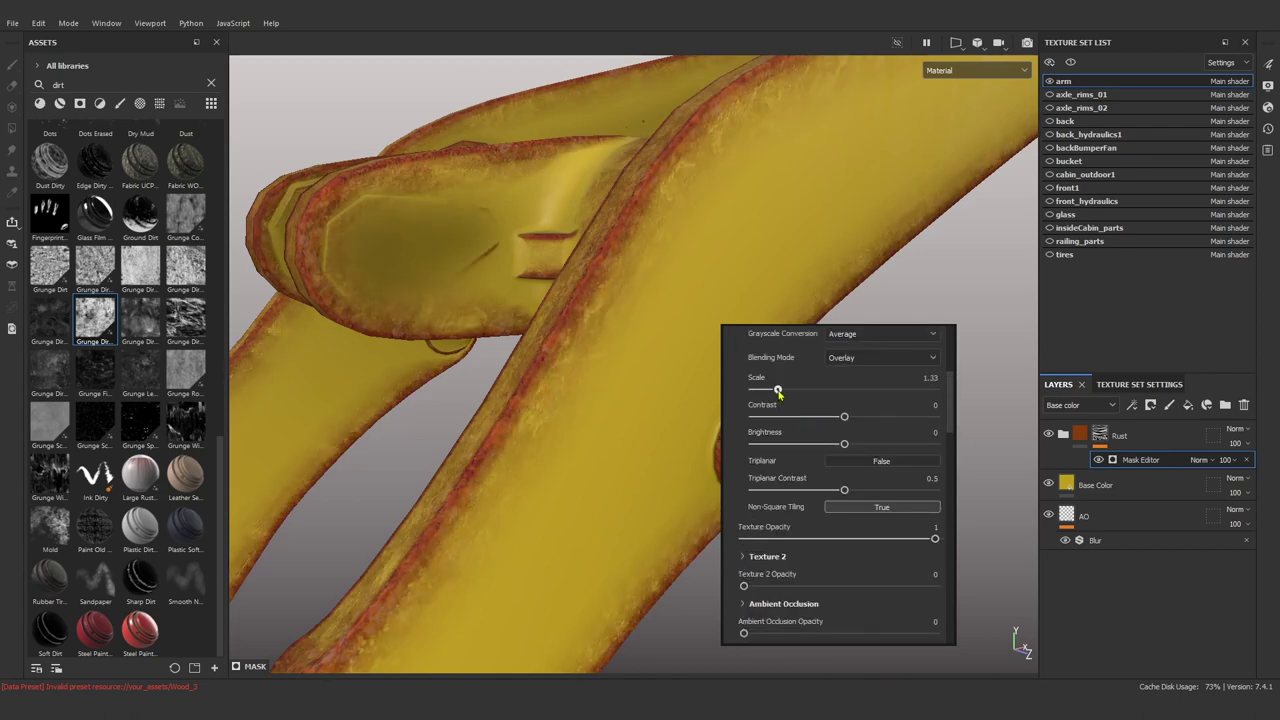
pyautogui.moveTo(771, 389); pyautogui.dragTo(789, 390)
pyautogui.click(847, 358)
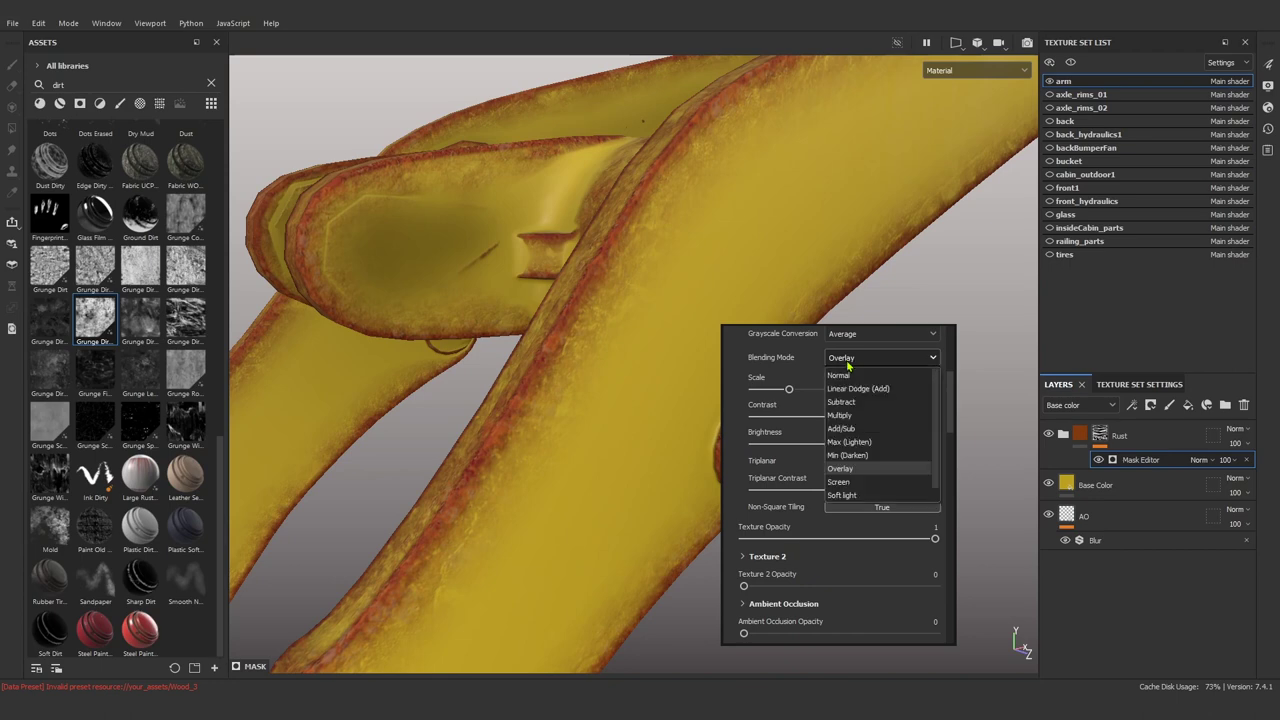
pyautogui.click(860, 401)
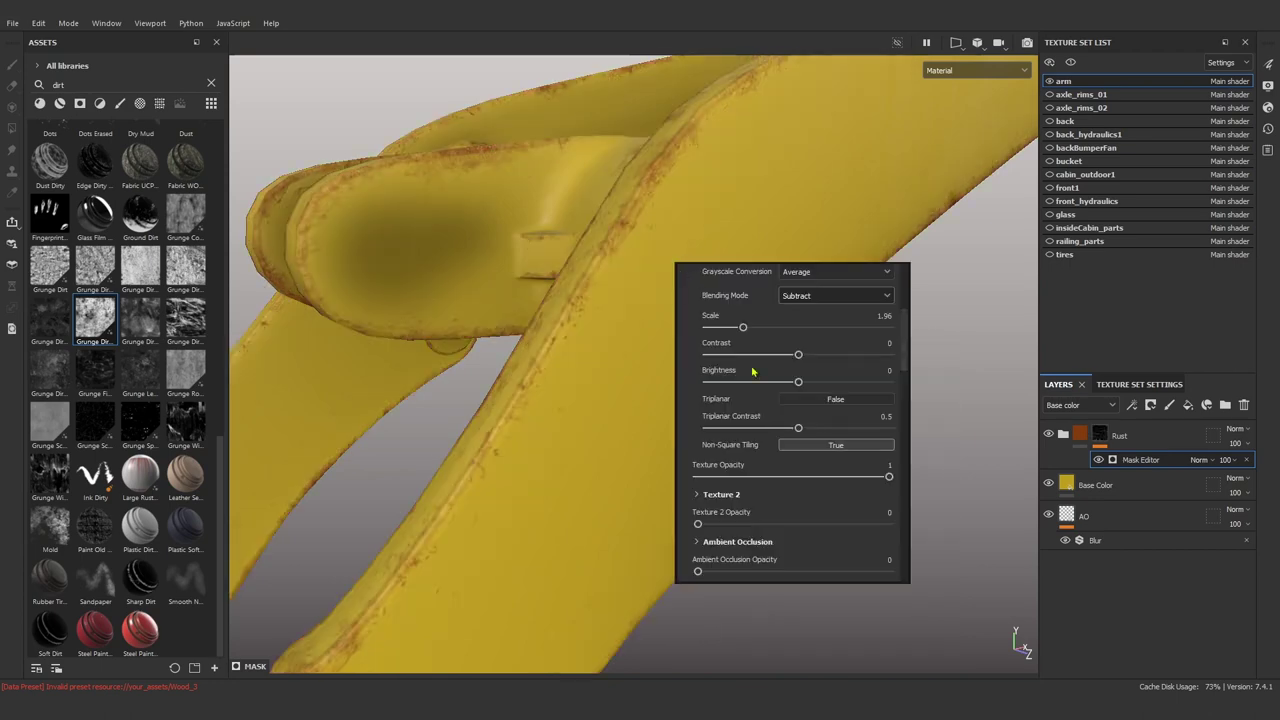
pyautogui.moveTo(744, 330)
pyautogui.mouseDown()
pyautogui.moveTo(766, 331)
pyautogui.moveTo(728, 331)
pyautogui.mouseUp()
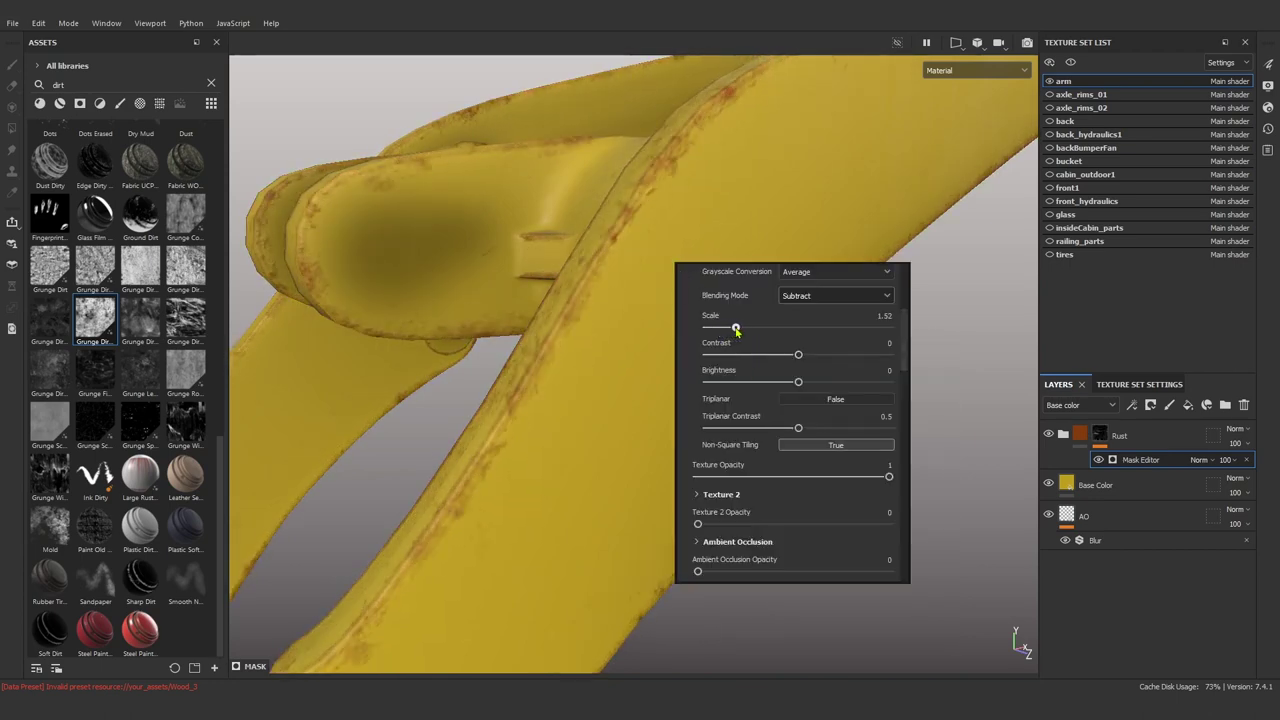
# Increase the dirt texture scale to 1.59 and its contrast to 0.65.
pyautogui.scroll(-5, 734, 377)
pyautogui.keyDown('alt'); pyautogui.moveTo(734, 377); pyautogui.dragTo(753, 270); pyautogui.keyUp('alt')
pyautogui.moveTo(790, 329); pyautogui.dragTo(807, 329)
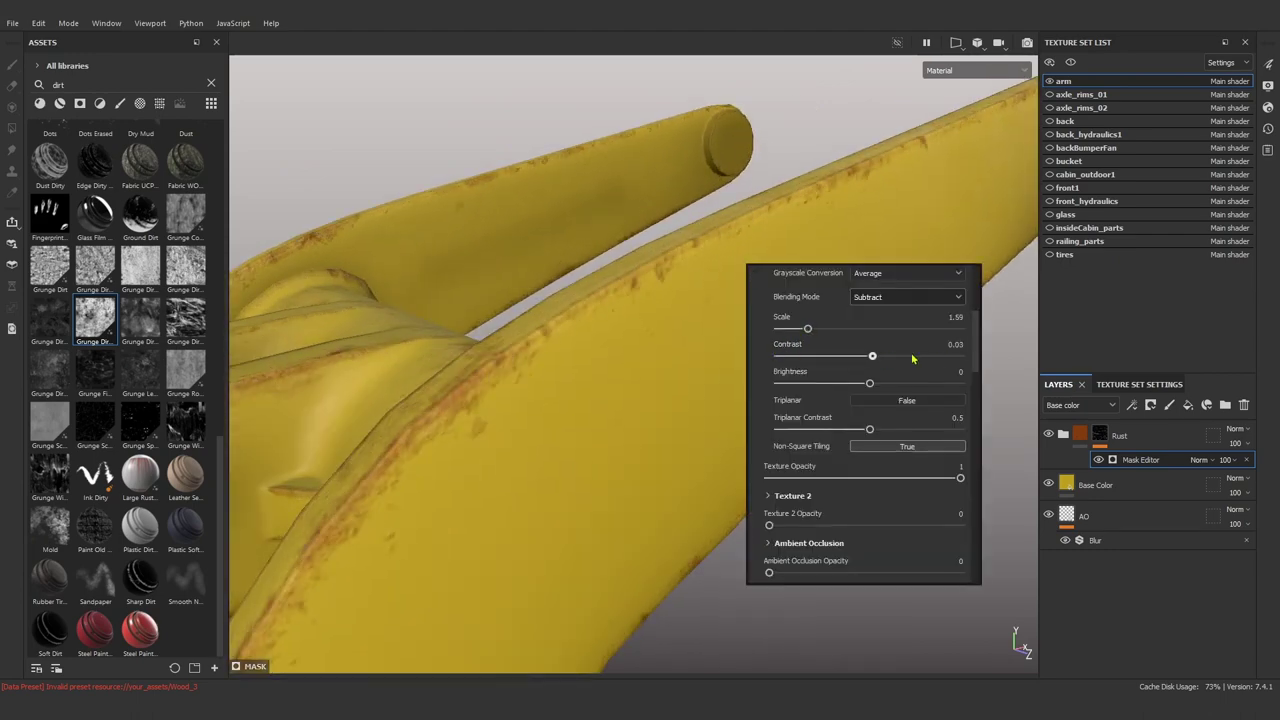
pyautogui.moveTo(912, 358)
pyautogui.mouseDown()
pyautogui.moveTo(937, 358)
pyautogui.moveTo(555, 389)
pyautogui.moveTo(600, 243)
pyautogui.mouseUp()
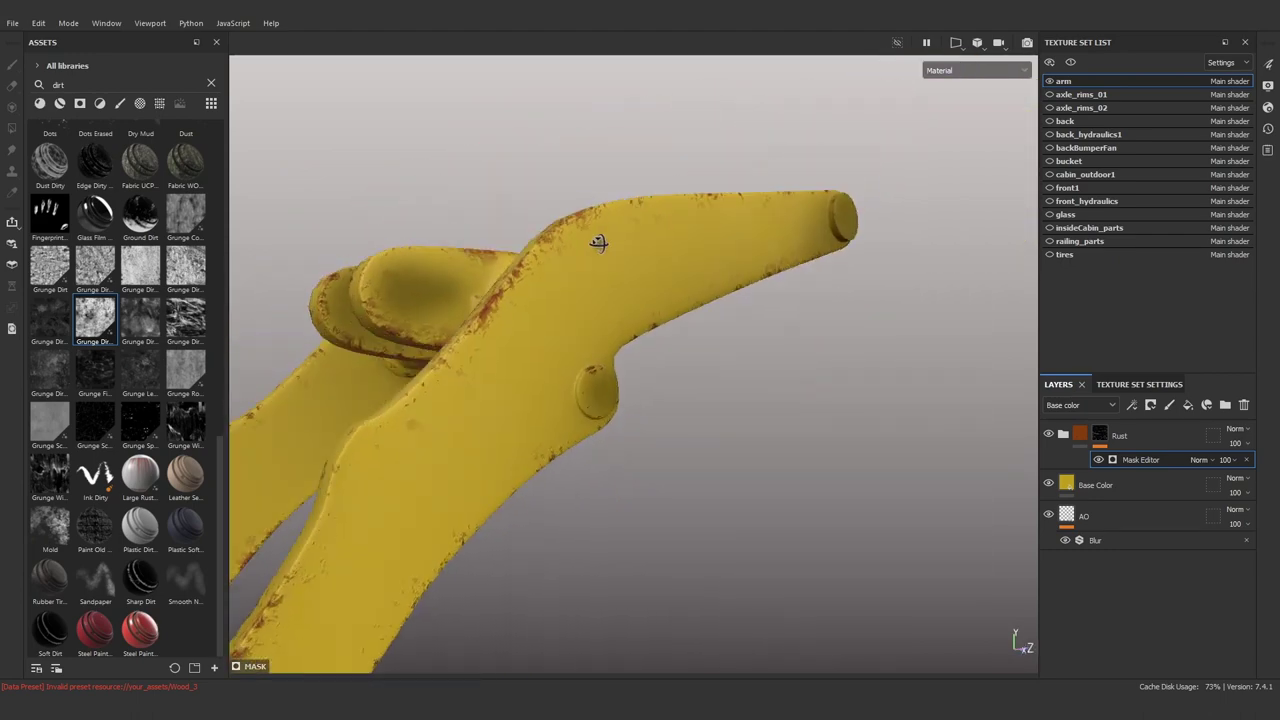
pyautogui.scroll(-5, 587, 325)
pyautogui.scroll(5, 391, 335)
pyautogui.keyDown('alt'); pyautogui.moveTo(391, 335); pyautogui.dragTo(646, 386); pyautogui.keyUp('alt')
# Darken the grunge texture to brightness -0.71 and lower its opacity to 0.55.
pyautogui.click(1140, 459)
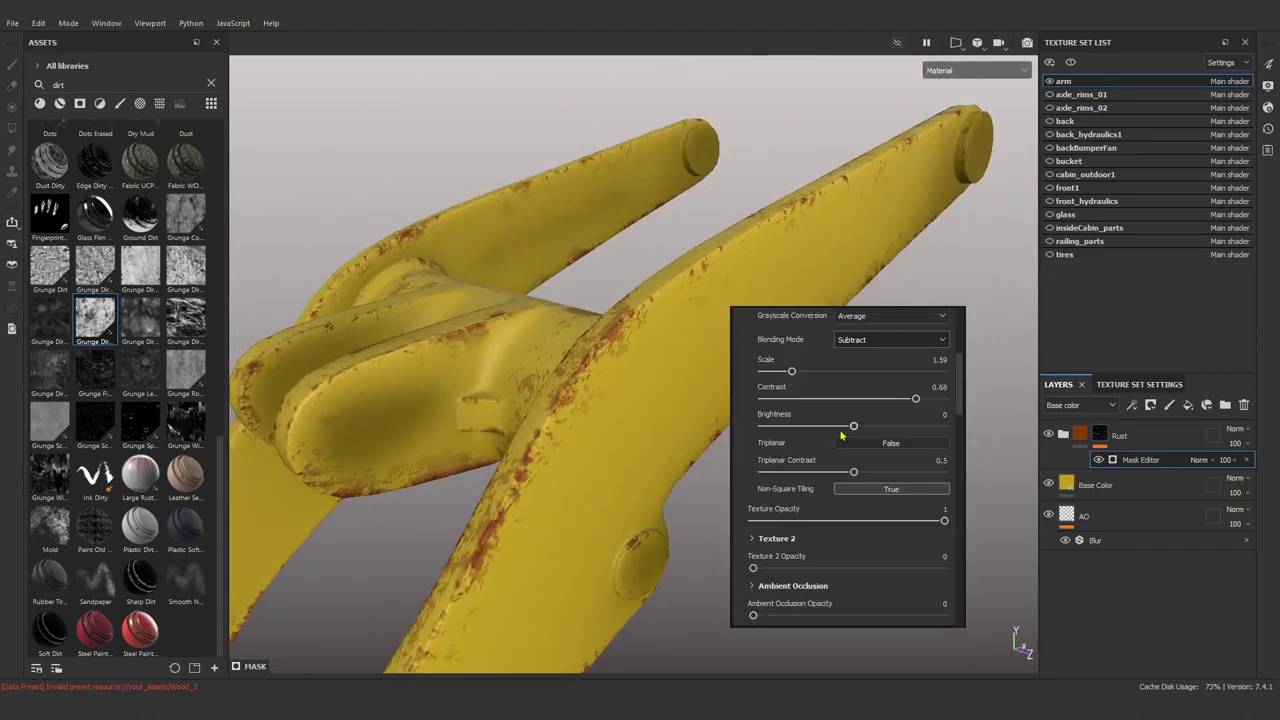
pyautogui.moveTo(870, 426)
pyautogui.mouseDown()
pyautogui.moveTo(807, 426)
pyautogui.moveTo(803, 438)
pyautogui.mouseUp()
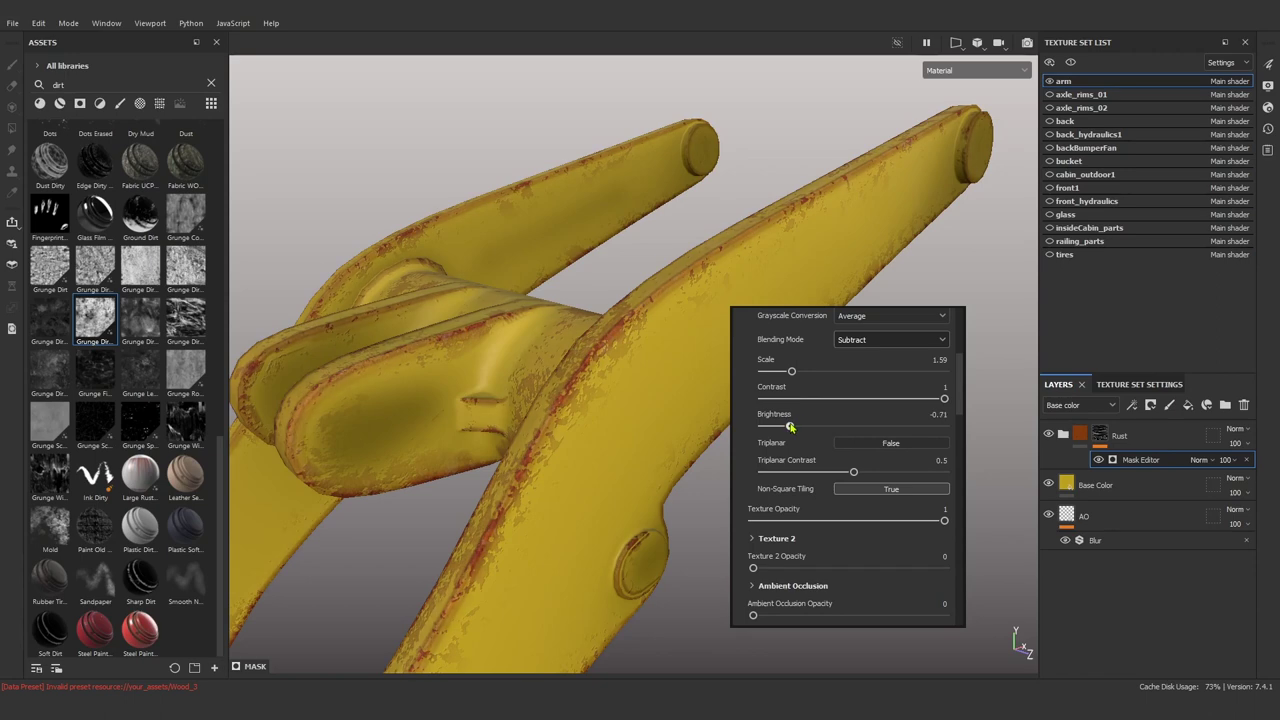
pyautogui.scroll(-3, 810, 441)
pyautogui.moveTo(900, 404); pyautogui.dragTo(854, 409)
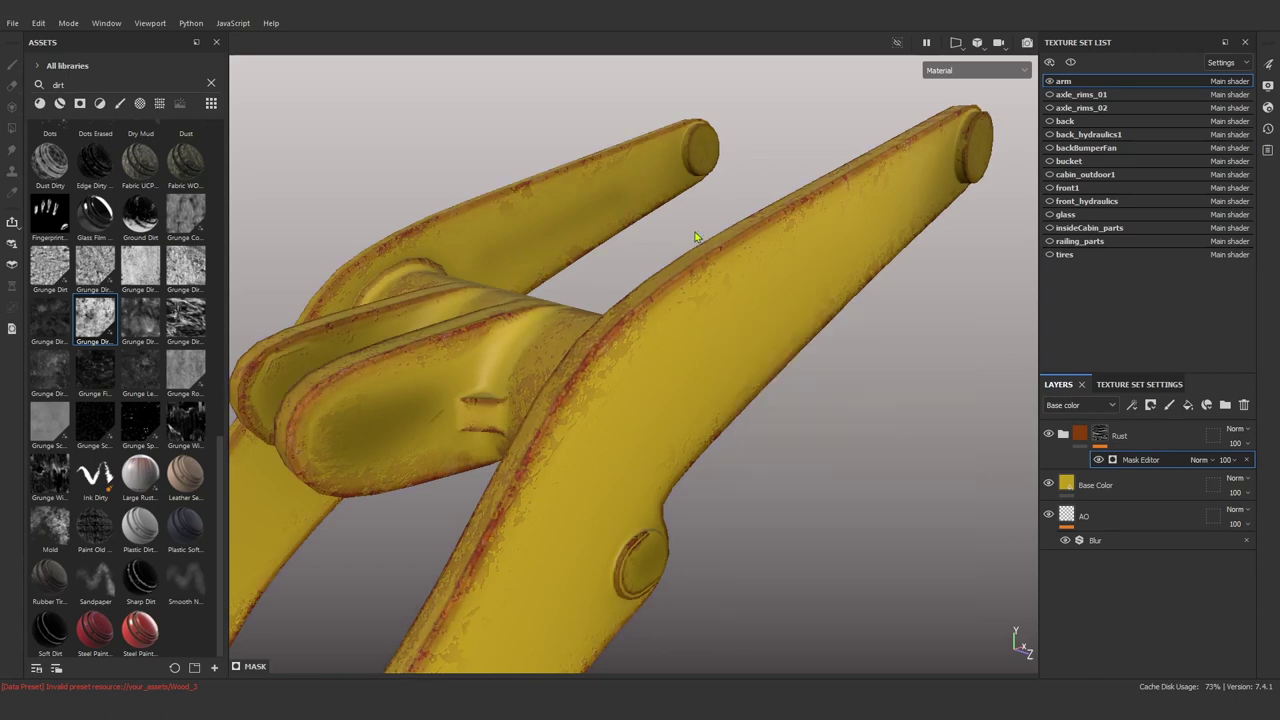
pyautogui.moveTo(694, 237)
pyautogui.keyDown('alt'); pyautogui.mouseDown()
pyautogui.moveTo(701, 337)
pyautogui.moveTo(553, 384)
pyautogui.moveTo(800, 354)
pyautogui.mouseUp(); pyautogui.keyUp('alt')
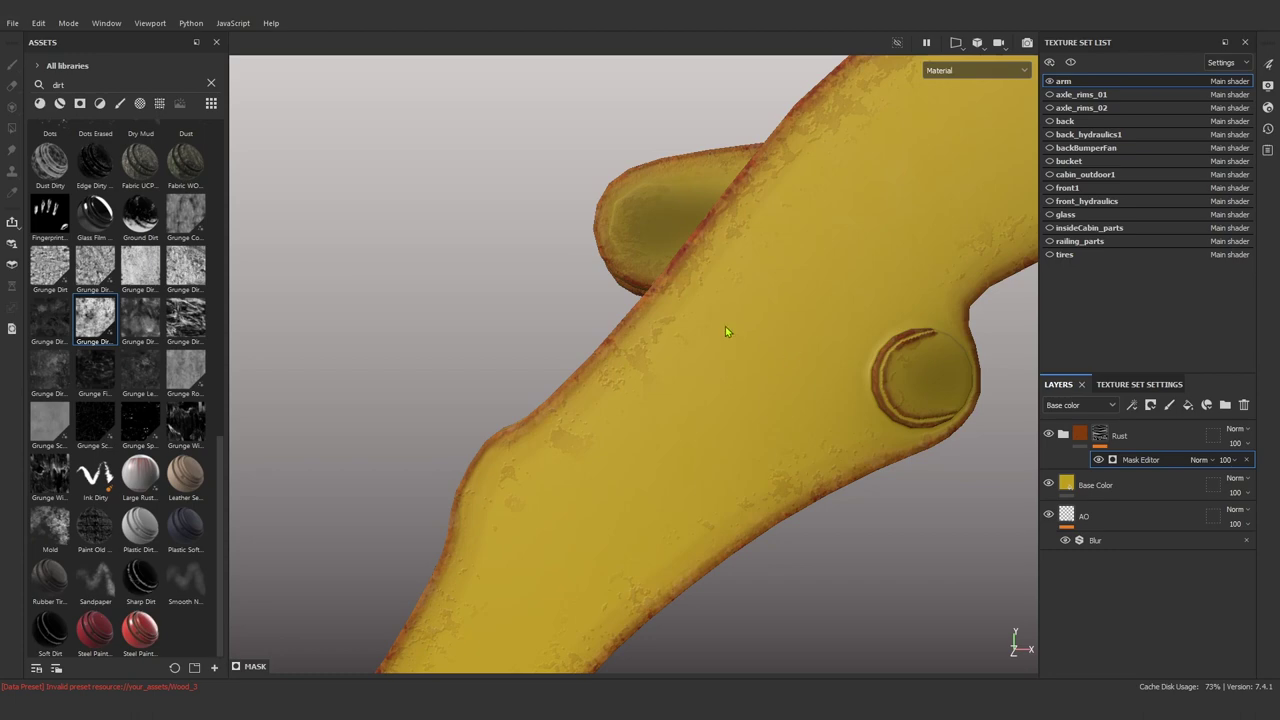
pyautogui.keyDown('alt'); pyautogui.moveTo(725, 330); pyautogui.dragTo(800, 342); pyautogui.keyUp('alt')
# Reopen the Rust mask's Mask Editor and fine-tune its texture sliders.
pyautogui.click(1100, 436)
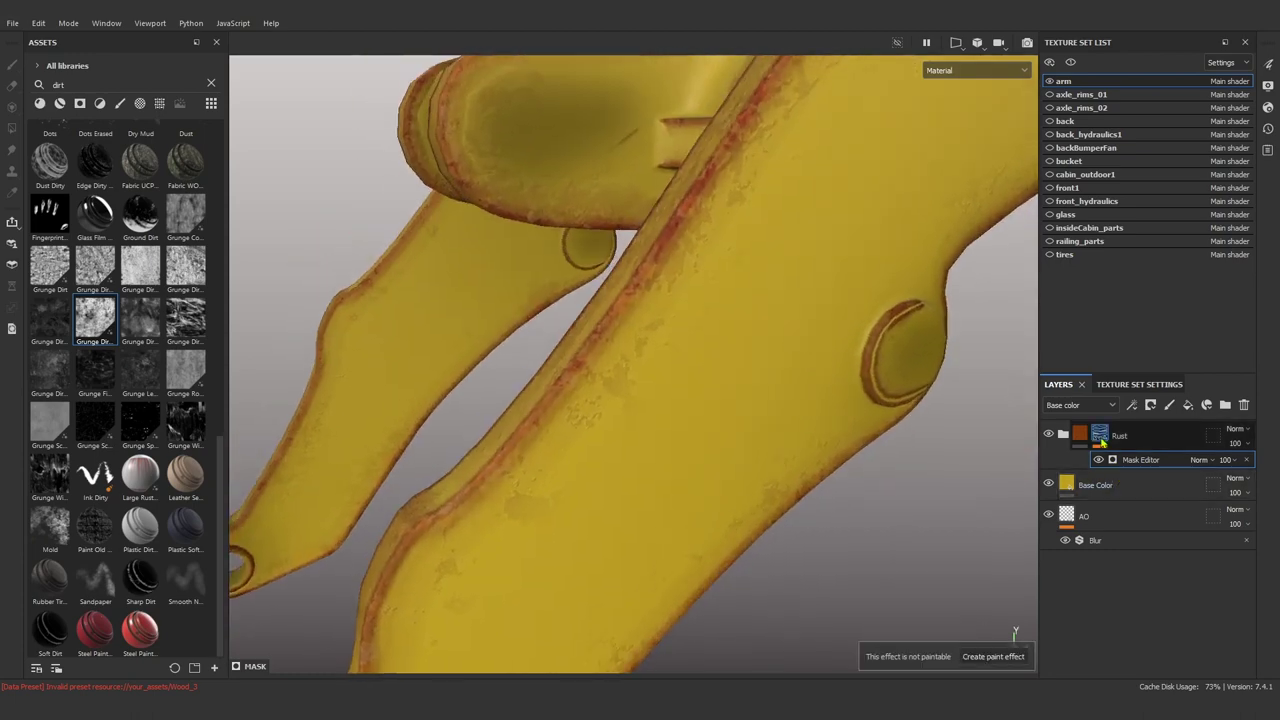
pyautogui.click(1140, 459)
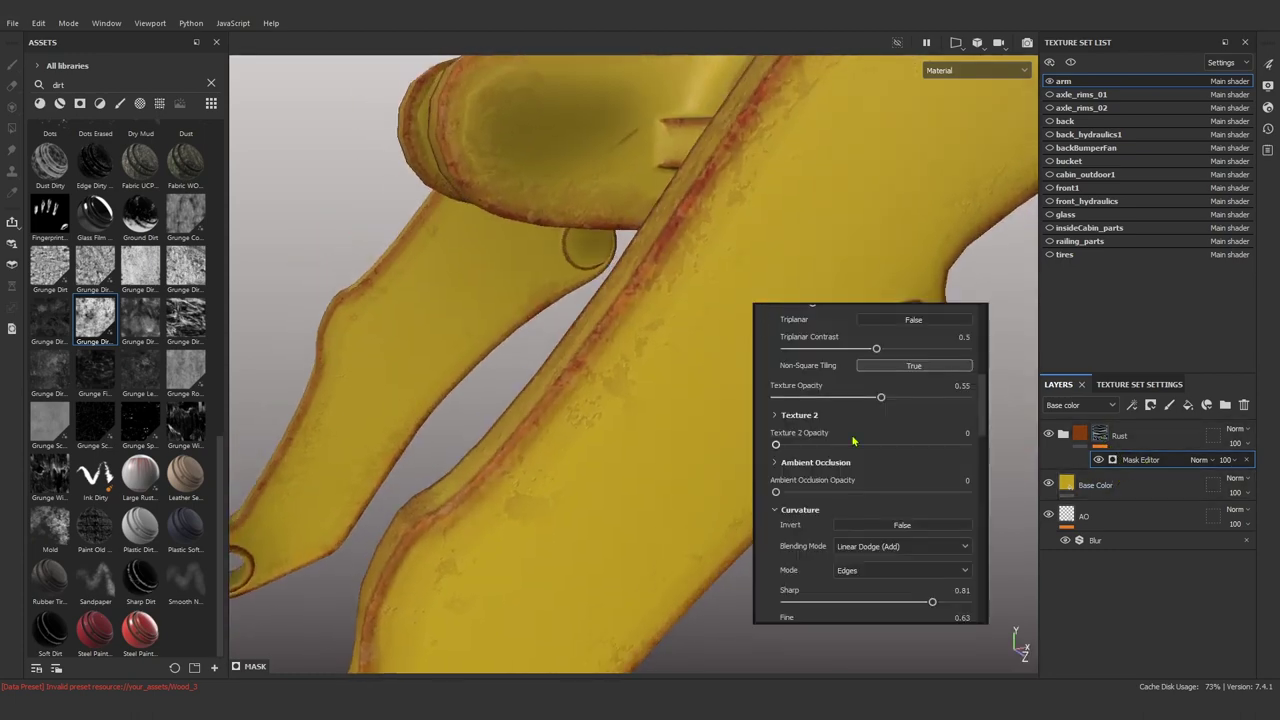
pyautogui.keyDown('alt'); pyautogui.moveTo(853, 440); pyautogui.dragTo(820, 389); pyautogui.keyUp('alt')
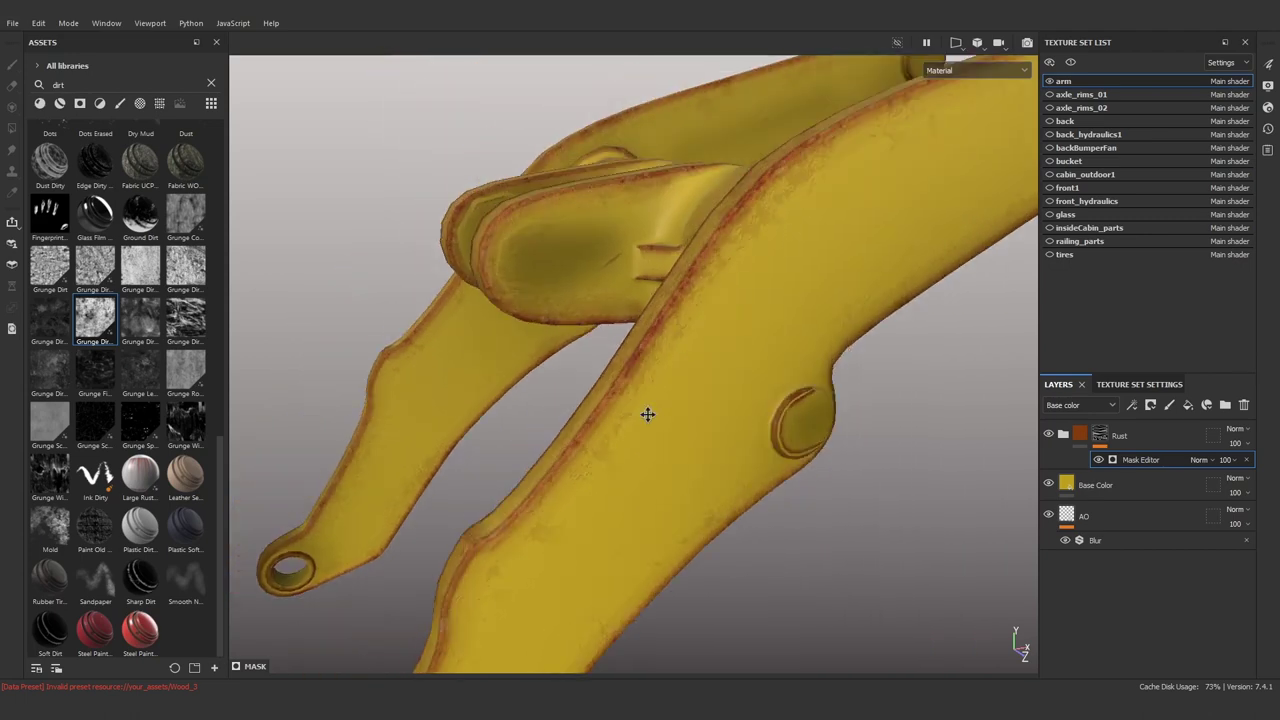
pyautogui.scroll(2, 758, 455)
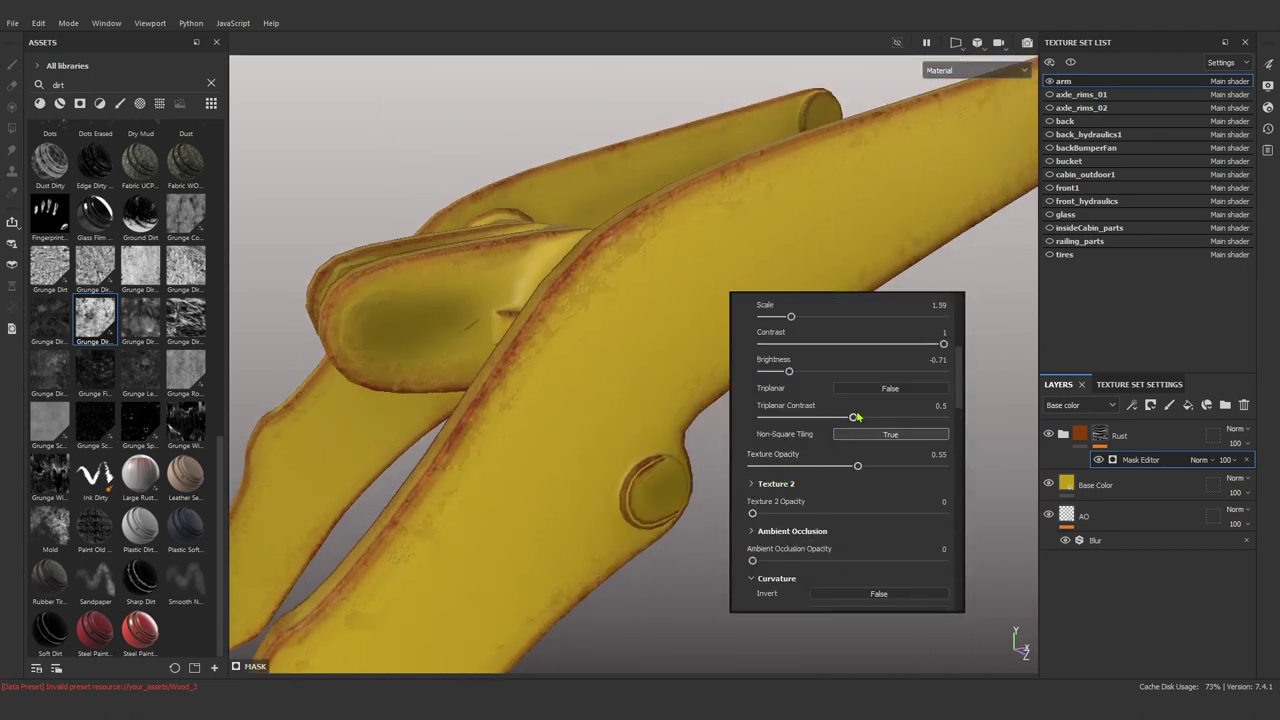
pyautogui.scroll(2, 855, 417)
pyautogui.moveTo(789, 451); pyautogui.dragTo(844, 451)
pyautogui.moveTo(943, 424)
pyautogui.mouseDown()
pyautogui.moveTo(899, 426)
pyautogui.moveTo(852, 451)
pyautogui.mouseUp()
# Raise curvature Soft, Large, Big, Huge and Brightness to broaden the rust patches.
pyautogui.press('f')
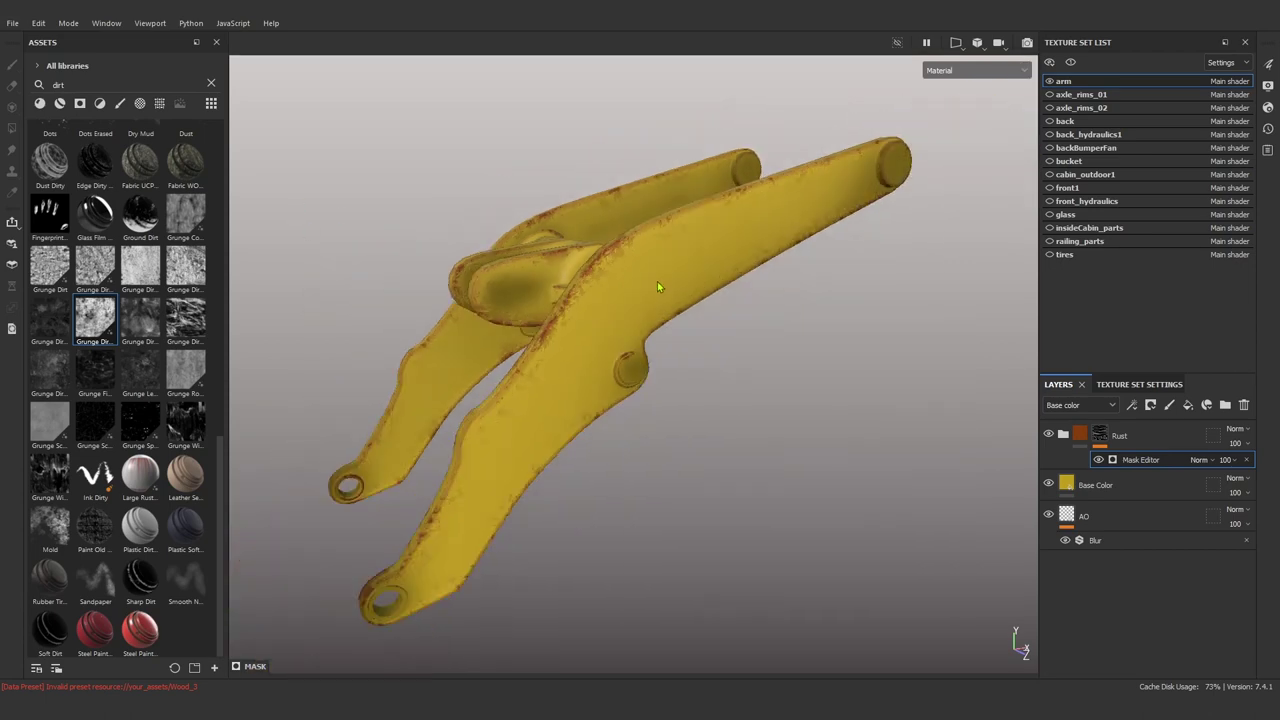
pyautogui.scroll(3, 700, 300)
pyautogui.scroll(-5, 826, 443)
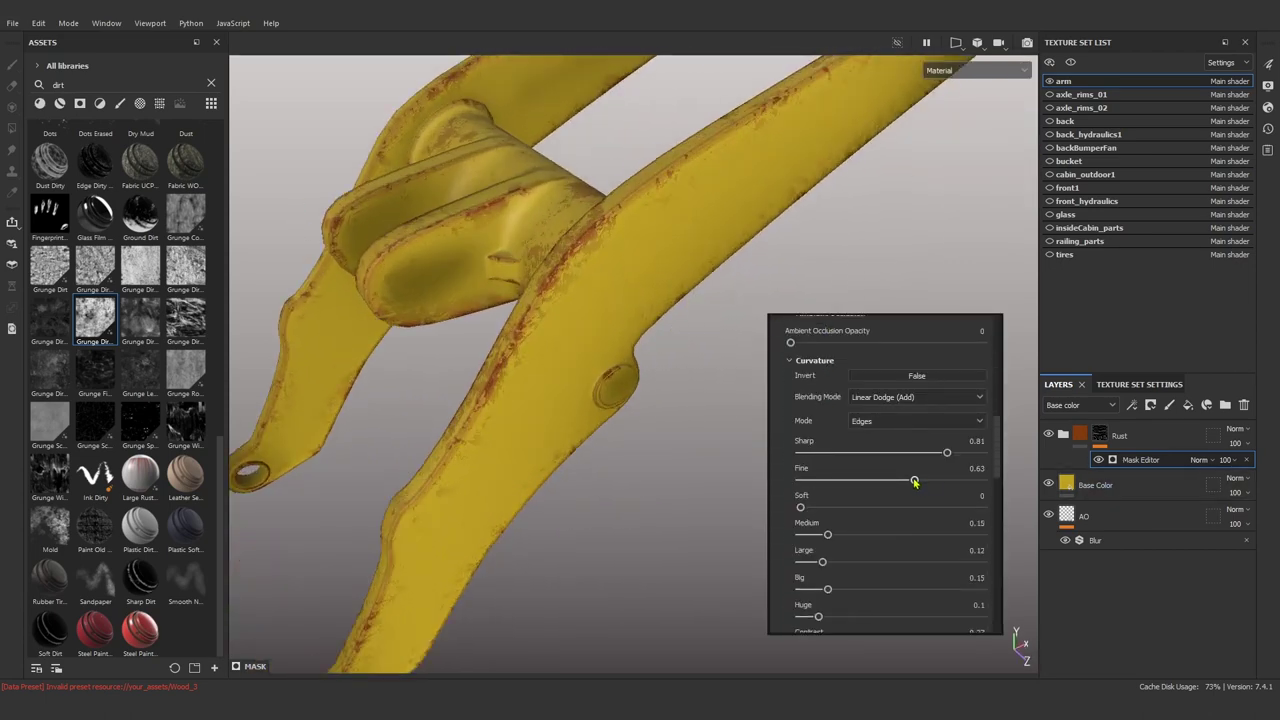
pyautogui.scroll(-2, 829, 462)
pyautogui.moveTo(923, 481)
pyautogui.mouseDown()
pyautogui.moveTo(885, 483)
pyautogui.moveTo(881, 511)
pyautogui.moveTo(834, 538)
pyautogui.moveTo(908, 563)
pyautogui.moveTo(839, 565)
pyautogui.mouseUp()
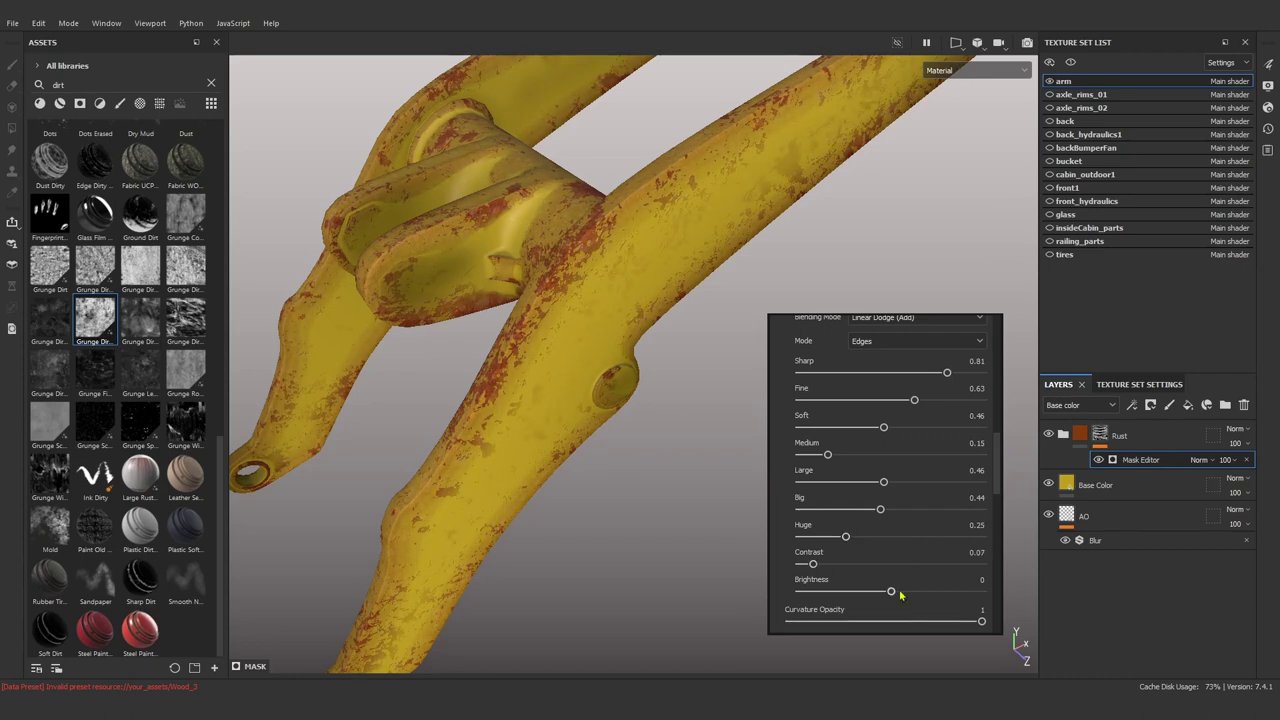
pyautogui.moveTo(899, 595); pyautogui.dragTo(926, 592)
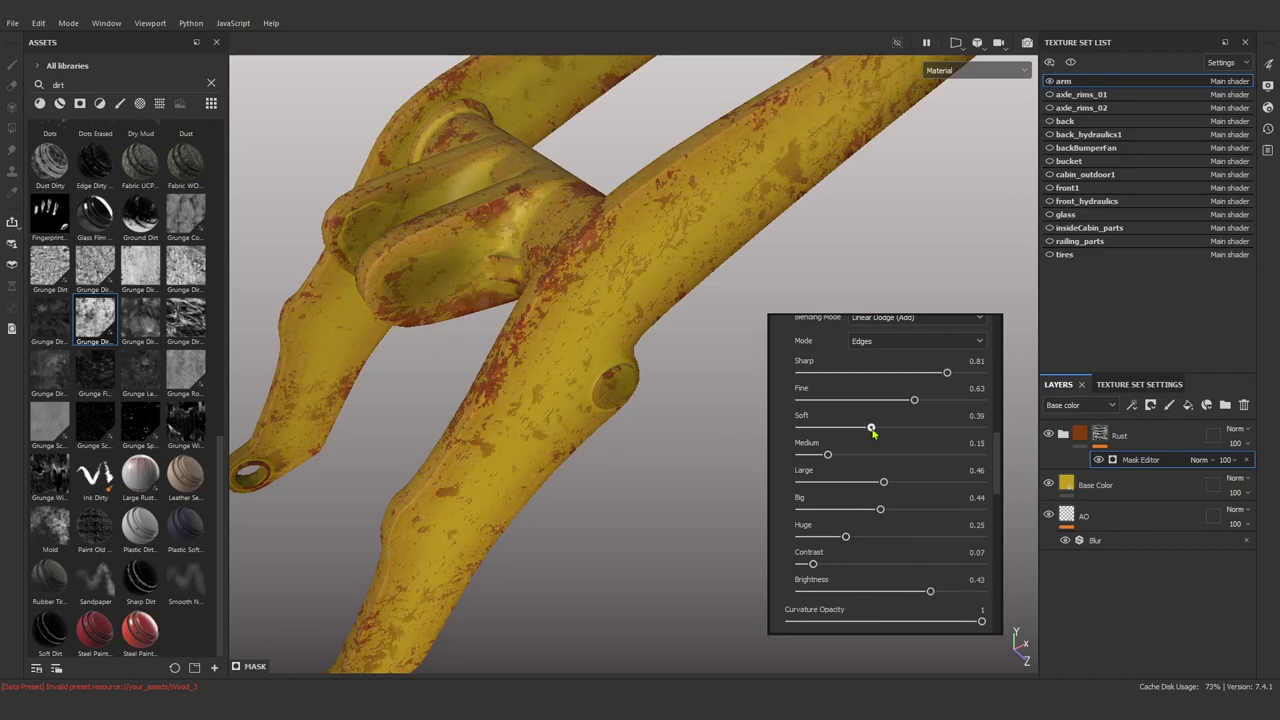
pyautogui.scroll(-5, 634, 400)
pyautogui.moveTo(634, 400)
pyautogui.keyDown('alt'); pyautogui.mouseDown()
pyautogui.moveTo(900, 329)
pyautogui.moveTo(643, 273)
pyautogui.mouseUp(); pyautogui.keyUp('alt')
pyautogui.scroll(3, 643, 273)
pyautogui.scroll(2, 643, 273)
pyautogui.rightClick(1140, 461)
# Add a fill effect and load Grunge Paint Scratched into it via an asset search.
pyautogui.click(1128, 363)
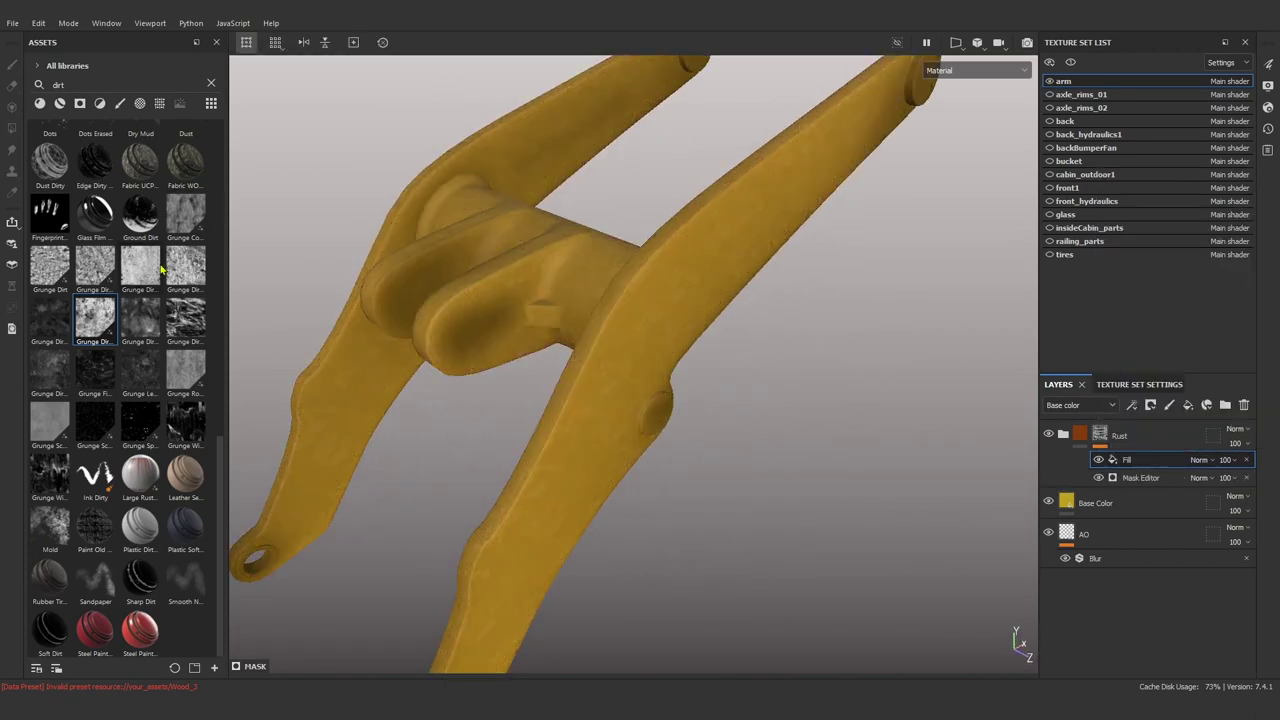
pyautogui.press('BackSpace')
pyautogui.press('BackSpace')
pyautogui.press('BackSpace')
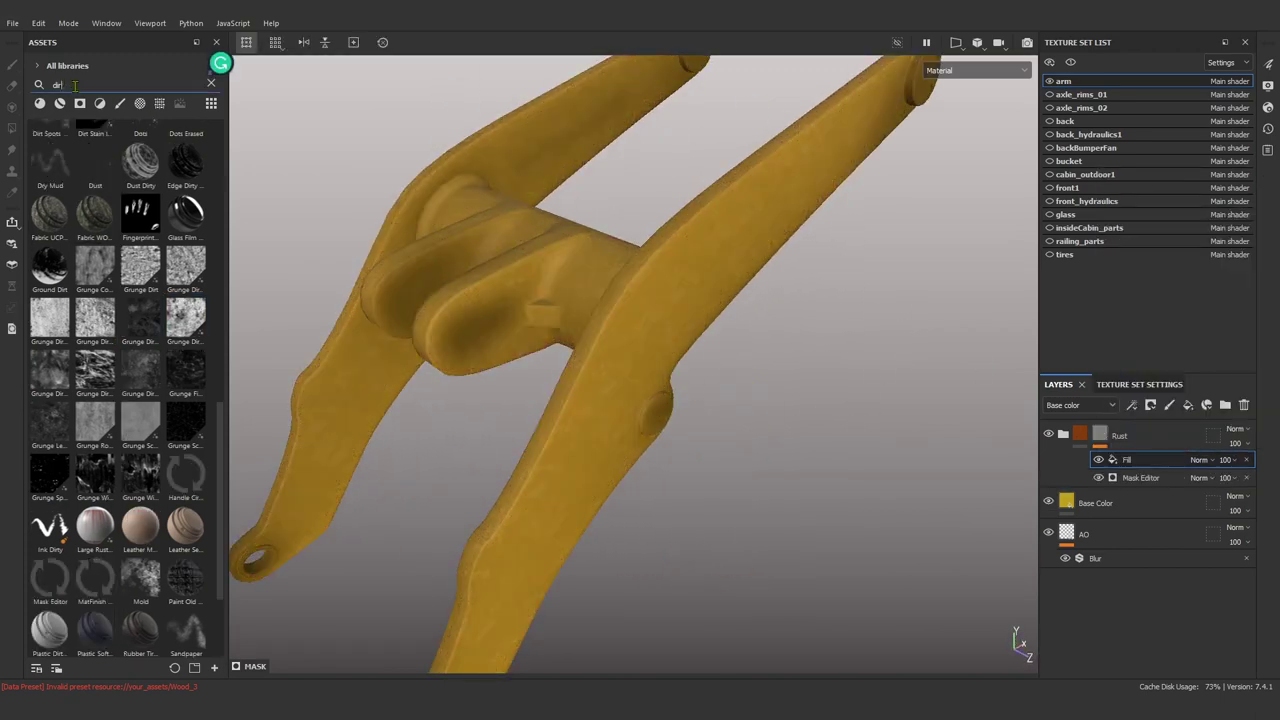
pyautogui.write('grunge ')
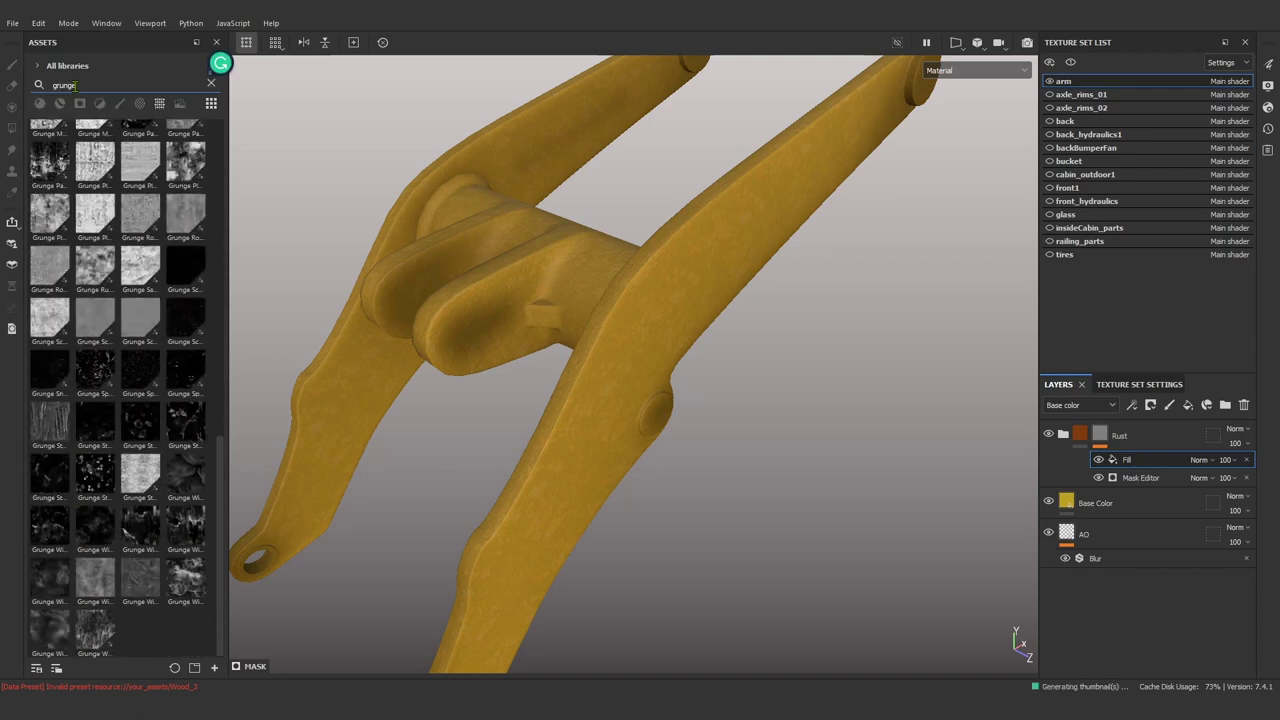
pyautogui.write('paint')
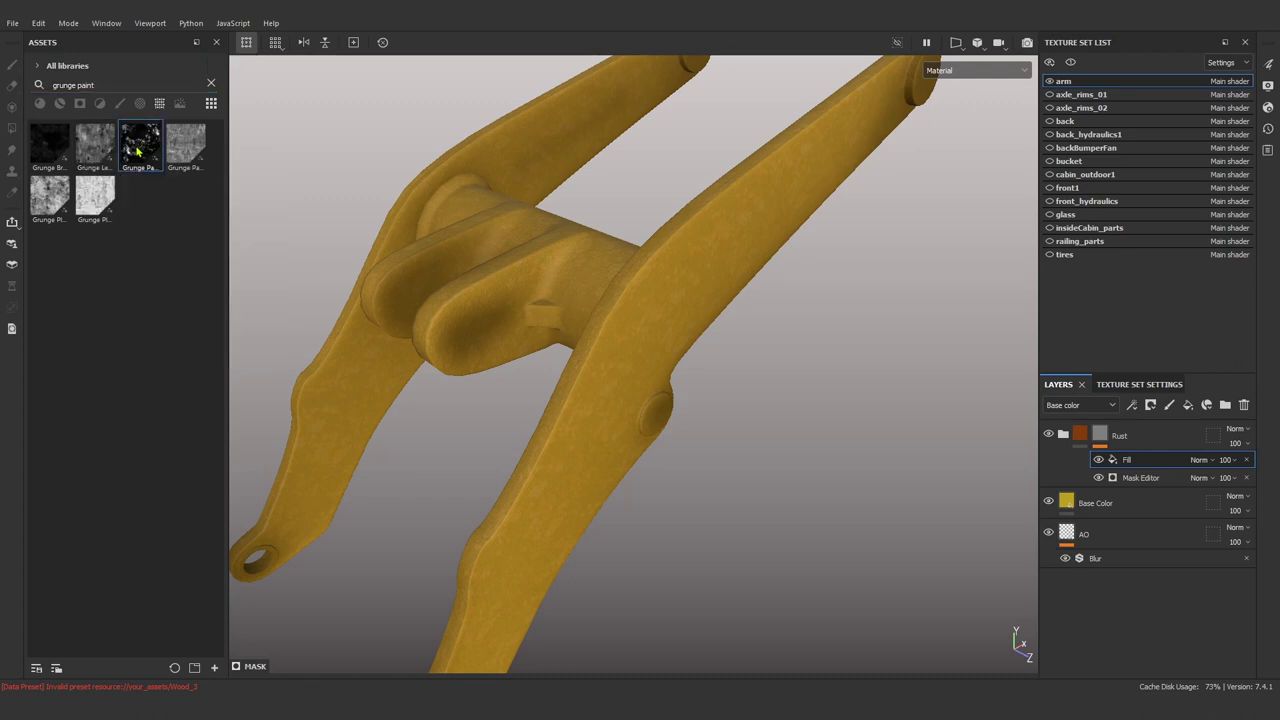
pyautogui.moveTo(186, 143)
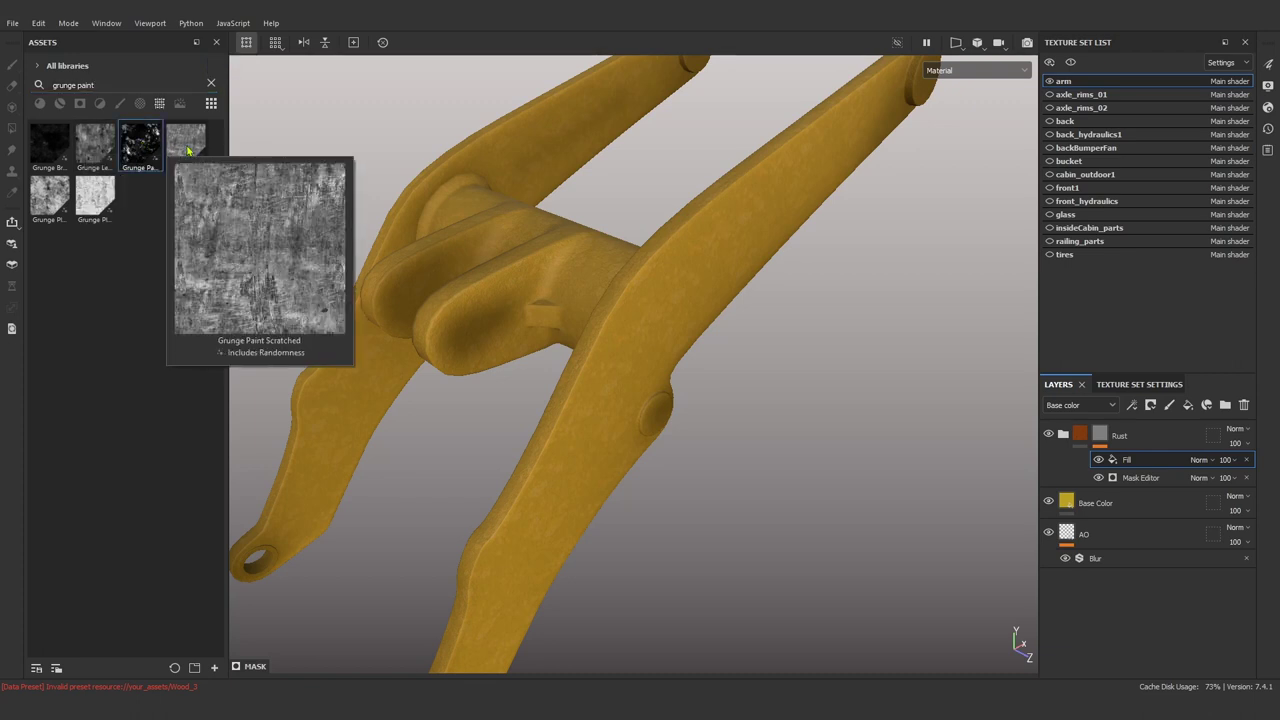
pyautogui.moveTo(187, 150)
pyautogui.mouseDown()
pyautogui.moveTo(540, 278)
pyautogui.moveTo(672, 297)
pyautogui.mouseUp()
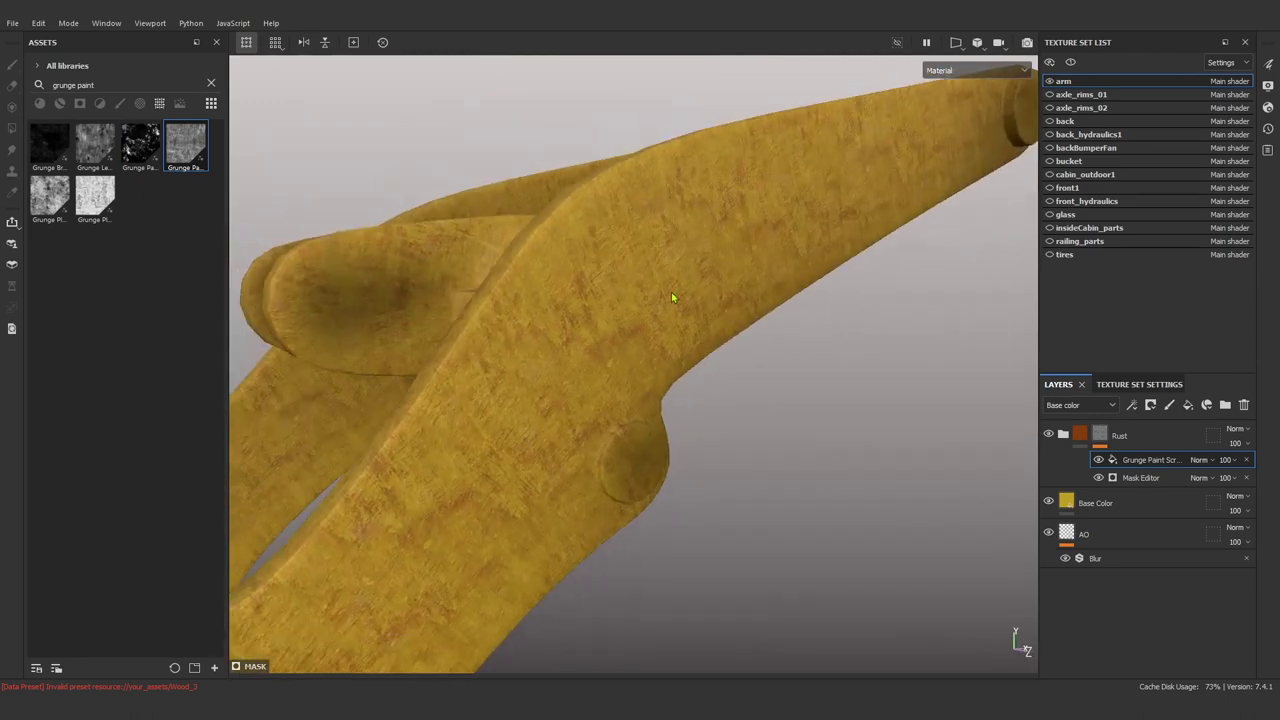
# Give Grunge Paint Scratched contrast 0.63, tri-planar projection, scale 3.96 and Lighten blending.
pyautogui.rightClick(671, 292)
pyautogui.scroll(-3, 787, 540)
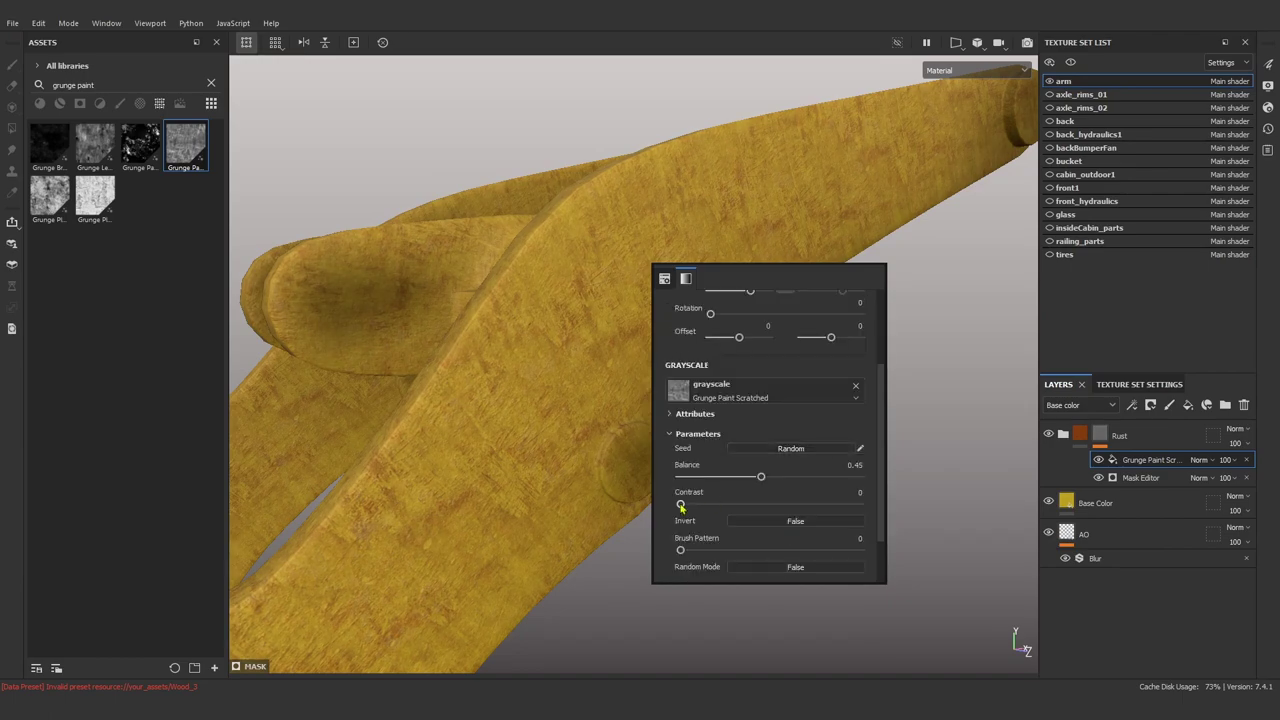
pyautogui.moveTo(681, 507); pyautogui.dragTo(795, 505)
pyautogui.scroll(3, 751, 410)
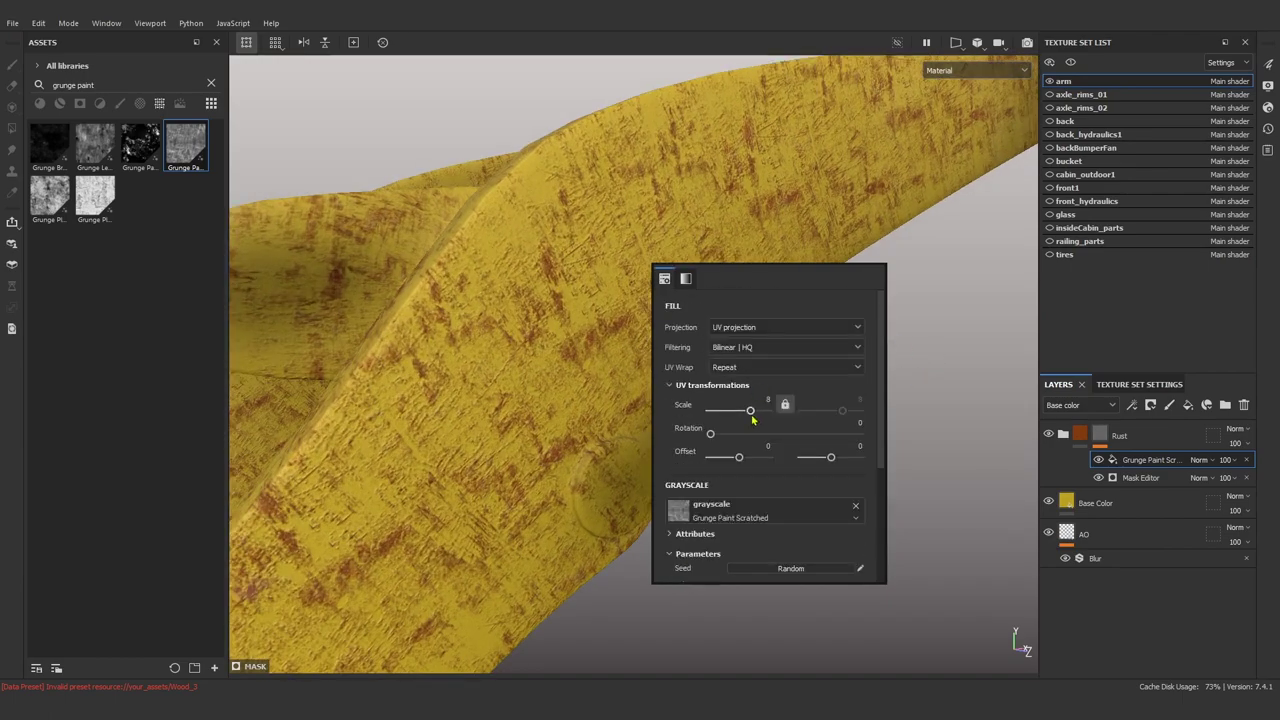
pyautogui.moveTo(751, 410); pyautogui.dragTo(749, 413)
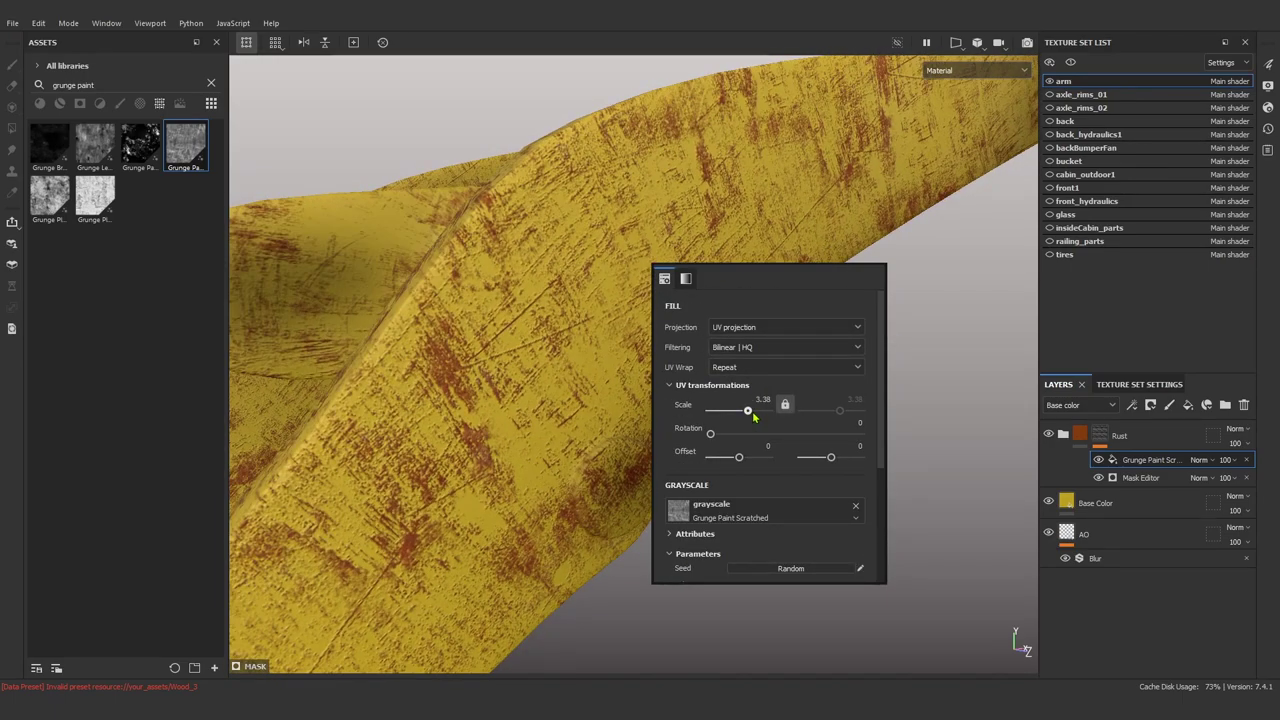
pyautogui.click(750, 327)
pyautogui.click(738, 387)
pyautogui.press('f')
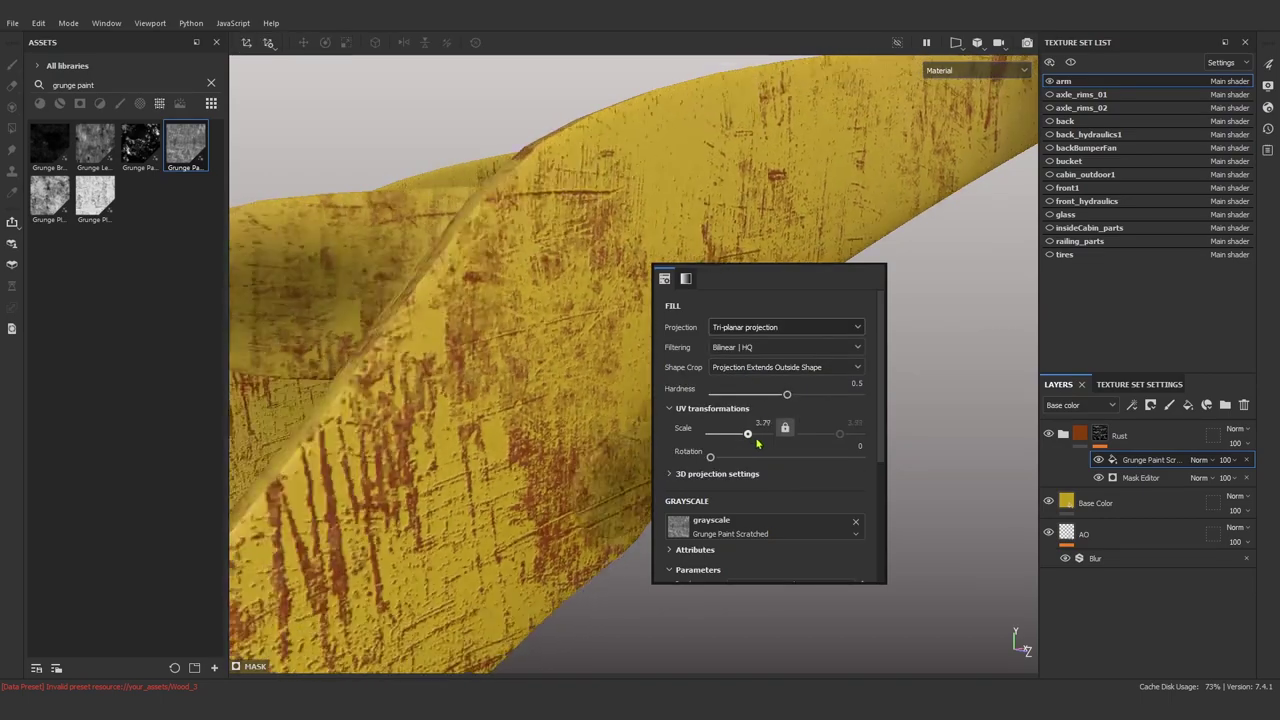
pyautogui.moveTo(720, 489)
pyautogui.mouseDown()
pyautogui.moveTo(740, 503)
pyautogui.moveTo(687, 492)
pyautogui.moveTo(715, 489)
pyautogui.mouseUp()
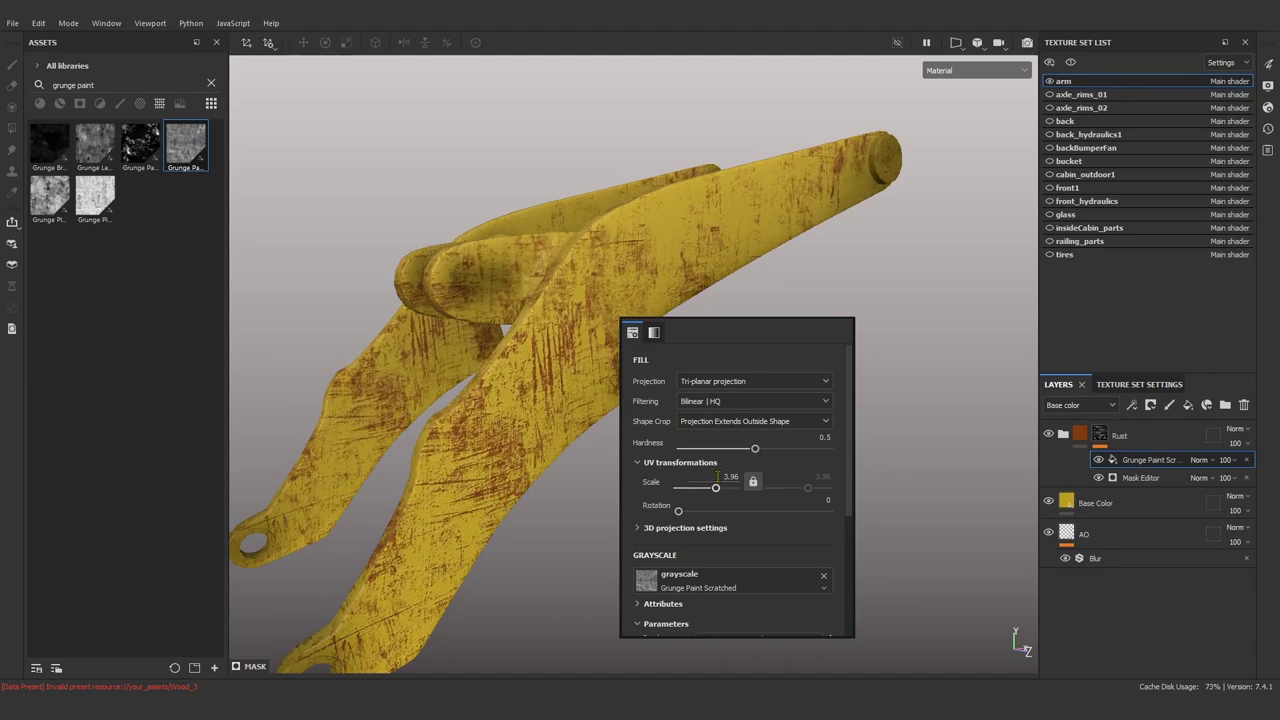
pyautogui.keyDown('alt'); pyautogui.moveTo(560, 300); pyautogui.dragTo(700, 320); pyautogui.keyUp('alt')
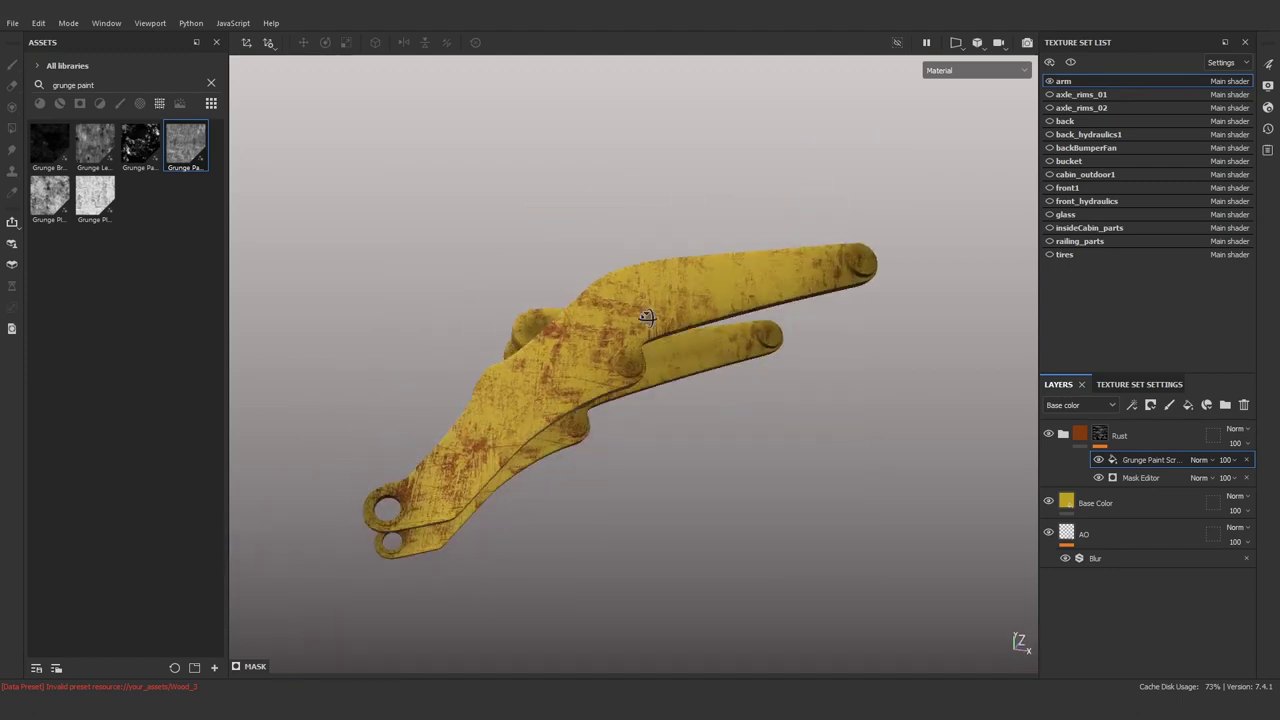
pyautogui.click(1199, 460)
pyautogui.click(1208, 156)
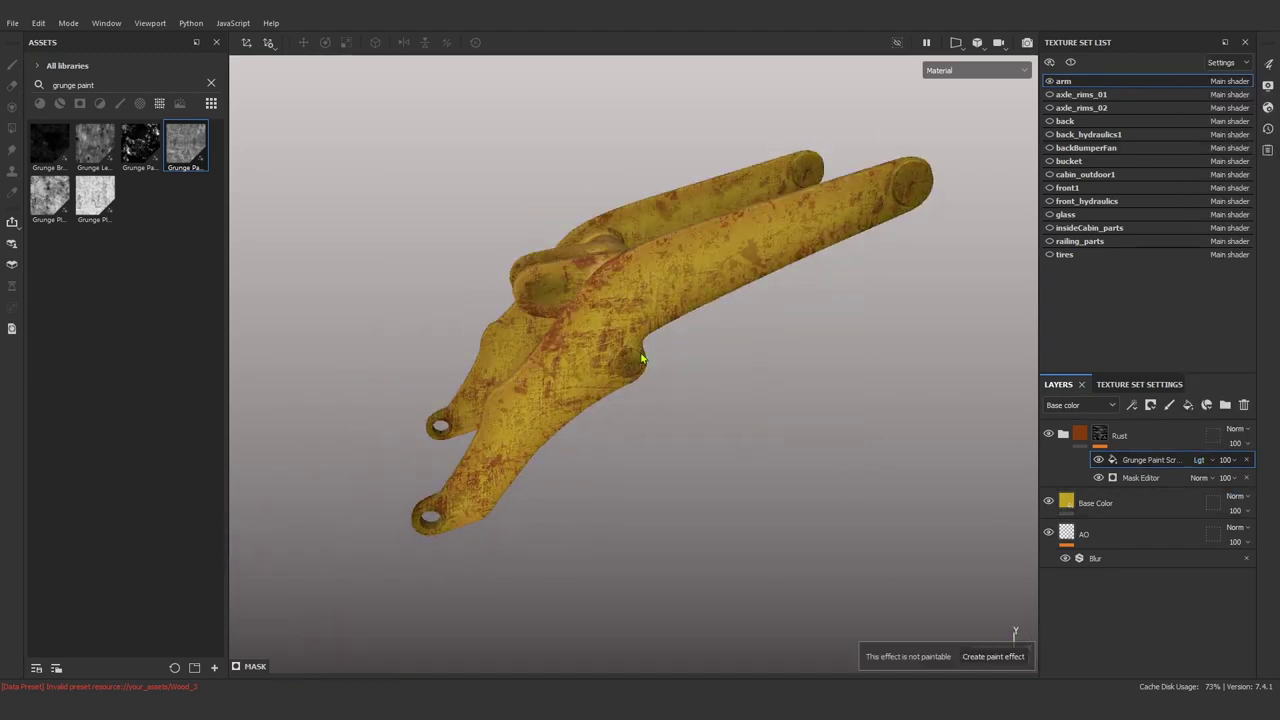
# Duplicate the Mask Editor and move the copy to the top of the Rust mask.
pyautogui.moveTo(760, 300)
pyautogui.keyDown('alt'); pyautogui.mouseDown()
pyautogui.moveTo(729, 317)
pyautogui.moveTo(536, 285)
pyautogui.moveTo(652, 371)
pyautogui.moveTo(640, 408)
pyautogui.mouseUp(); pyautogui.keyUp('alt')
pyautogui.click(1135, 478)
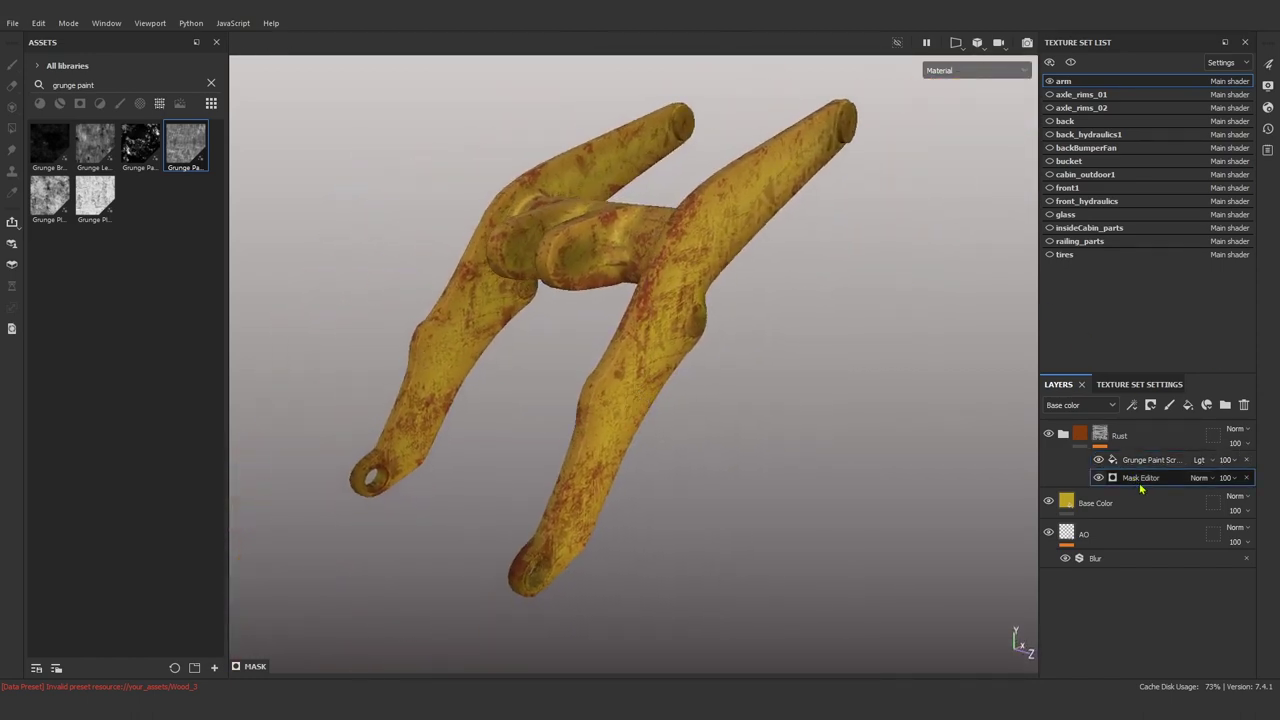
pyautogui.hotkey('ctrl', 'd')
pyautogui.moveTo(1148, 456); pyautogui.dragTo(1148, 459)
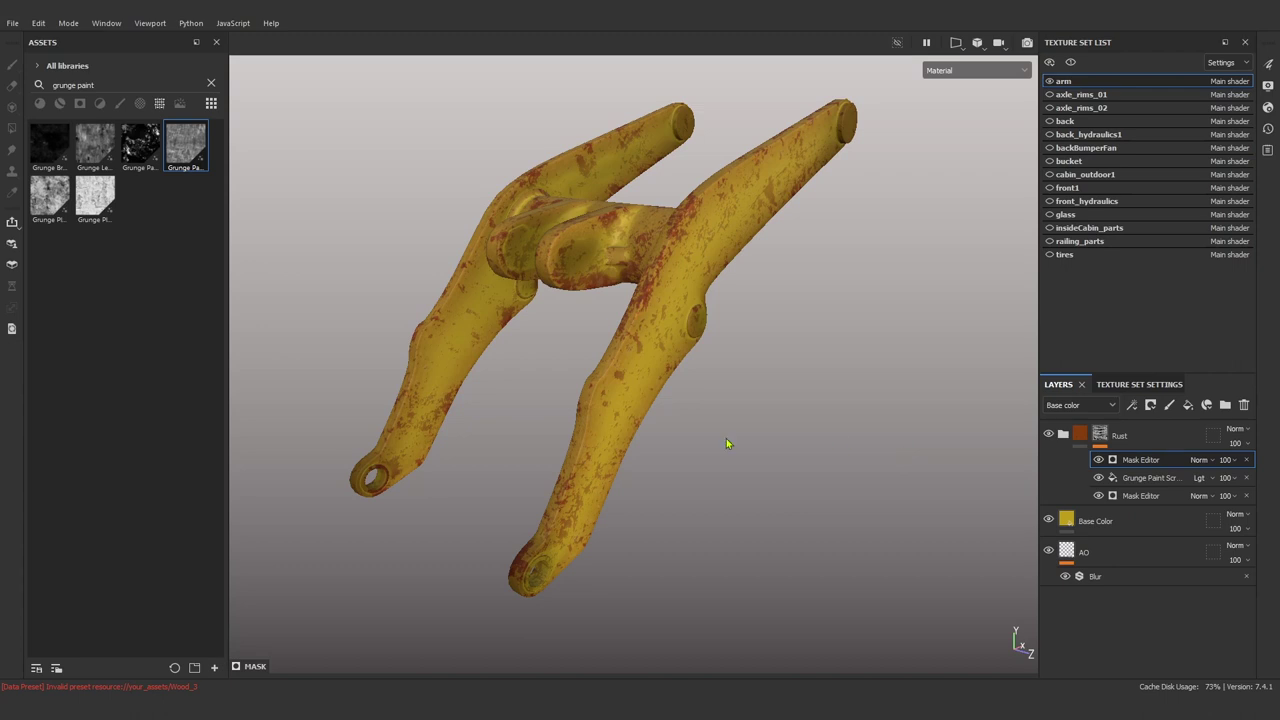
# Set the copied Mask Editor's blend mode to Subtract.
pyautogui.click(1140, 459)
pyautogui.scroll(5, 890, 415)
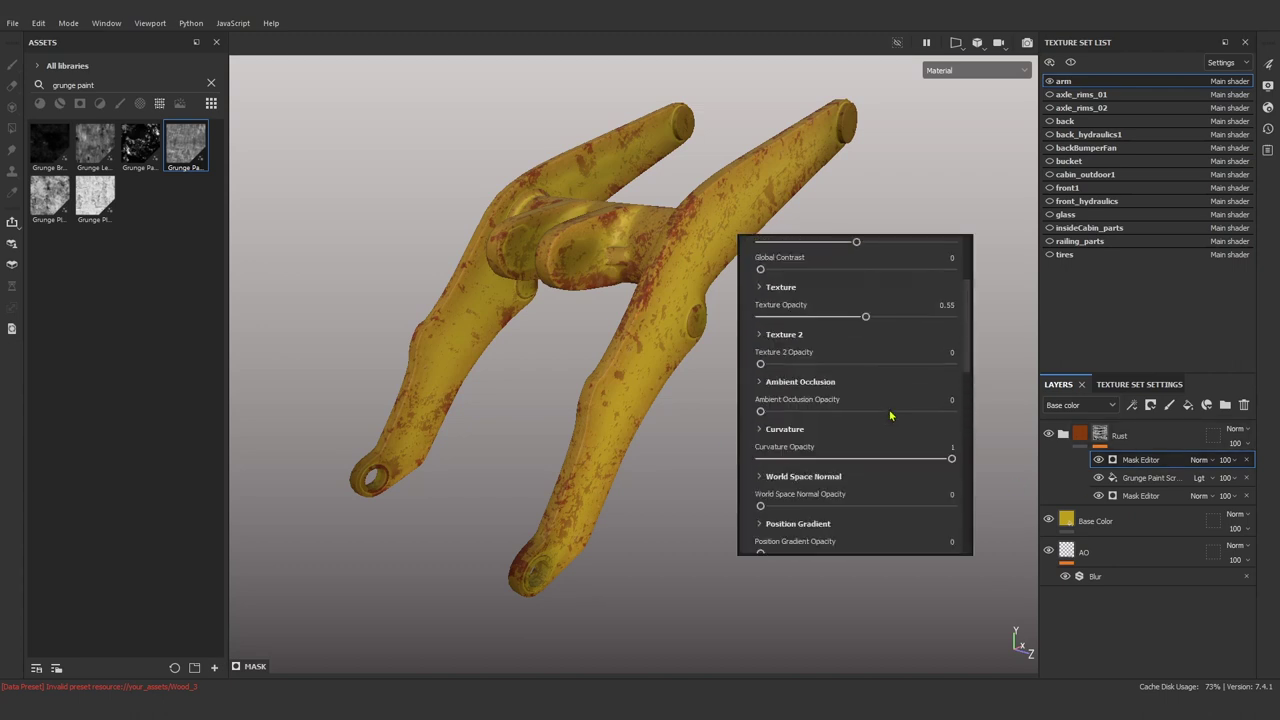
pyautogui.click(756, 430)
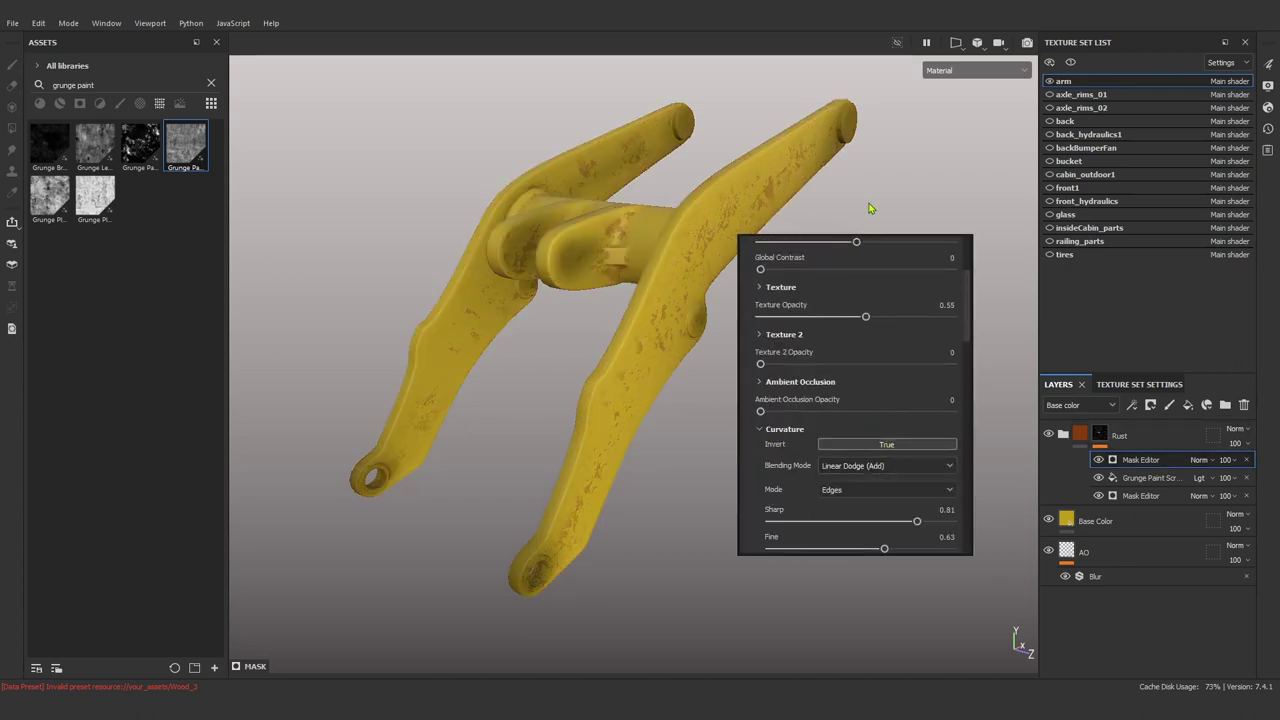
pyautogui.keyDown('alt'); pyautogui.click(1100, 434); pyautogui.keyUp('alt')
pyautogui.click(1141, 460)
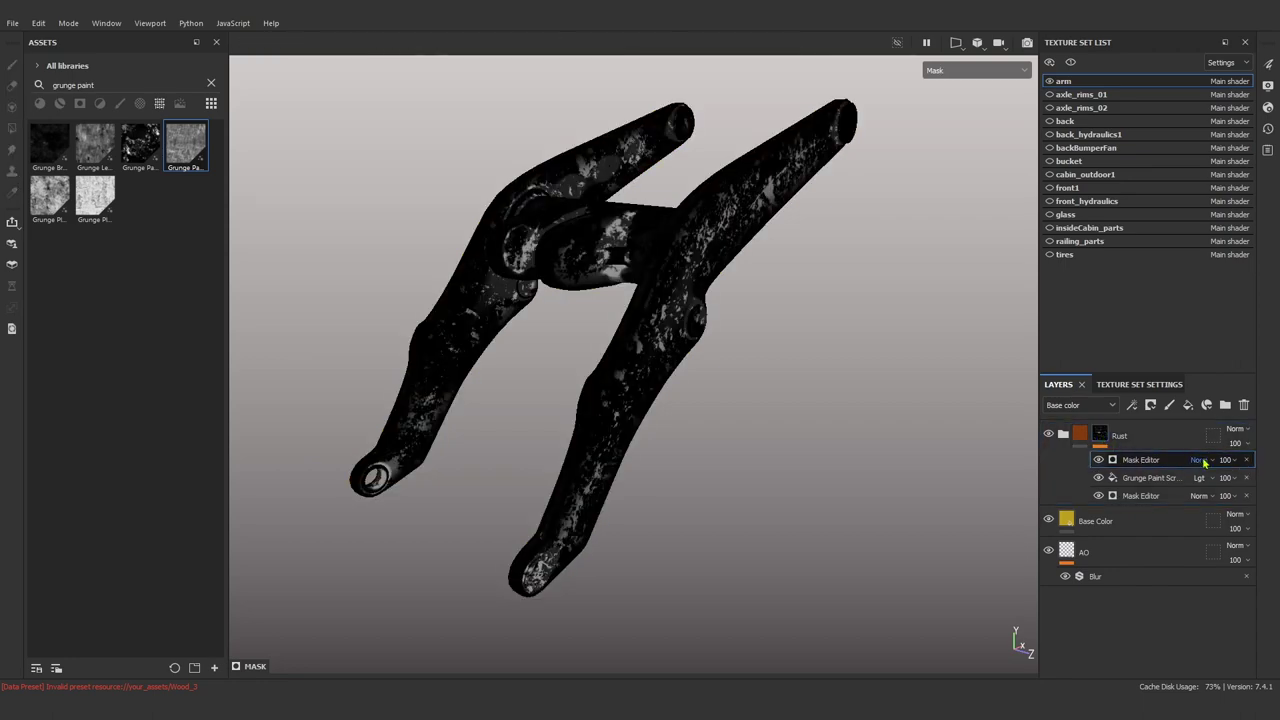
pyautogui.click(1200, 459)
pyautogui.click(1230, 186)
pyautogui.press('m')
pyautogui.keyDown('alt'); pyautogui.moveTo(860, 320); pyautogui.dragTo(835, 320); pyautogui.keyUp('alt')
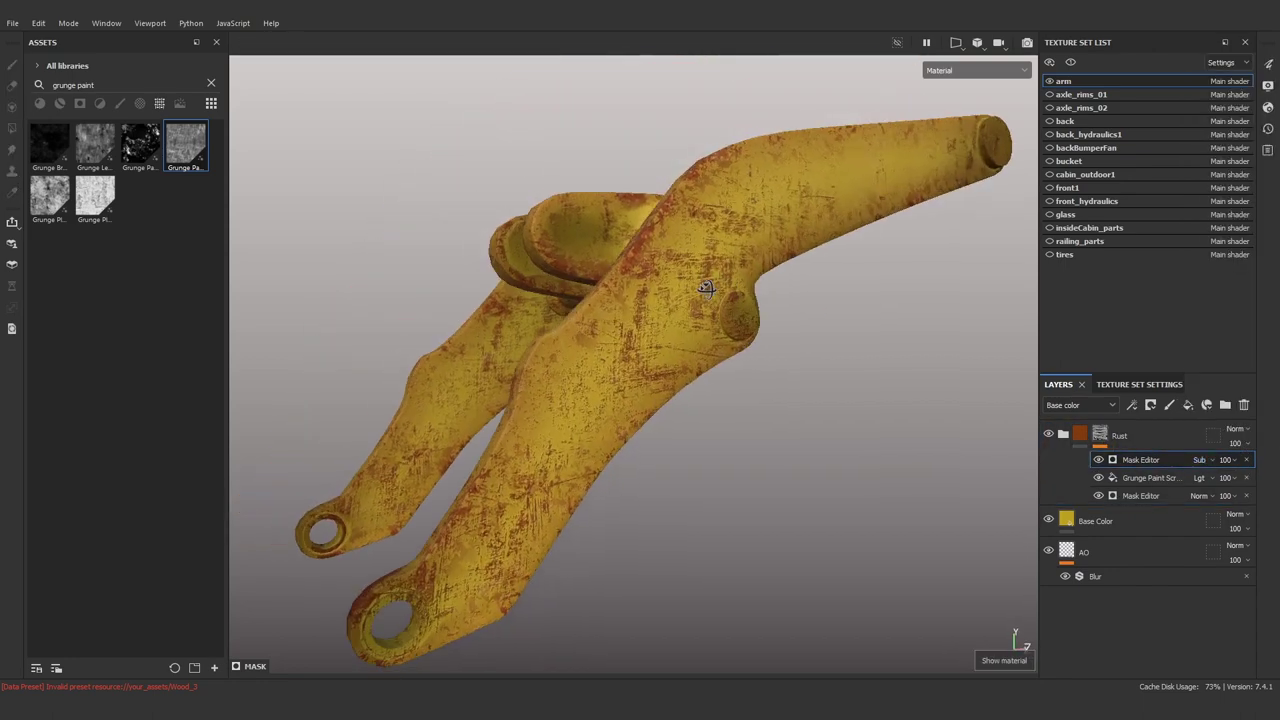
pyautogui.keyDown('alt'); pyautogui.moveTo(770, 423); pyautogui.dragTo(740, 343, button='right'); pyautogui.keyUp('alt')
pyautogui.keyDown('alt'); pyautogui.moveTo(740, 343); pyautogui.dragTo(757, 349); pyautogui.keyUp('alt')
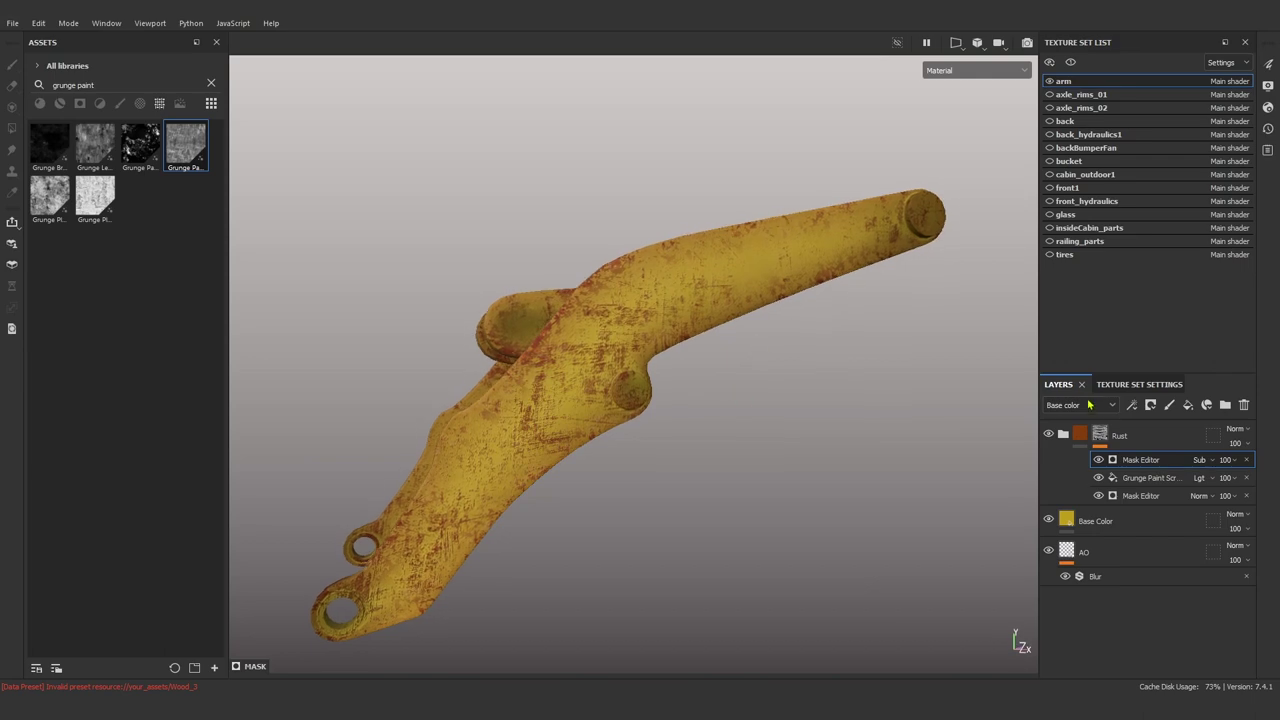
pyautogui.click(1100, 434)
pyautogui.keyDown('alt'); pyautogui.moveTo(743, 423); pyautogui.dragTo(770, 400); pyautogui.keyUp('alt')
# Add a Levels effect with midtones 2.863, white point 0.797 and black point 0.186.
pyautogui.rightClick(1140, 460)
pyautogui.click(1130, 390)
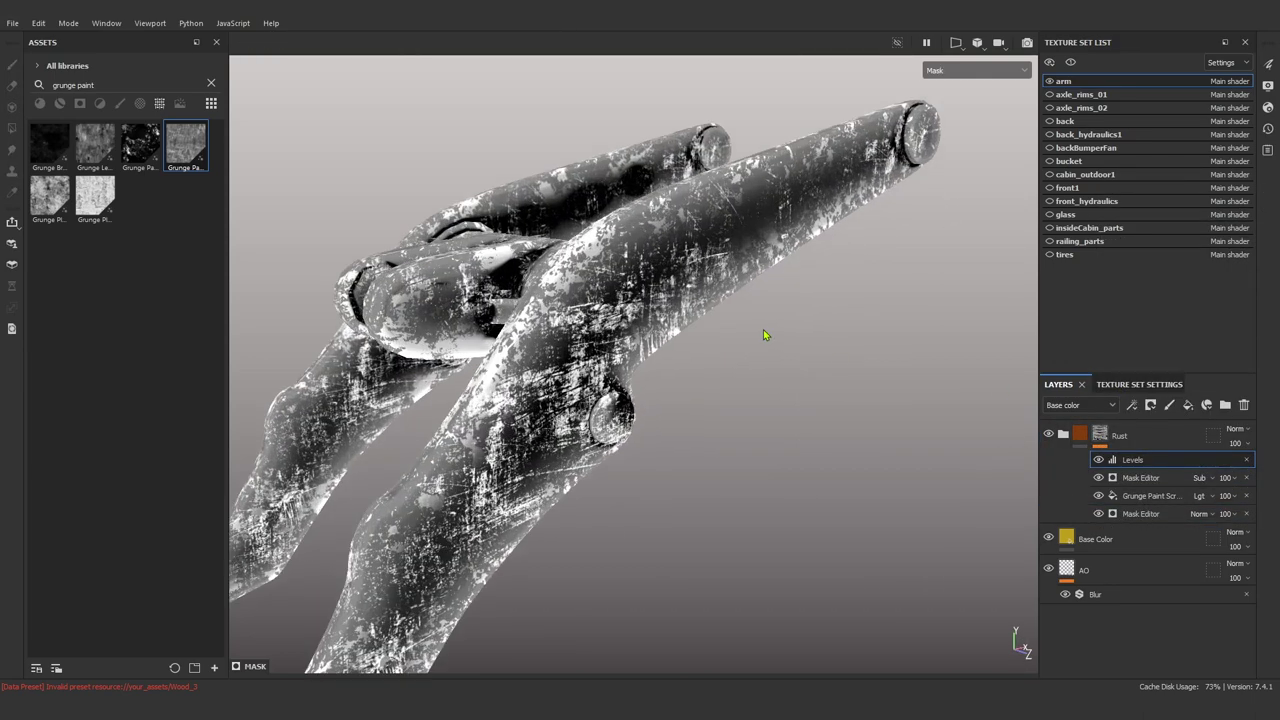
pyautogui.moveTo(929, 371); pyautogui.dragTo(935, 373)
pyautogui.moveTo(1024, 373); pyautogui.dragTo(984, 388)
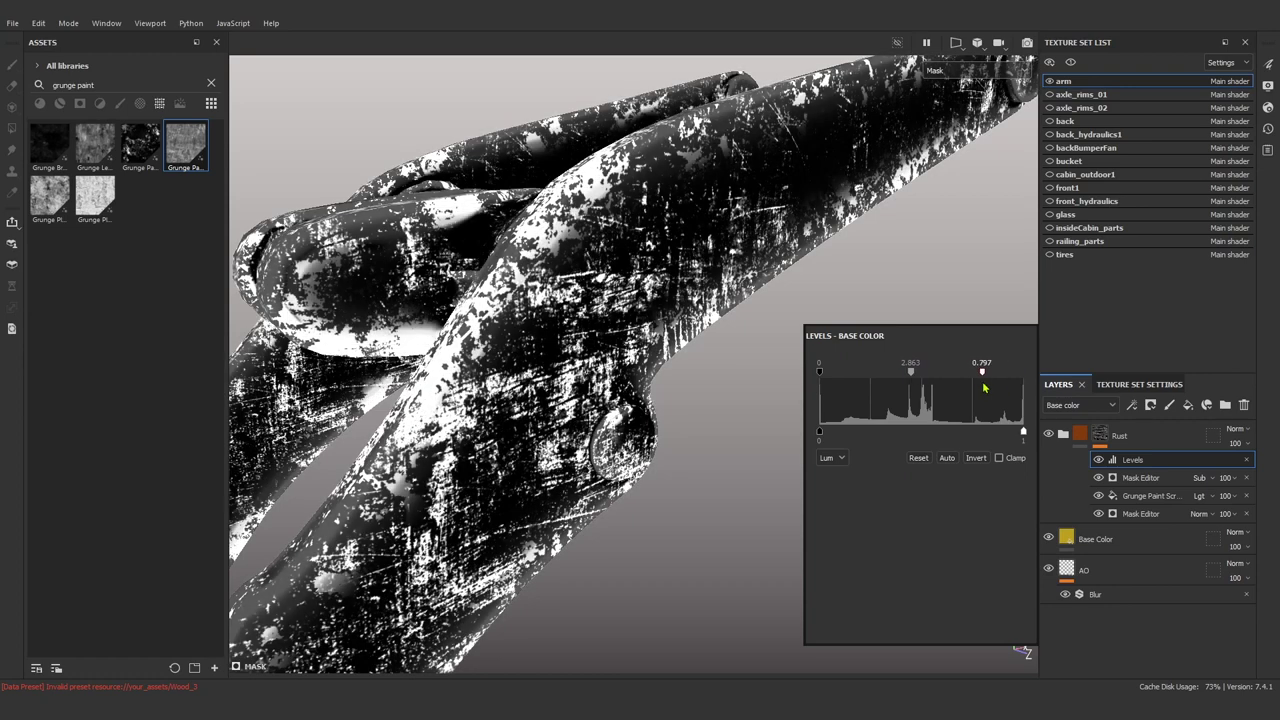
pyautogui.moveTo(820, 371); pyautogui.dragTo(857, 373)
pyautogui.press('m')
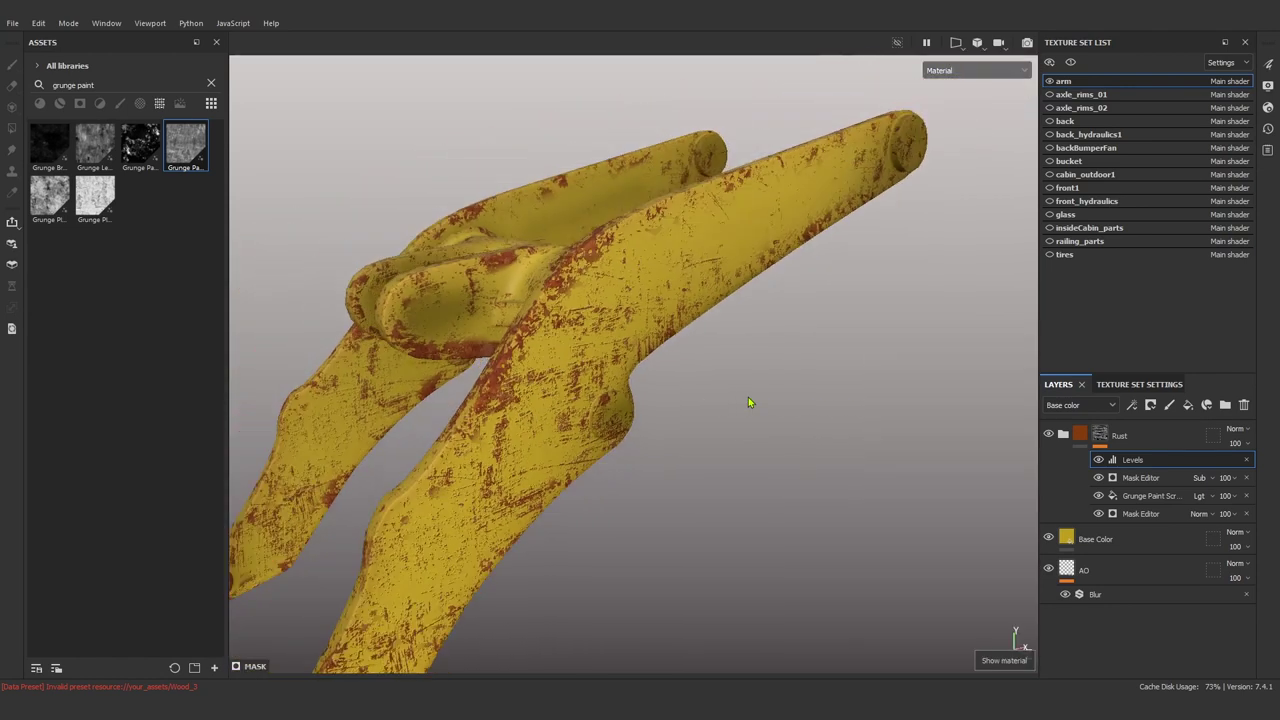
pyautogui.keyDown('alt'); pyautogui.moveTo(748, 397); pyautogui.dragTo(765, 378); pyautogui.keyUp('alt')
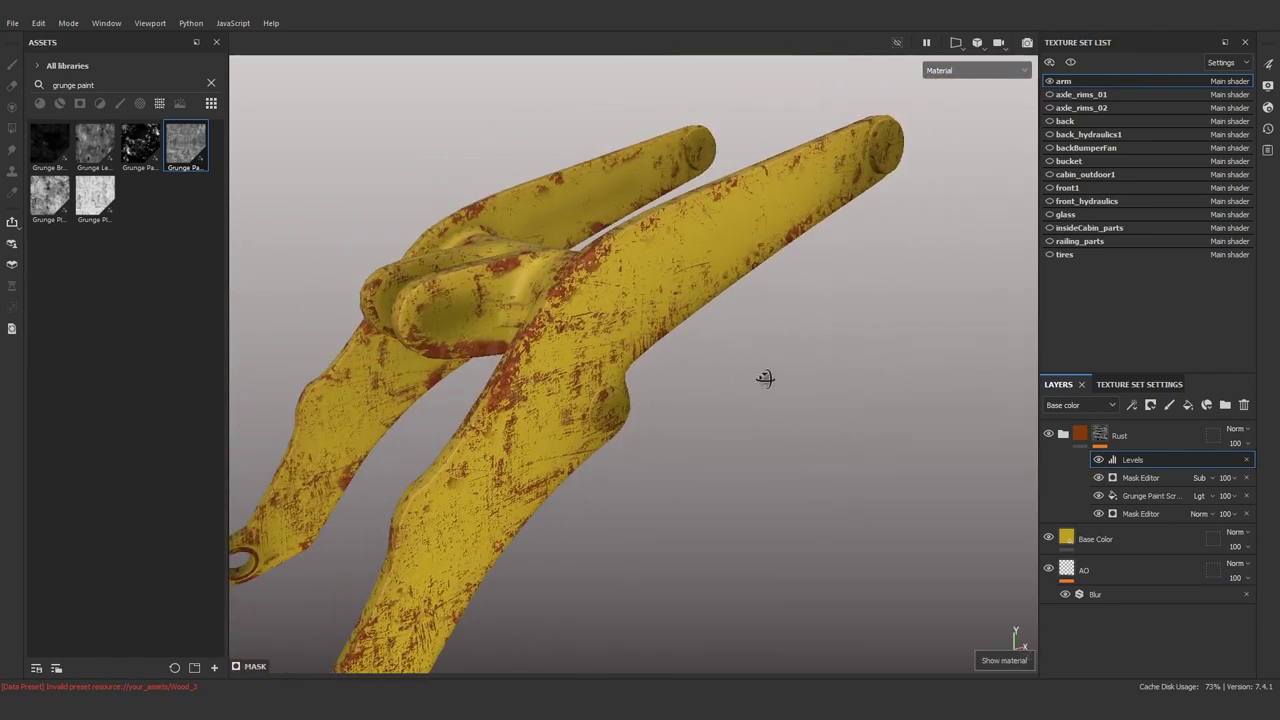
pyautogui.rightClick(1171, 433)
# Add a Metal Edge Wear generator blended with Linear Dodge.
pyautogui.click(1140, 343)
pyautogui.click(993, 370)
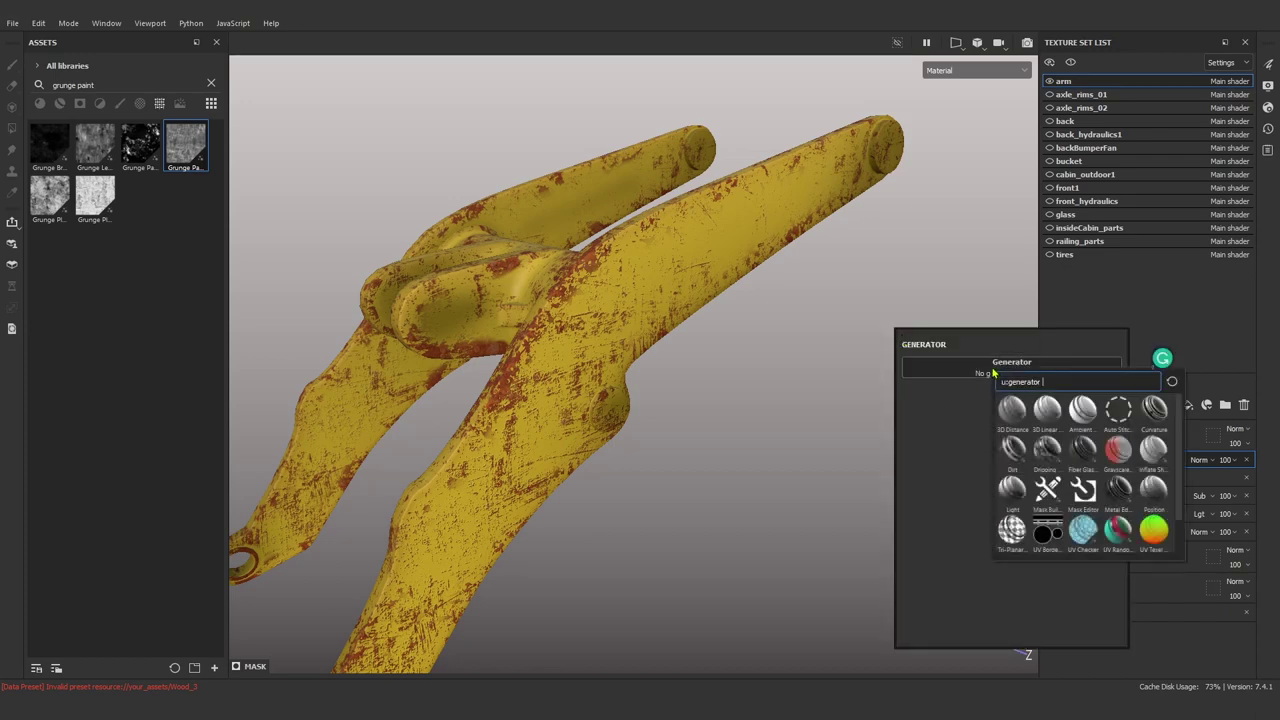
pyautogui.click(1116, 490)
pyautogui.click(1206, 460)
pyautogui.click(1222, 178)
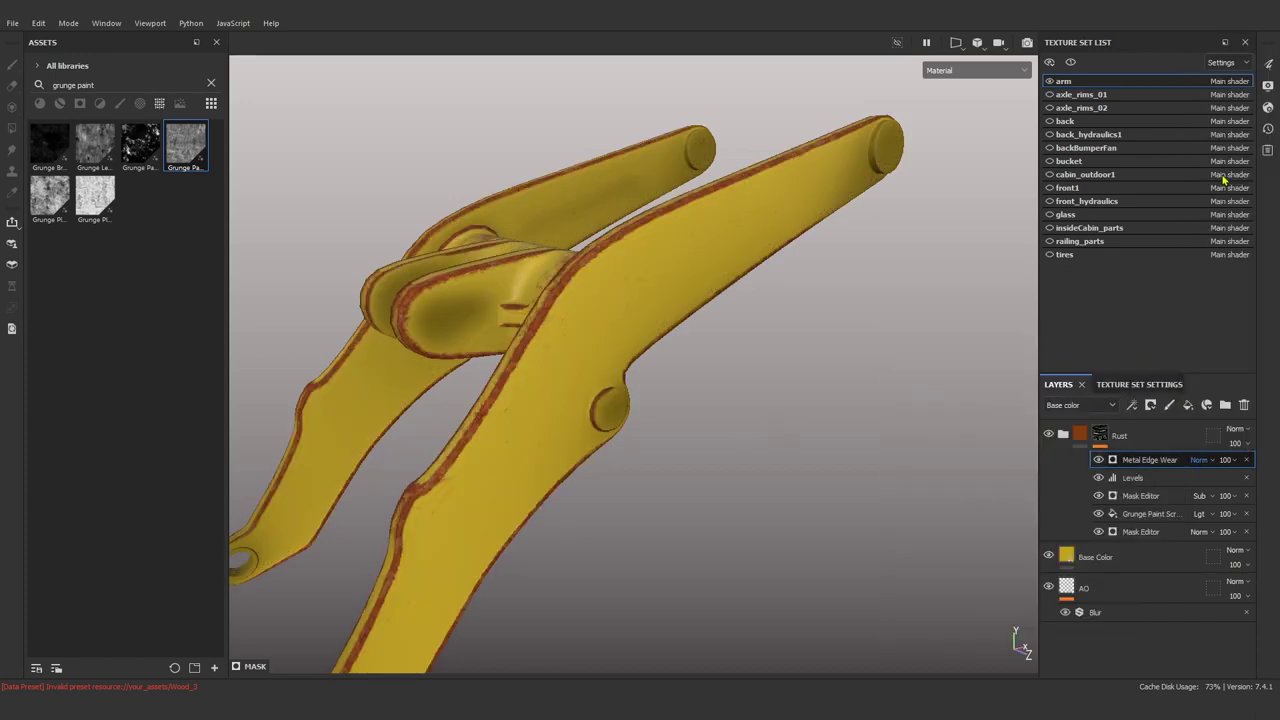
# Set the edge wear to Wear Level 0.53 and Wear Contrast 0.88.
pyautogui.keyDown('alt'); pyautogui.moveTo(640, 400); pyautogui.dragTo(650, 483); pyautogui.keyUp('alt')
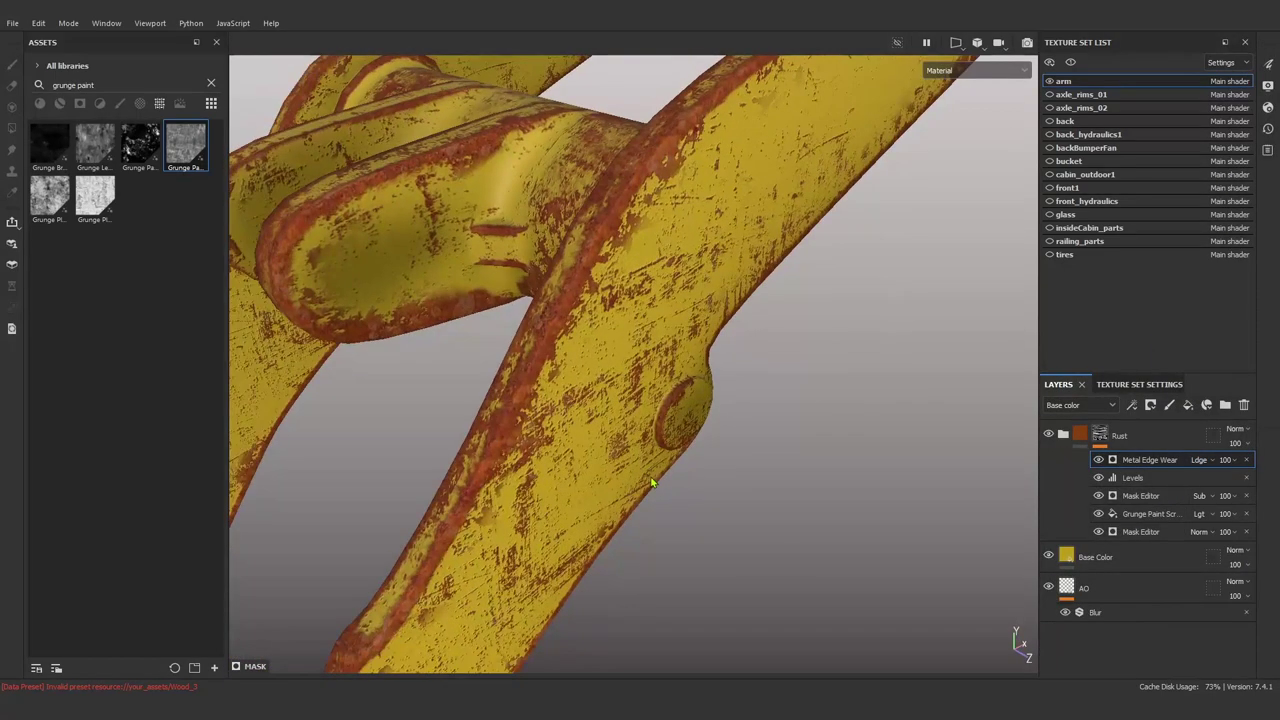
pyautogui.moveTo(828, 452)
pyautogui.mouseDown()
pyautogui.moveTo(782, 452)
pyautogui.moveTo(852, 480)
pyautogui.mouseUp()
pyautogui.scroll(-3, 751, 501)
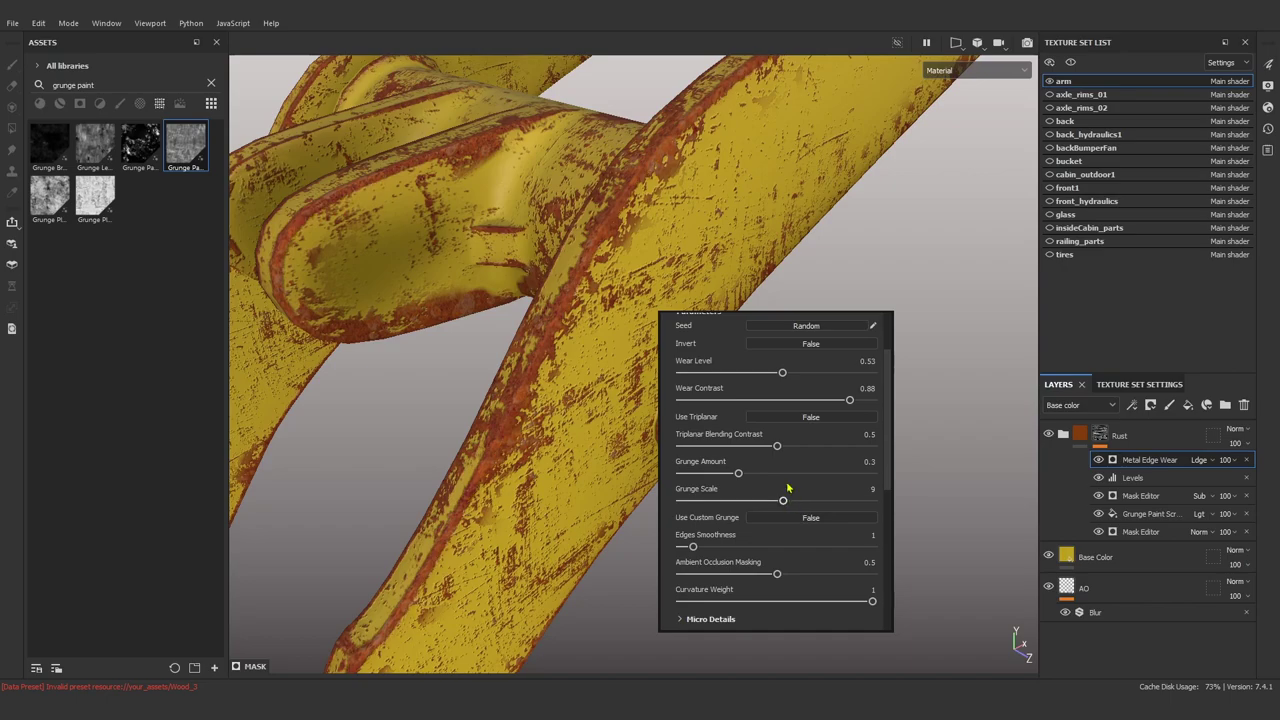
pyautogui.scroll(-2, 788, 487)
pyautogui.scroll(-3, 849, 280)
pyautogui.scroll(3, 758, 281)
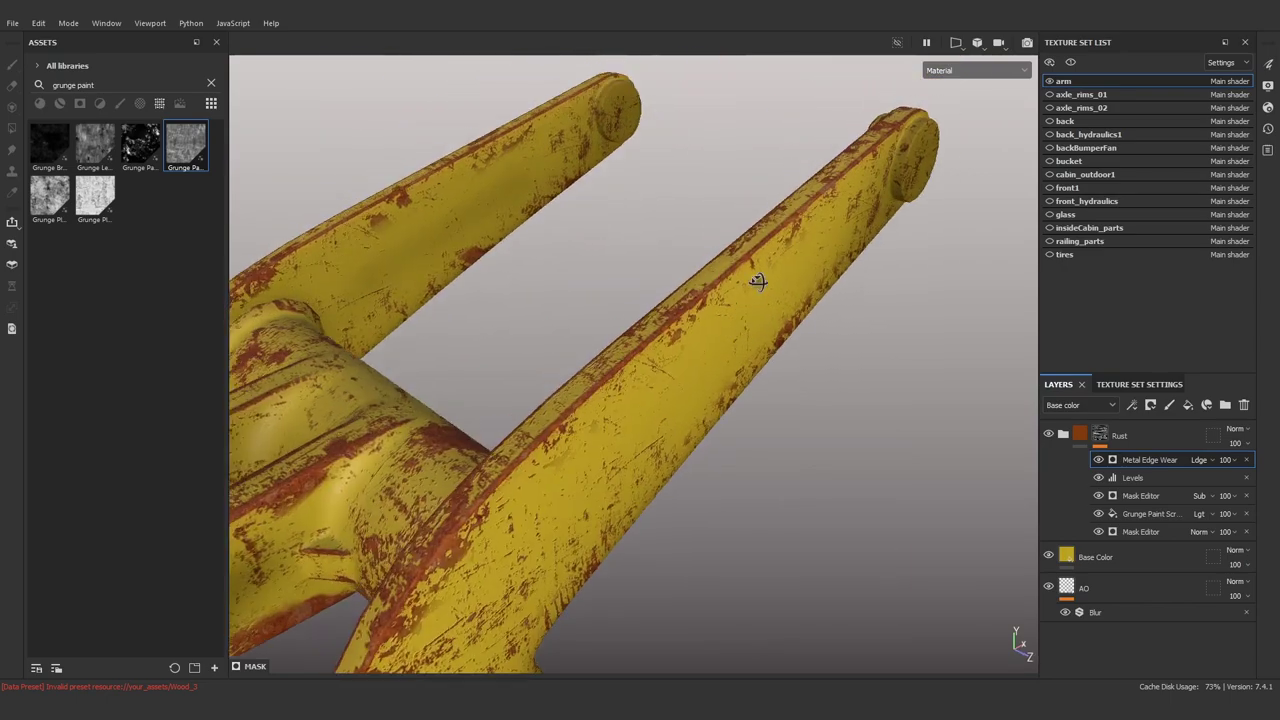
pyautogui.moveTo(758, 281)
pyautogui.keyDown('alt'); pyautogui.mouseDown()
pyautogui.moveTo(741, 272)
pyautogui.moveTo(886, 266)
pyautogui.moveTo(757, 334)
pyautogui.moveTo(677, 348)
pyautogui.moveTo(614, 334)
pyautogui.mouseUp(); pyautogui.keyUp('alt')
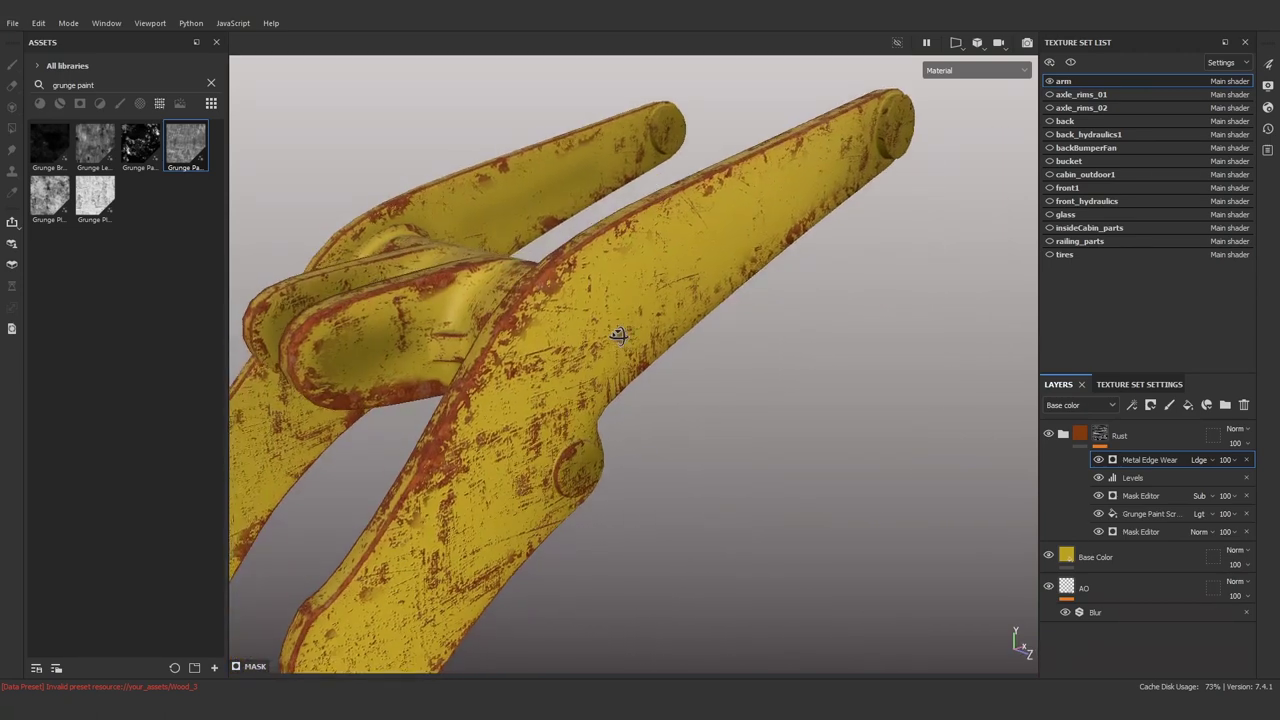
pyautogui.rightClick(1150, 460)
# Try a Grunge Paint Scratched fill on Subtract at 36 opacity in the rust mask, then delete it.
pyautogui.click(1140, 373)
pyautogui.click(921, 608)
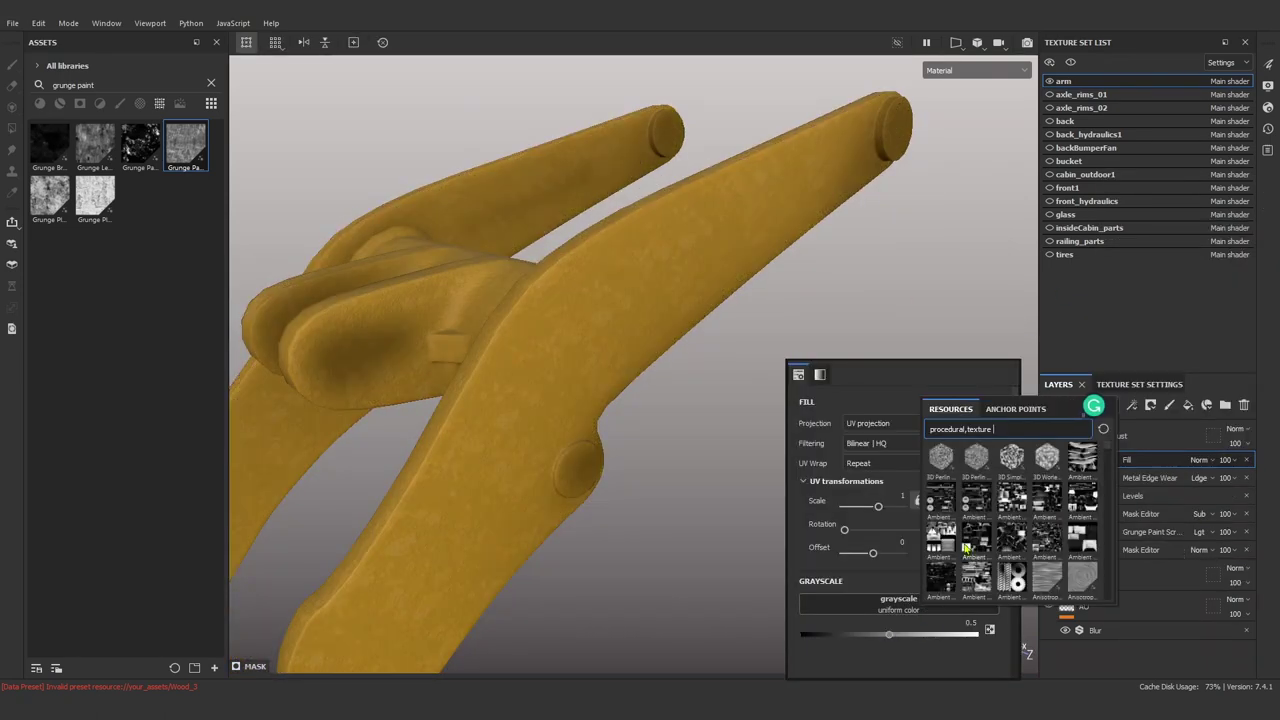
pyautogui.write('grunge ')
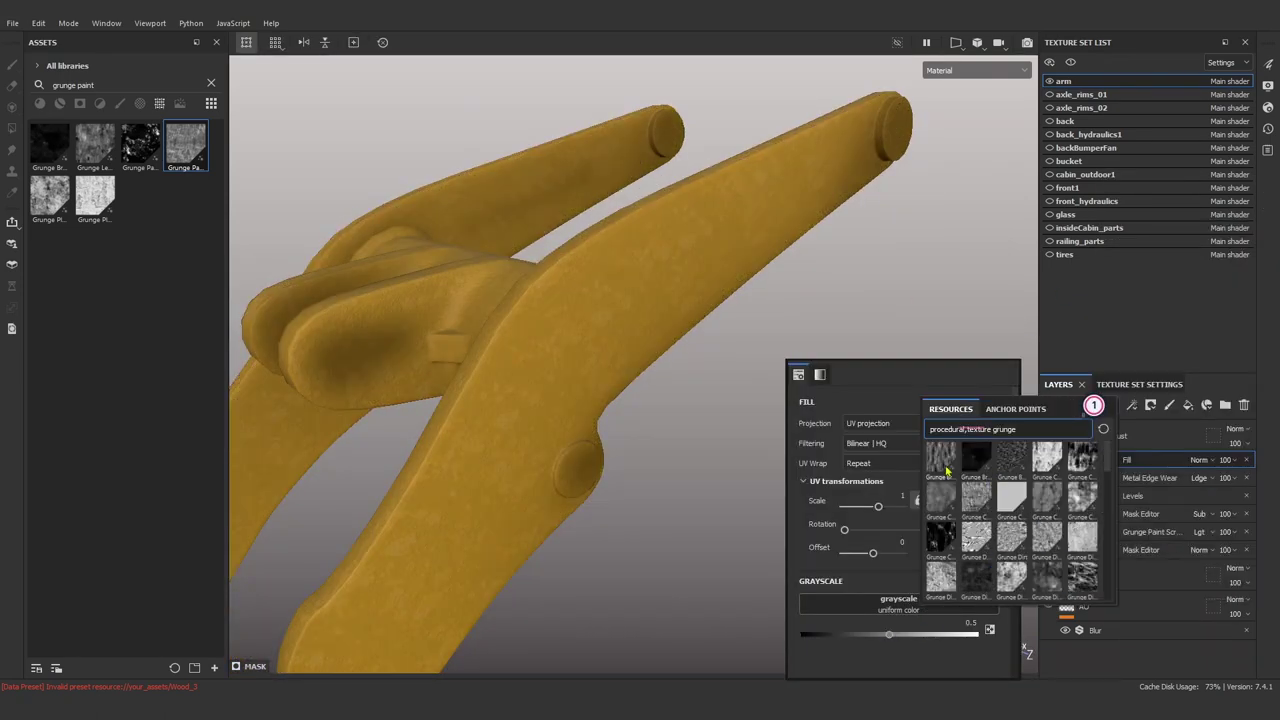
pyautogui.write('paint')
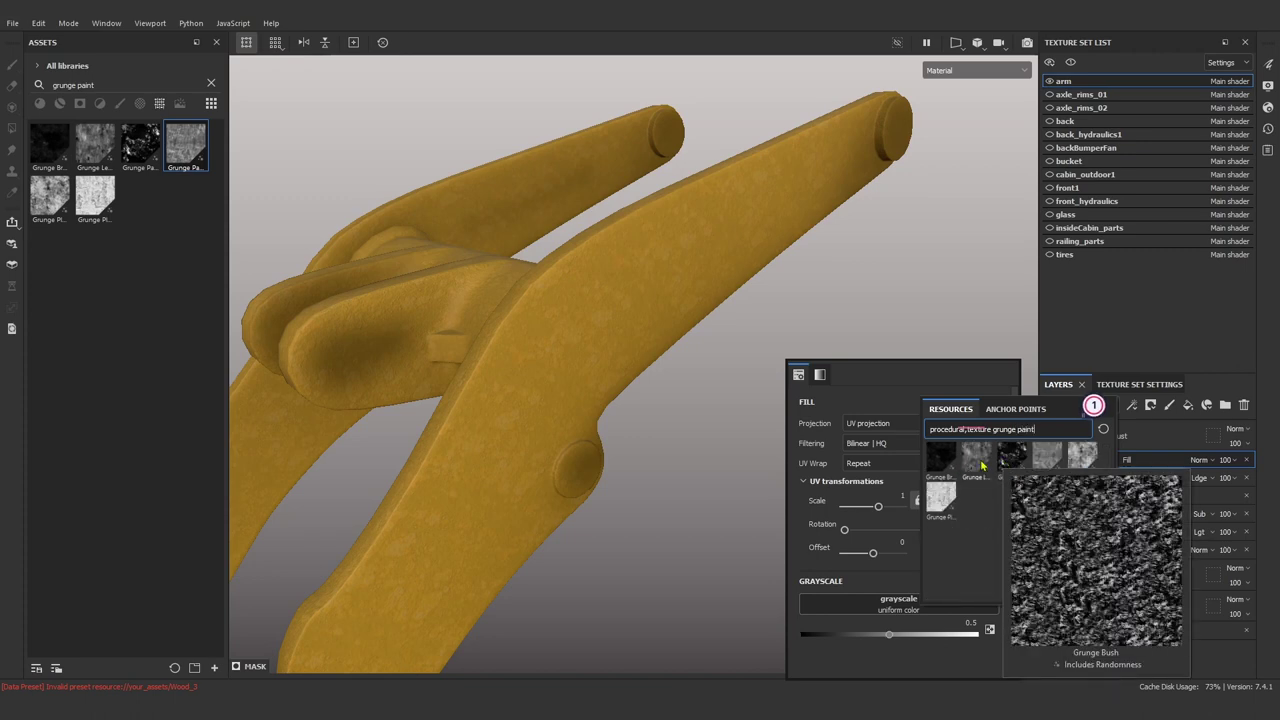
pyautogui.click(1046, 458)
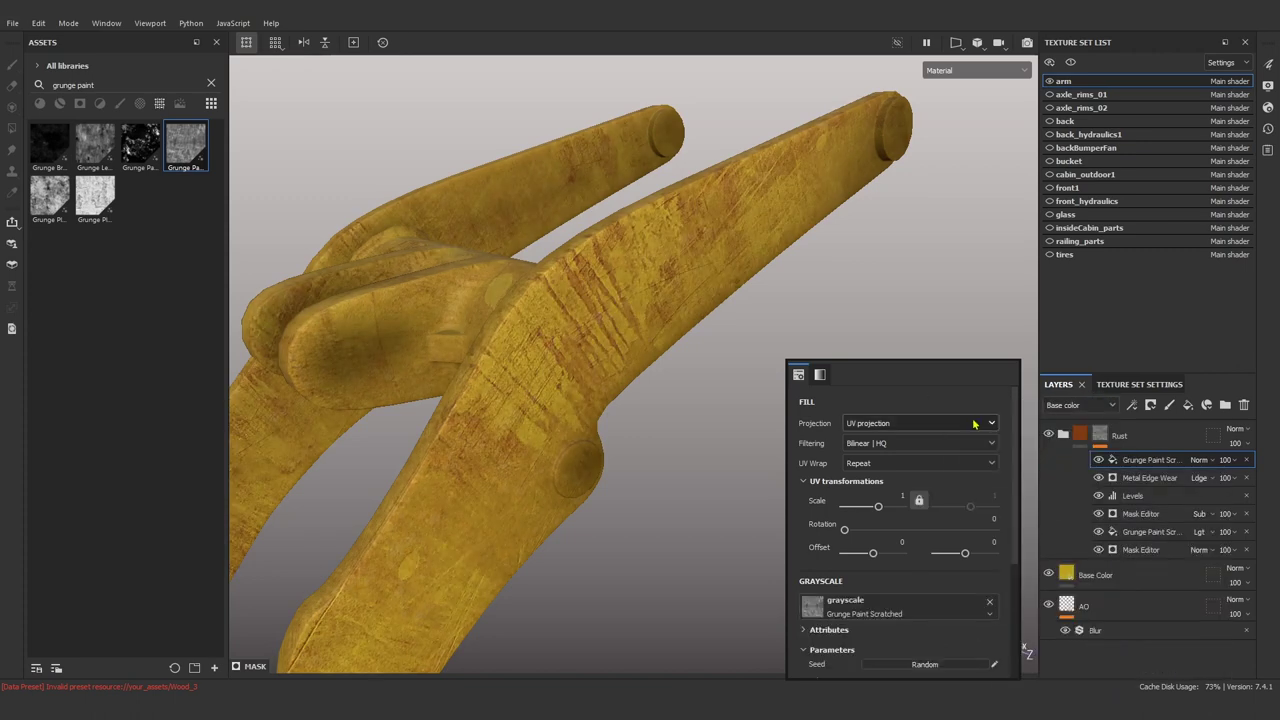
pyautogui.click(1205, 460)
pyautogui.click(1200, 230)
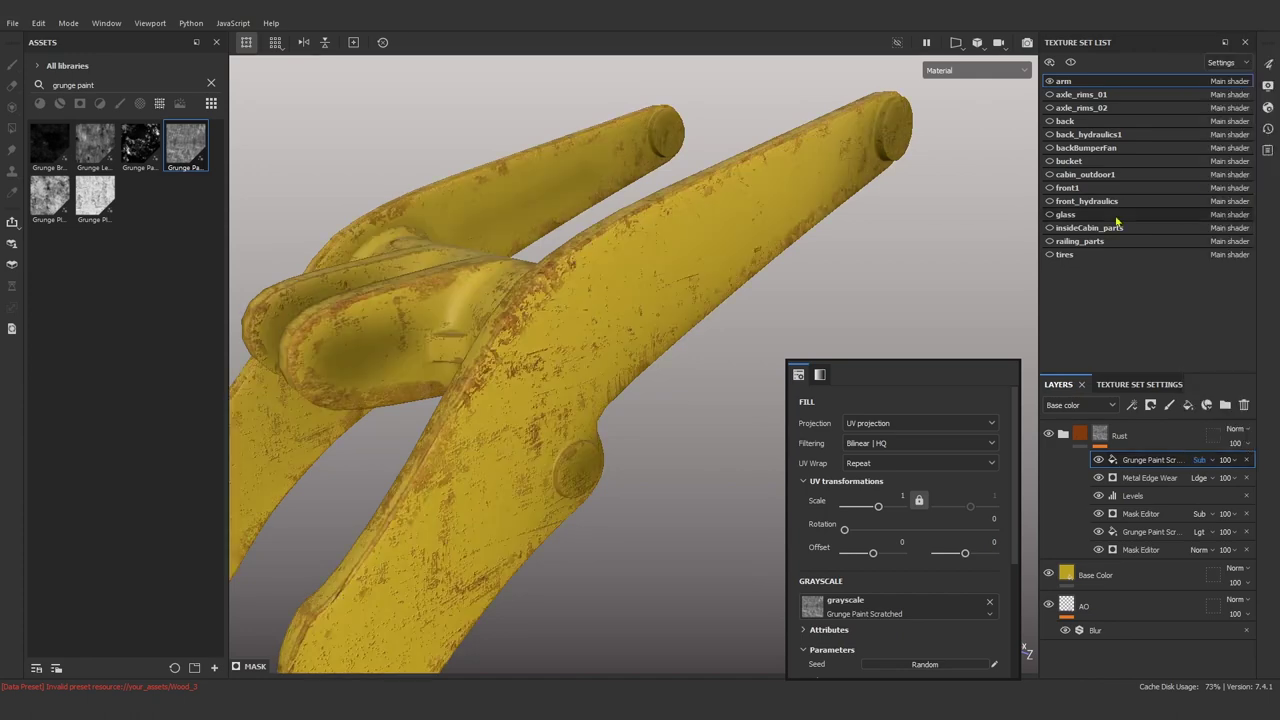
pyautogui.click(1225, 460)
pyautogui.moveTo(1262, 484)
pyautogui.mouseDown()
pyautogui.moveTo(1237, 484)
pyautogui.moveTo(1272, 483)
pyautogui.mouseUp()
pyautogui.click(1246, 460)
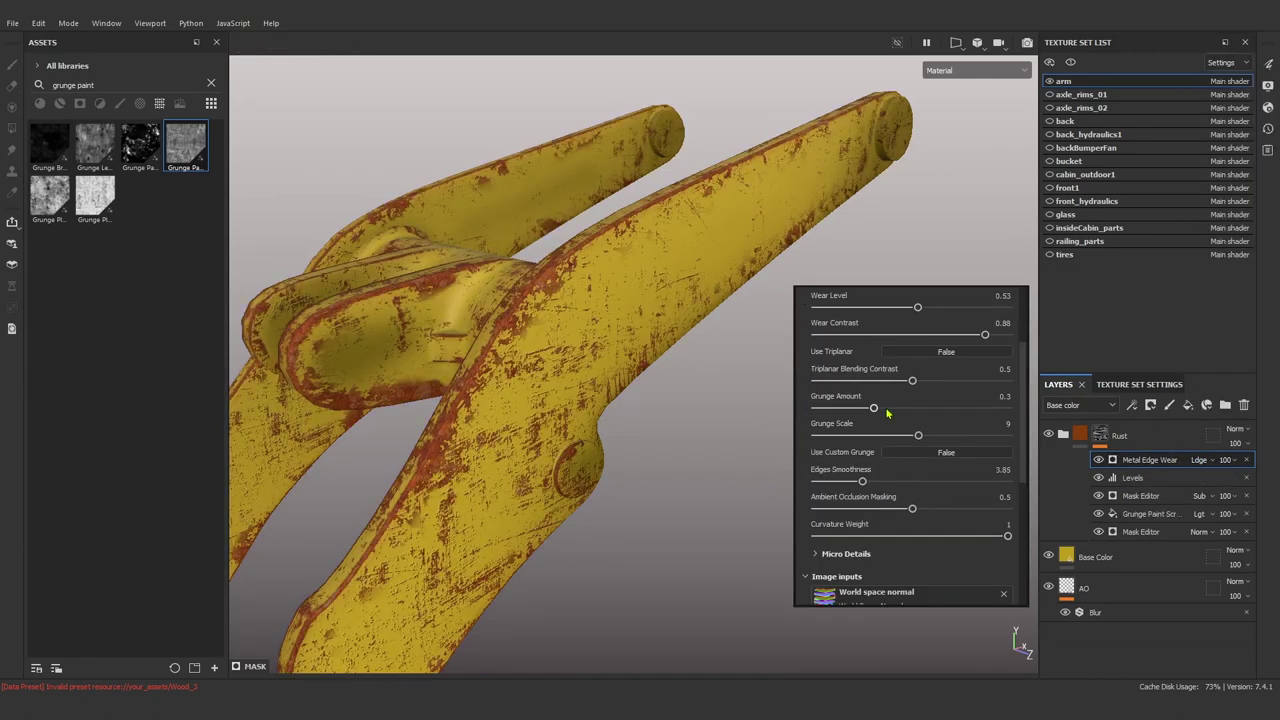
# Raise the Metal Edge Wear Wear Level to 0.62.
pyautogui.scroll(2, 900, 480)
pyautogui.moveTo(919, 390); pyautogui.dragTo(935, 390)
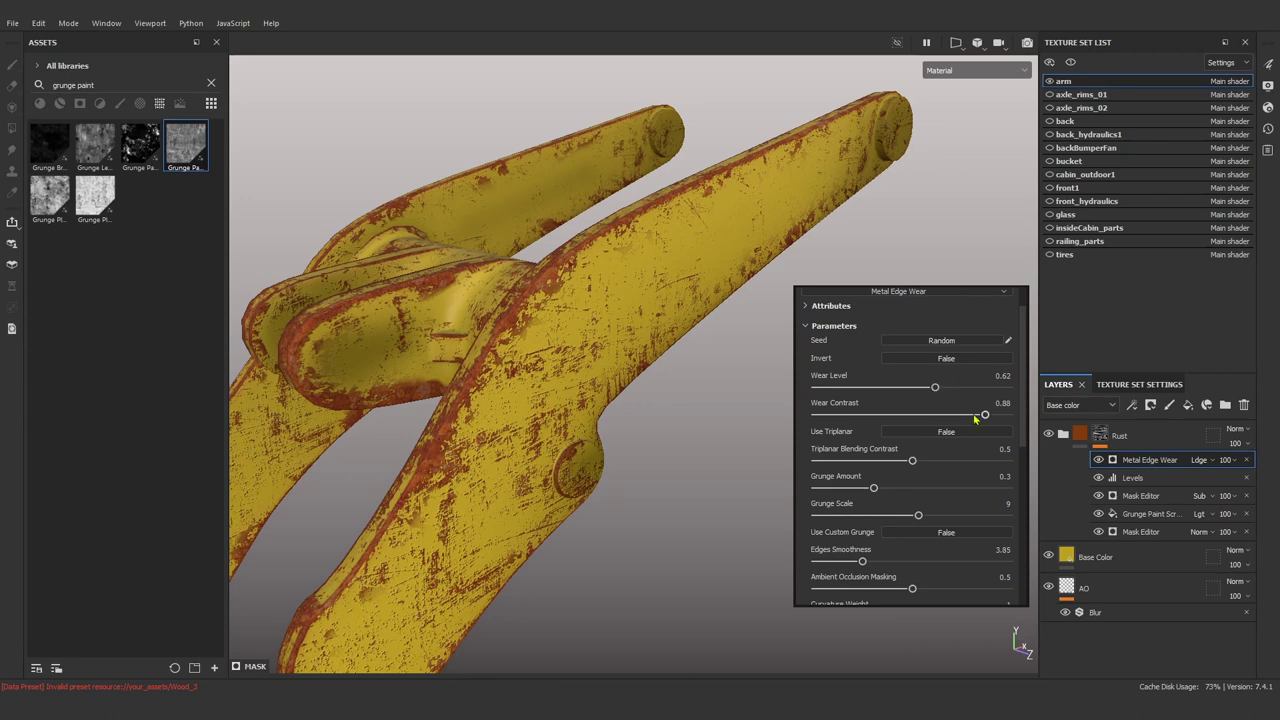
pyautogui.scroll(-2, 880, 491)
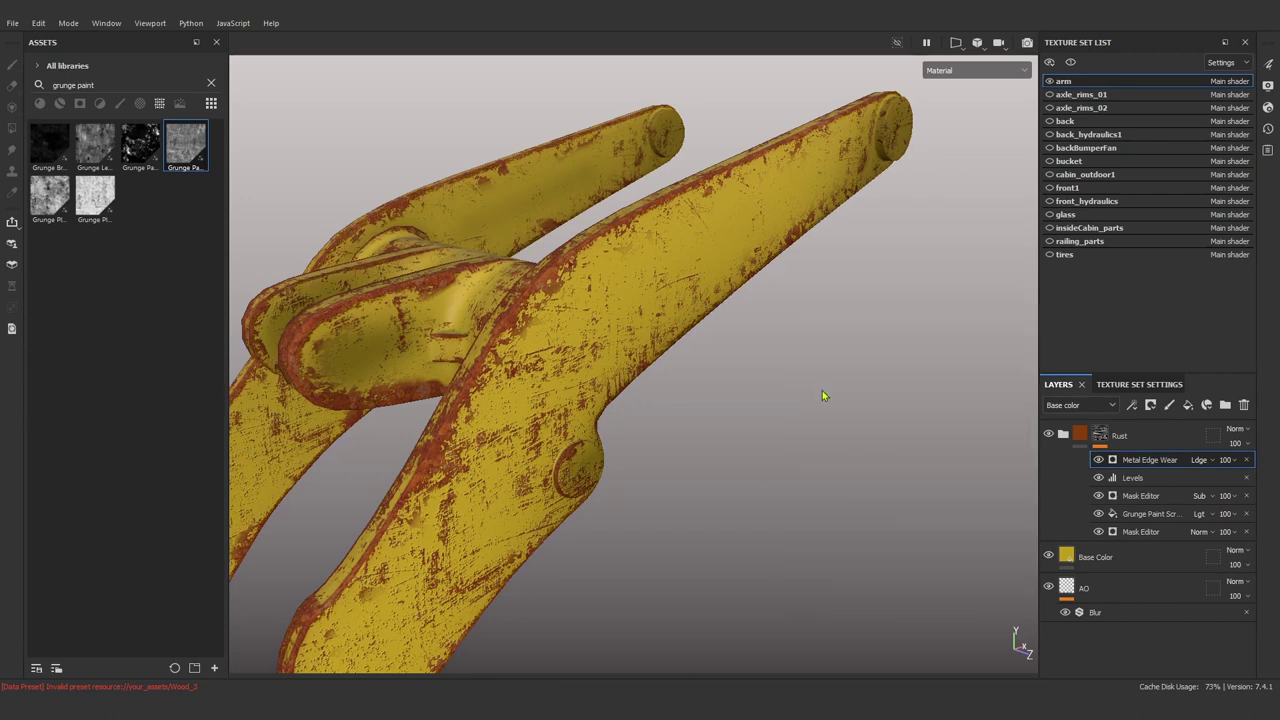
pyautogui.moveTo(822, 390)
pyautogui.keyDown('alt'); pyautogui.mouseDown()
pyautogui.moveTo(700, 362)
pyautogui.moveTo(881, 457)
pyautogui.mouseUp(); pyautogui.keyUp('alt')
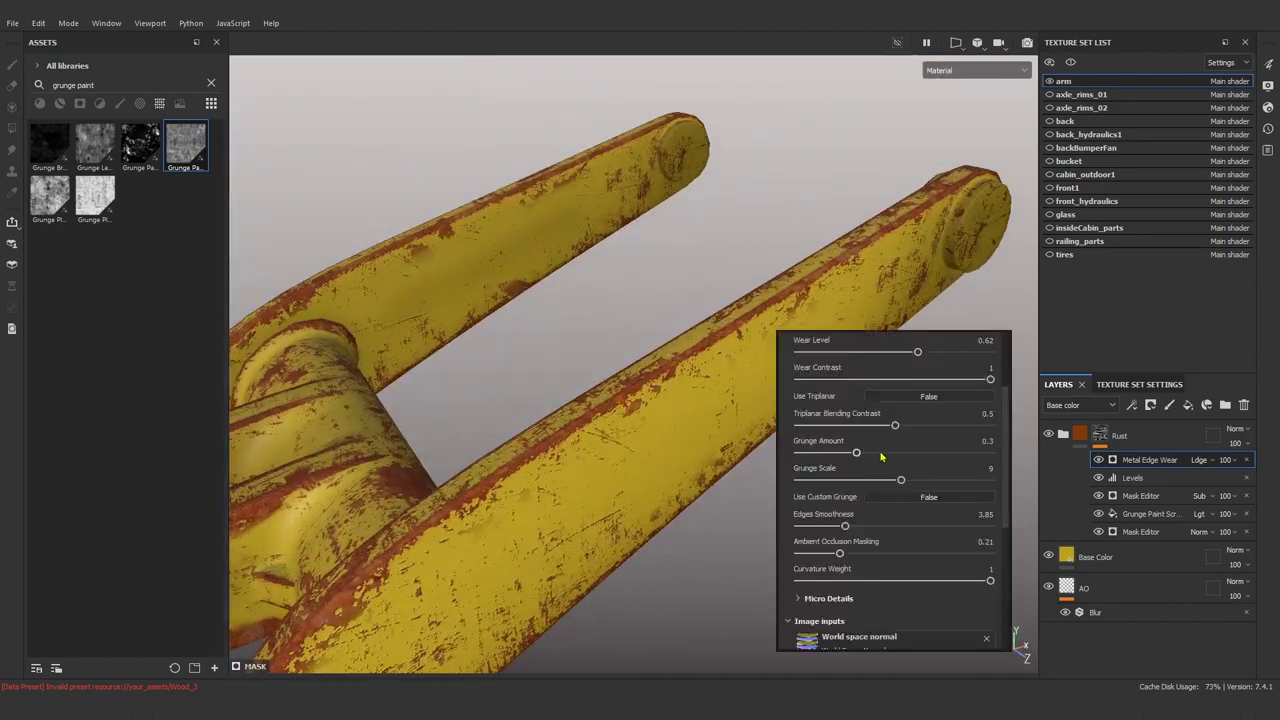
pyautogui.scroll(-2, 907, 587)
# Lower Curvature Weight to 0.51 to reduce the rust.
pyautogui.click(884, 501)
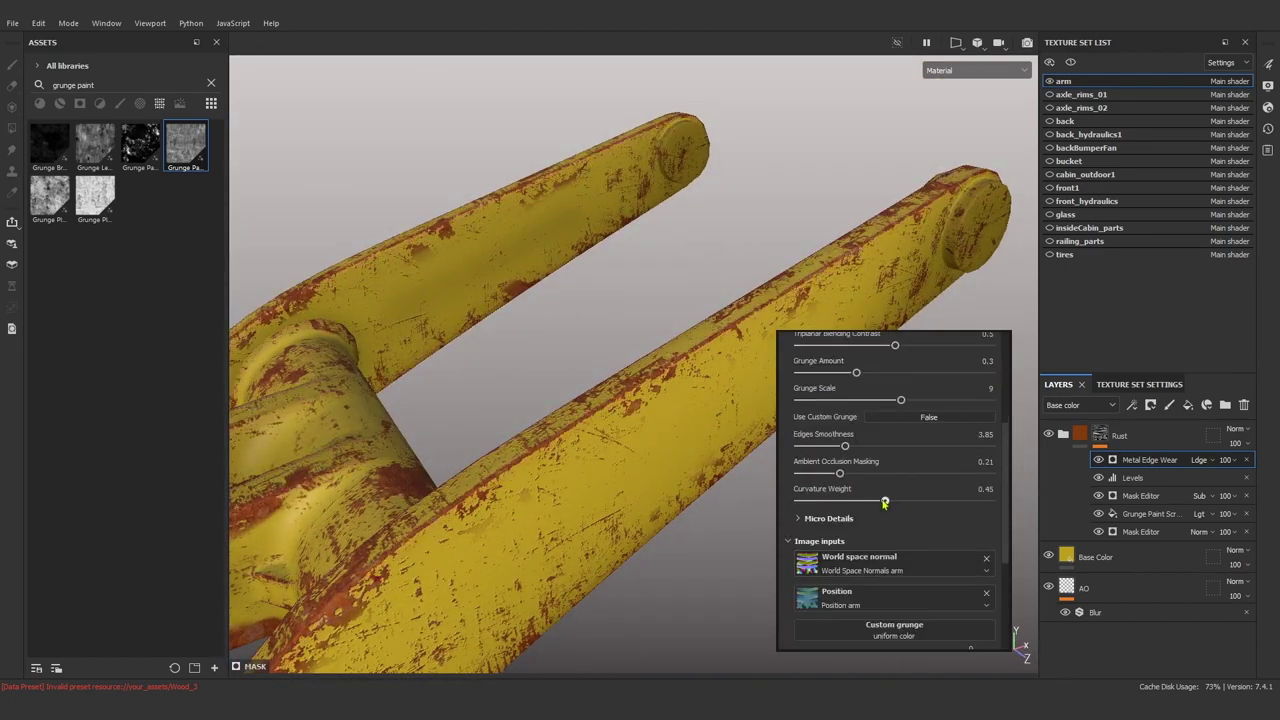
pyautogui.keyDown('alt'); pyautogui.moveTo(880, 502); pyautogui.dragTo(812, 452); pyautogui.keyUp('alt')
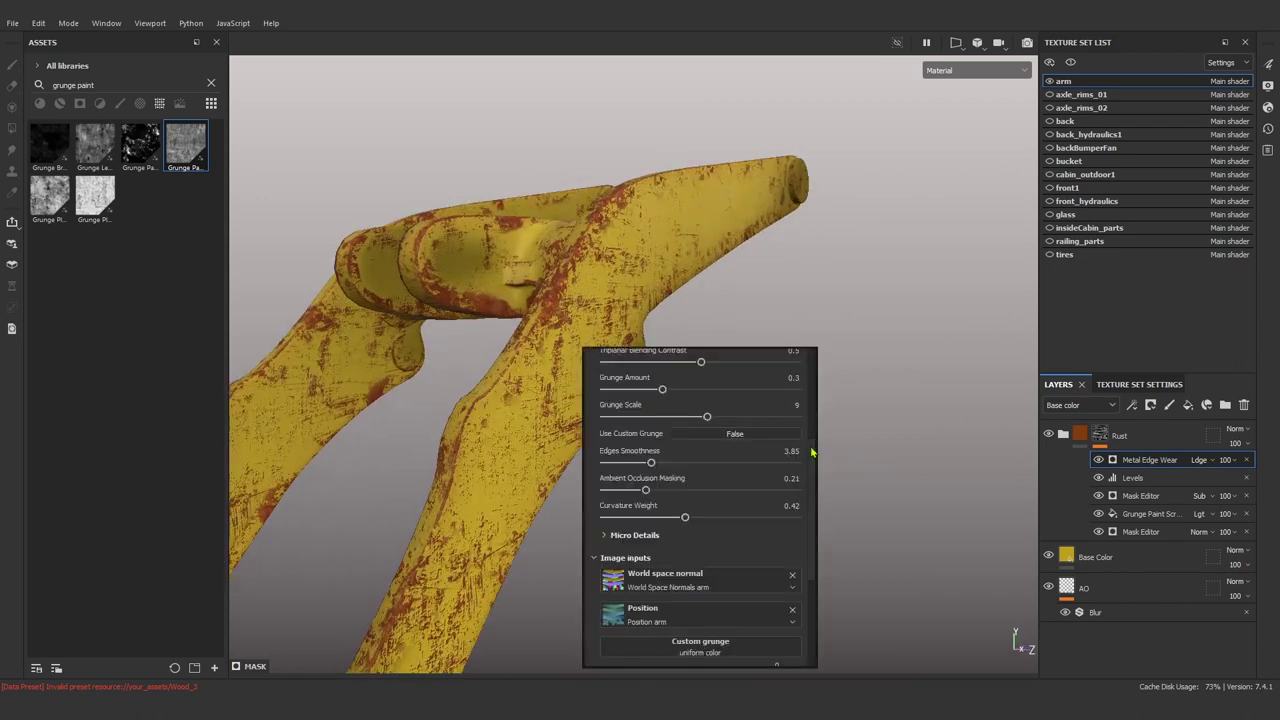
pyautogui.scroll(-3, 699, 519)
pyautogui.scroll(1, 699, 519)
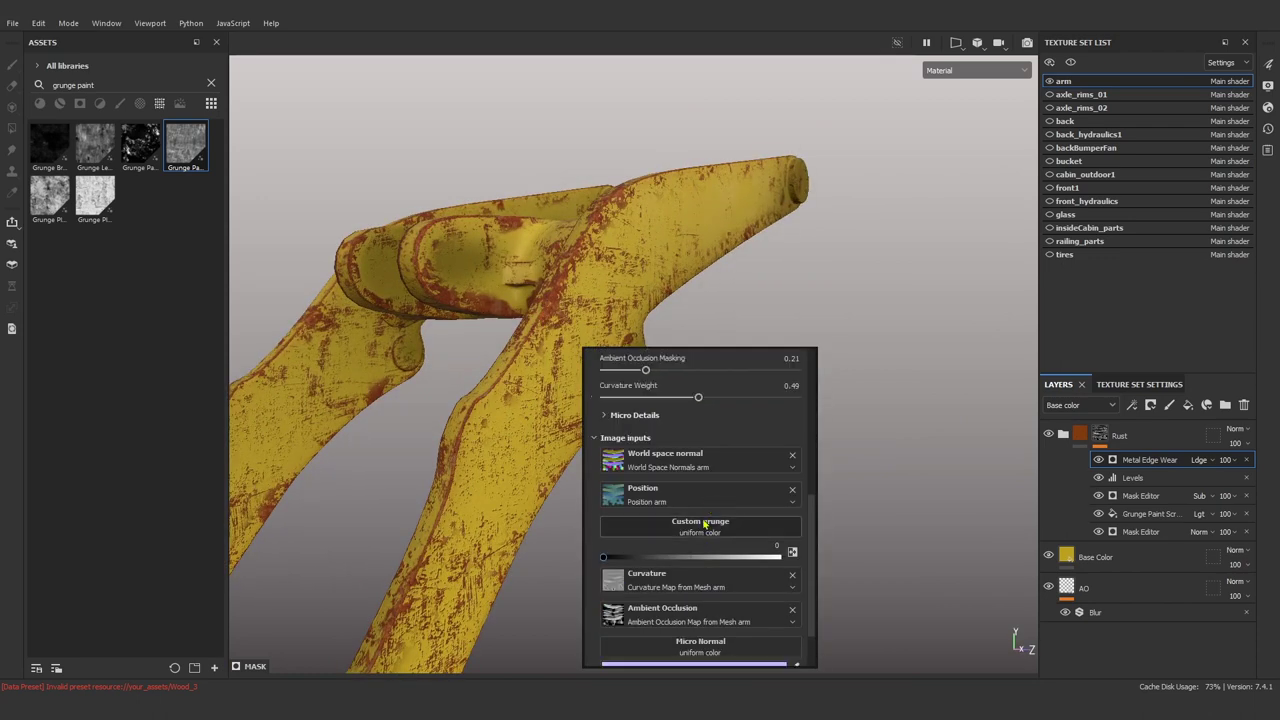
# Try Anisotropic Radial as the custom grunge, then clear it back to uniform color.
pyautogui.click(700, 526)
pyautogui.click(864, 496)
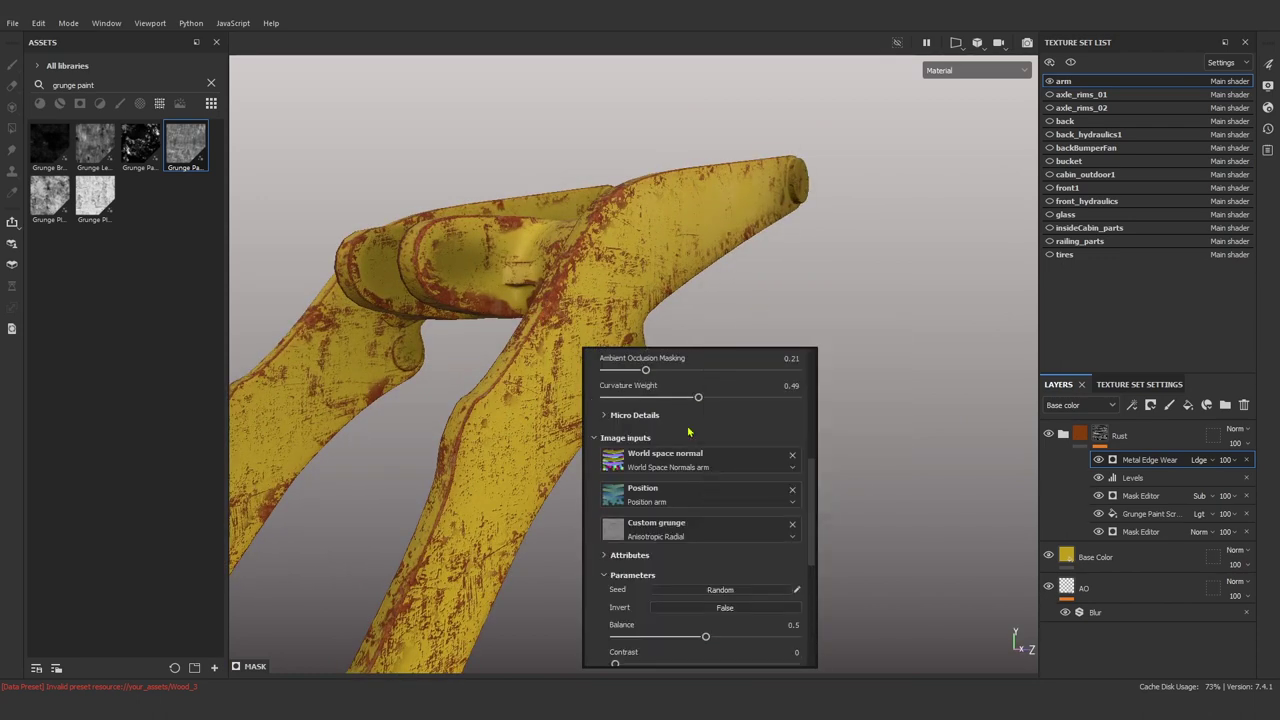
pyautogui.scroll(5, 688, 431)
pyautogui.scroll(-2, 688, 431)
pyautogui.scroll(-3, 720, 480)
pyautogui.click(792, 524)
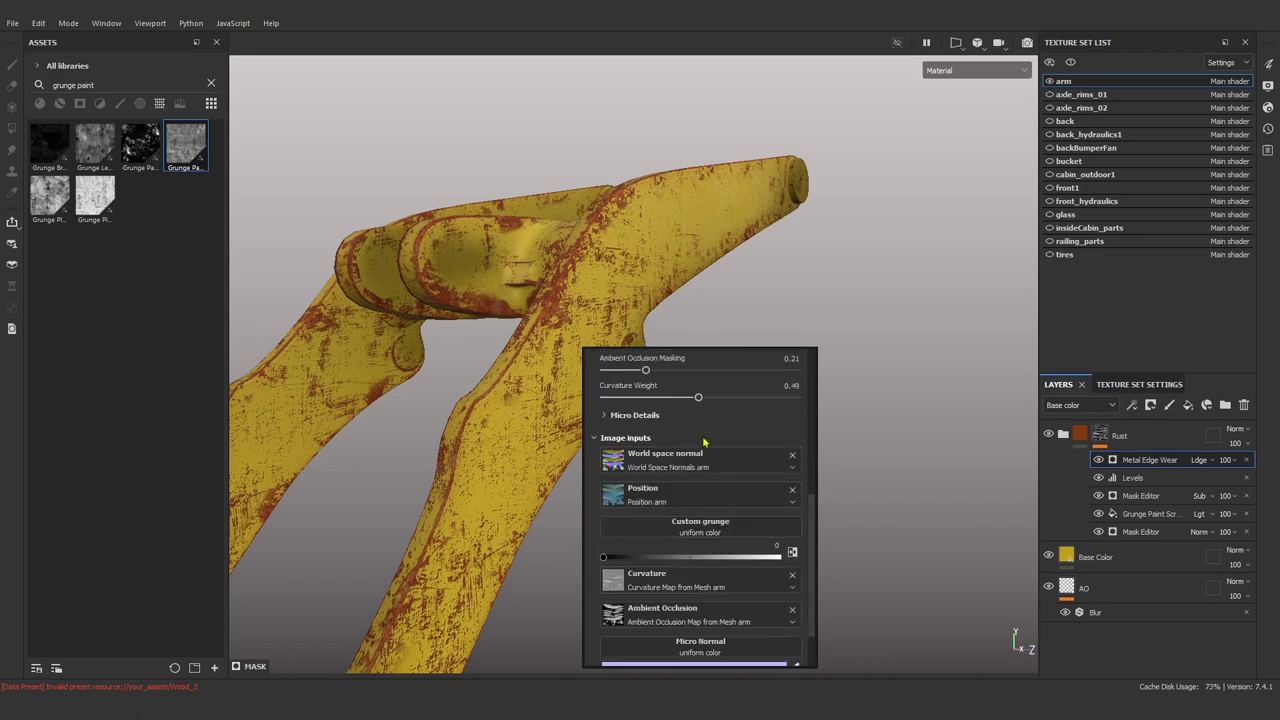
# Set Edges Smoothness 5.35 and AO Masking 0.11, then check the rust all around the arm.
pyautogui.moveTo(645, 371); pyautogui.dragTo(626, 371)
pyautogui.scroll(2, 645, 391)
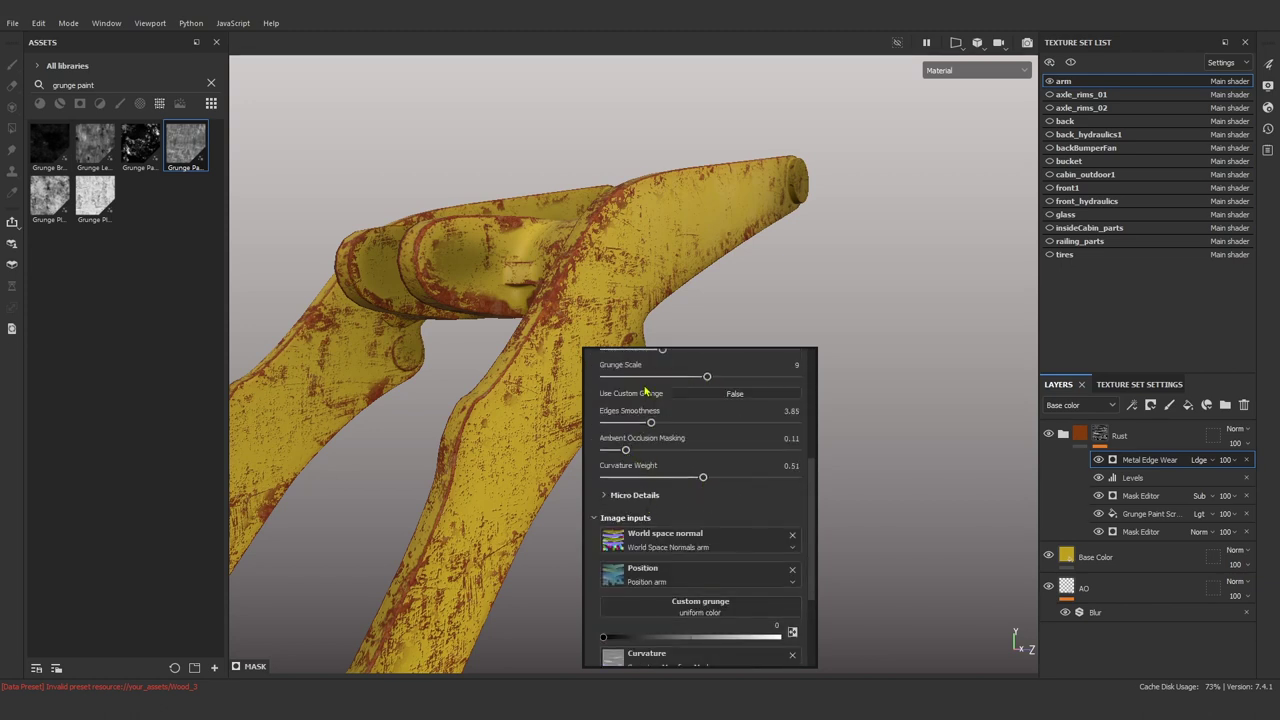
pyautogui.moveTo(661, 425); pyautogui.dragTo(669, 425)
pyautogui.scroll(2, 694, 443)
pyautogui.scroll(2, 694, 430)
pyautogui.scroll(-2, 698, 397)
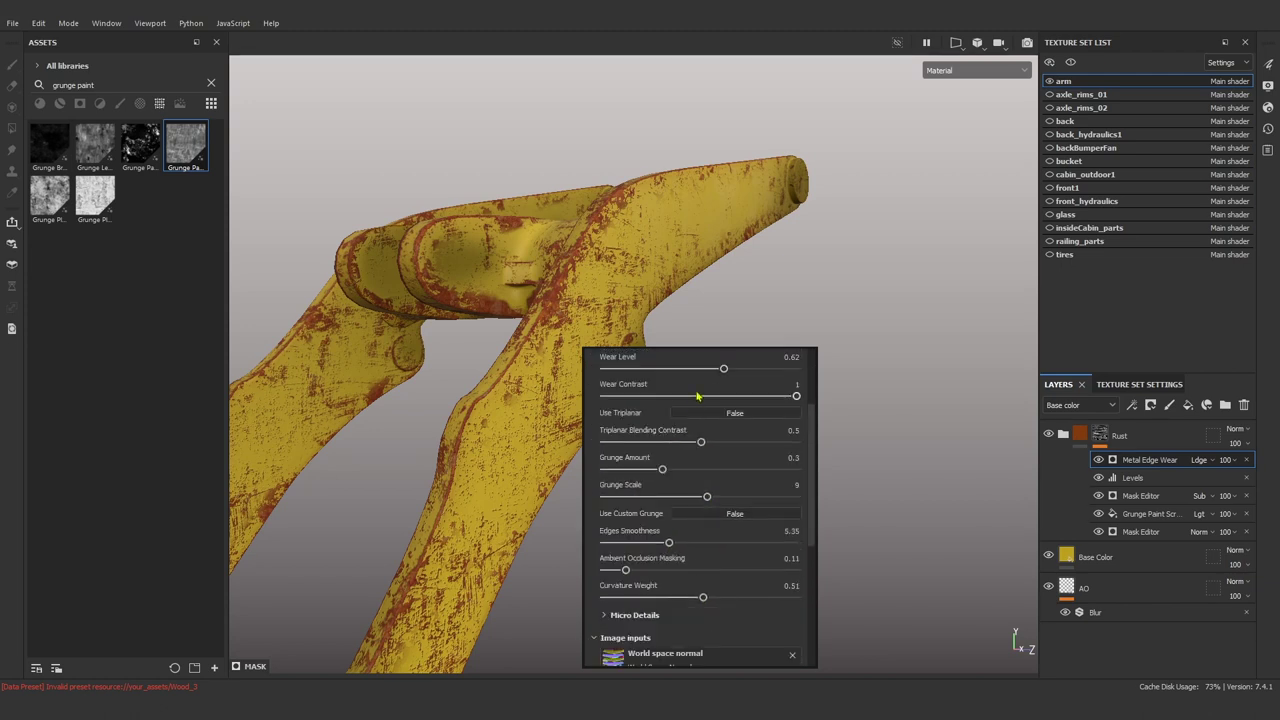
pyautogui.moveTo(765, 311)
pyautogui.keyDown('alt'); pyautogui.mouseDown()
pyautogui.moveTo(651, 551)
pyautogui.moveTo(857, 314)
pyautogui.moveTo(626, 514)
pyautogui.moveTo(637, 386)
pyautogui.moveTo(700, 380)
pyautogui.mouseUp(); pyautogui.keyUp('alt')
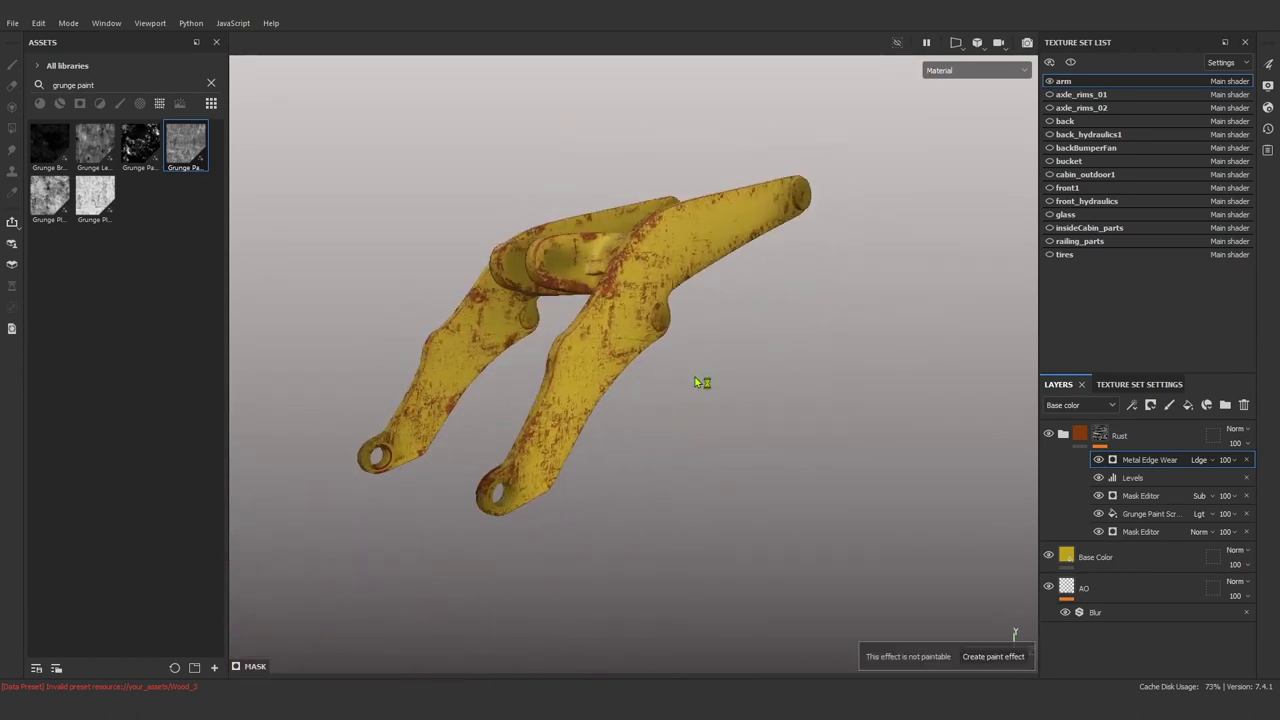
# Save the project into the Substance Painter Advanced Tutorial folder, replacing the existing file.
pyautogui.hotkey('ctrl', 's')
pyautogui.doubleClick(150, 170)
pyautogui.doubleClick(141, 306)
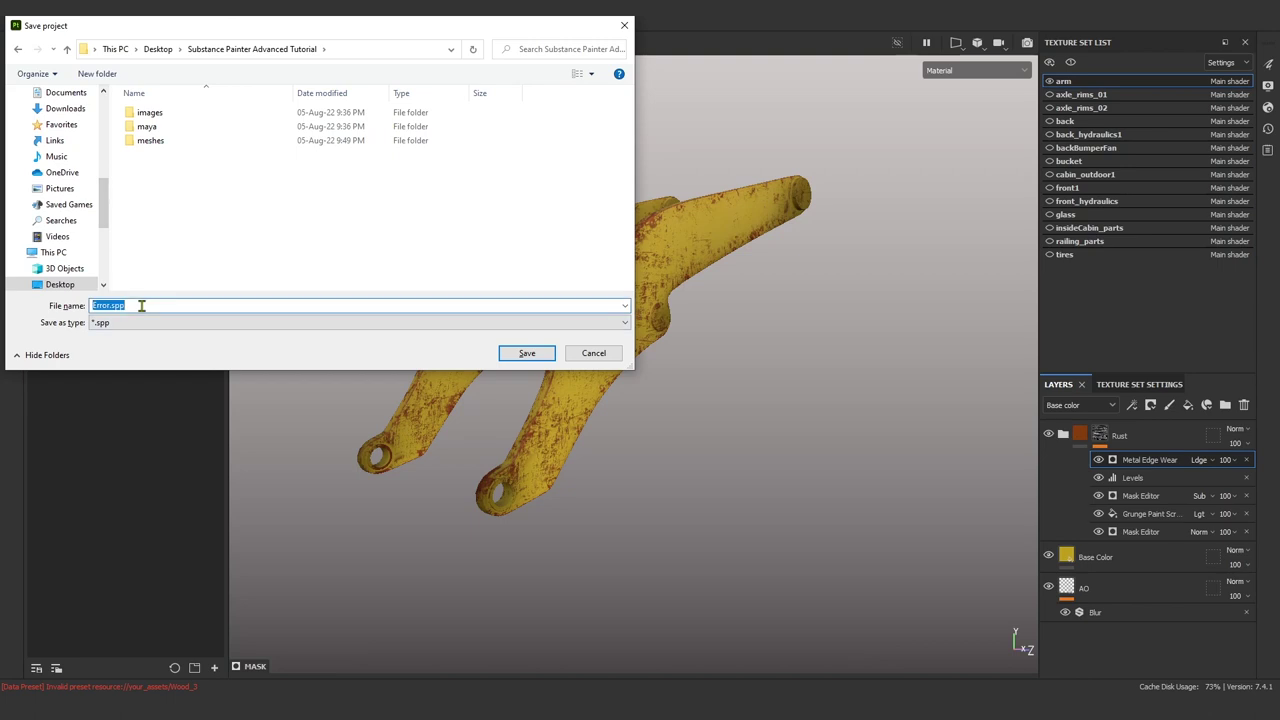
pyautogui.click(540, 353)
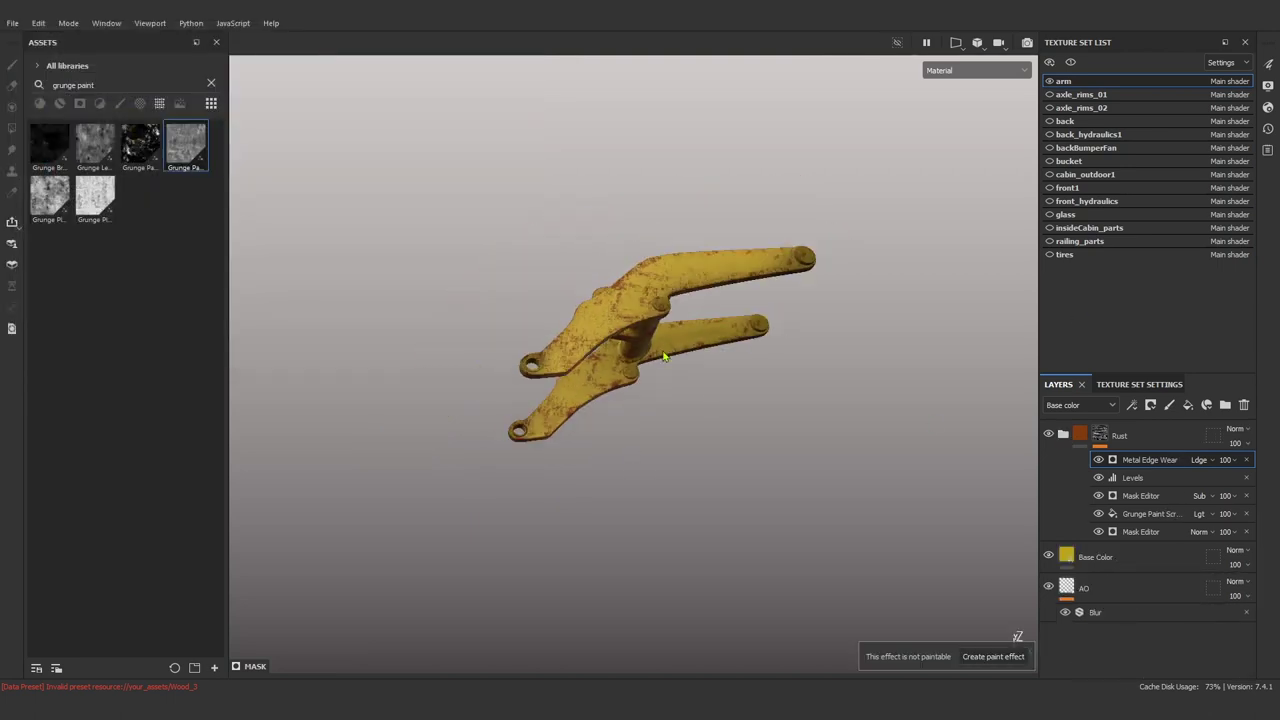
# Hide and reshow Metal Edge Wear to compare the rust on the arm.
pyautogui.keyDown('alt'); pyautogui.moveTo(680, 400); pyautogui.dragTo(723, 434); pyautogui.keyUp('alt')
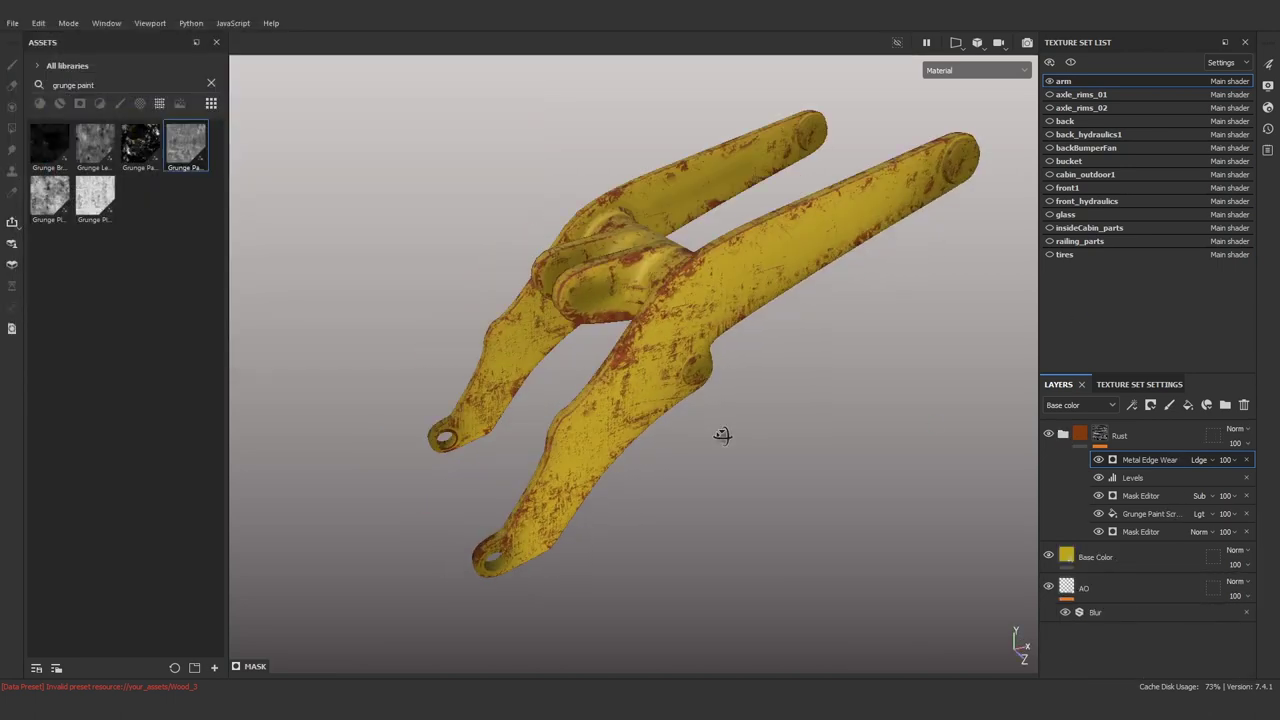
pyautogui.click(1098, 459)
pyautogui.click(1098, 459)
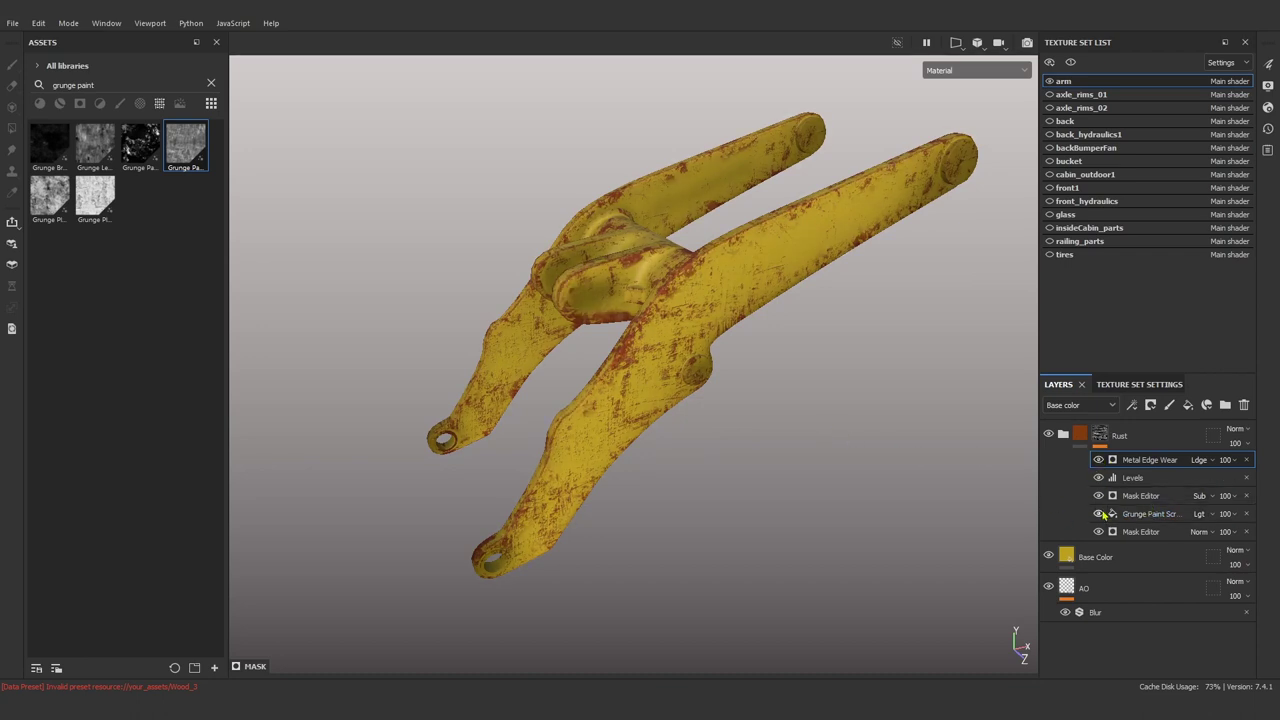
# Lower the Grunge Paint Scratched effect's opacity to 90 and inspect the arm from several angles.
pyautogui.click(1150, 513)
pyautogui.click(1225, 513)
pyautogui.moveTo(1228, 531); pyautogui.dragTo(1267, 538)
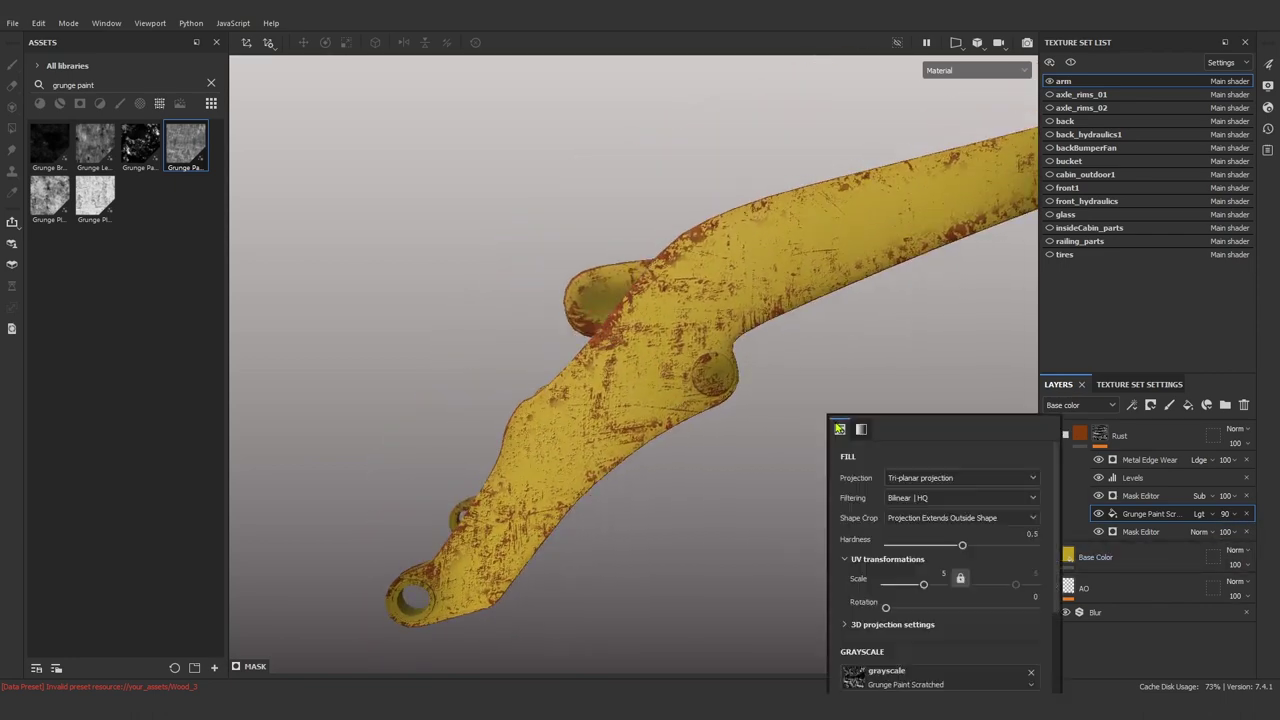
pyautogui.press('f')
pyautogui.keyDown('alt'); pyautogui.moveTo(786, 380); pyautogui.dragTo(900, 400); pyautogui.keyUp('alt')
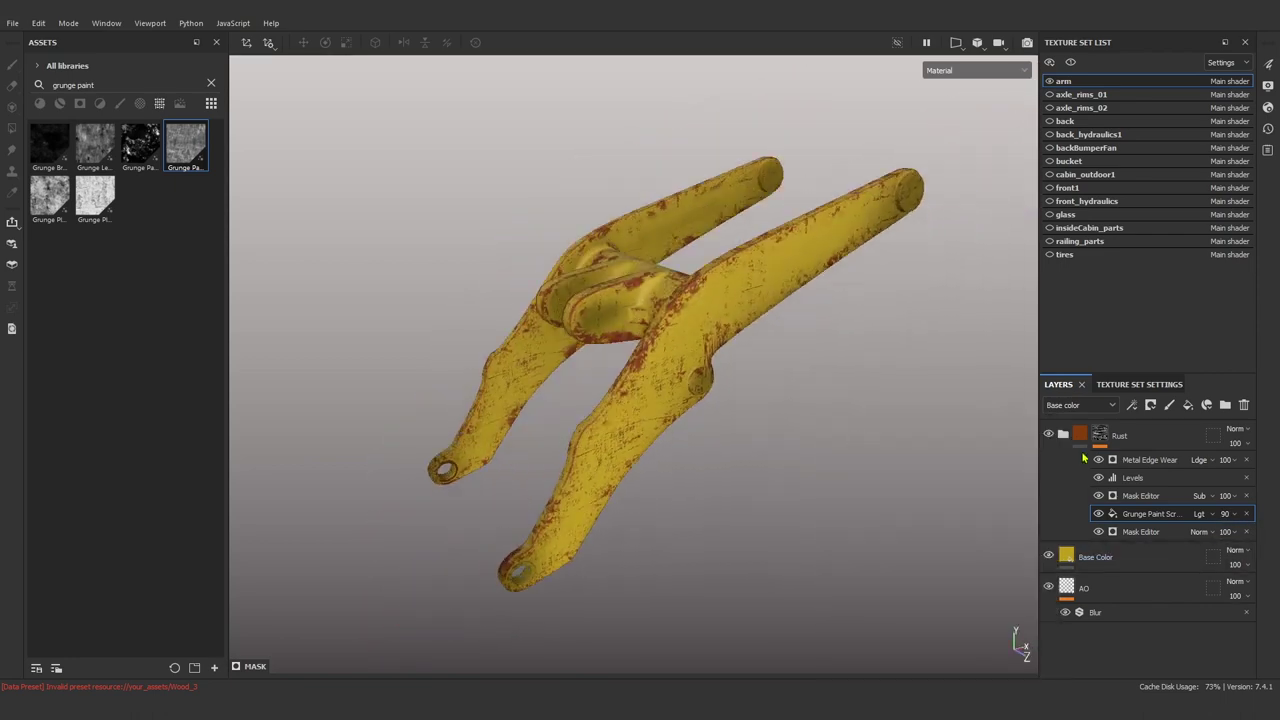
pyautogui.moveTo(760, 430)
pyautogui.keyDown('alt'); pyautogui.mouseDown()
pyautogui.moveTo(709, 457)
pyautogui.moveTo(808, 494)
pyautogui.moveTo(943, 437)
pyautogui.moveTo(737, 381)
pyautogui.moveTo(601, 447)
pyautogui.mouseUp(); pyautogui.keyUp('alt')
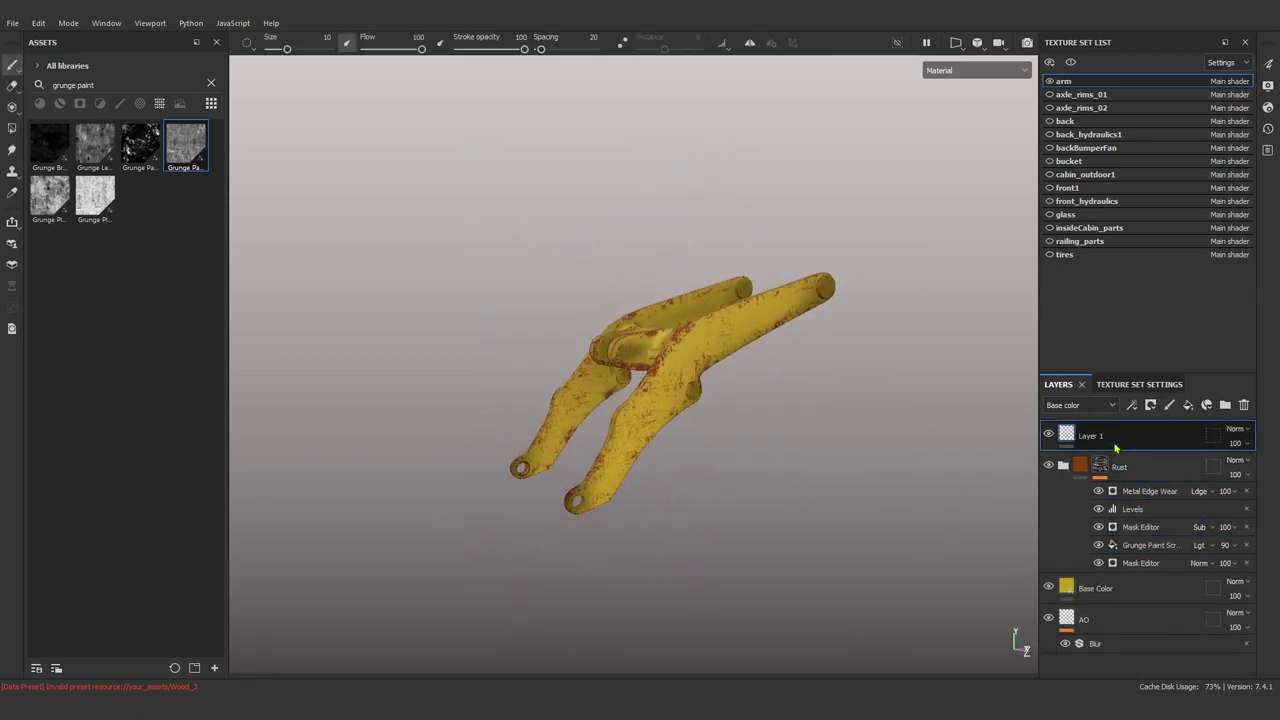
# Add a paint effect named Add Detail to the rust mask.
pyautogui.rightClick(1145, 470)
pyautogui.click(1180, 375)
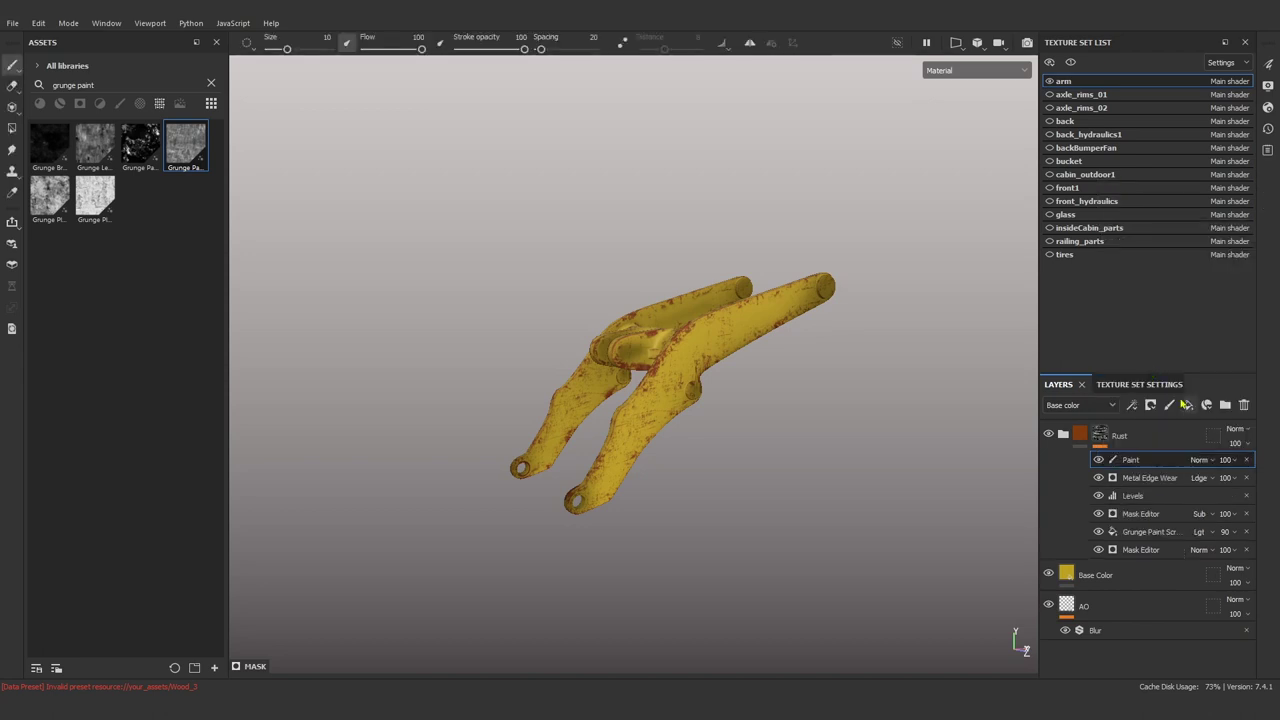
pyautogui.doubleClick(1134, 460)
pyautogui.write('Add Detail')
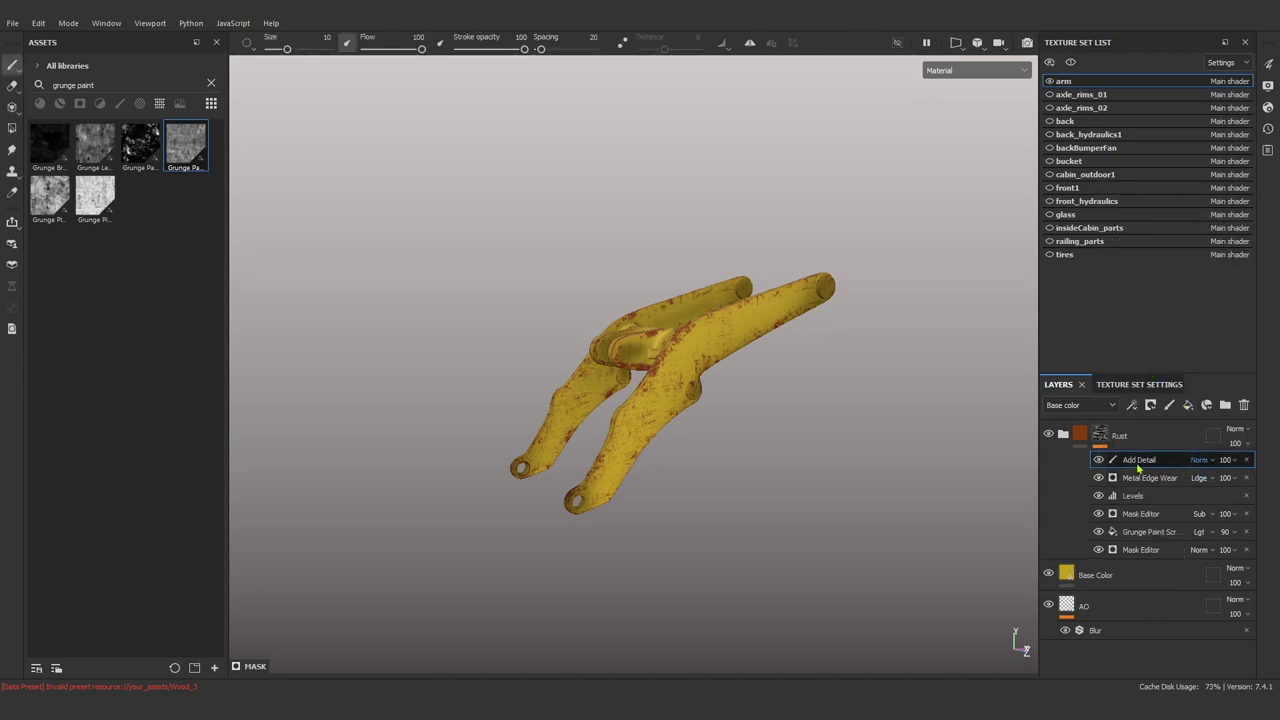
# Group the Rust folder and Base Color into a folder named Loader base Material.
pyautogui.click(1123, 575)
pyautogui.keyDown('ctrl'); pyautogui.click(1100, 435); pyautogui.keyUp('ctrl')
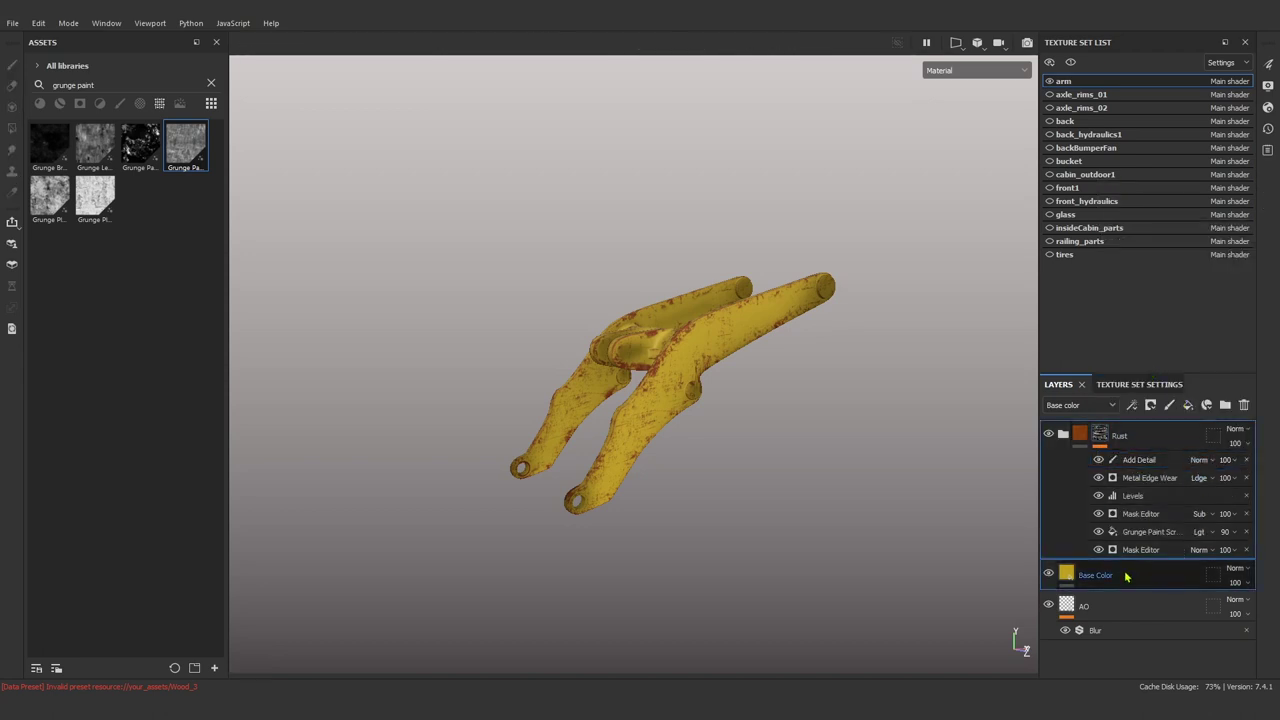
pyautogui.hotkey('ctrl', 'g')
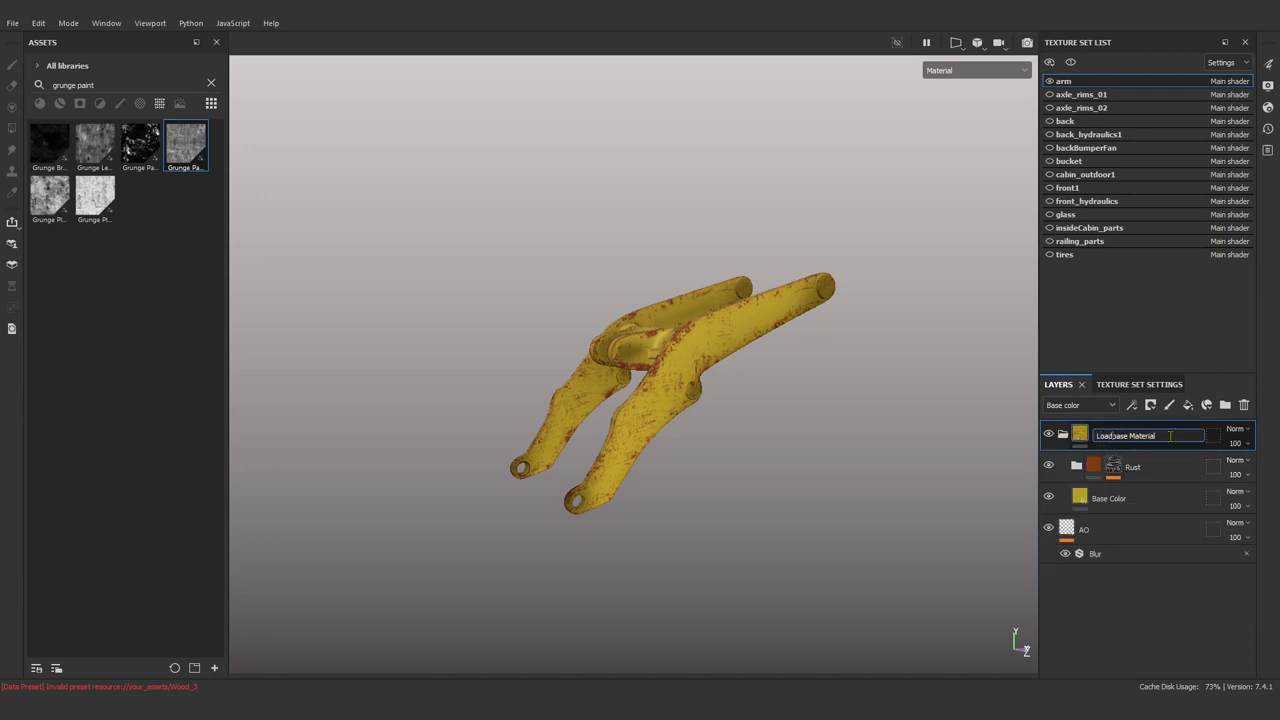
pyautogui.write('er')
pyautogui.click(1063, 433)
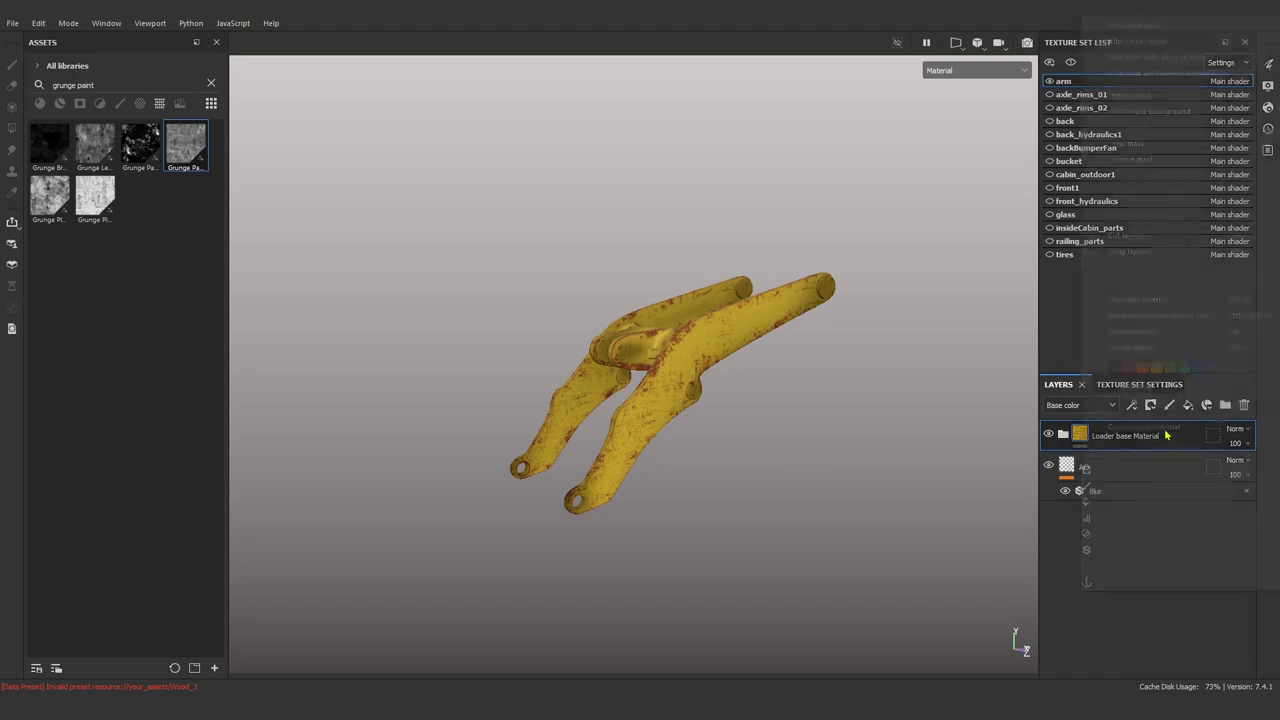
# Create a smart material from Loader base Material and show asset thumbnails in two columns.
pyautogui.rightClick(1170, 435)
pyautogui.click(1173, 429)
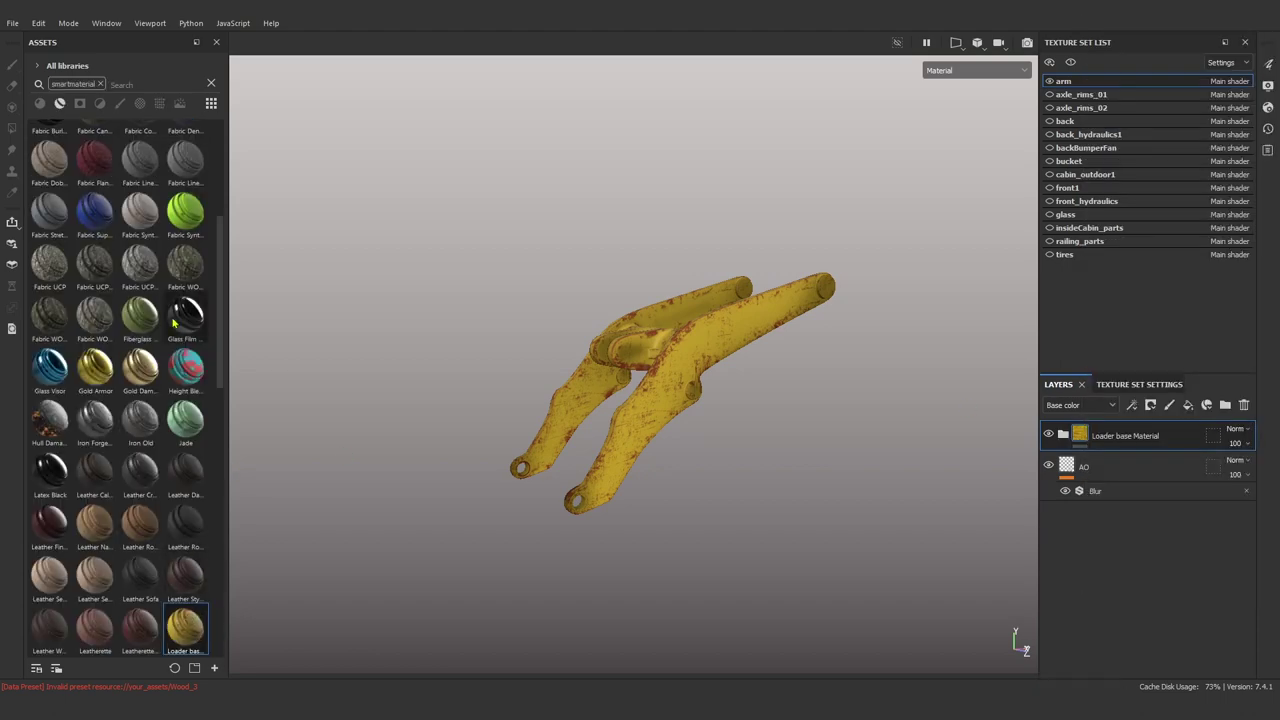
pyautogui.click(211, 103)
pyautogui.click(235, 145)
pyautogui.scroll(-10, 160, 410)
pyautogui.scroll(-5, 160, 410)
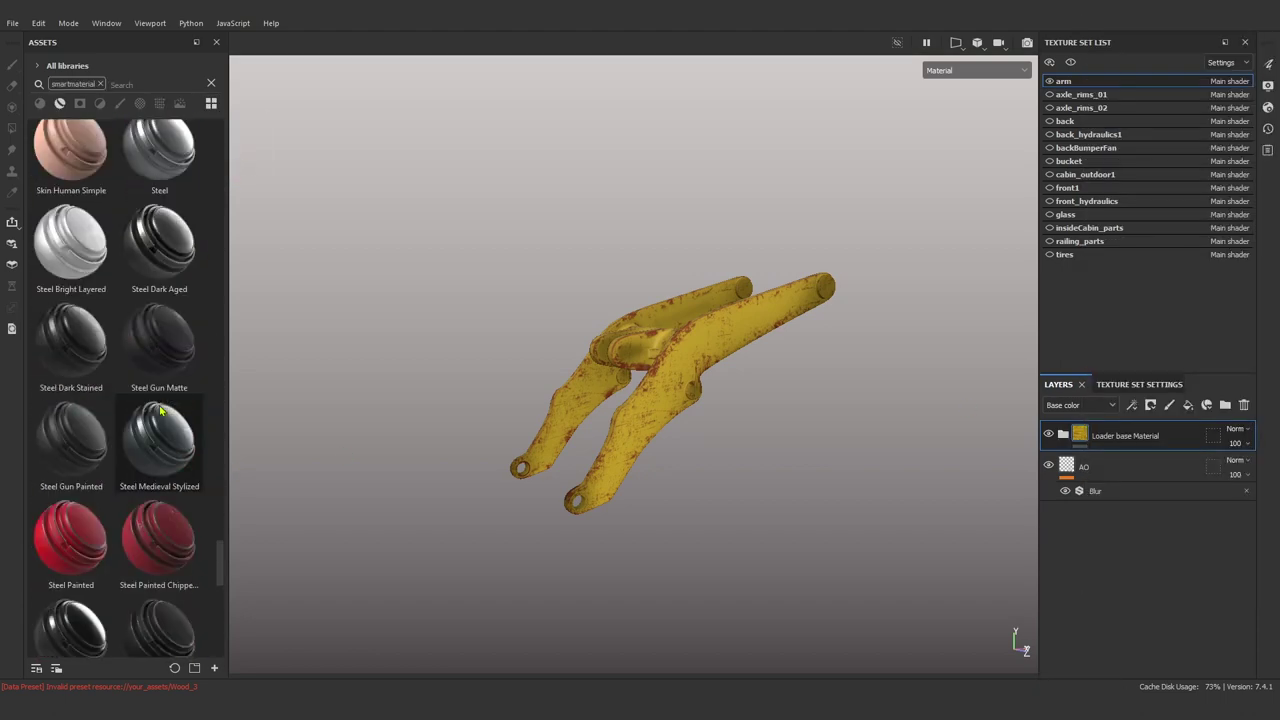
pyautogui.scroll(5, 160, 410)
pyautogui.scroll(5, 160, 410)
pyautogui.scroll(5, 160, 410)
pyautogui.scroll(5, 160, 410)
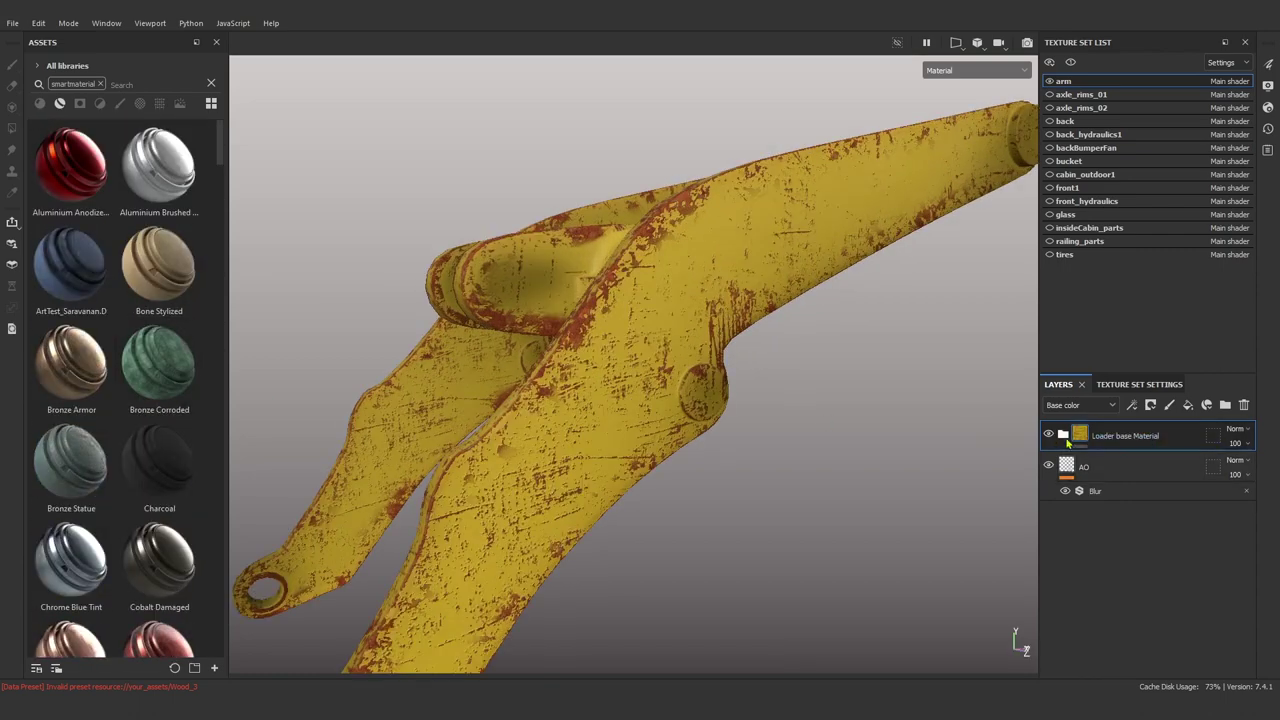
# Expand the Loader base Material folder and select the Add Detail paint effect.
pyautogui.click(1063, 434)
pyautogui.click(1152, 491)
pyautogui.moveTo(760, 314)
pyautogui.keyDown('alt'); pyautogui.mouseDown()
pyautogui.moveTo(737, 363)
pyautogui.moveTo(755, 290)
pyautogui.moveTo(729, 251)
pyautogui.mouseUp(); pyautogui.keyUp('alt')
# Try the Cement 1 brush at size 1.71 while viewing the Rust folder's mask.
pyautogui.click(100, 84)
pyautogui.click(120, 103)
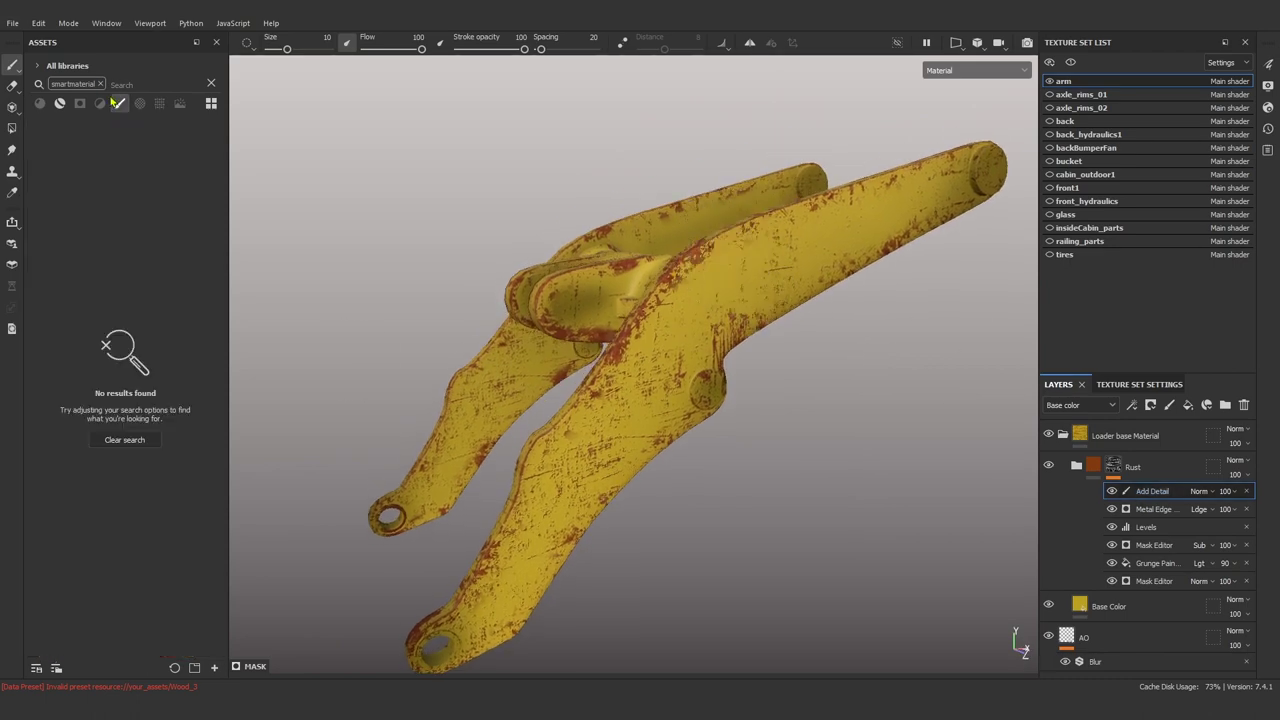
pyautogui.click(159, 450)
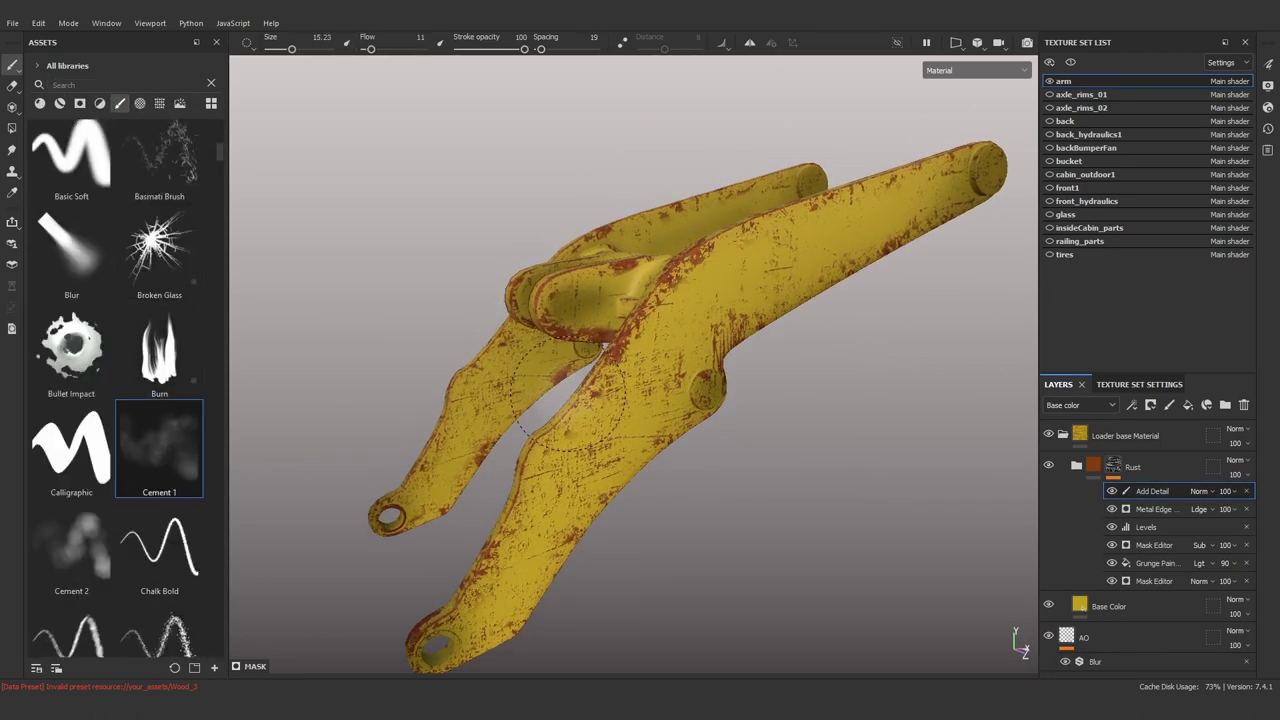
pyautogui.scroll(3, 532, 443)
pyautogui.keyDown('alt'); pyautogui.click(1113, 466); pyautogui.keyUp('alt')
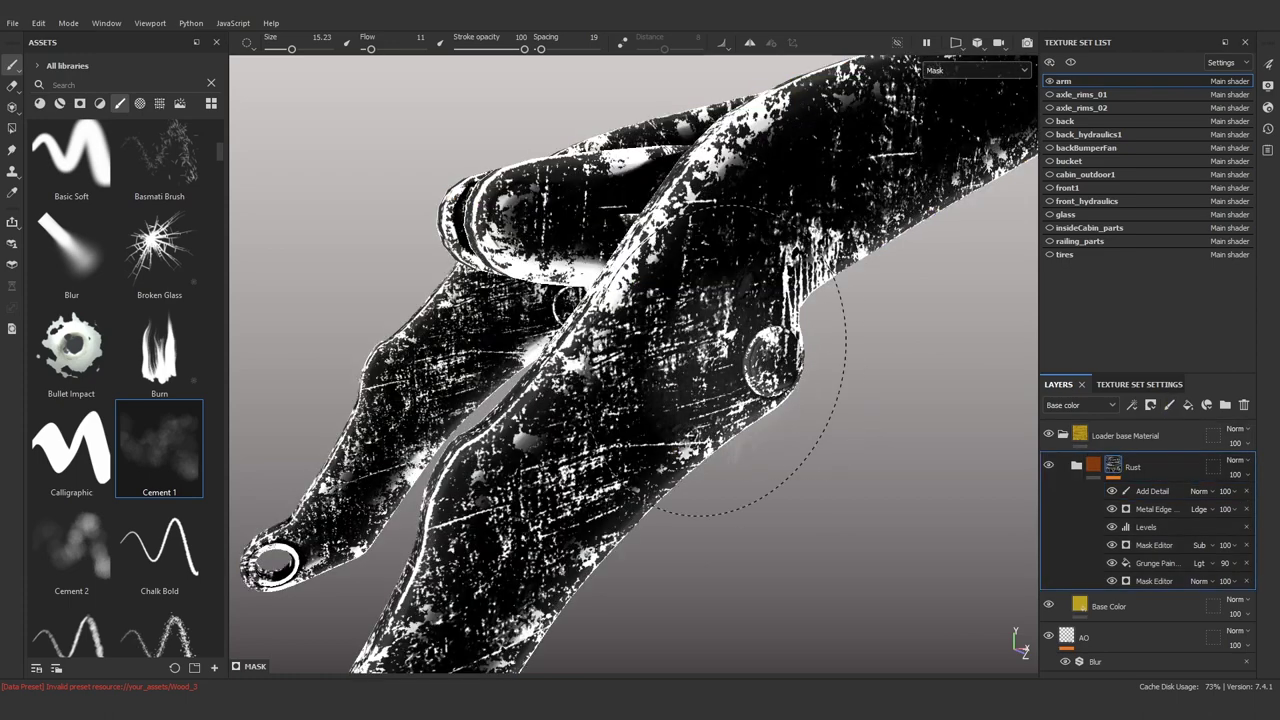
pyautogui.keyDown('ctrl'); pyautogui.moveTo(735, 360); pyautogui.dragTo(650, 423, button='right'); pyautogui.keyUp('ctrl')
pyautogui.press('p')
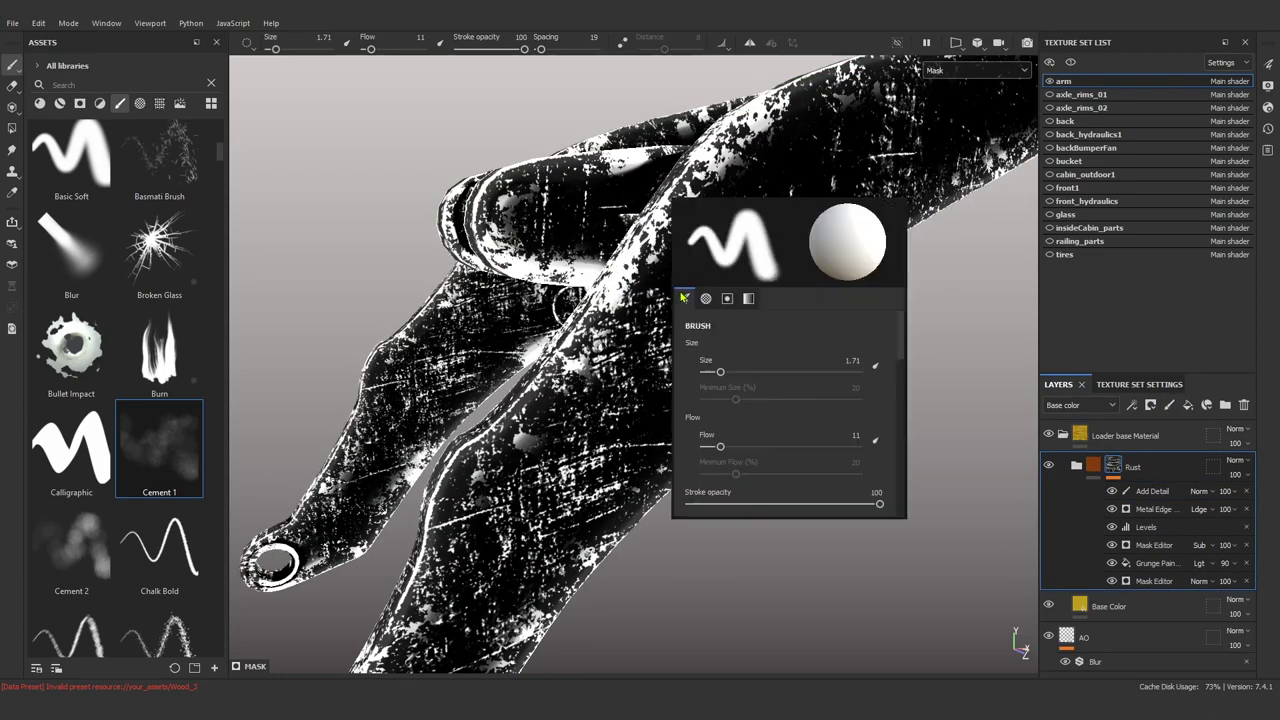
pyautogui.scroll(-2, 760, 400)
pyautogui.scroll(-2, 760, 400)
pyautogui.scroll(-2, 760, 400)
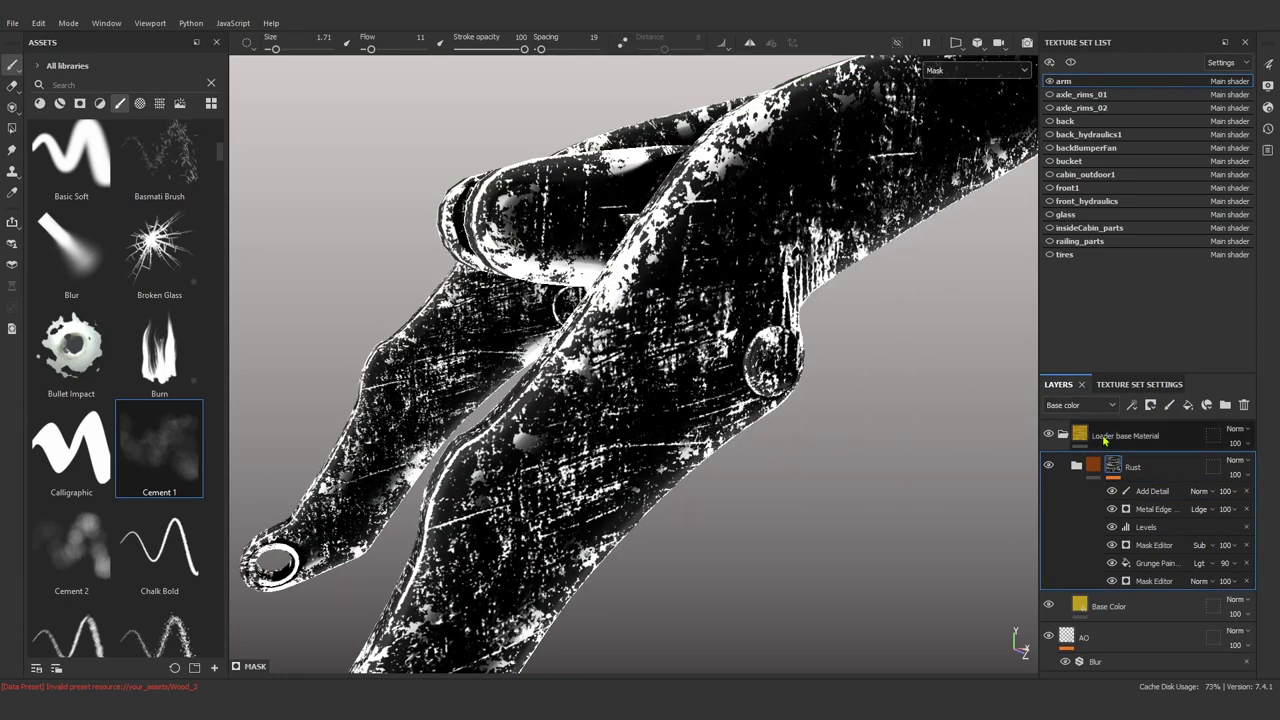
# Select Add Detail, return to full material view, and set up the Dirt 2 brush at size 3.54.
pyautogui.click(1152, 491)
pyautogui.press('m')
pyautogui.keyDown('alt'); pyautogui.moveTo(650, 440); pyautogui.dragTo(580, 450); pyautogui.keyUp('alt')
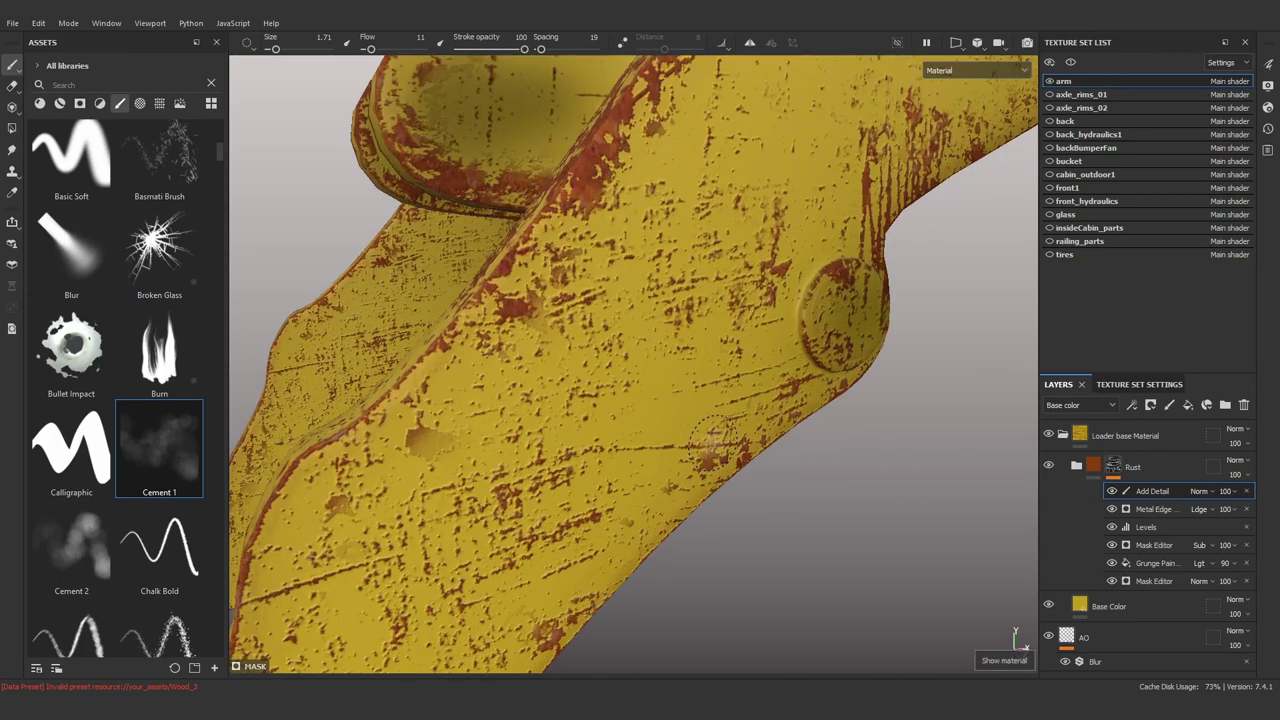
pyautogui.scroll(-5, 125, 517)
pyautogui.scroll(-3, 125, 517)
pyautogui.click(159, 415)
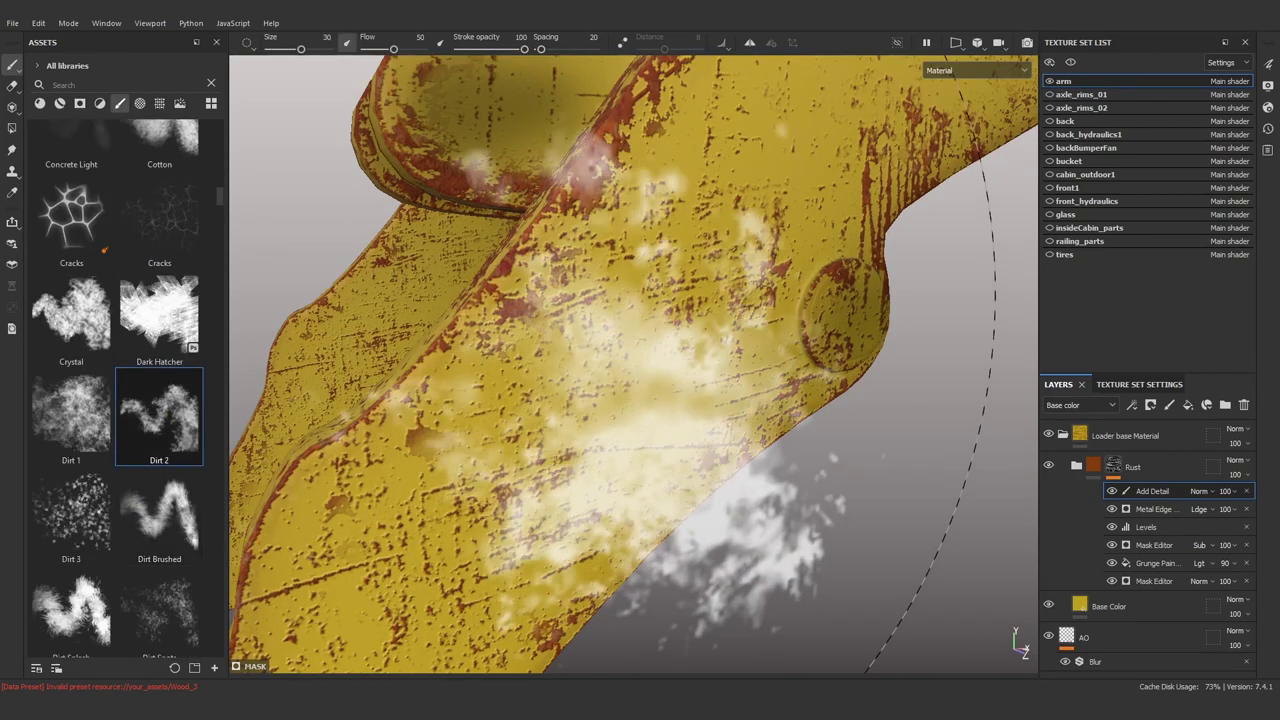
pyautogui.press('[')
pyautogui.press('[')
pyautogui.press('[')
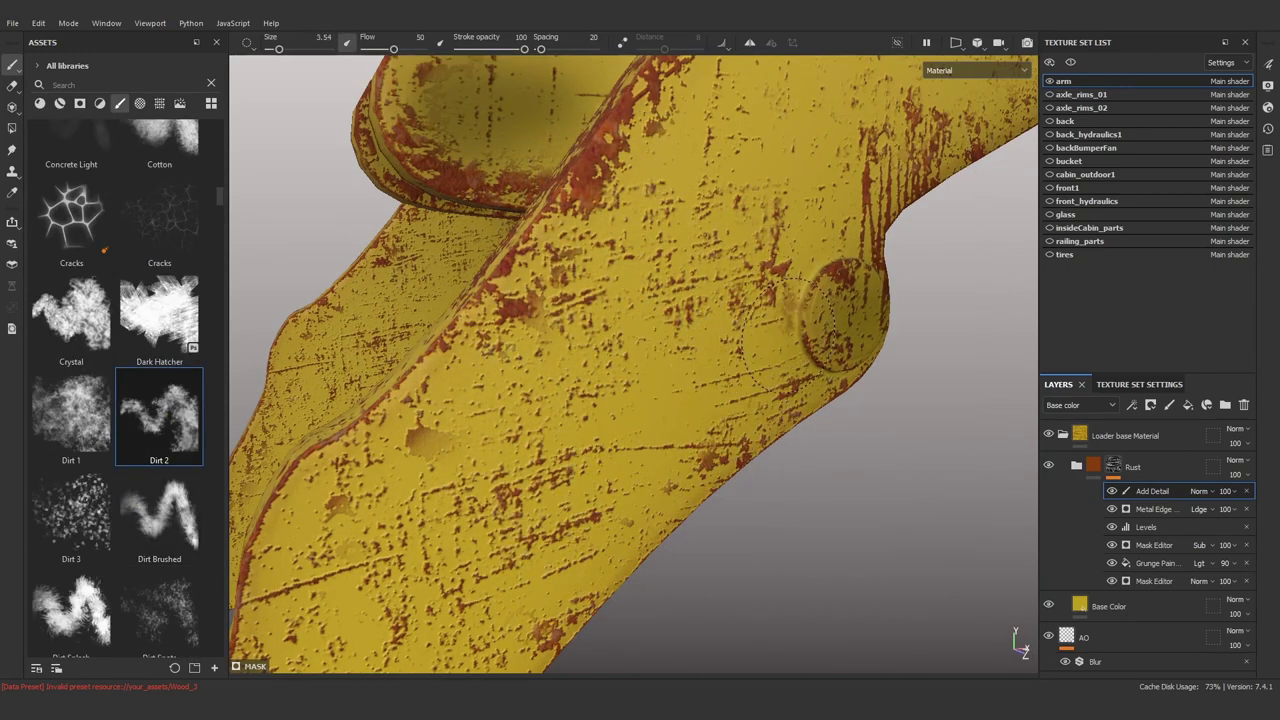
# Orbit around the arm joint to view its axle and forks from above and below.
pyautogui.keyDown('alt'); pyautogui.moveTo(797, 341); pyautogui.dragTo(803, 180); pyautogui.keyUp('alt')
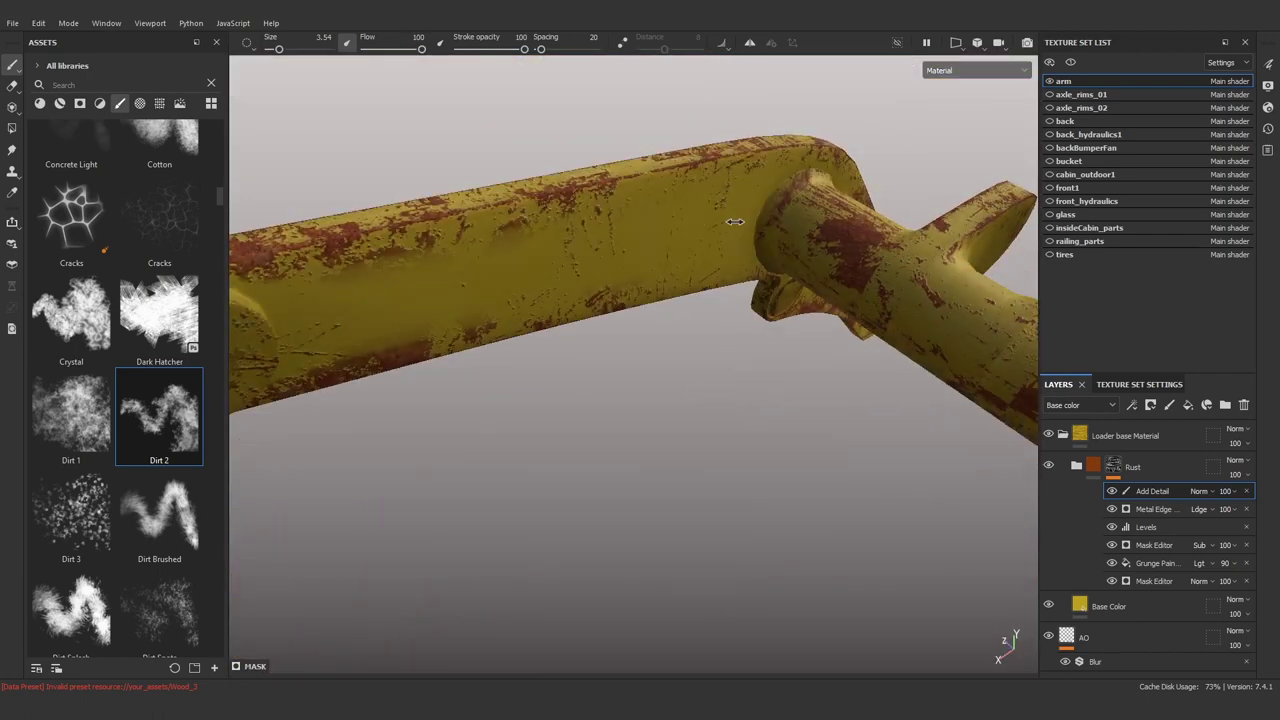
pyautogui.keyDown('alt'); pyautogui.moveTo(803, 180); pyautogui.dragTo(760, 235); pyautogui.keyUp('alt')
pyautogui.scroll(5, 778, 224)
pyautogui.scroll(-5, 778, 224)
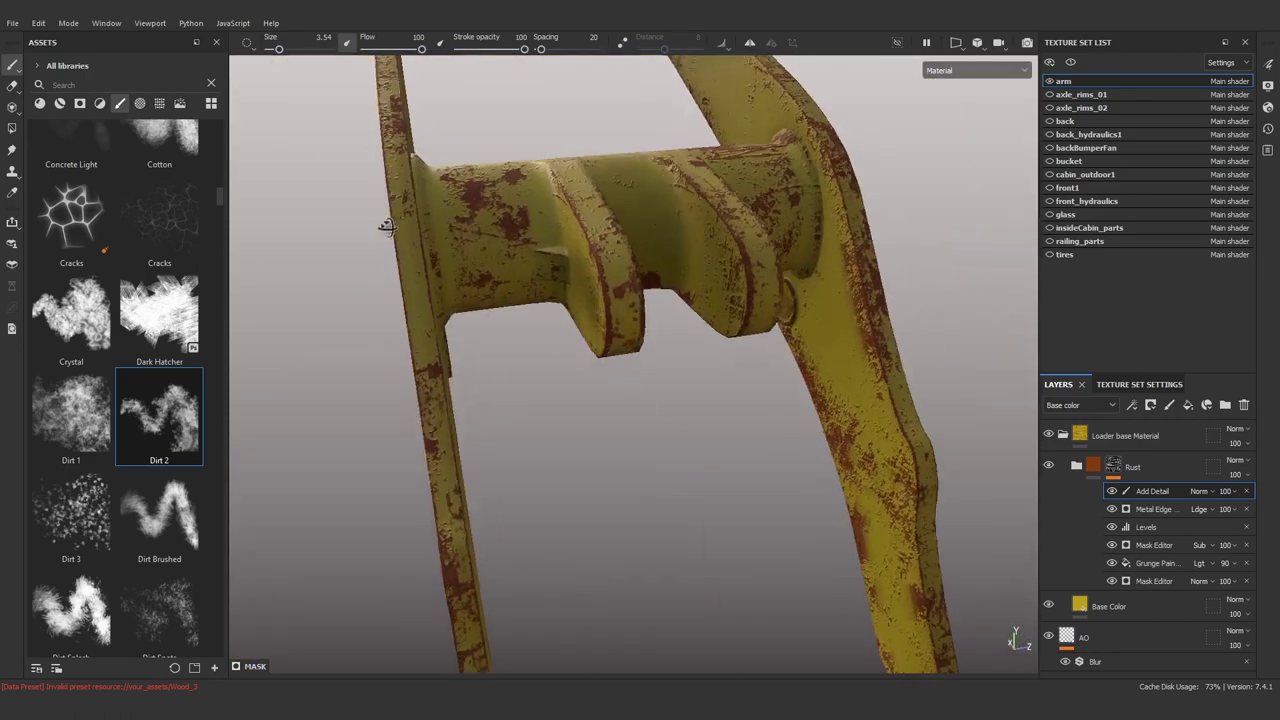
pyautogui.moveTo(712, 283)
pyautogui.keyDown('alt'); pyautogui.mouseDown()
pyautogui.moveTo(629, 400)
pyautogui.moveTo(635, 373)
pyautogui.mouseUp(); pyautogui.keyUp('alt')
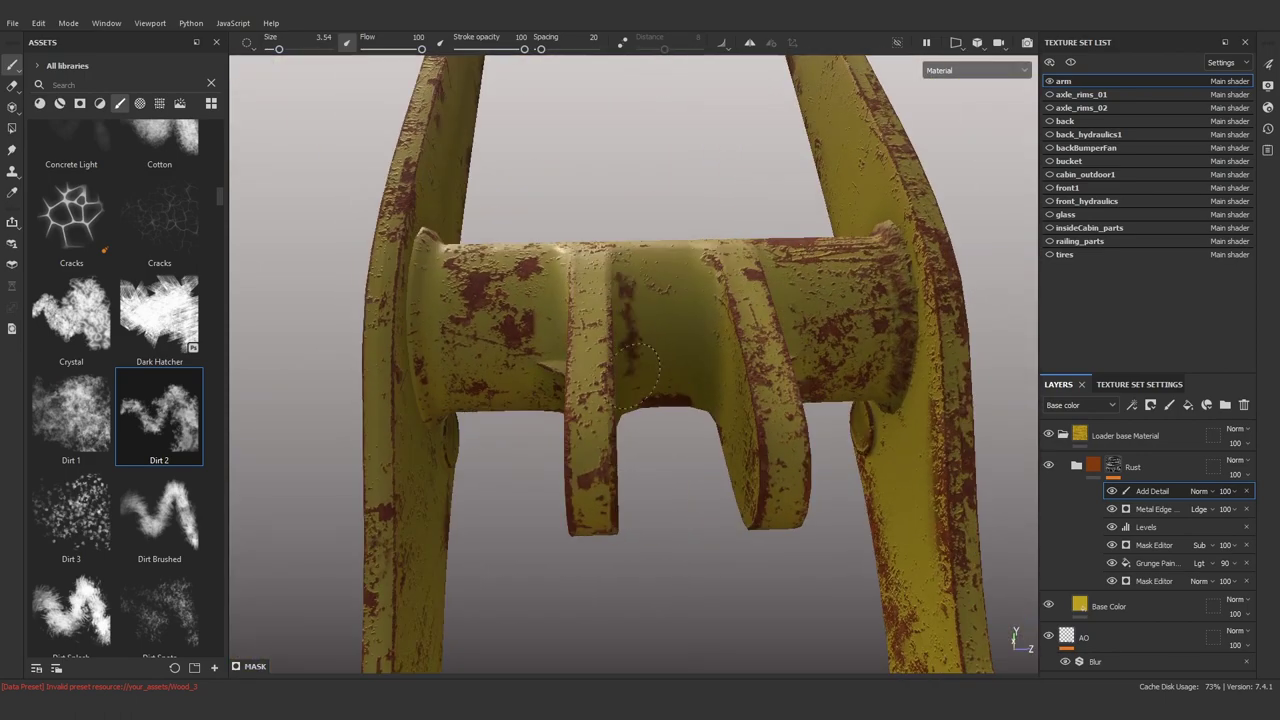
pyautogui.scroll(-3, 673, 283)
pyautogui.keyDown('alt'); pyautogui.moveTo(673, 283); pyautogui.dragTo(637, 300); pyautogui.keyUp('alt')
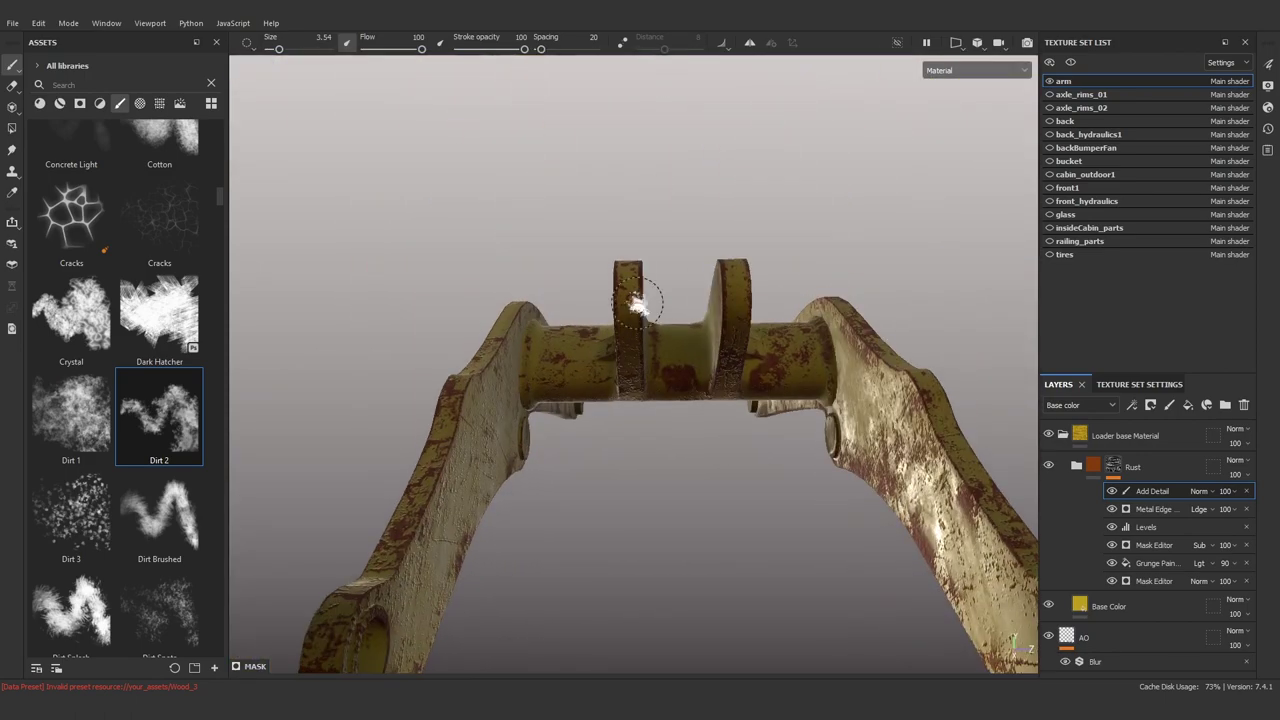
pyautogui.keyDown('alt'); pyautogui.moveTo(703, 325); pyautogui.dragTo(527, 475); pyautogui.keyUp('alt')
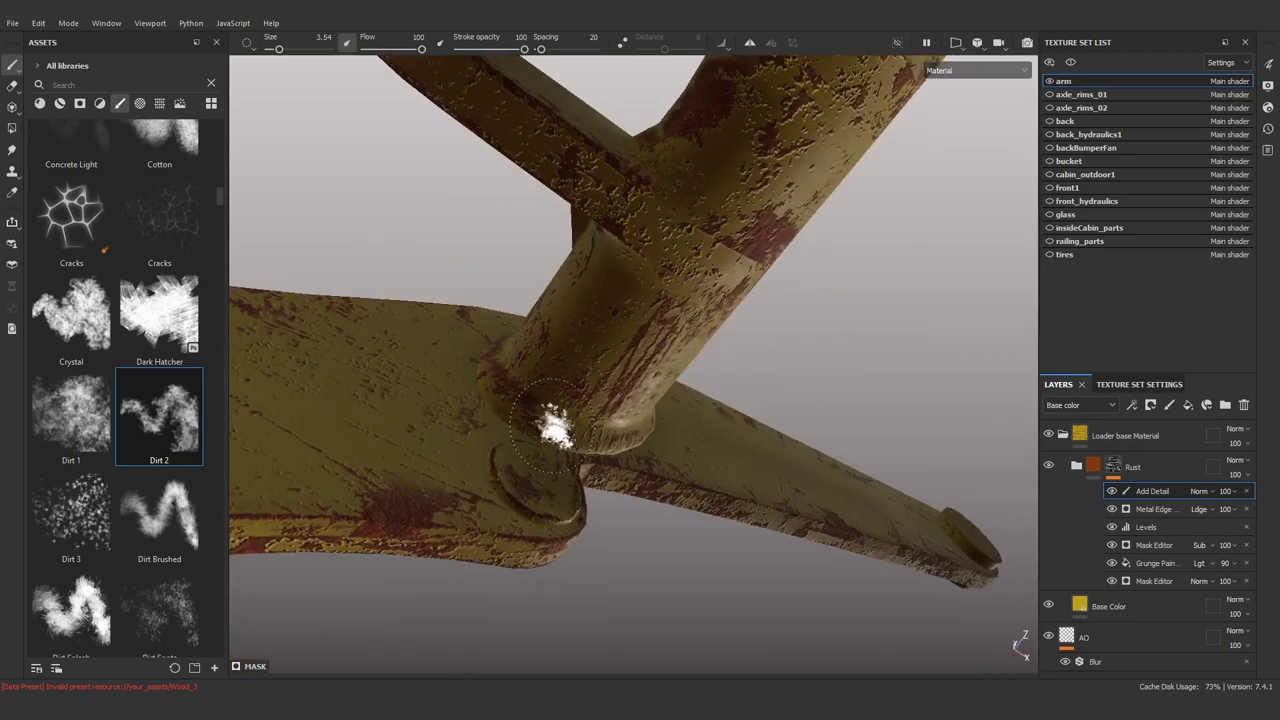
pyautogui.keyDown('alt'); pyautogui.moveTo(553, 425); pyautogui.dragTo(604, 390); pyautogui.keyUp('alt')
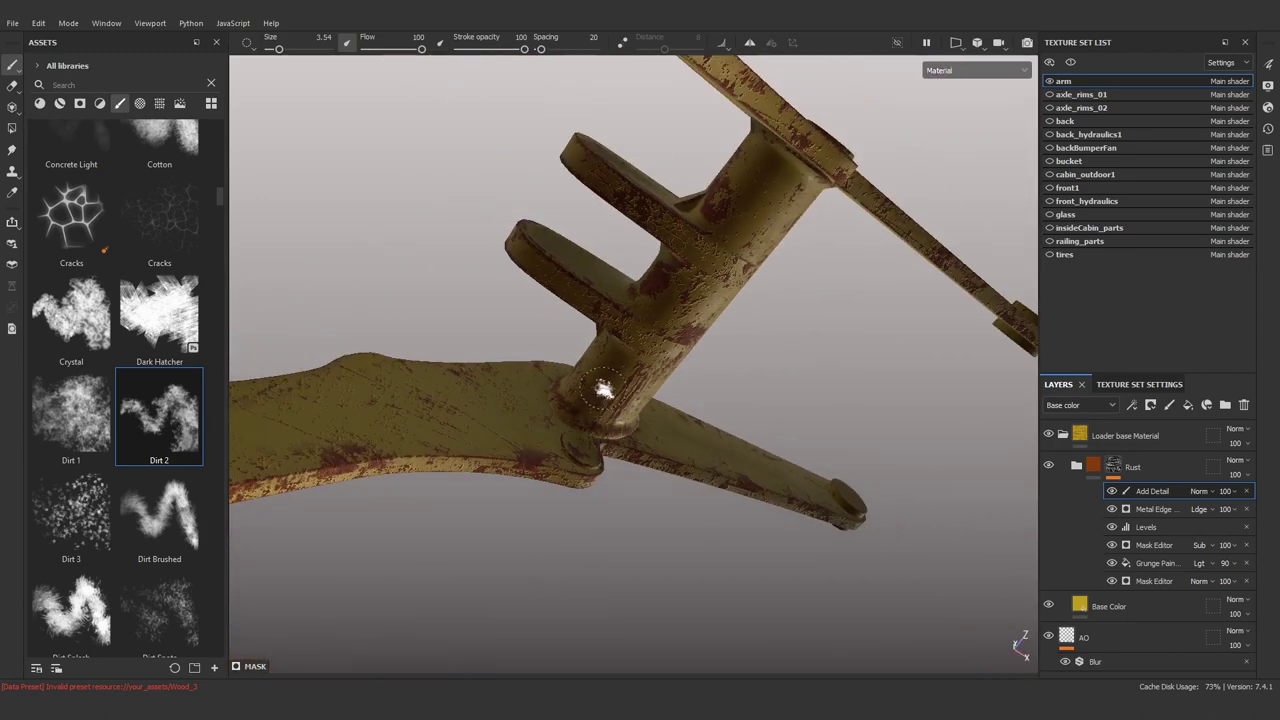
pyautogui.scroll(-5, 160, 480)
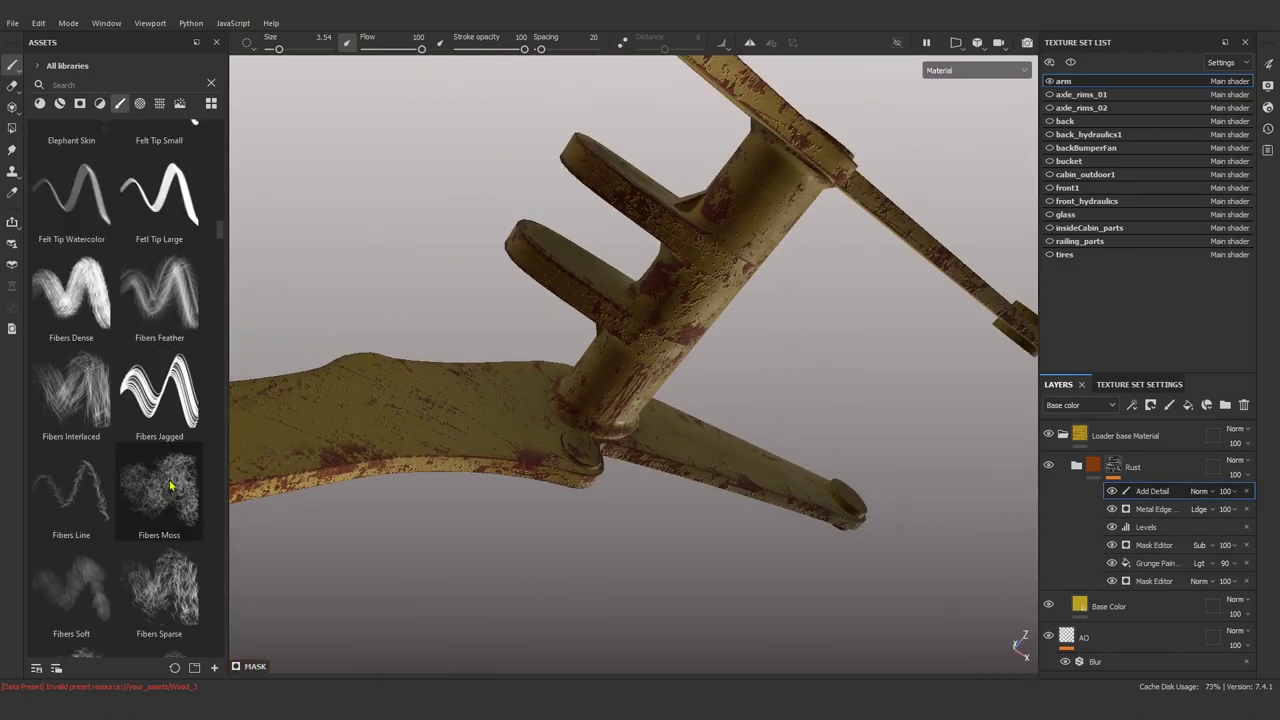
# Search 'grunge' and use Grunge Plaster Faded as the brush stencil.
pyautogui.click(127, 84)
pyautogui.write('grunge')
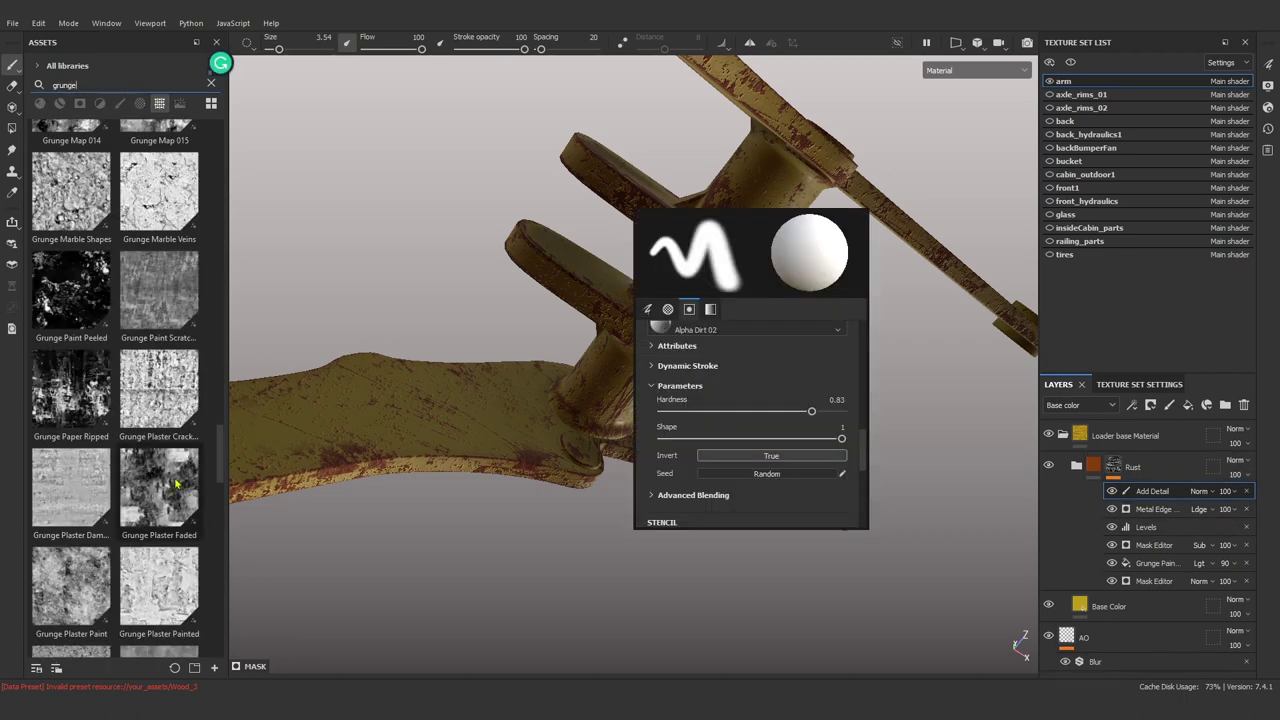
pyautogui.click(175, 484)
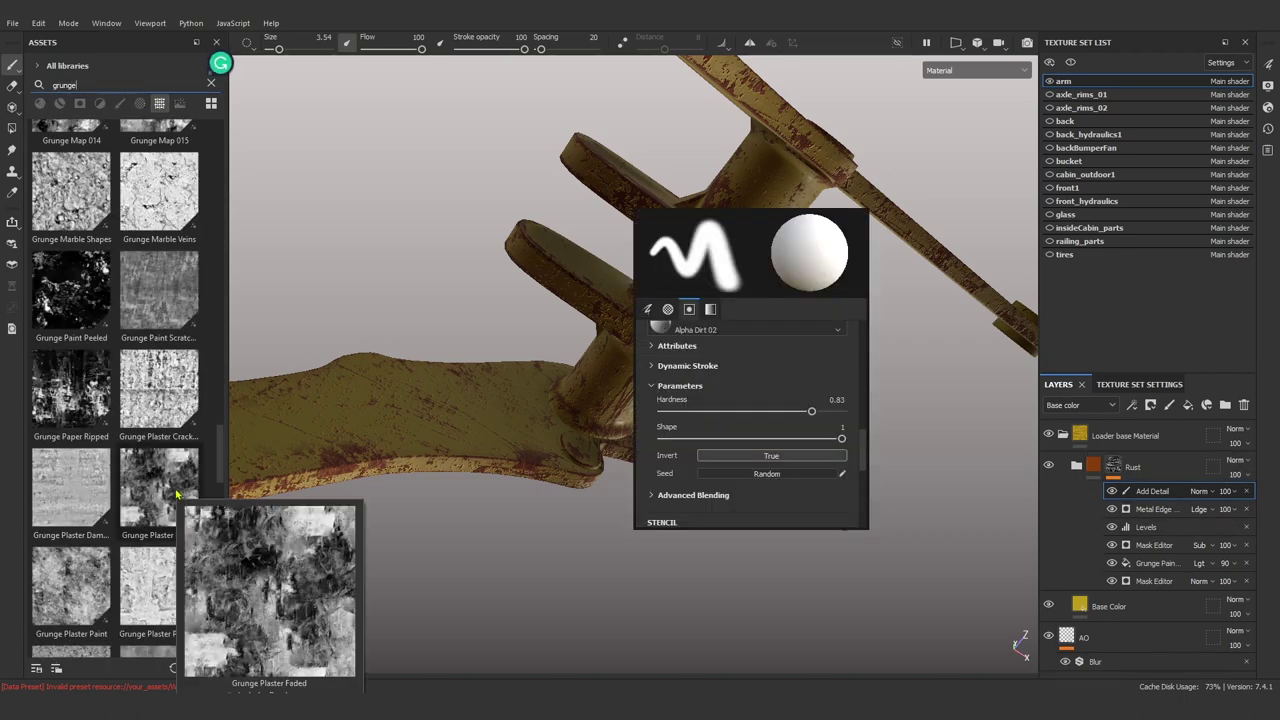
pyautogui.scroll(-2, 700, 460)
pyautogui.scroll(4, 647, 476)
pyautogui.scroll(-5, 647, 476)
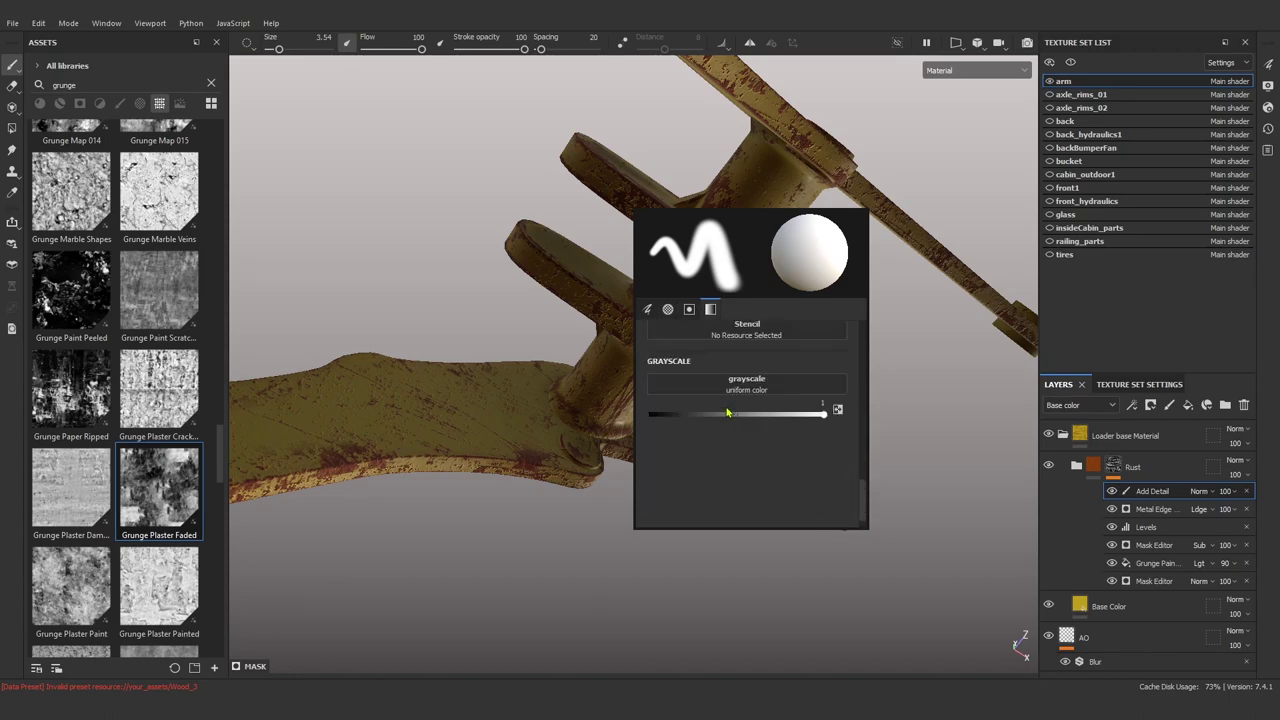
pyautogui.moveTo(755, 337); pyautogui.dragTo(755, 337)
pyautogui.scroll(3, 620, 420)
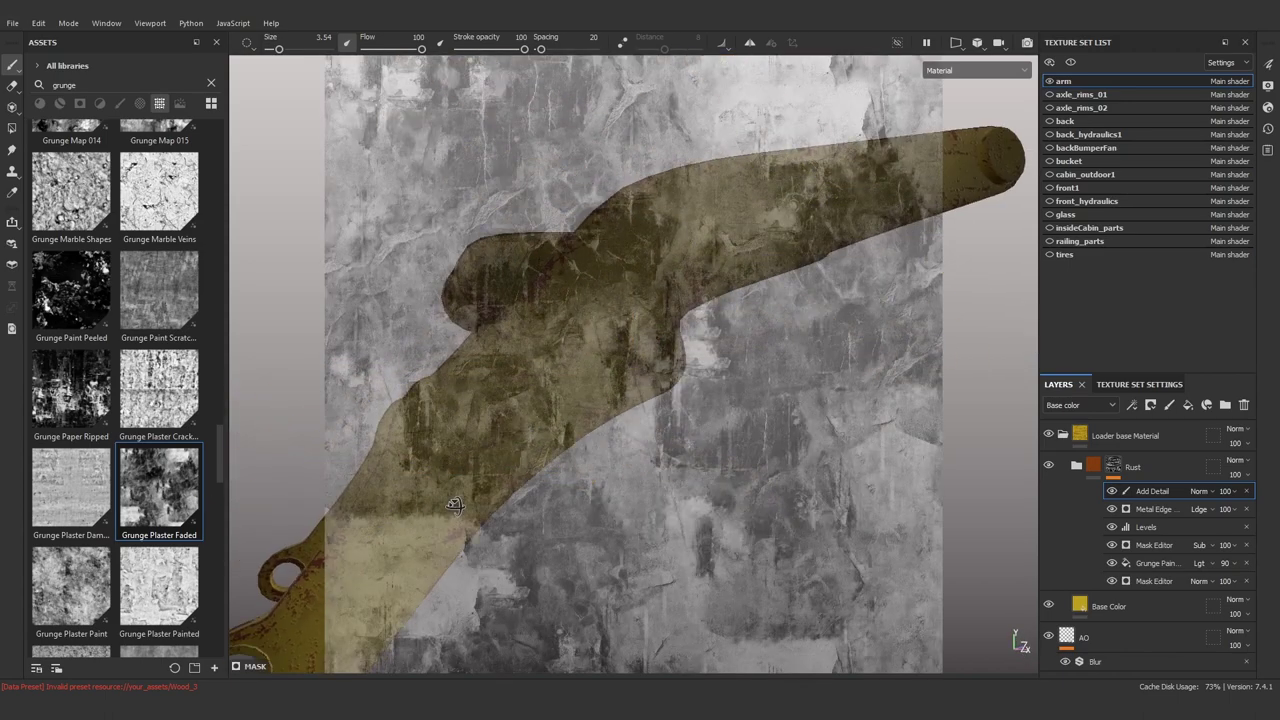
pyautogui.scroll(3, 620, 420)
# Set the stencil to balance 0.36 and contrast 0.59, then hide the stencil overlay.
pyautogui.rightClick(323, 337)
pyautogui.moveTo(430, 453); pyautogui.dragTo(466, 453)
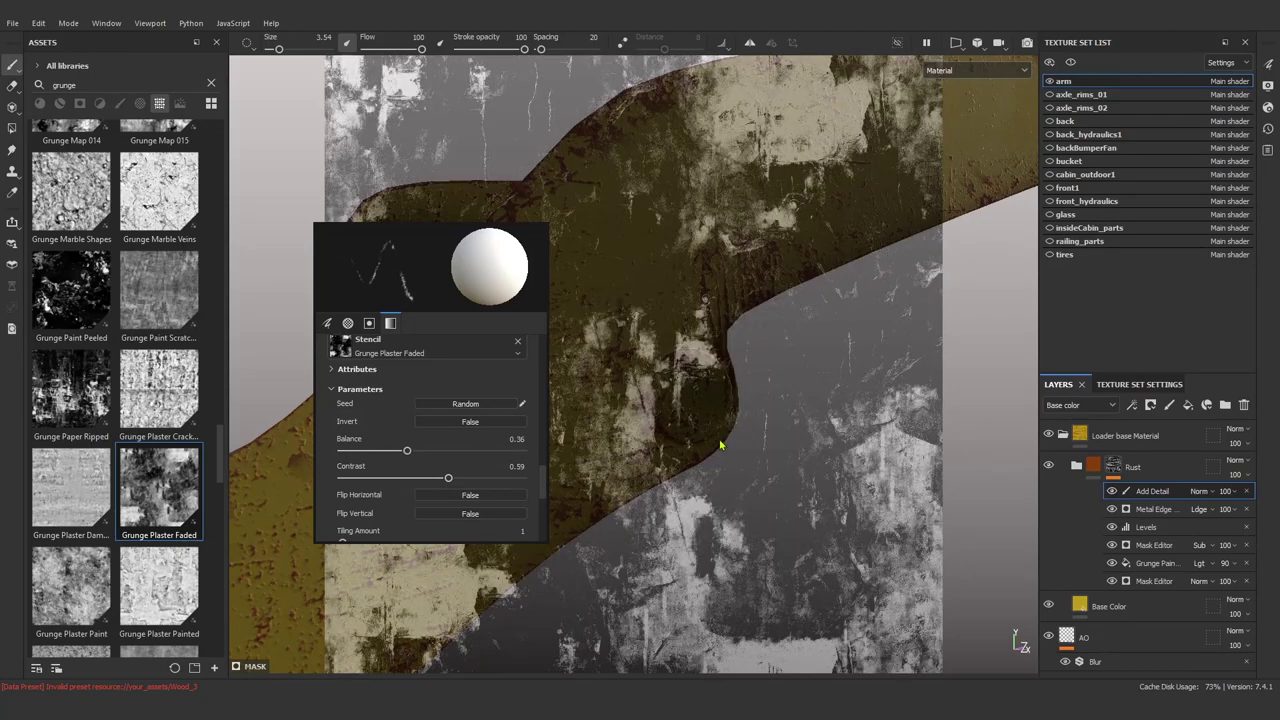
pyautogui.scroll(3, 628, 500)
pyautogui.scroll(2, 628, 500)
pyautogui.press('s')
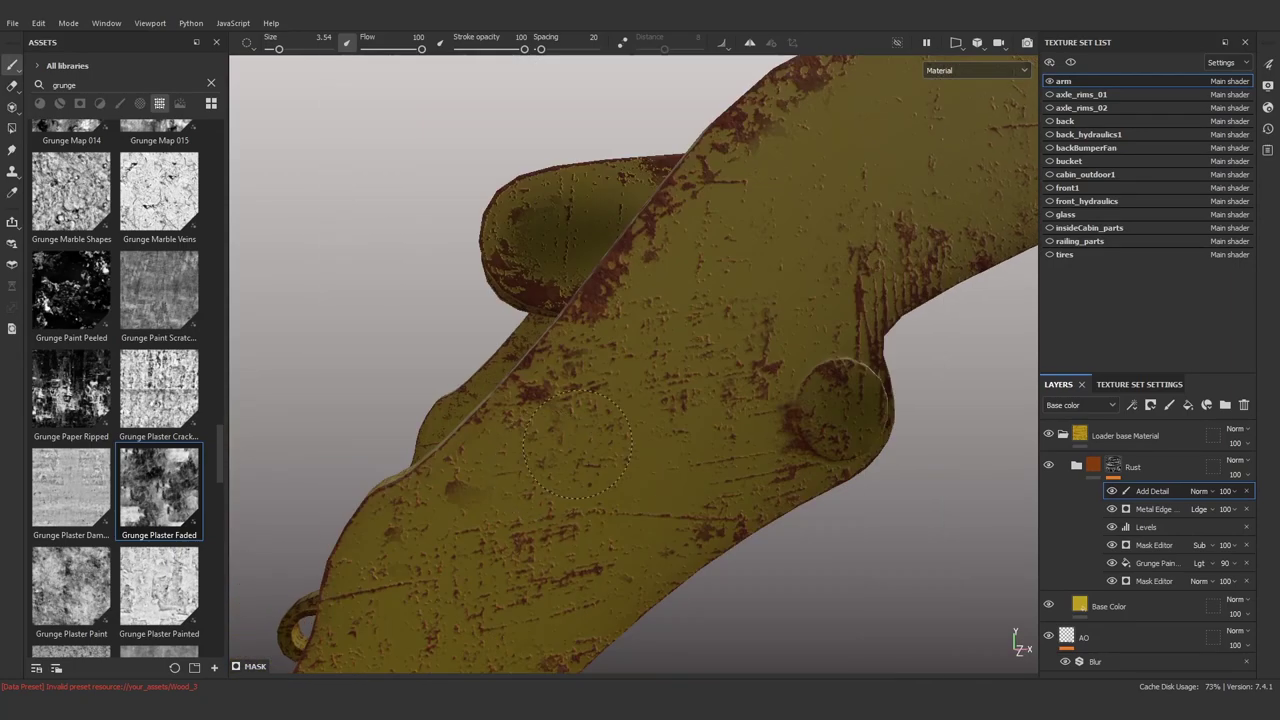
# Paint rust patches onto the arm through the stencil, then rotate to a new angle.
pyautogui.moveTo(648, 488); pyautogui.dragTo(628, 600)
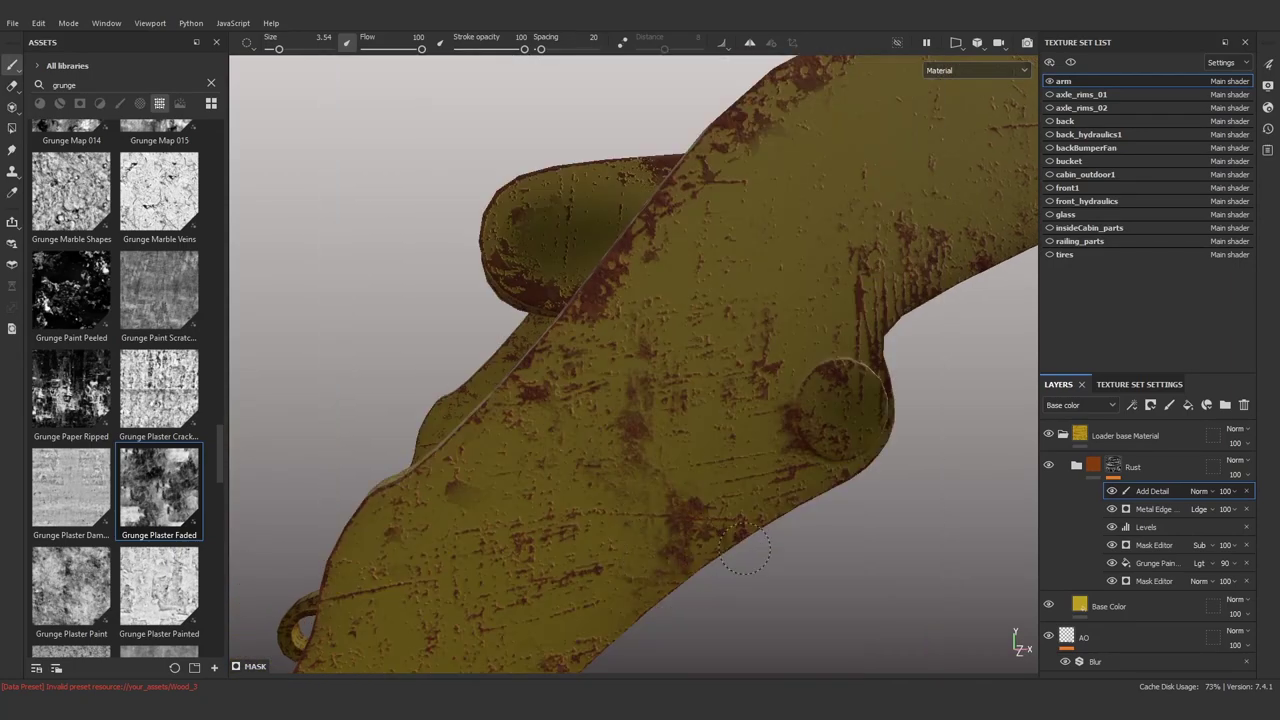
pyautogui.moveTo(745, 548); pyautogui.dragTo(448, 528)
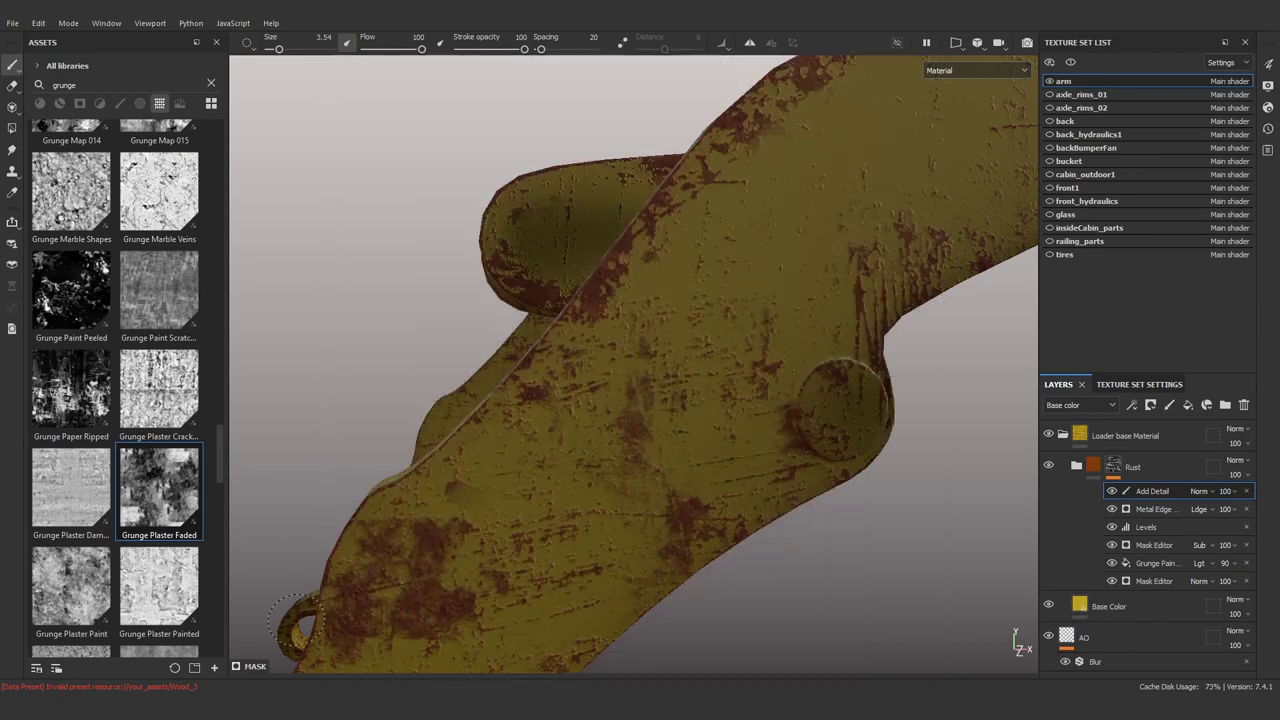
pyautogui.keyDown('alt'); pyautogui.moveTo(355, 520); pyautogui.dragTo(661, 373); pyautogui.keyUp('alt')
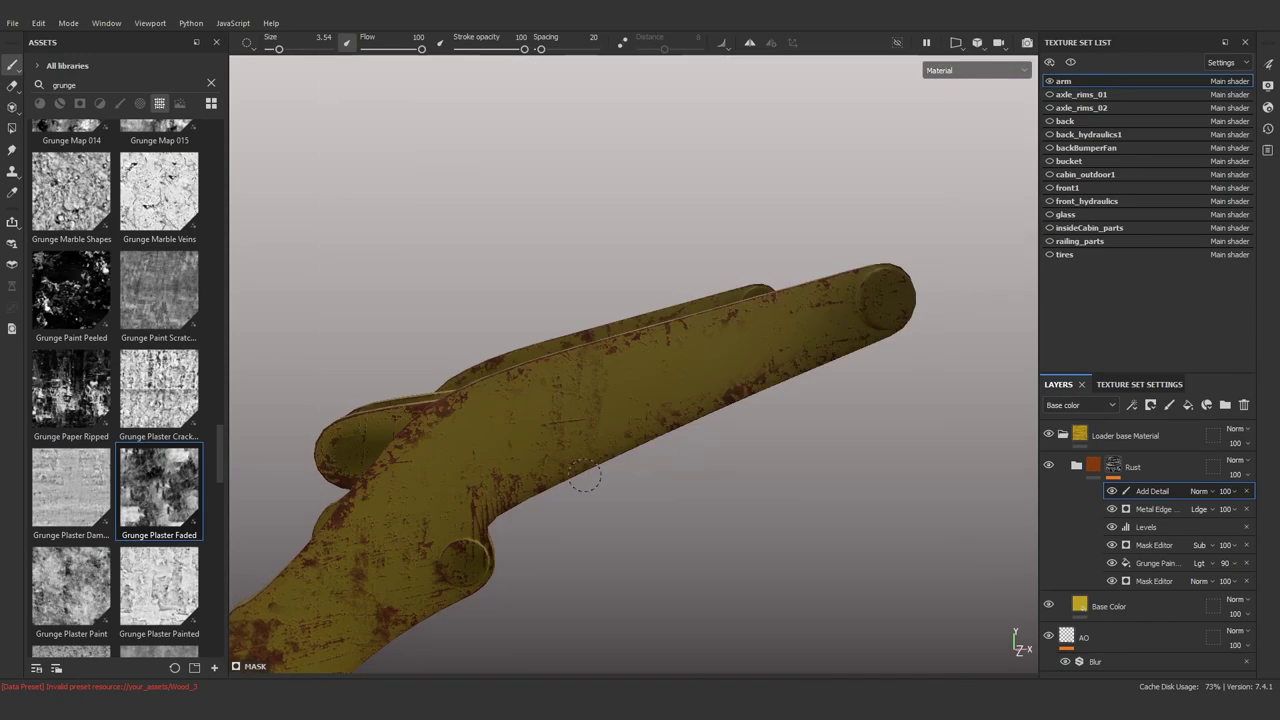
pyautogui.rightClick(587, 302)
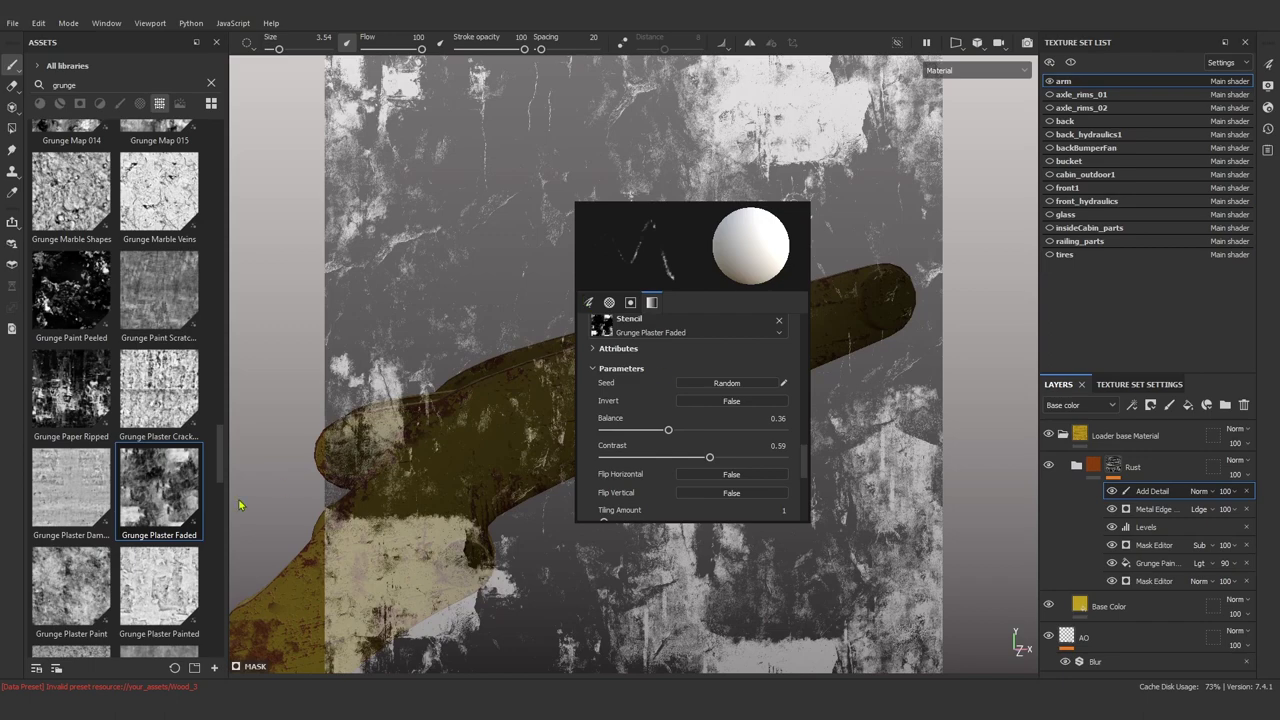
# Replace the stencil with a grunge scratches texture and bring the arm closer.
pyautogui.scroll(-5, 150, 512)
pyautogui.moveTo(634, 337); pyautogui.dragTo(604, 378)
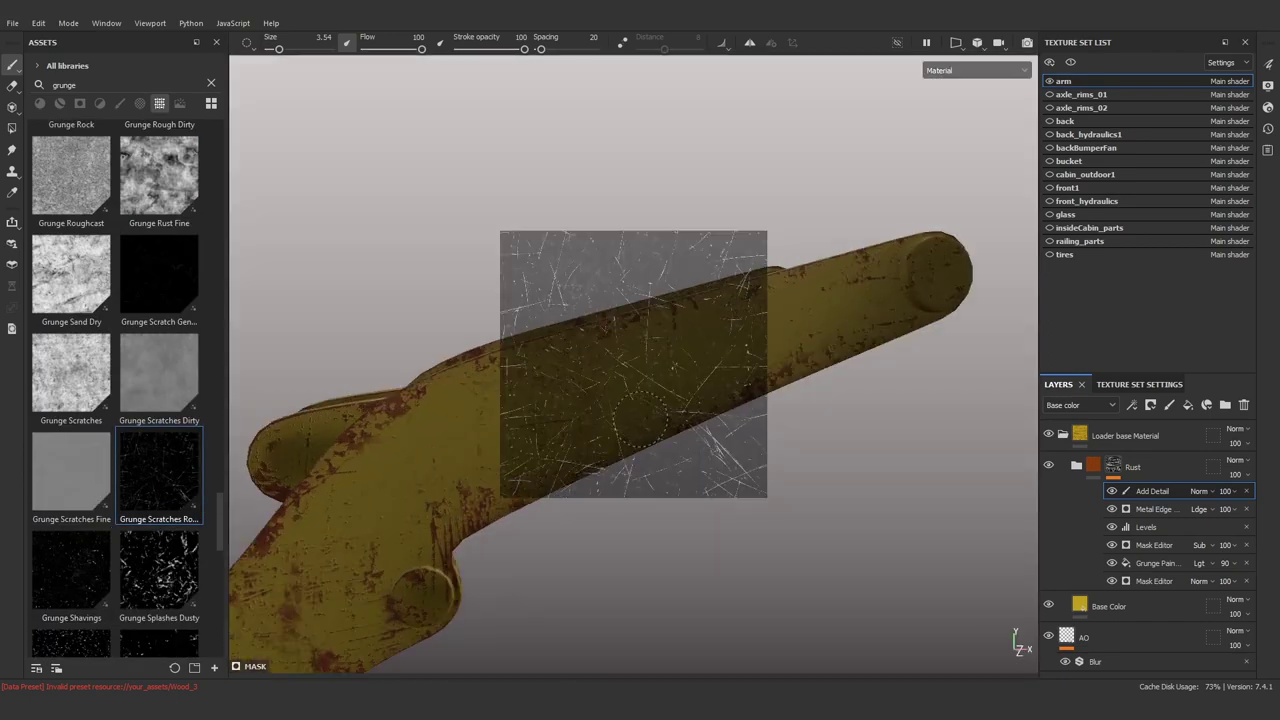
pyautogui.keyDown('alt'); pyautogui.moveTo(563, 280); pyautogui.dragTo(578, 365); pyautogui.keyUp('alt')
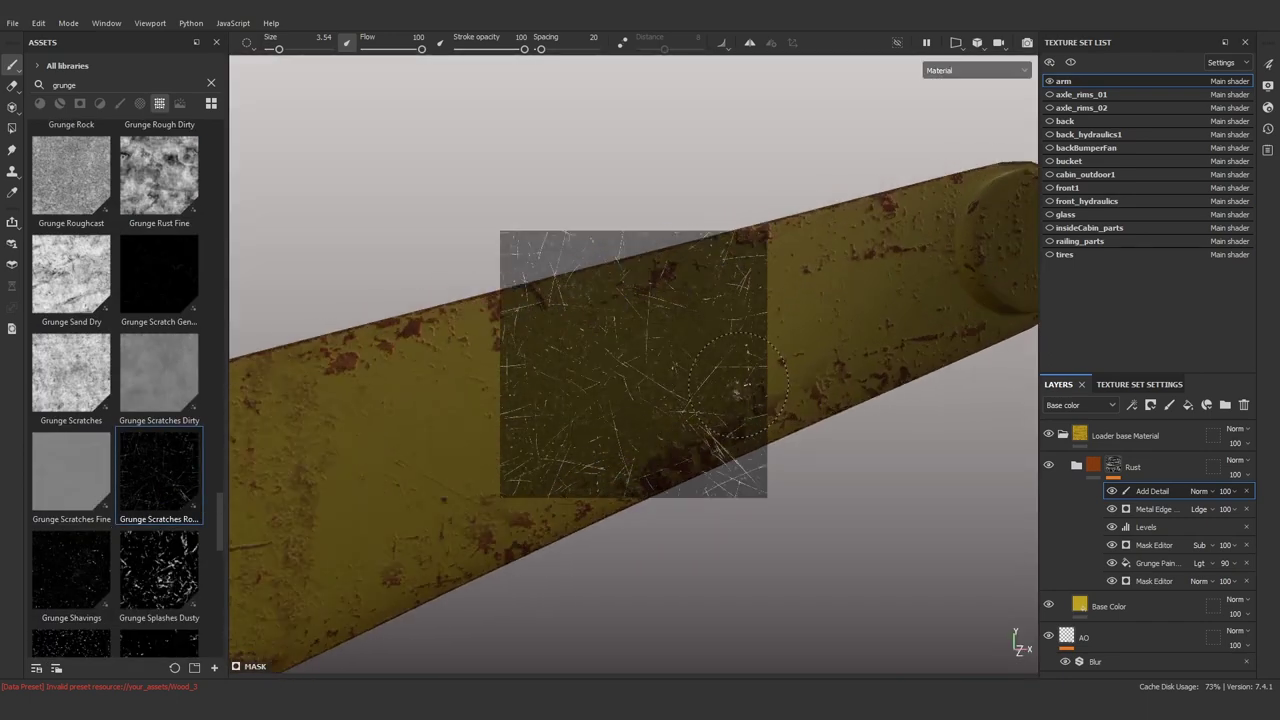
# Show only brushes, clear the search, and choose Basic Hard at size 0.93 after trying Basic Soft.
pyautogui.click(120, 103)
pyautogui.click(211, 84)
pyautogui.scroll(-3, 104, 463)
pyautogui.scroll(-3, 104, 463)
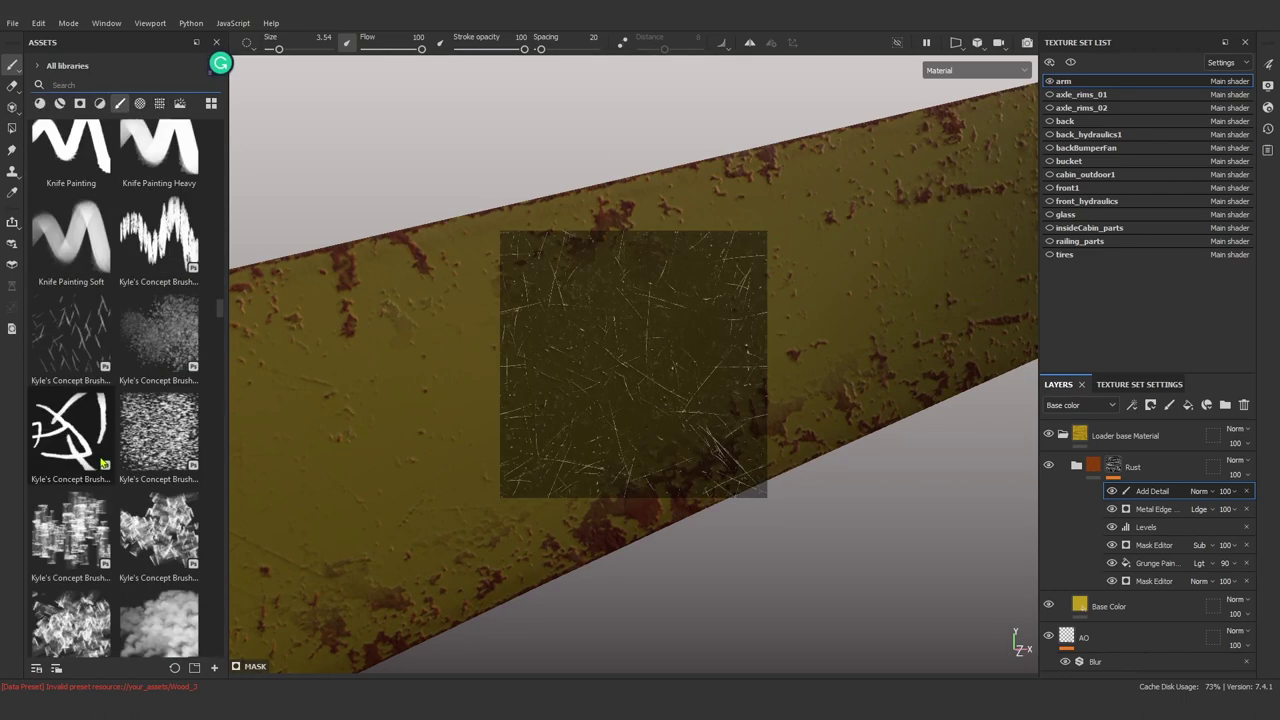
pyautogui.scroll(5, 104, 463)
pyautogui.scroll(5, 104, 463)
pyautogui.scroll(3, 101, 470)
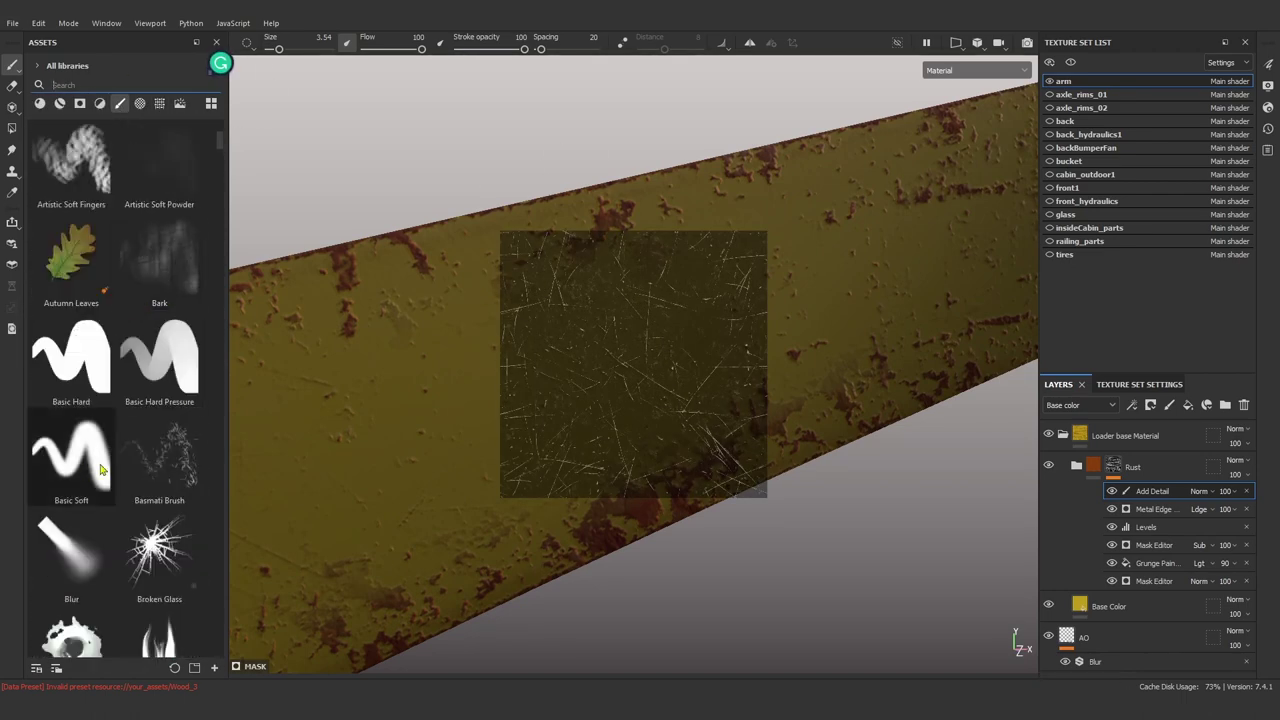
pyautogui.click(101, 470)
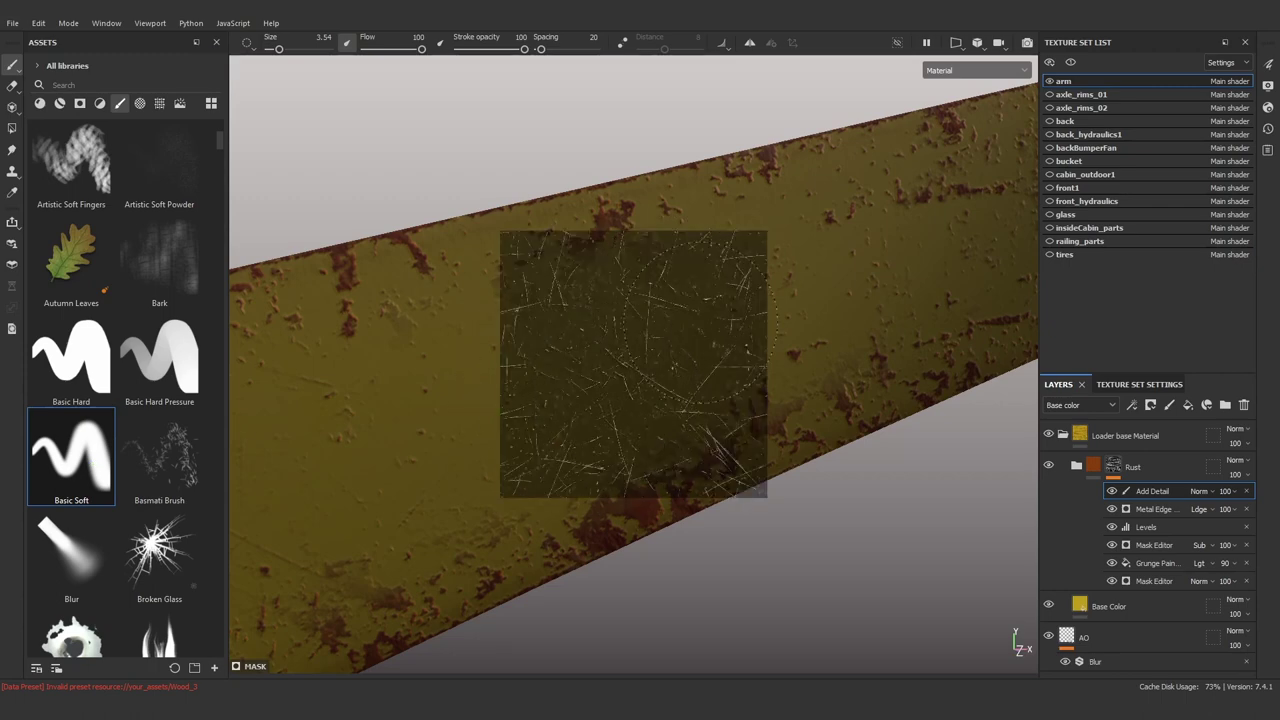
pyautogui.keyDown('alt'); pyautogui.moveTo(670, 325); pyautogui.dragTo(680, 420); pyautogui.keyUp('alt')
pyautogui.scroll(3, 685, 435)
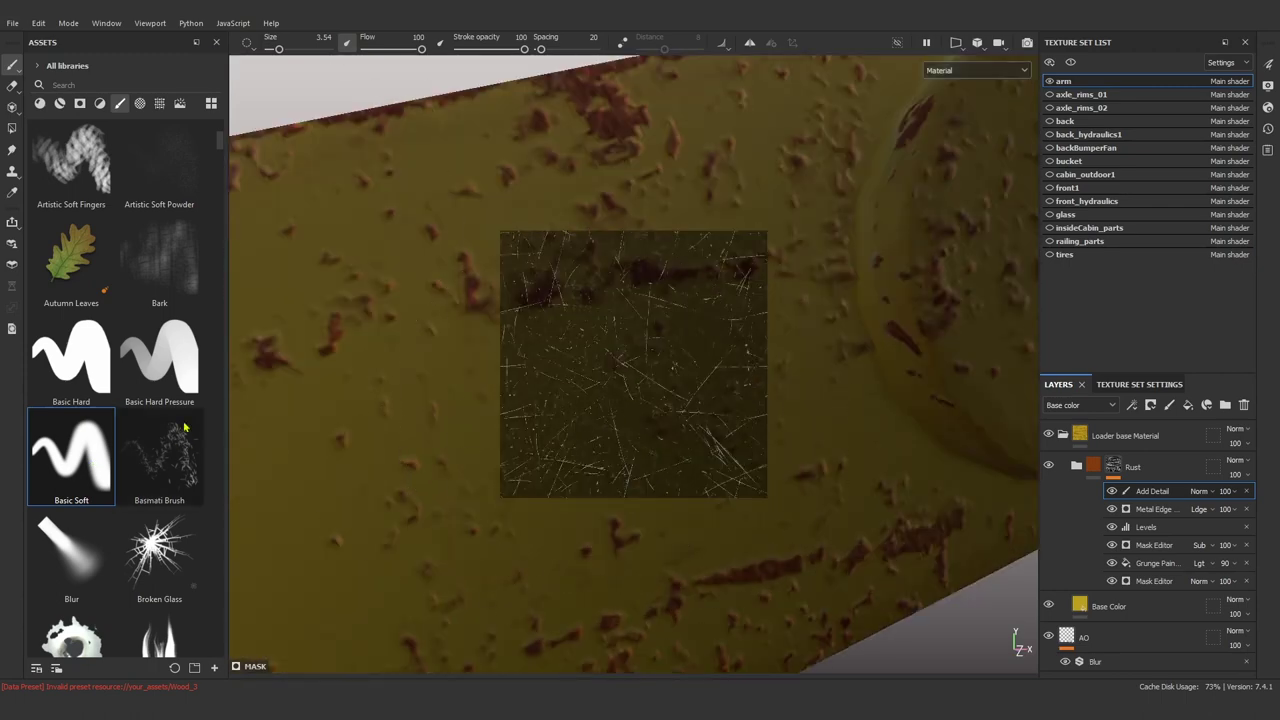
pyautogui.click(71, 360)
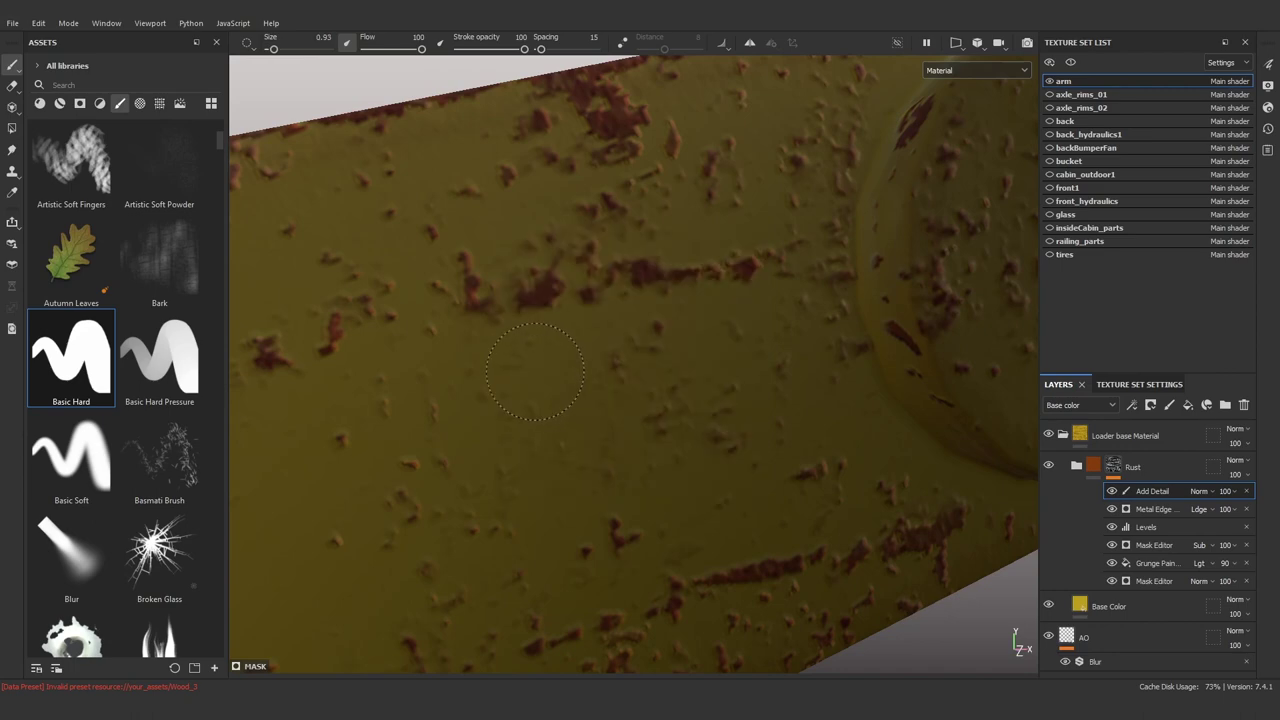
pyautogui.scroll(-5, 634, 364)
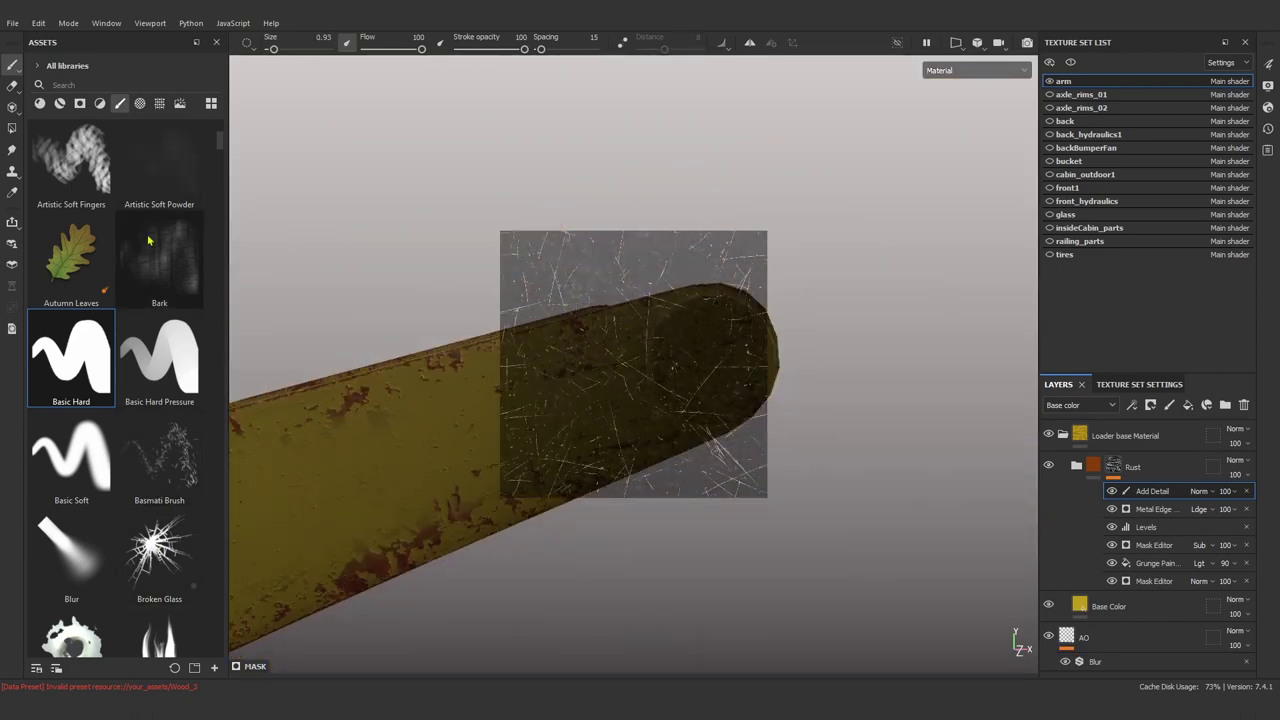
# Search 'leak', choose the Leaks brush and remove its stencil.
pyautogui.click(91, 85)
pyautogui.write('leak')
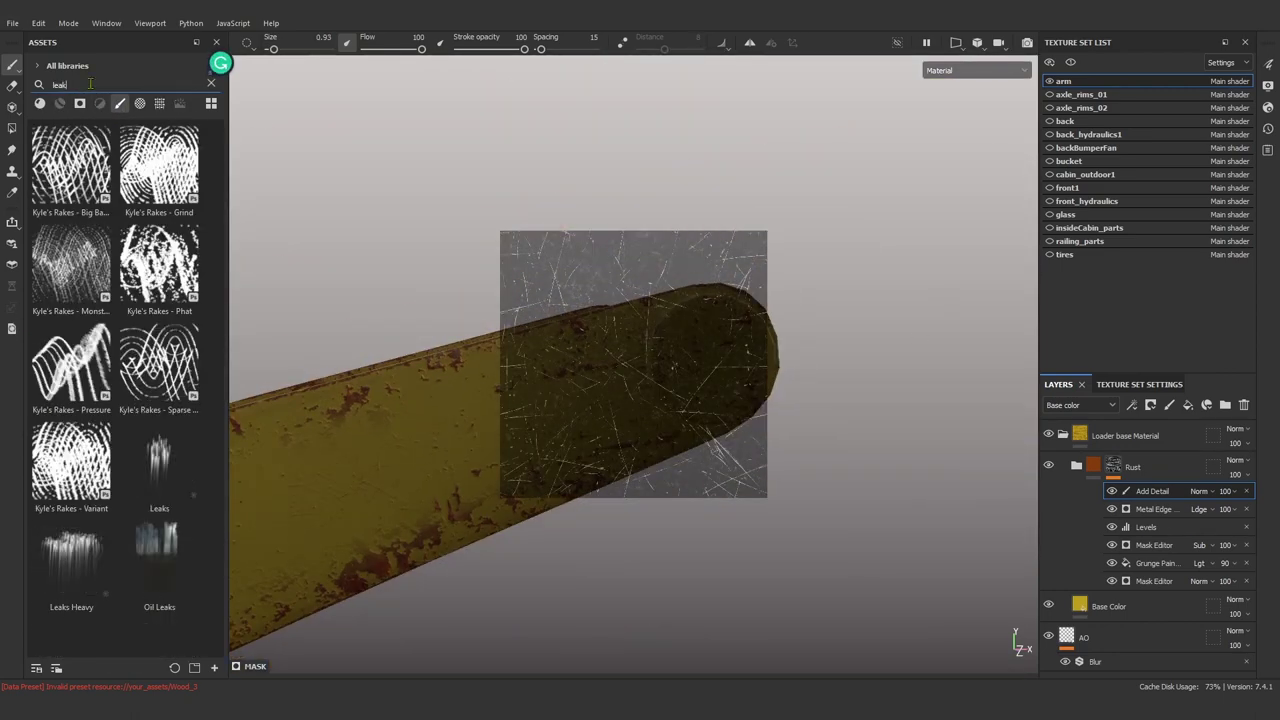
pyautogui.click(159, 465)
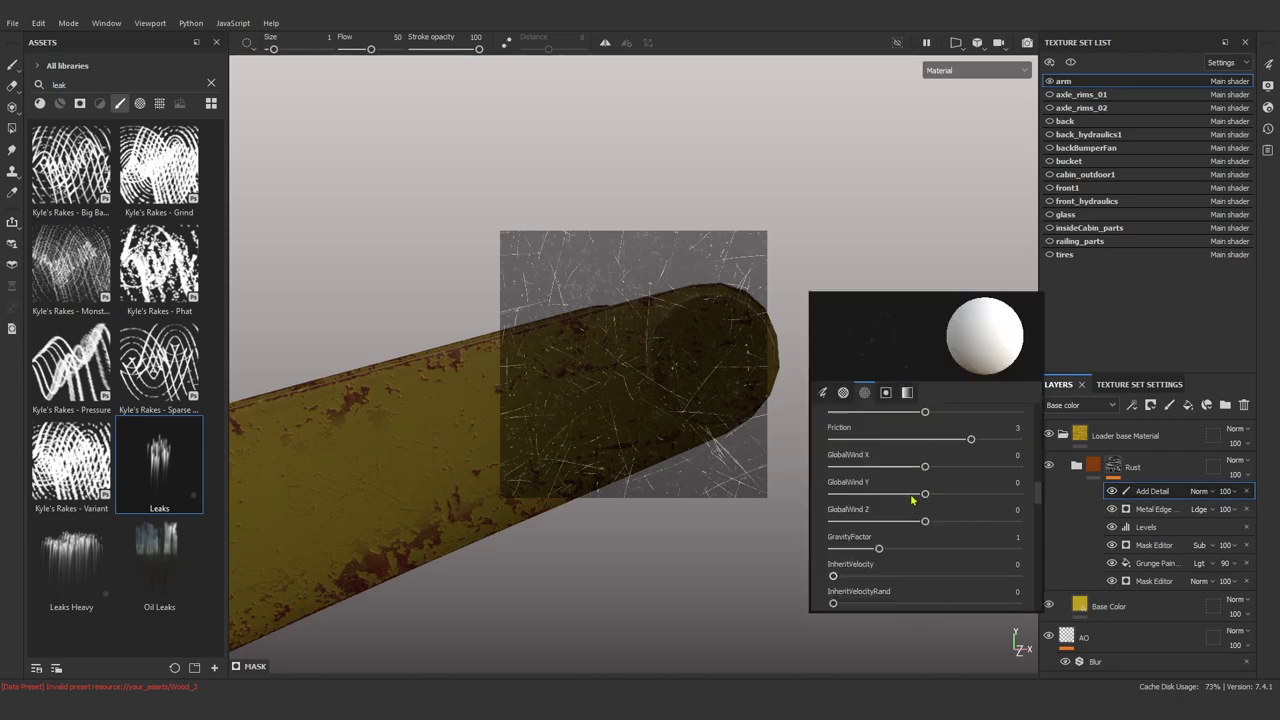
pyautogui.scroll(2, 922, 500)
pyautogui.click(1010, 436)
# Adjust the Leaks particle settings under the arm linkage, then switch to Leaks Heavy.
pyautogui.moveTo(511, 406)
pyautogui.keyDown('alt'); pyautogui.mouseDown()
pyautogui.moveTo(594, 385)
pyautogui.moveTo(585, 455)
pyautogui.mouseUp(); pyautogui.keyUp('alt')
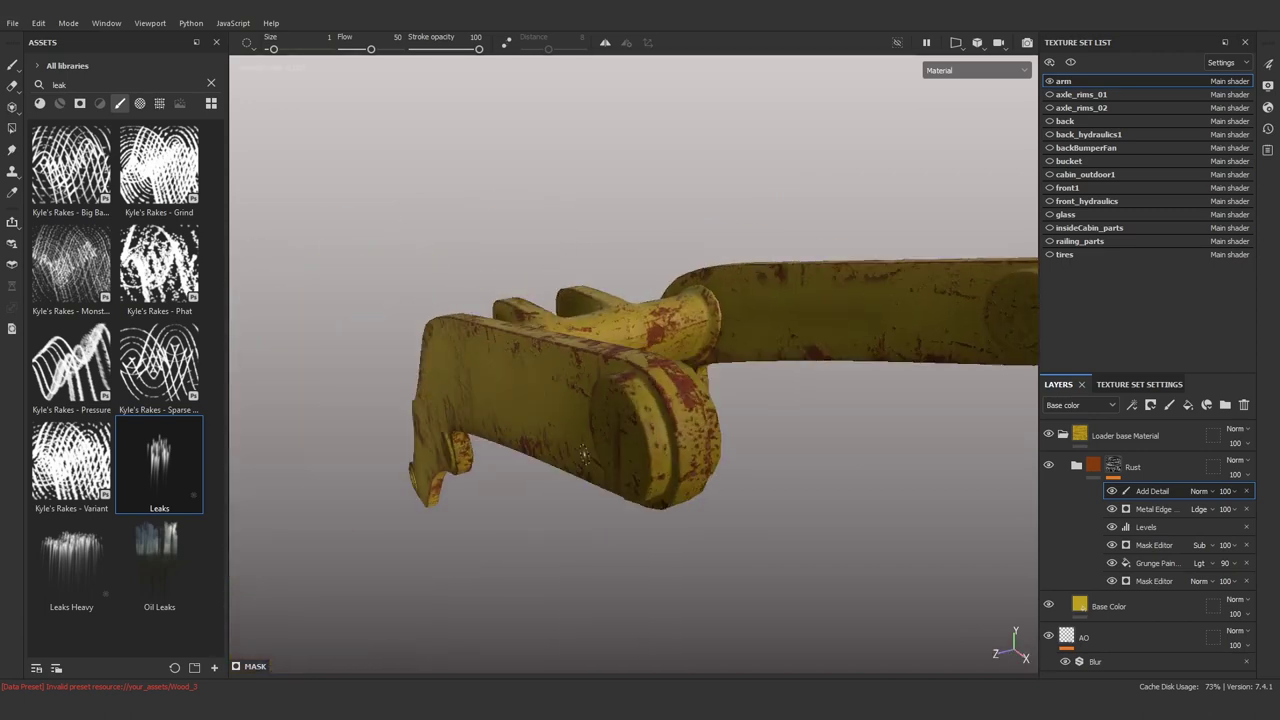
pyautogui.keyDown('alt'); pyautogui.moveTo(663, 410); pyautogui.dragTo(843, 431); pyautogui.keyUp('alt')
pyautogui.keyDown('alt'); pyautogui.moveTo(795, 370); pyautogui.dragTo(655, 291); pyautogui.keyUp('alt')
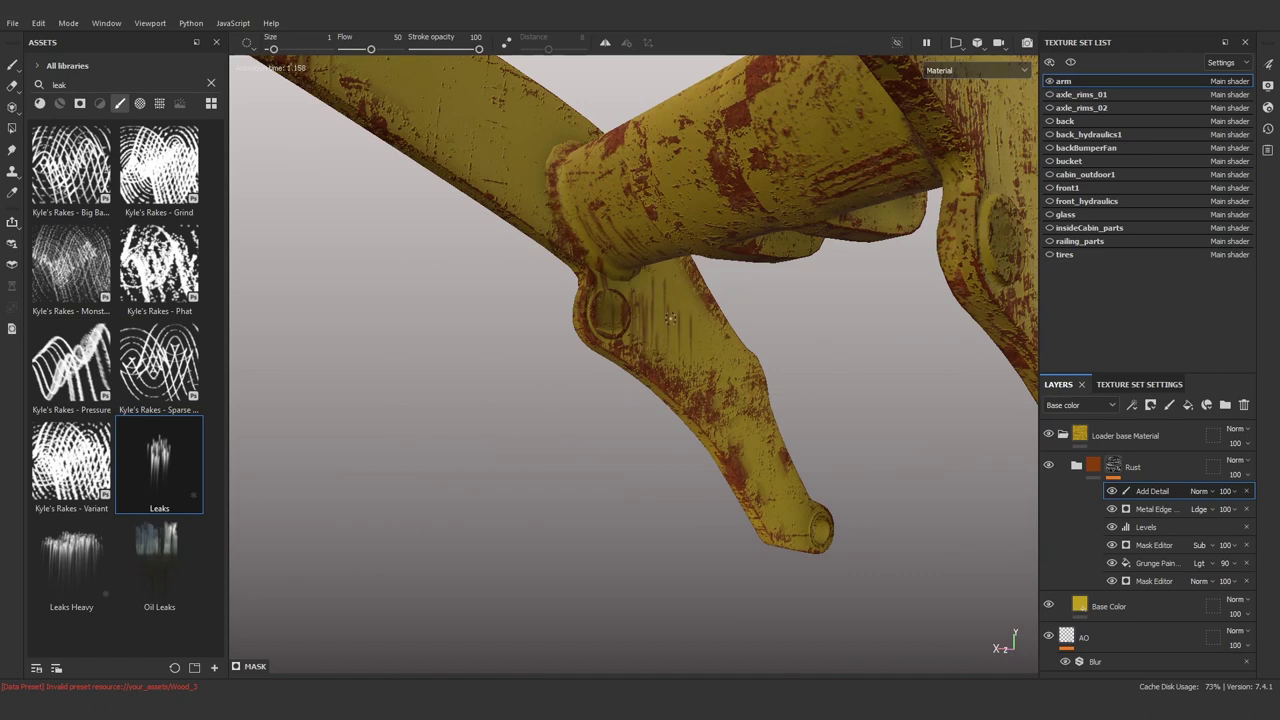
pyautogui.rightClick(669, 318)
pyautogui.scroll(-5, 731, 425)
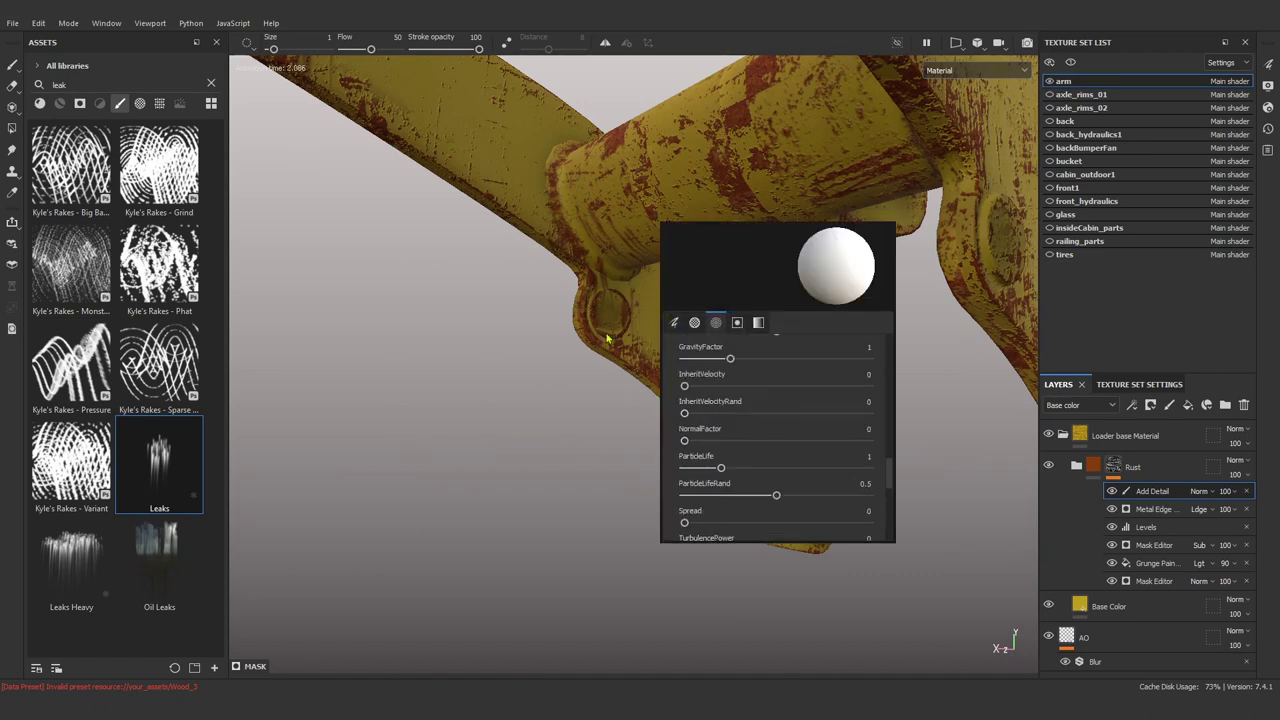
pyautogui.moveTo(606, 340)
pyautogui.keyDown('alt'); pyautogui.mouseDown()
pyautogui.moveTo(694, 386)
pyautogui.moveTo(571, 271)
pyautogui.moveTo(575, 300)
pyautogui.moveTo(441, 319)
pyautogui.mouseUp(); pyautogui.keyUp('alt')
pyautogui.keyDown('alt'); pyautogui.moveTo(370, 490); pyautogui.dragTo(491, 517); pyautogui.keyUp('alt')
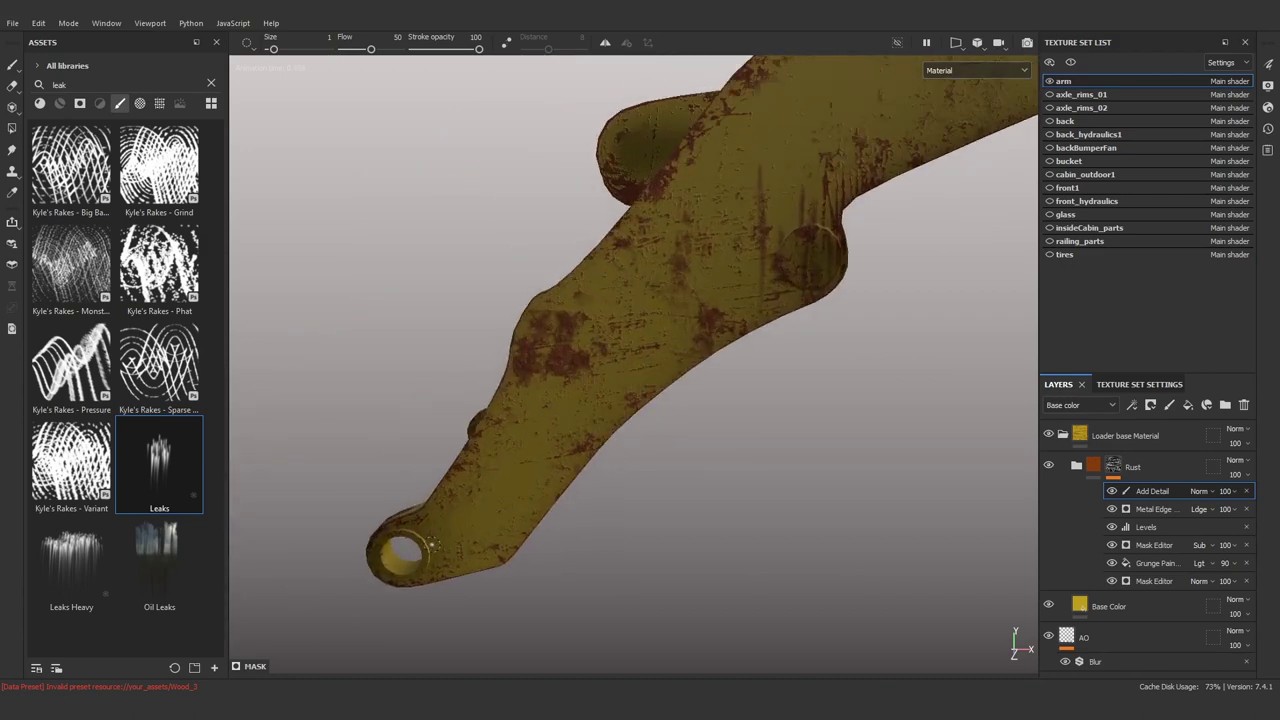
pyautogui.click(71, 568)
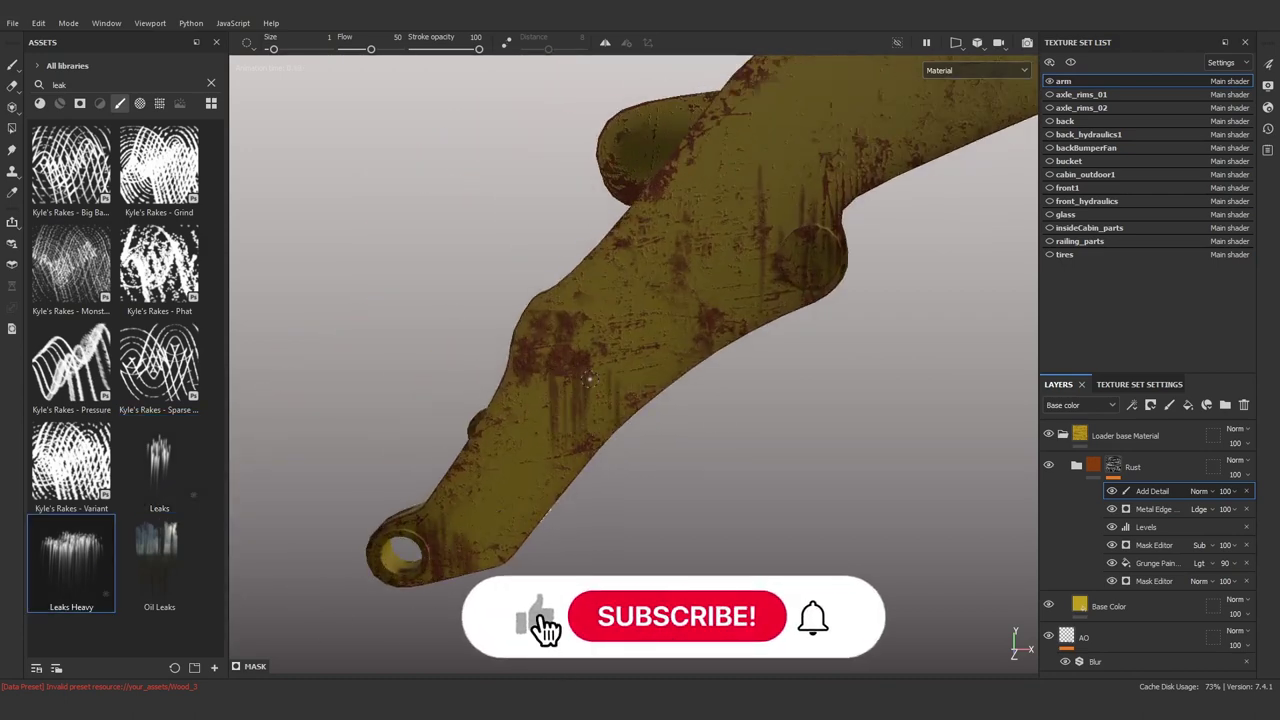
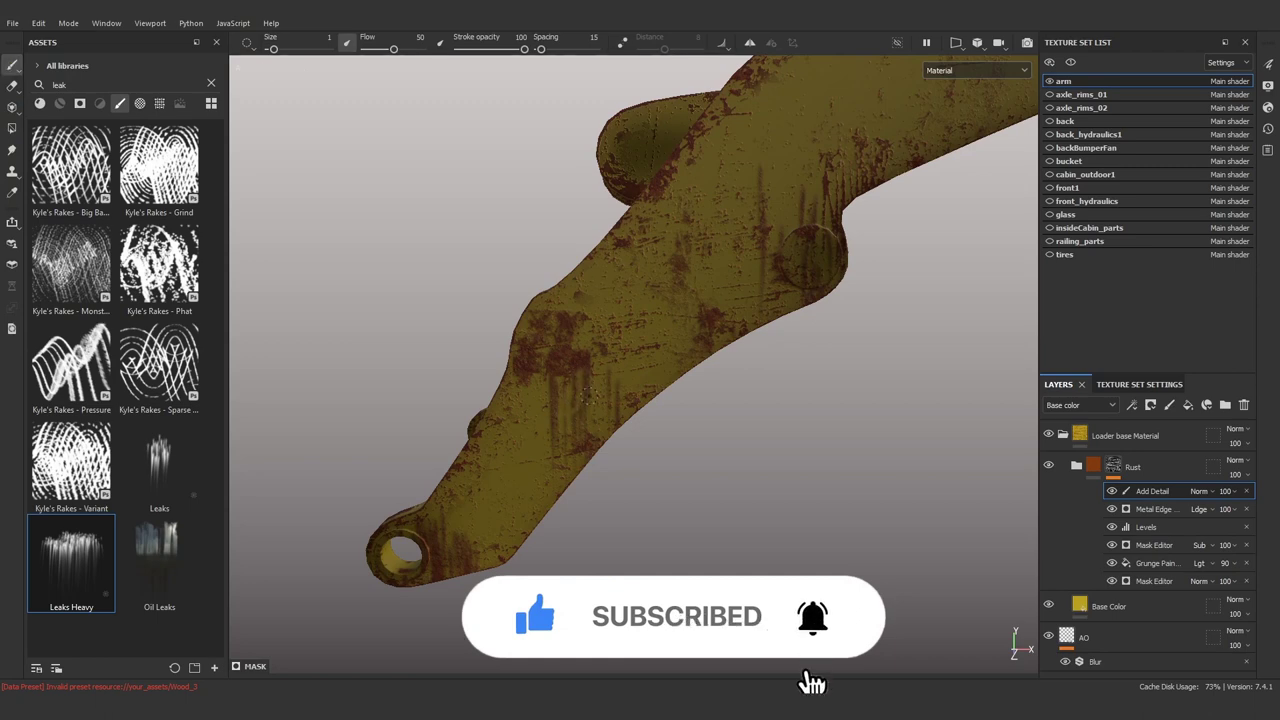
# Select the Kyle's Rakes - Sparse brush and orbit around the arm's top, pivot joint and lower side.
pyautogui.click(159, 465)
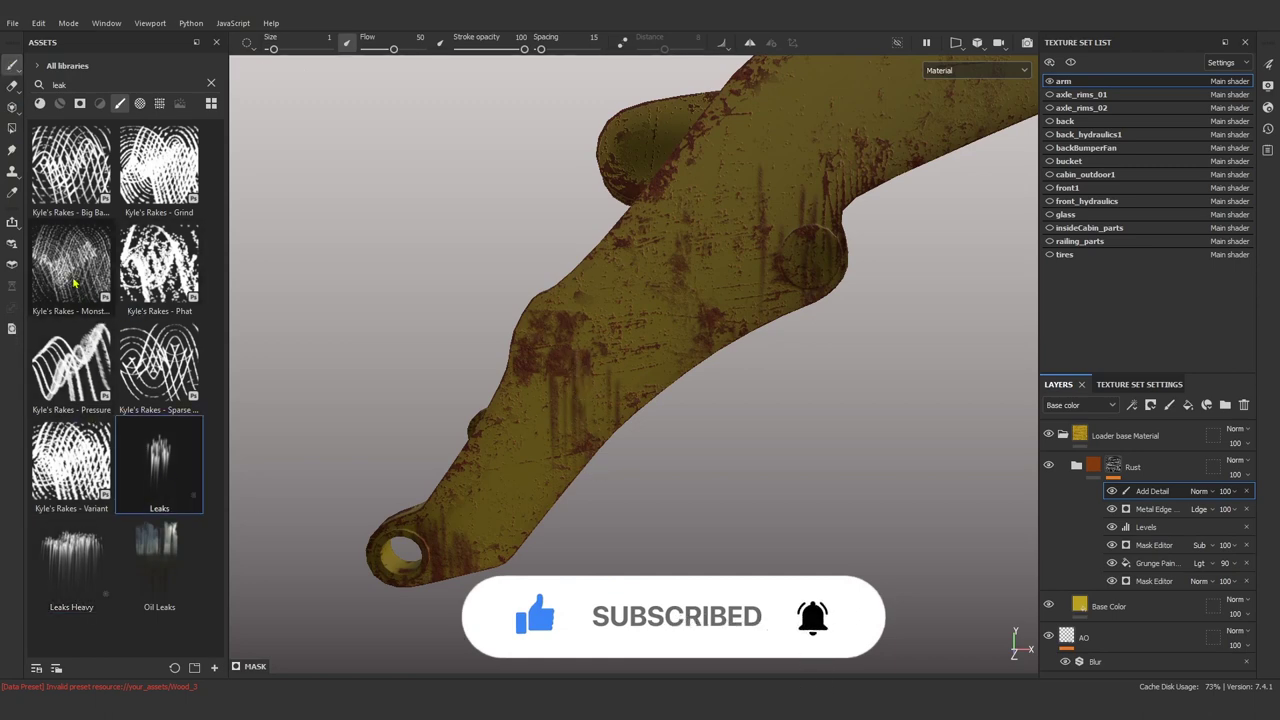
pyautogui.click(178, 353)
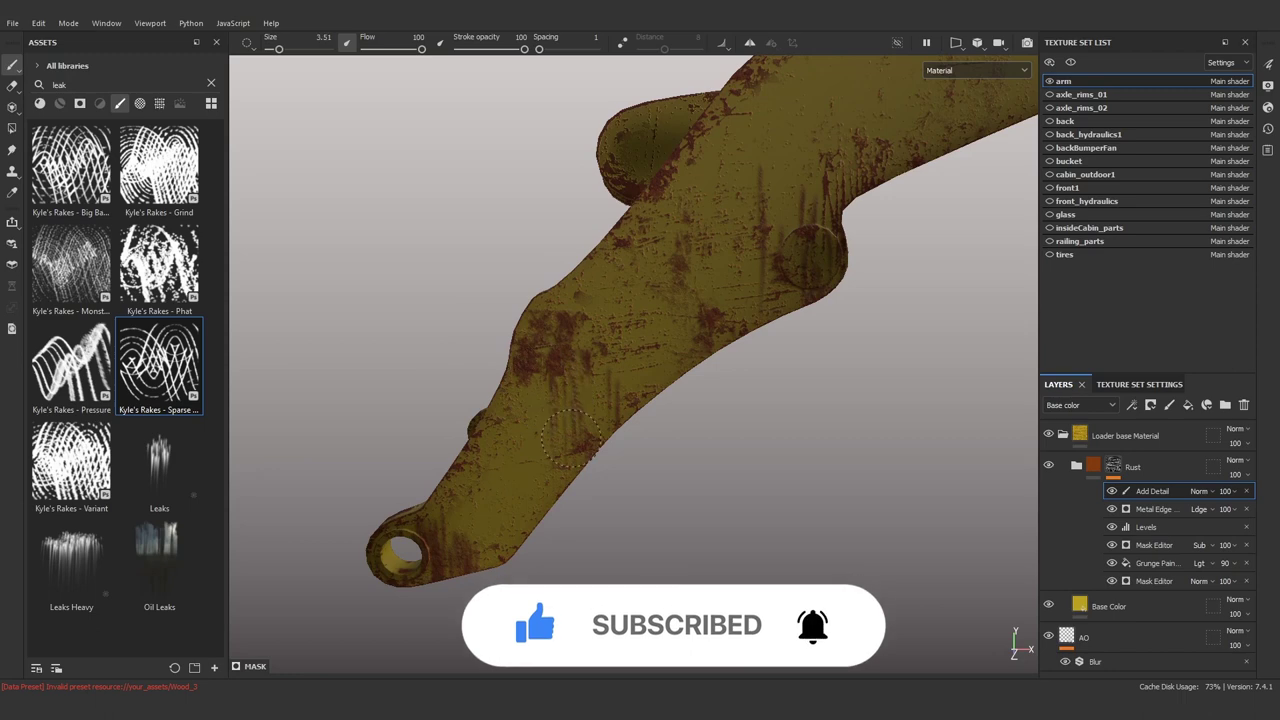
pyautogui.moveTo(550, 390)
pyautogui.keyDown('alt'); pyautogui.mouseDown()
pyautogui.moveTo(533, 562)
pyautogui.moveTo(305, 378)
pyautogui.moveTo(385, 400)
pyautogui.mouseUp(); pyautogui.keyUp('alt')
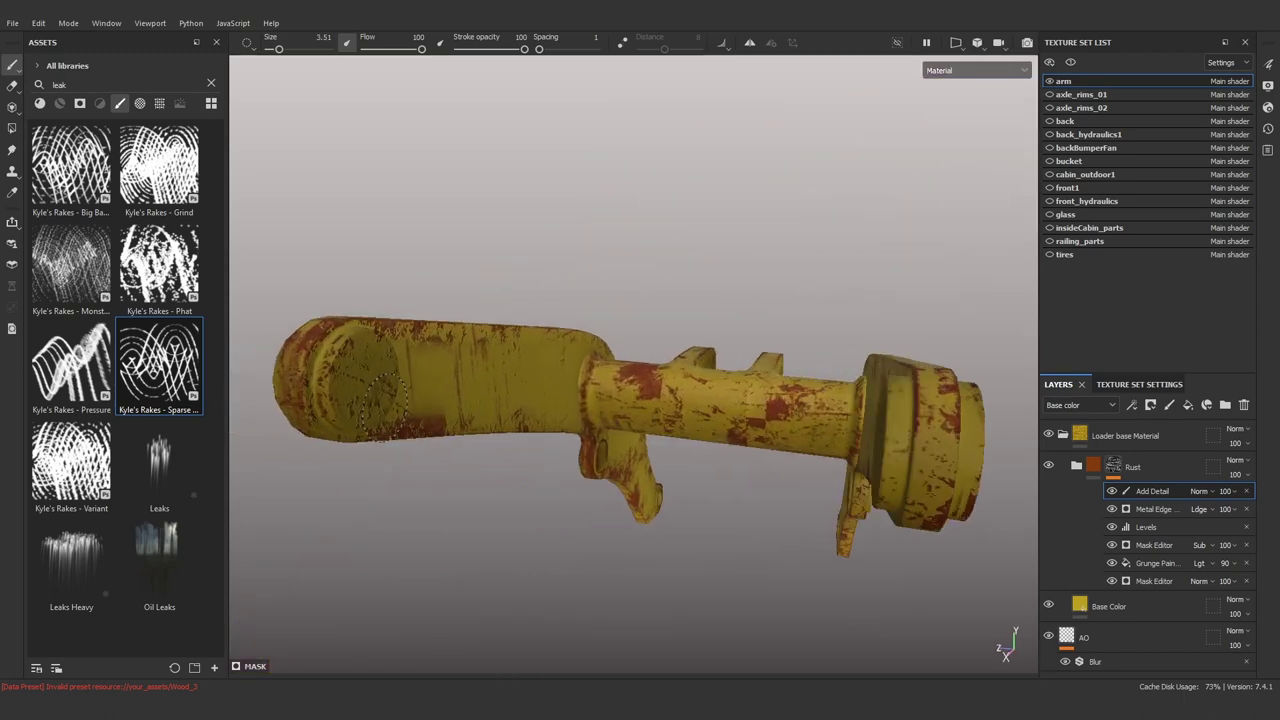
pyautogui.keyDown('alt'); pyautogui.moveTo(592, 400); pyautogui.dragTo(592, 400); pyautogui.keyUp('alt')
pyautogui.scroll(5, 592, 400)
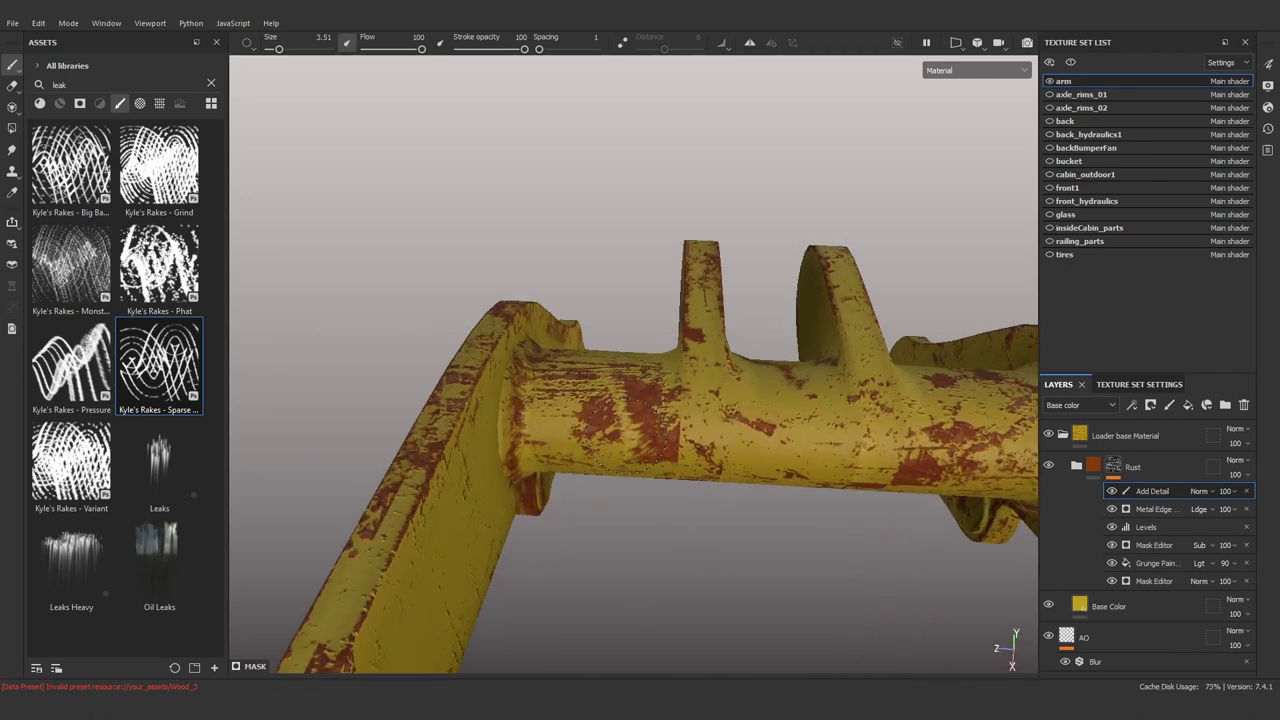
pyautogui.rightClick(592, 400)
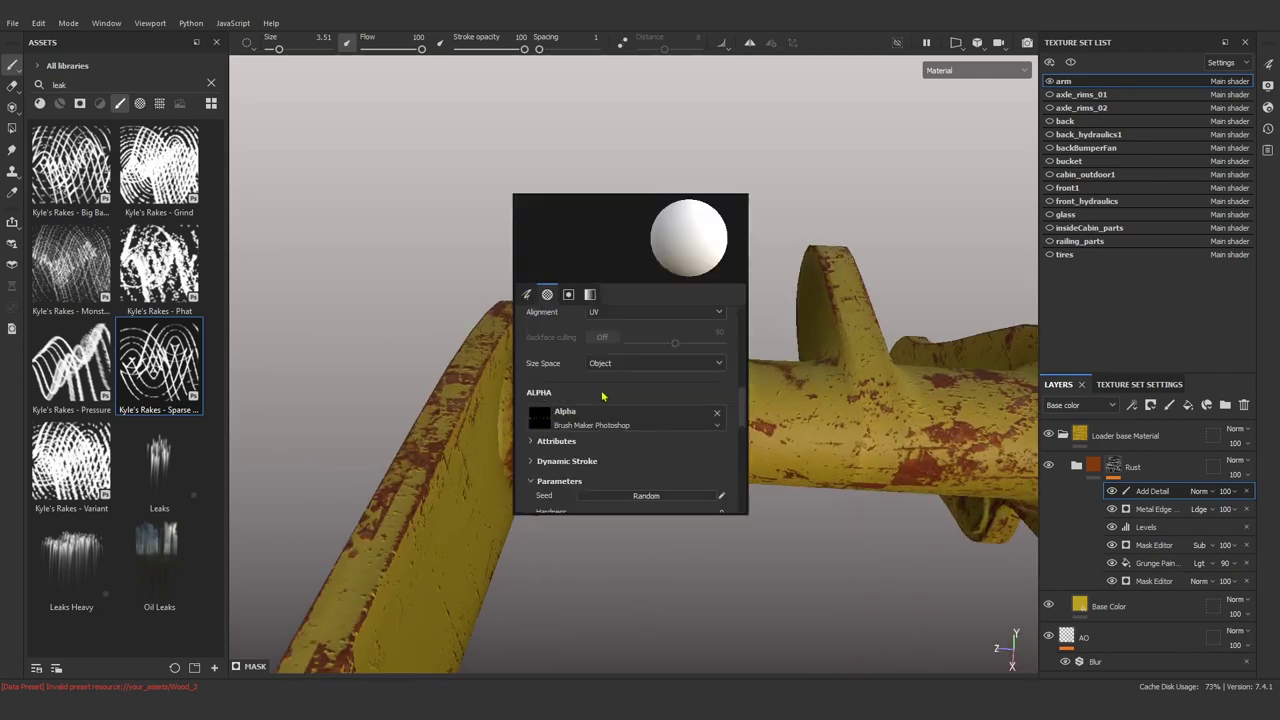
pyautogui.keyDown('alt'); pyautogui.moveTo(600, 420); pyautogui.dragTo(712, 490); pyautogui.keyUp('alt')
pyautogui.moveTo(647, 448)
pyautogui.keyDown('alt'); pyautogui.mouseDown()
pyautogui.moveTo(523, 443)
pyautogui.moveTo(572, 503)
pyautogui.moveTo(297, 426)
pyautogui.moveTo(323, 363)
pyautogui.moveTo(760, 341)
pyautogui.moveTo(749, 457)
pyautogui.mouseUp(); pyautogui.keyUp('alt')
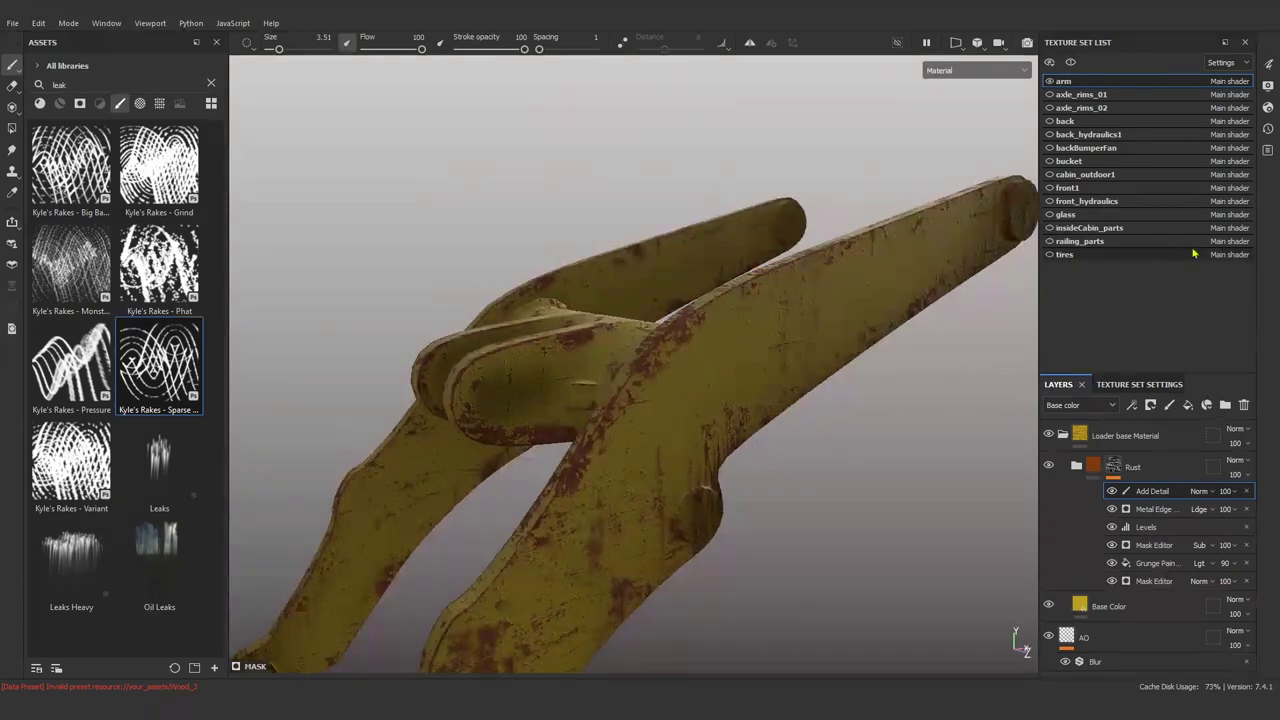
# Filter the asset list to smart materials, searching for 'rust' and 'base'.
pyautogui.click(1063, 436)
pyautogui.click(60, 104)
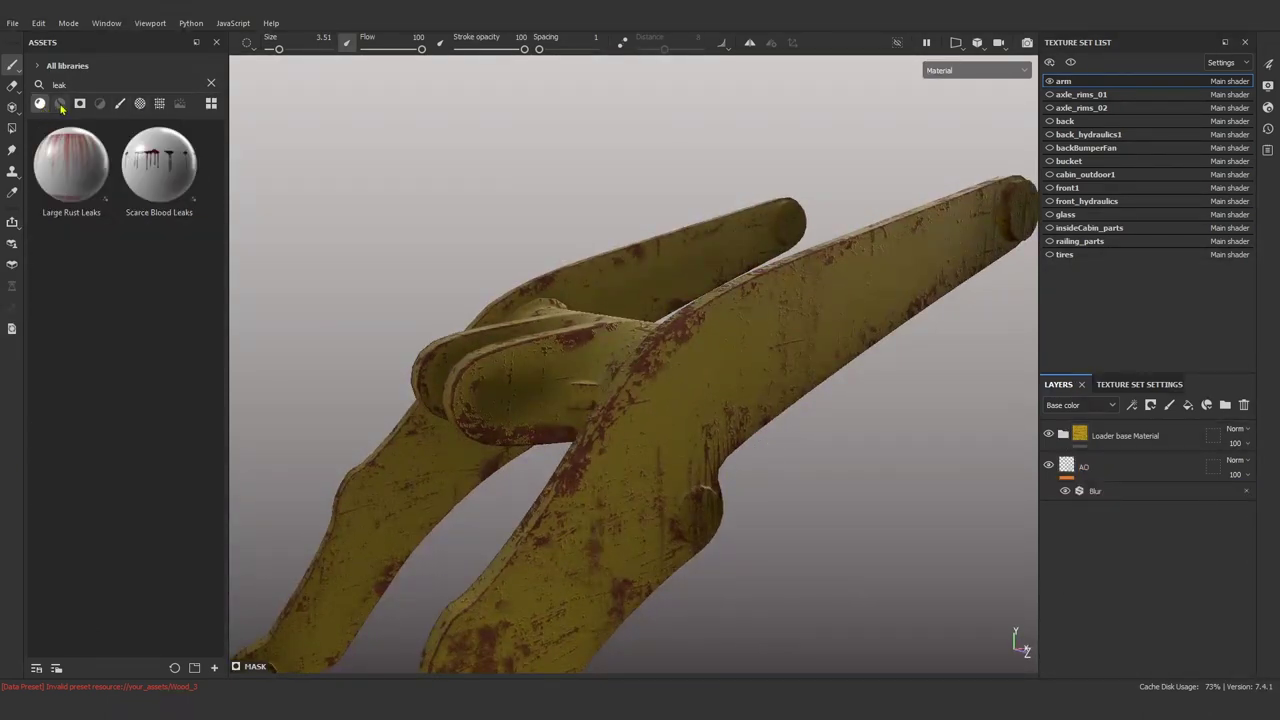
pyautogui.write('rust')
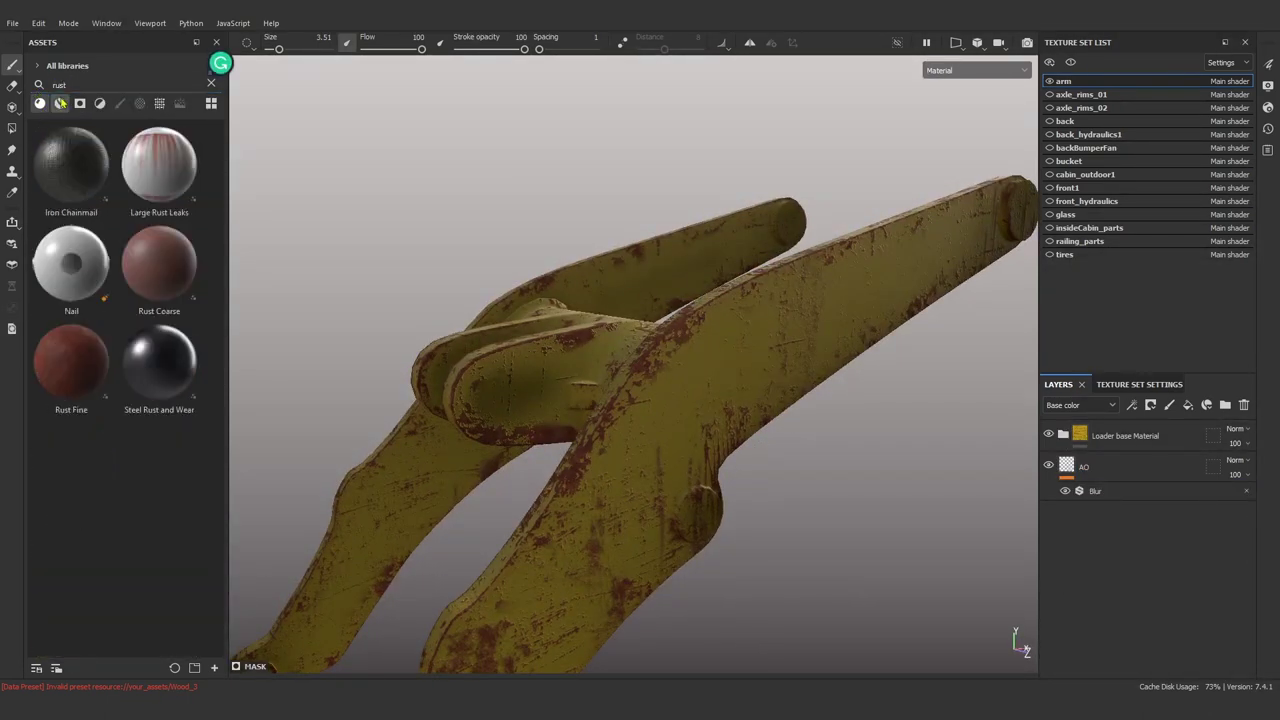
pyautogui.click(61, 104)
pyautogui.write('base')
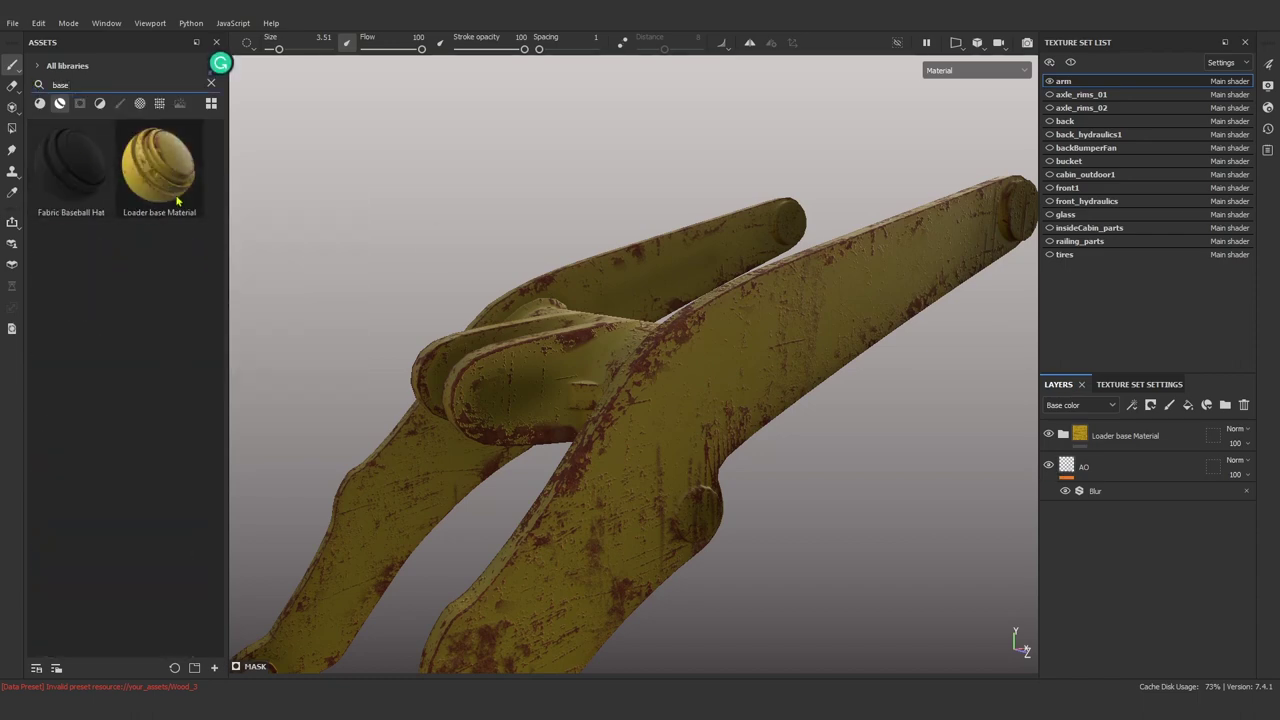
pyautogui.moveTo(1111, 452); pyautogui.dragTo(1111, 452)
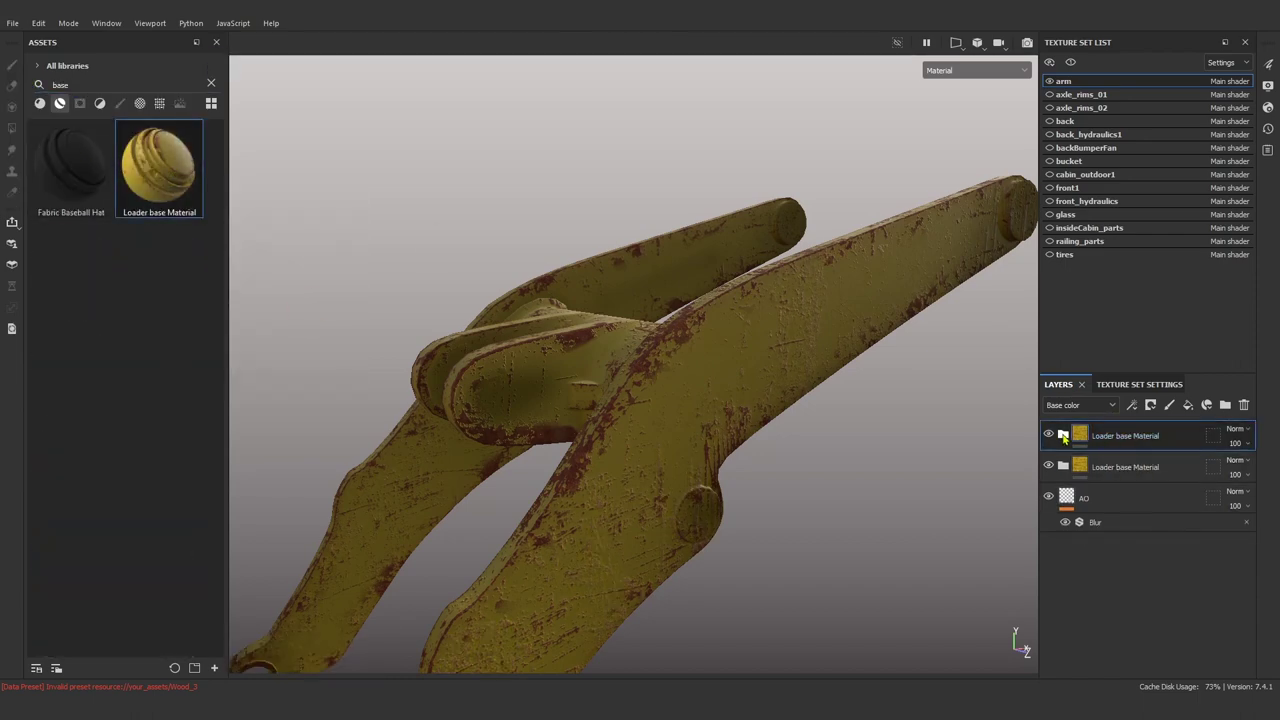
pyautogui.hotkey('ctrl', 'z')
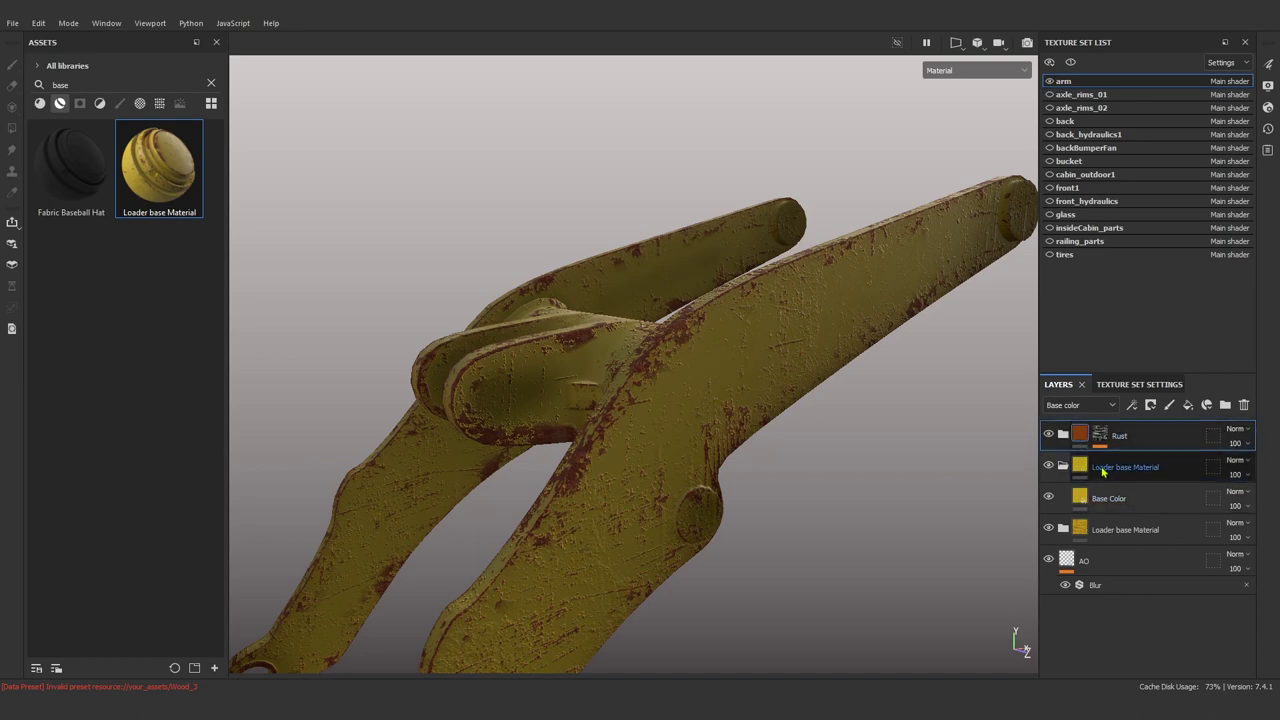
# Save the Loader Rust folder as a smart material.
pyautogui.rightClick(1116, 437)
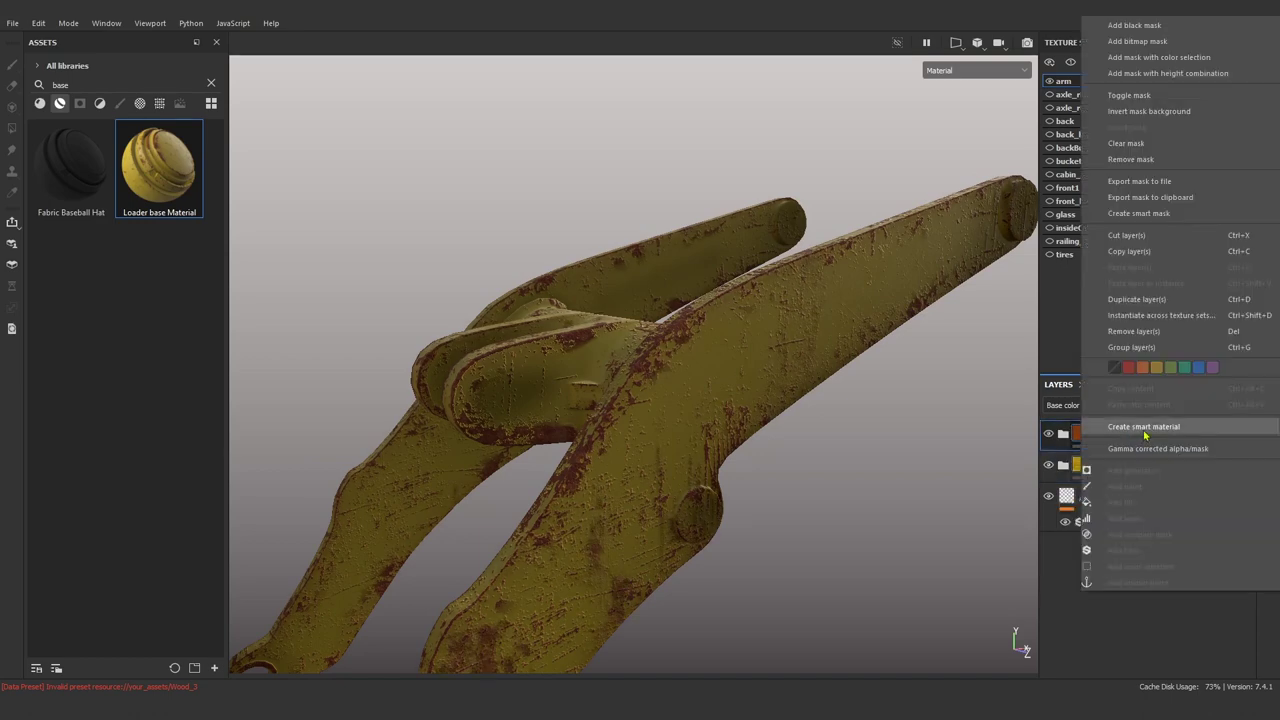
pyautogui.click(1144, 430)
pyautogui.write('Loader Rust')
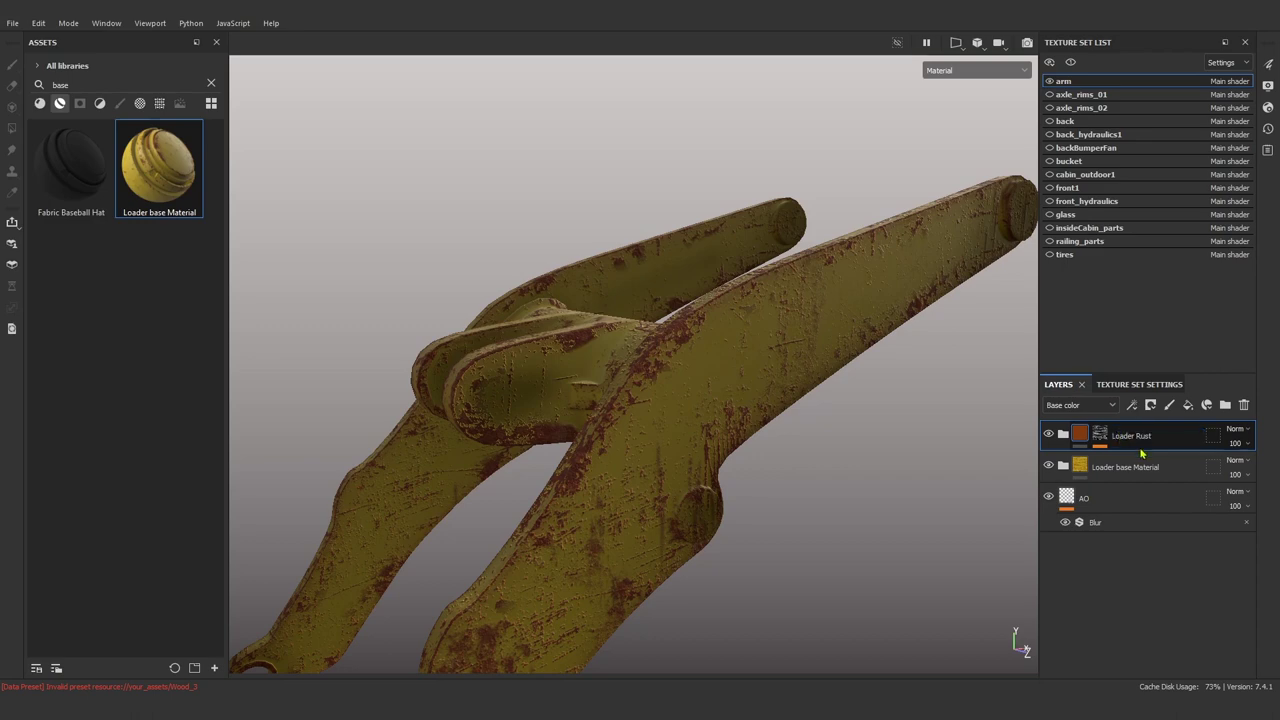
pyautogui.rightClick(1141, 453)
pyautogui.click(1157, 449)
pyautogui.scroll(-3, 131, 452)
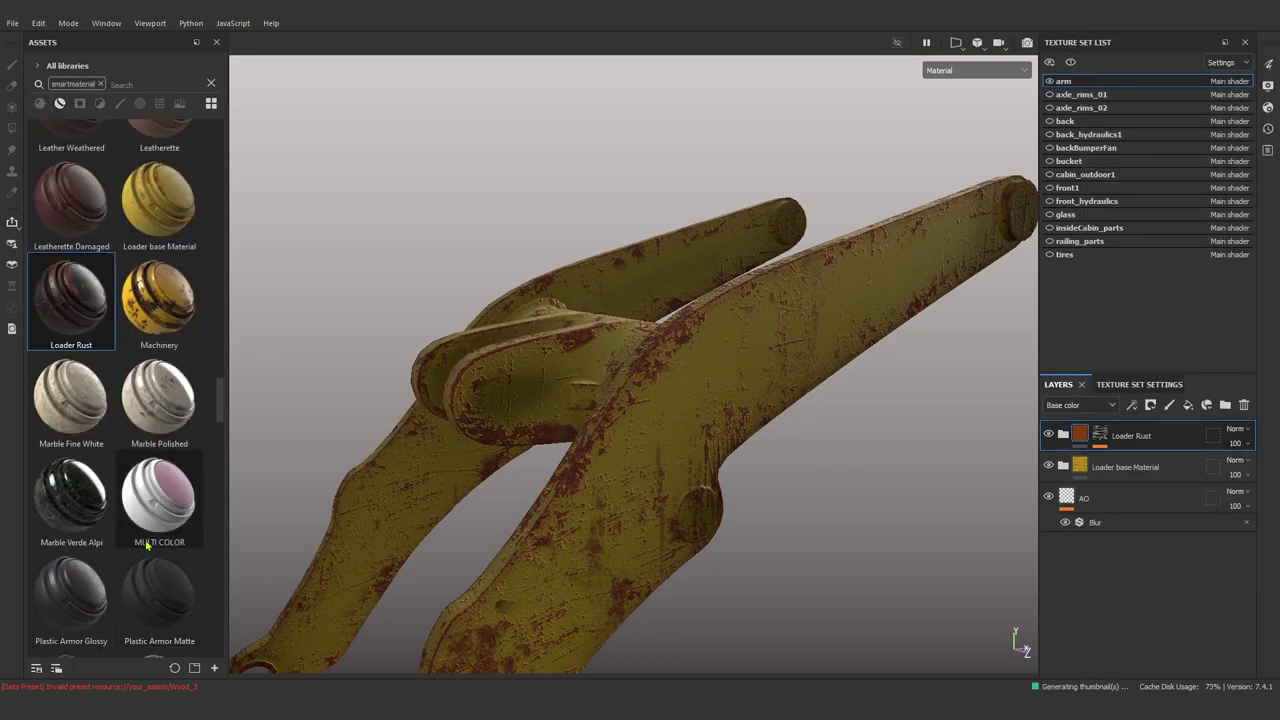
# Remove the Metal Edge Wear and Add Detail effects from the Loader Rust mask.
pyautogui.keyDown('alt'); pyautogui.click(1101, 437); pyautogui.keyUp('alt')
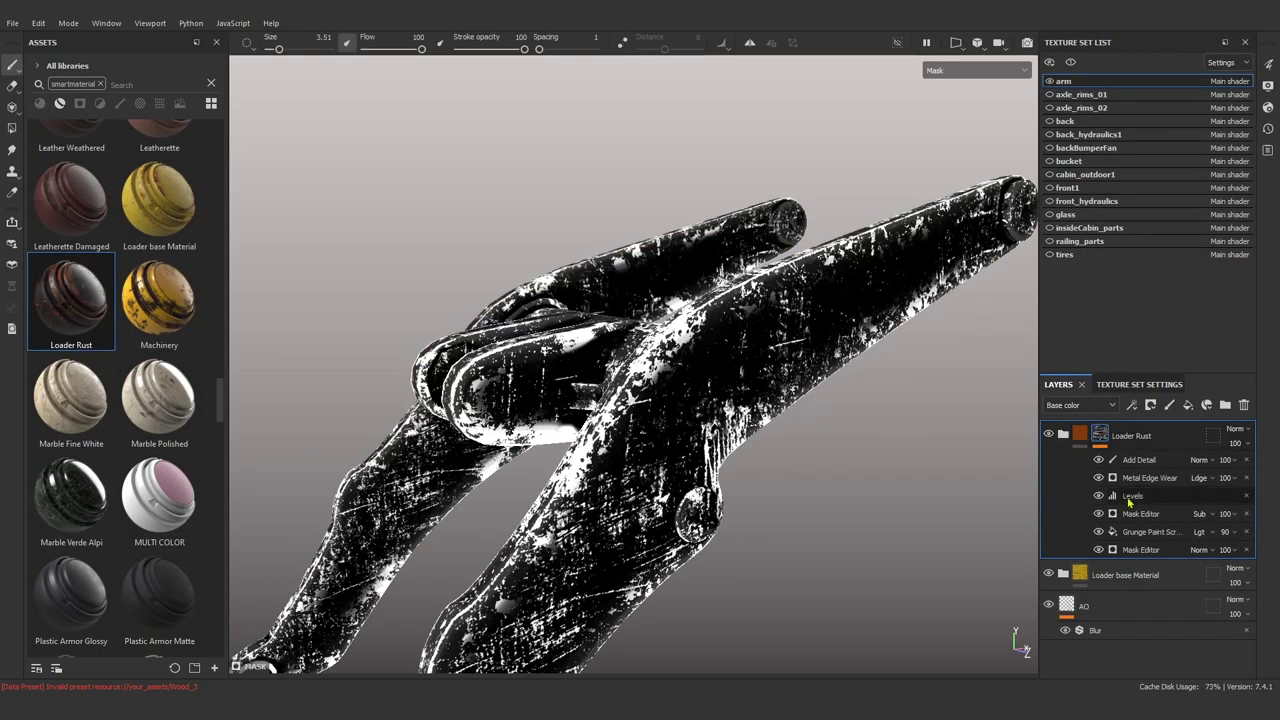
pyautogui.rightClick(1143, 494)
pyautogui.click(1149, 516)
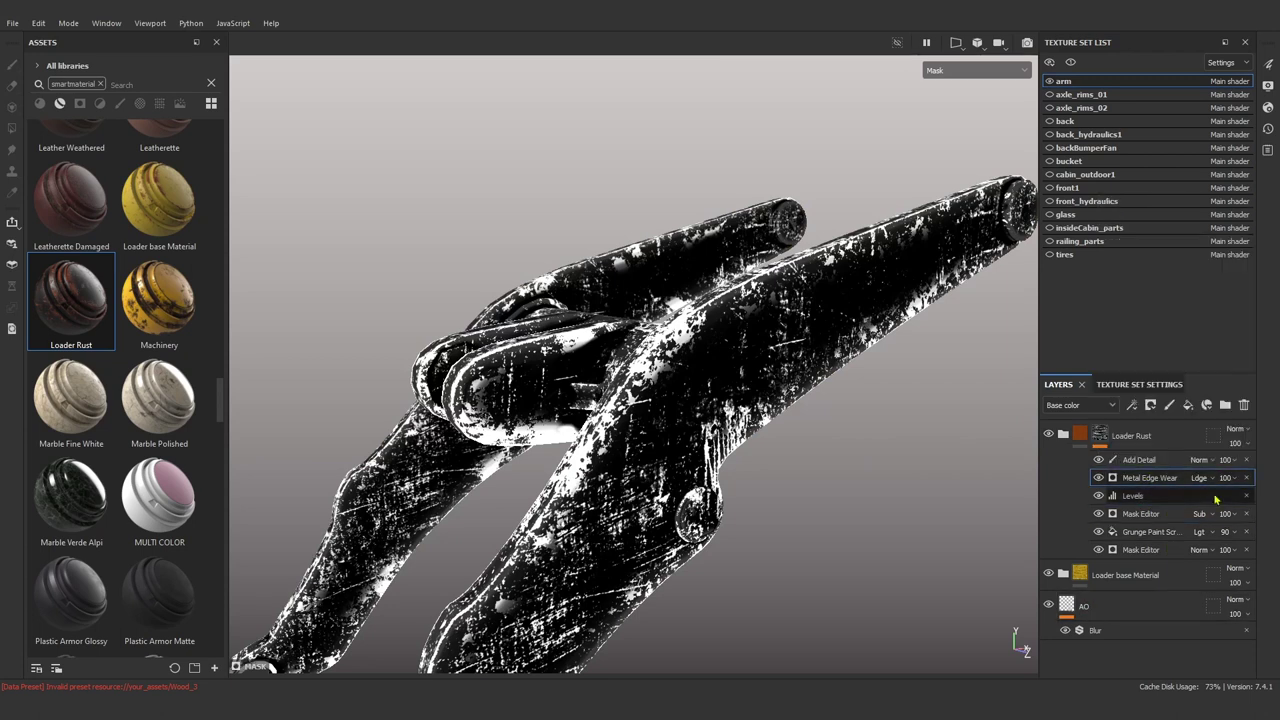
pyautogui.click(1246, 478)
pyautogui.click(1246, 460)
# Add a Dirt generator to the mask and raise its Dirt Level to 0.64.
pyautogui.rightClick(1157, 467)
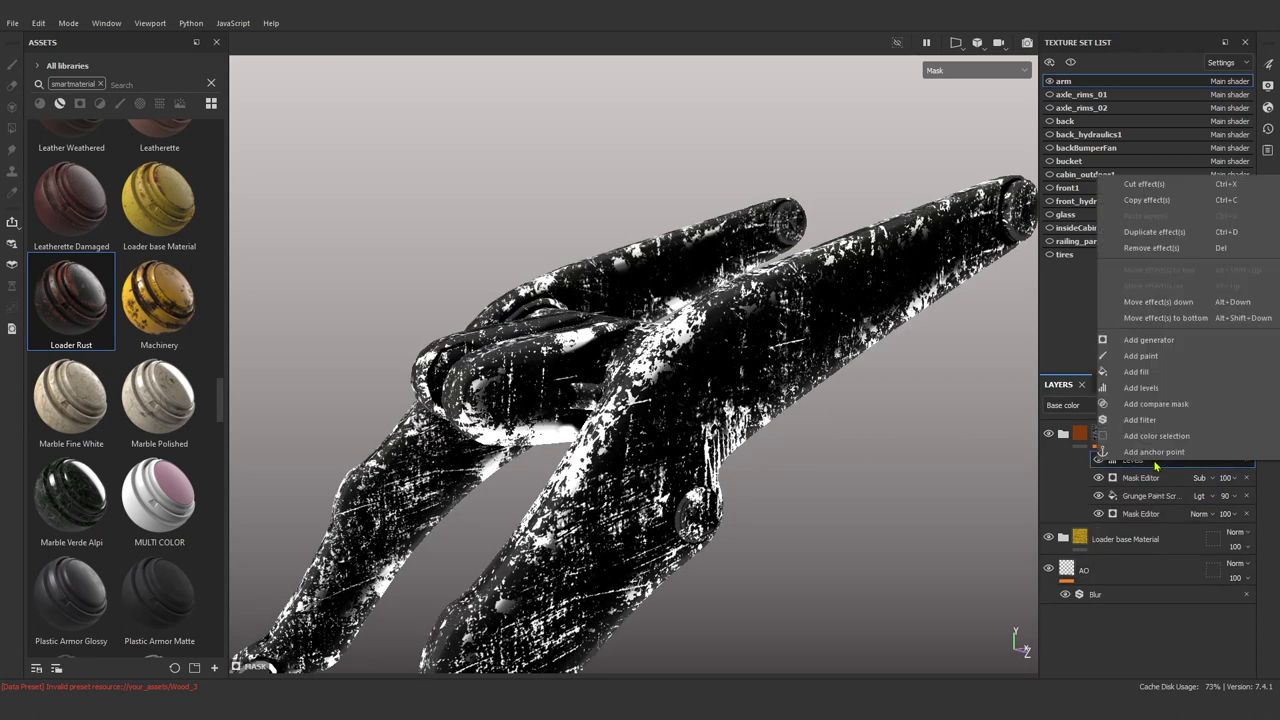
pyautogui.click(1180, 388)
pyautogui.click(880, 421)
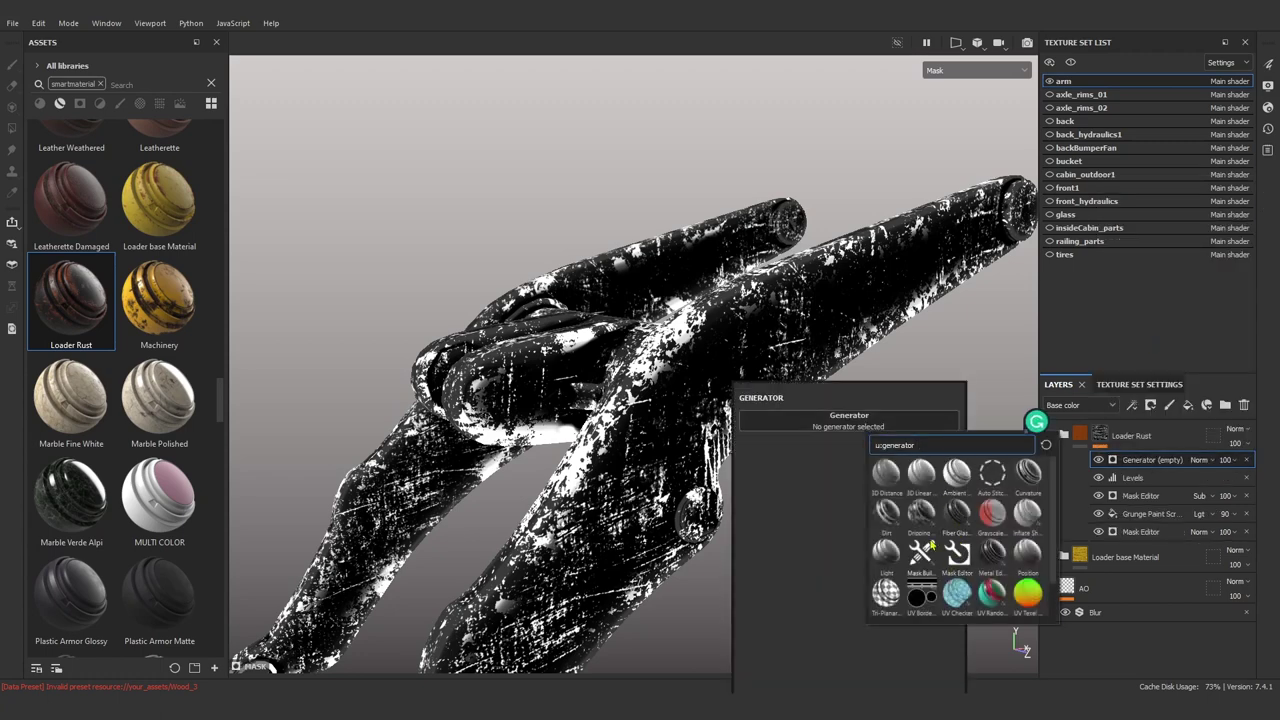
pyautogui.click(886, 510)
pyautogui.press('m')
pyautogui.moveTo(737, 403)
pyautogui.keyDown('alt'); pyautogui.mouseDown()
pyautogui.moveTo(579, 583)
pyautogui.moveTo(823, 480)
pyautogui.mouseUp(); pyautogui.keyUp('alt')
pyautogui.moveTo(941, 565); pyautogui.dragTo(969, 566)
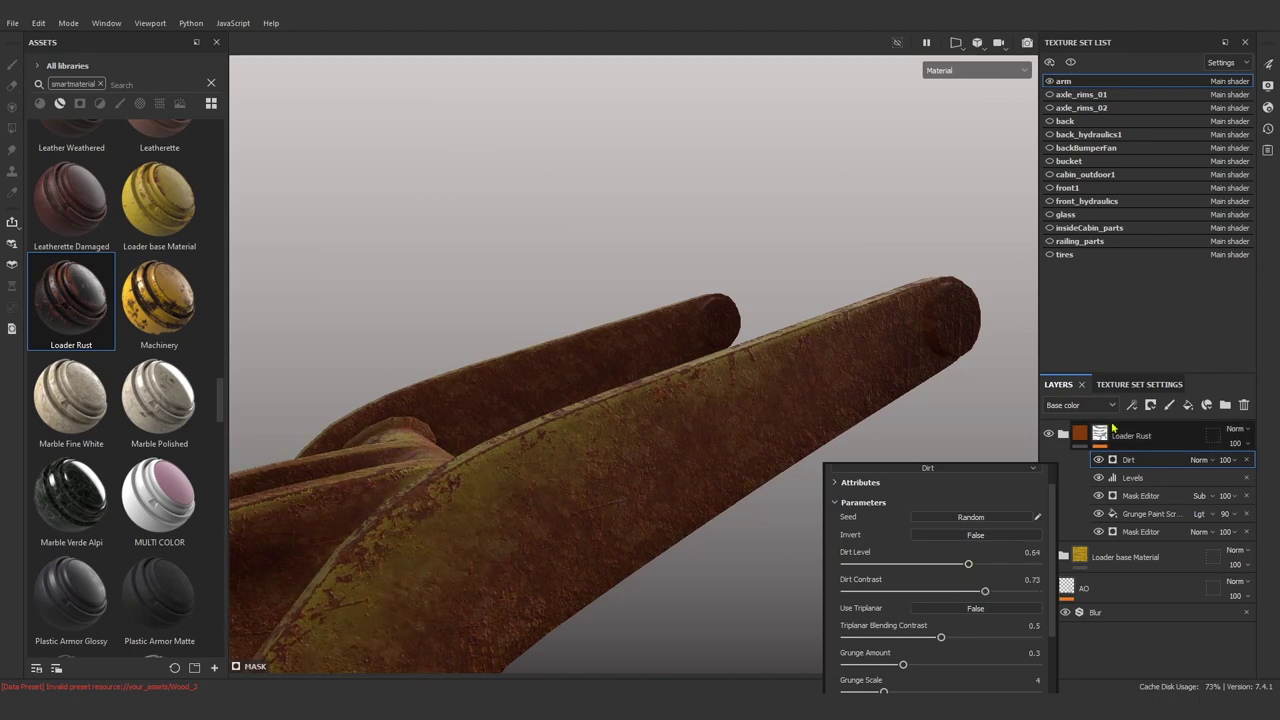
pyautogui.press('m')
pyautogui.moveTo(686, 466)
pyautogui.keyDown('alt'); pyautogui.mouseDown()
pyautogui.moveTo(608, 394)
pyautogui.moveTo(648, 369)
pyautogui.mouseUp(); pyautogui.keyUp('alt')
# Add a Grunge Paint Scratched fill to the Loader Rust mask in Subtract blend mode.
pyautogui.rightClick(648, 369)
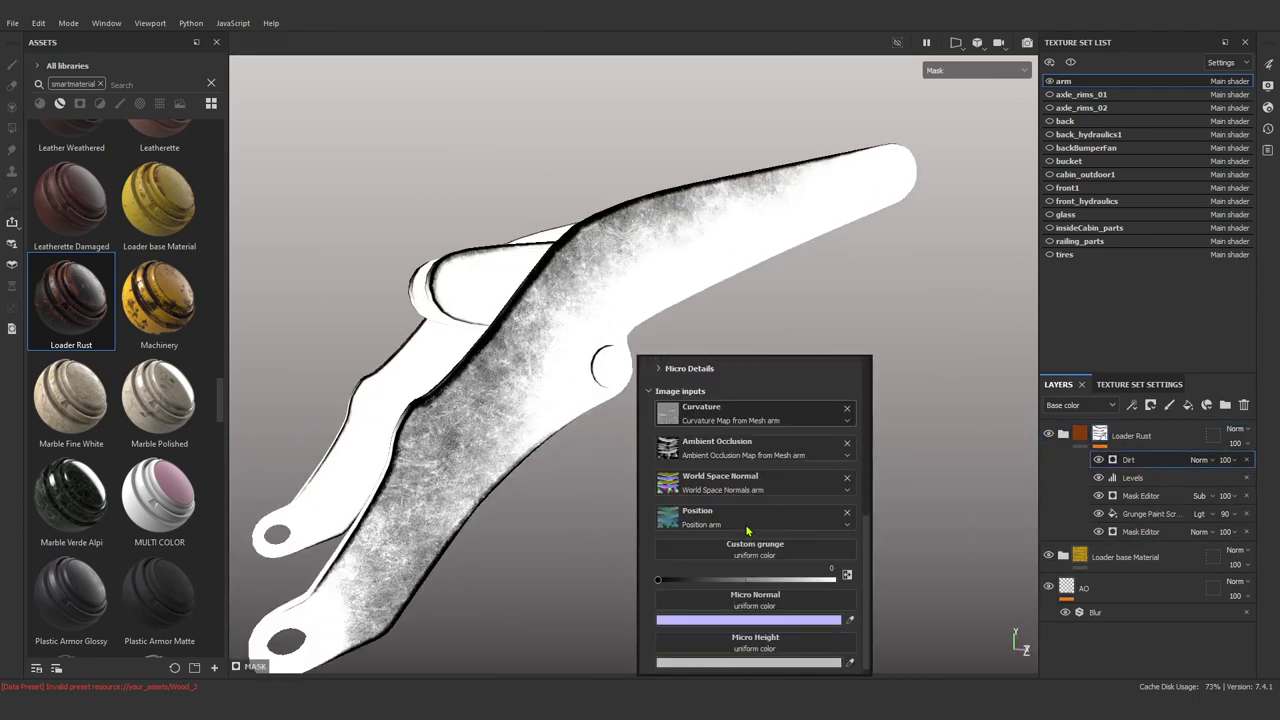
pyautogui.scroll(-5, 780, 533)
pyautogui.rightClick(1152, 477)
pyautogui.click(1150, 399)
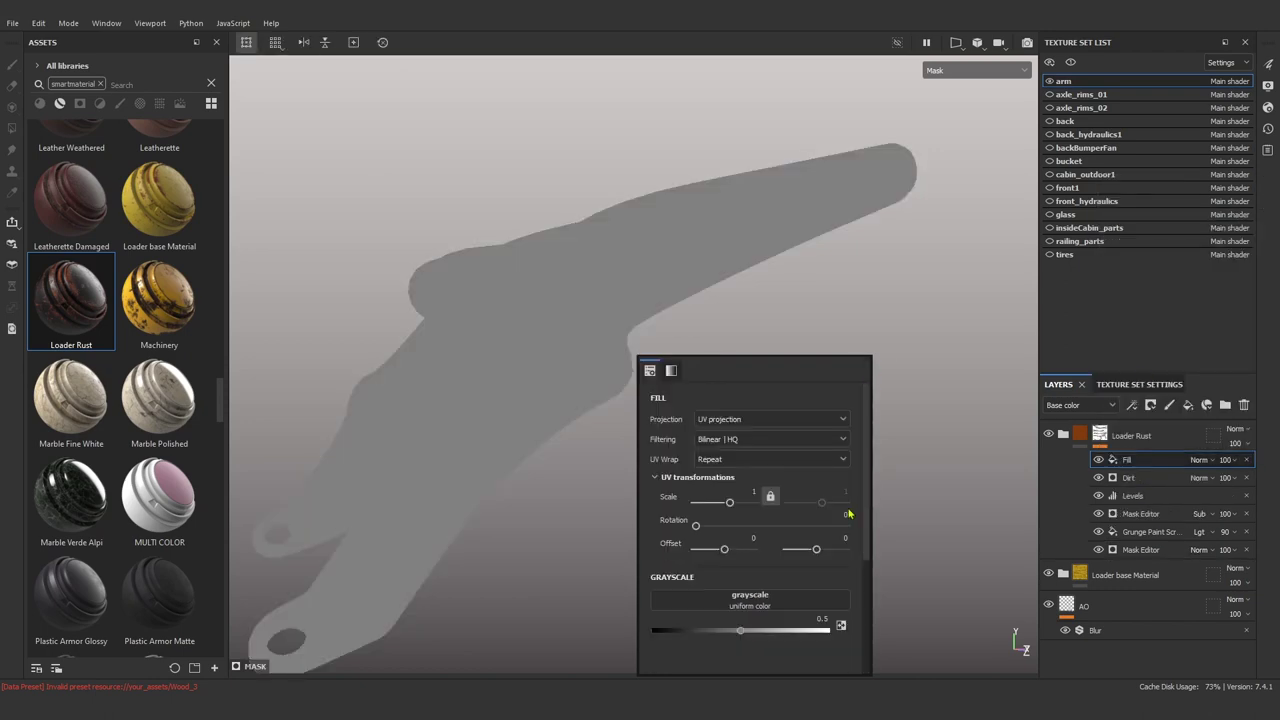
pyautogui.click(750, 600)
pyautogui.click(903, 459)
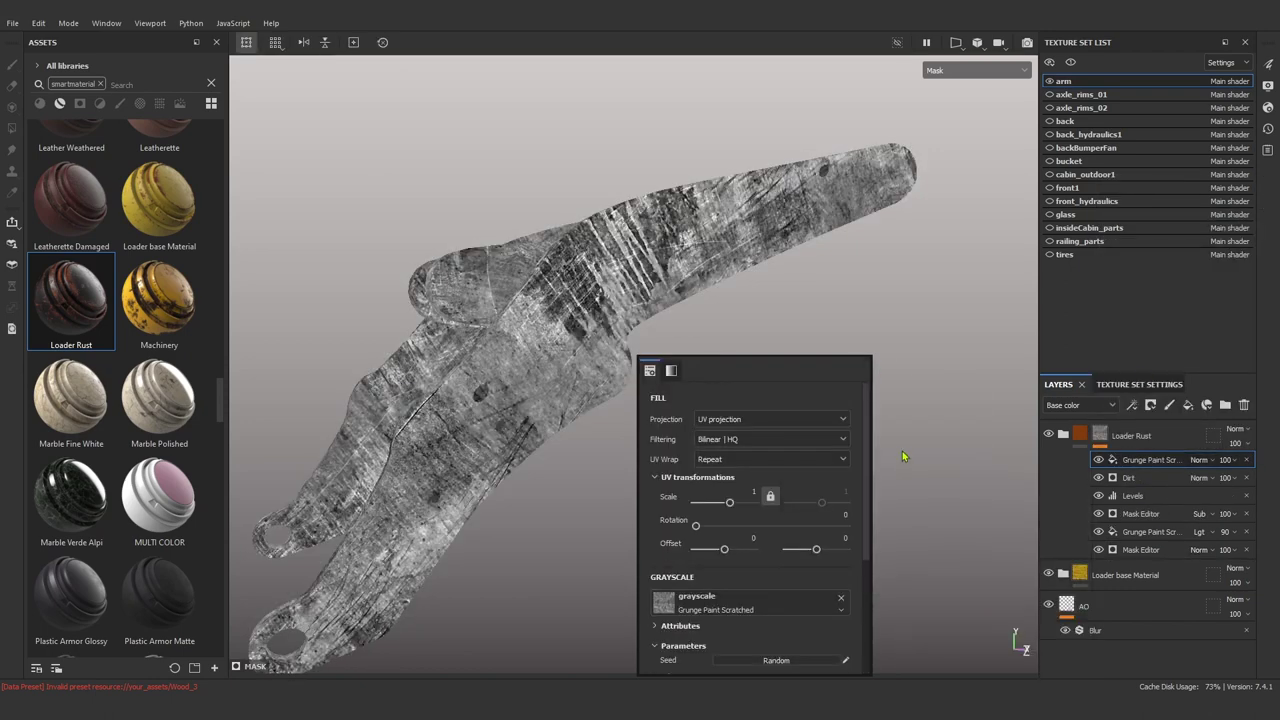
pyautogui.click(1199, 460)
pyautogui.click(1200, 185)
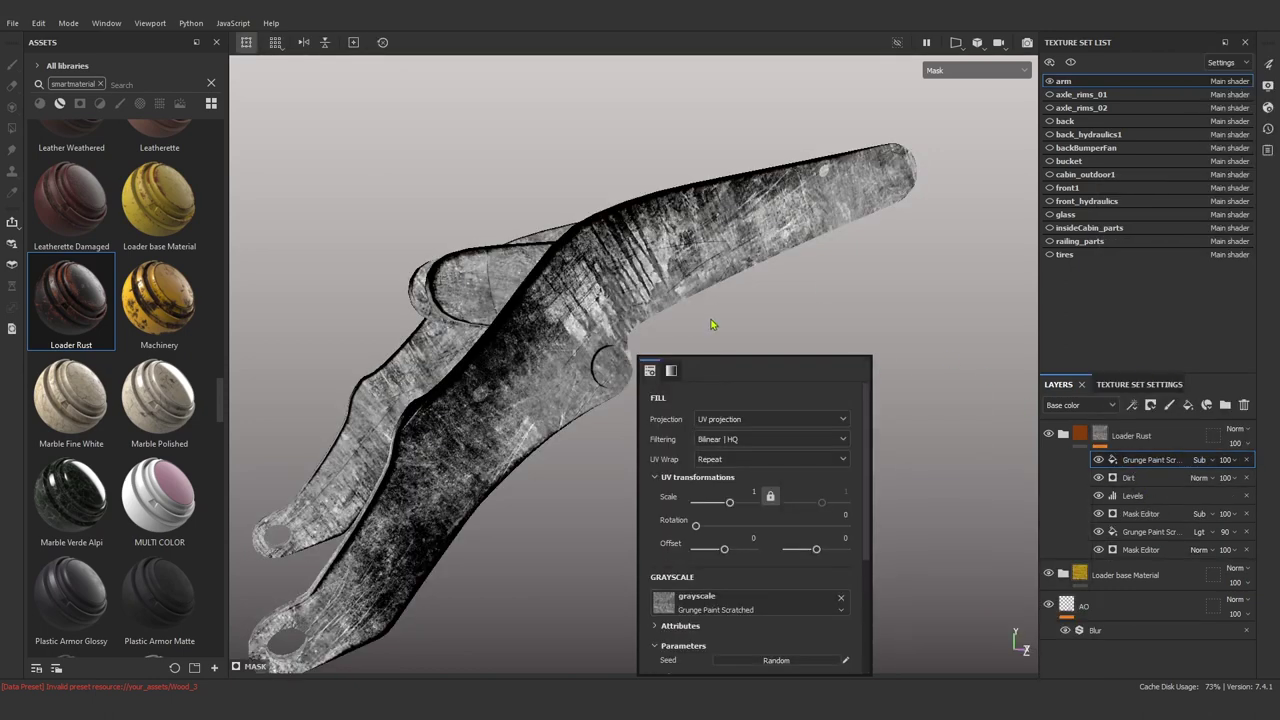
# Raise the Dirt generator's Grunge Scale to 6 and check the arm's material.
pyautogui.press('m')
pyautogui.keyDown('alt'); pyautogui.moveTo(754, 334); pyautogui.dragTo(606, 520); pyautogui.keyUp('alt')
pyautogui.scroll(3, 606, 520)
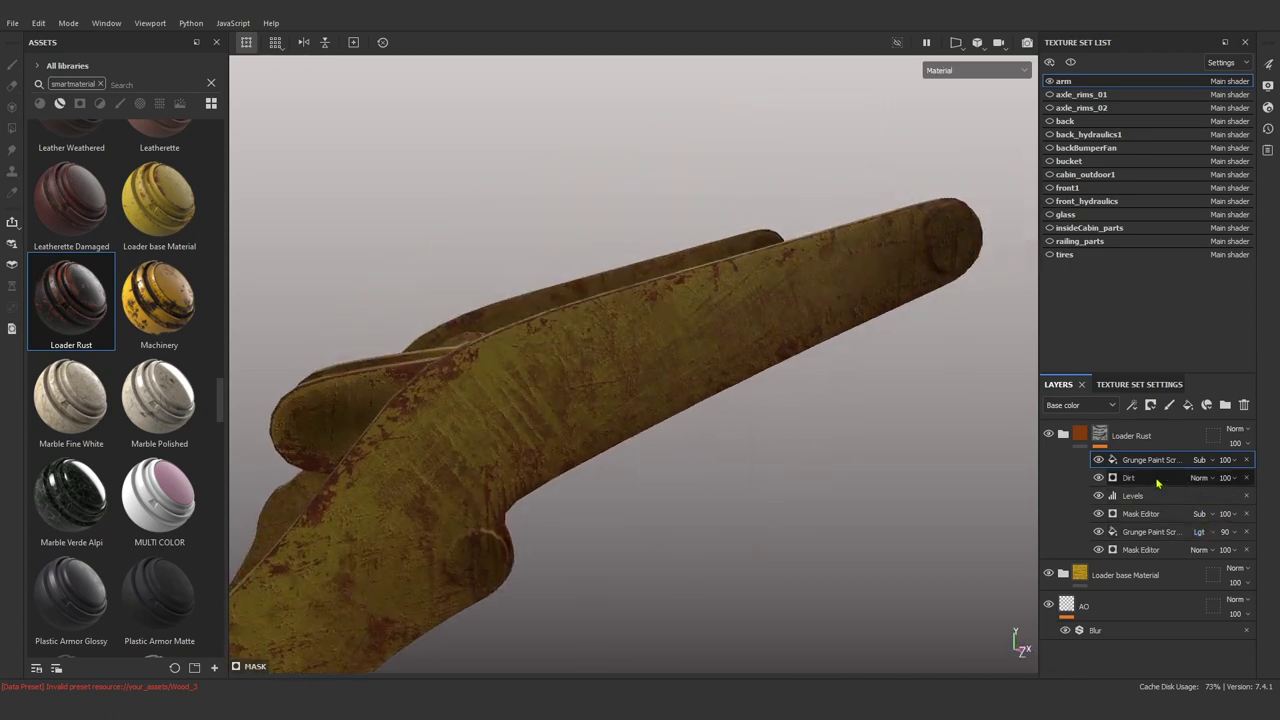
pyautogui.click(1128, 478)
pyautogui.scroll(-5, 880, 580)
pyautogui.moveTo(879, 549); pyautogui.dragTo(949, 554)
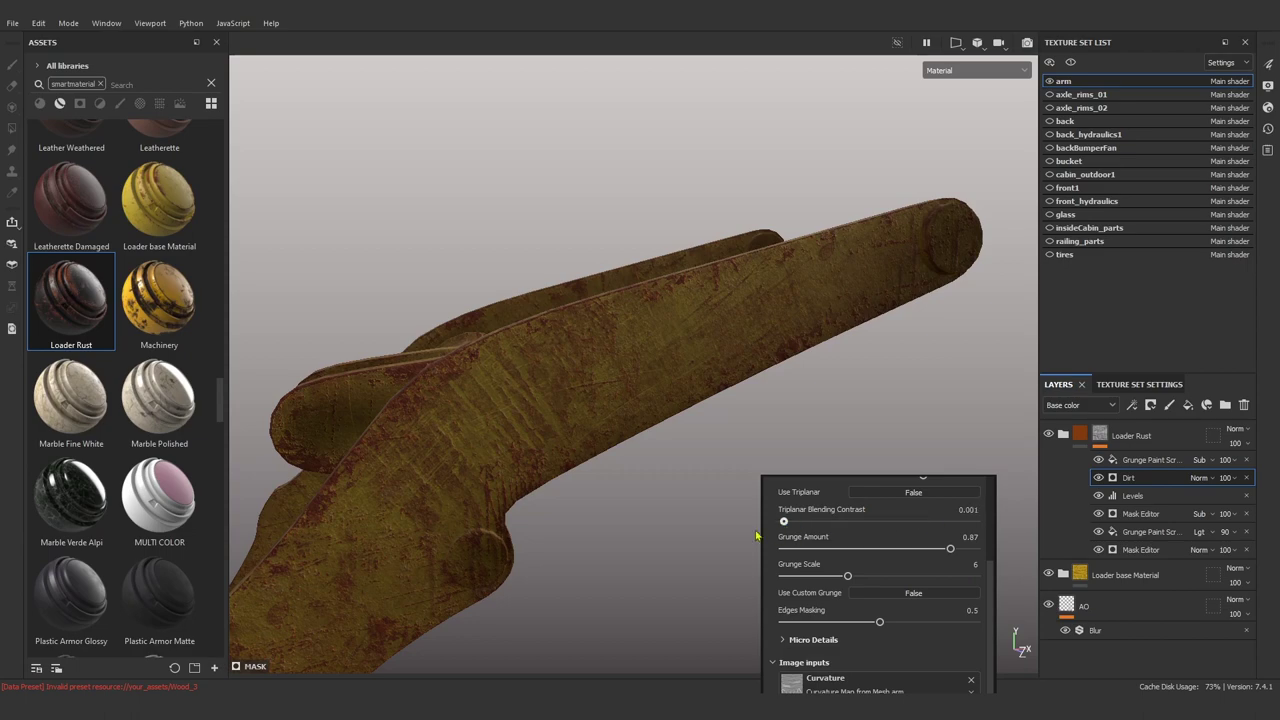
pyautogui.scroll(5, 856, 561)
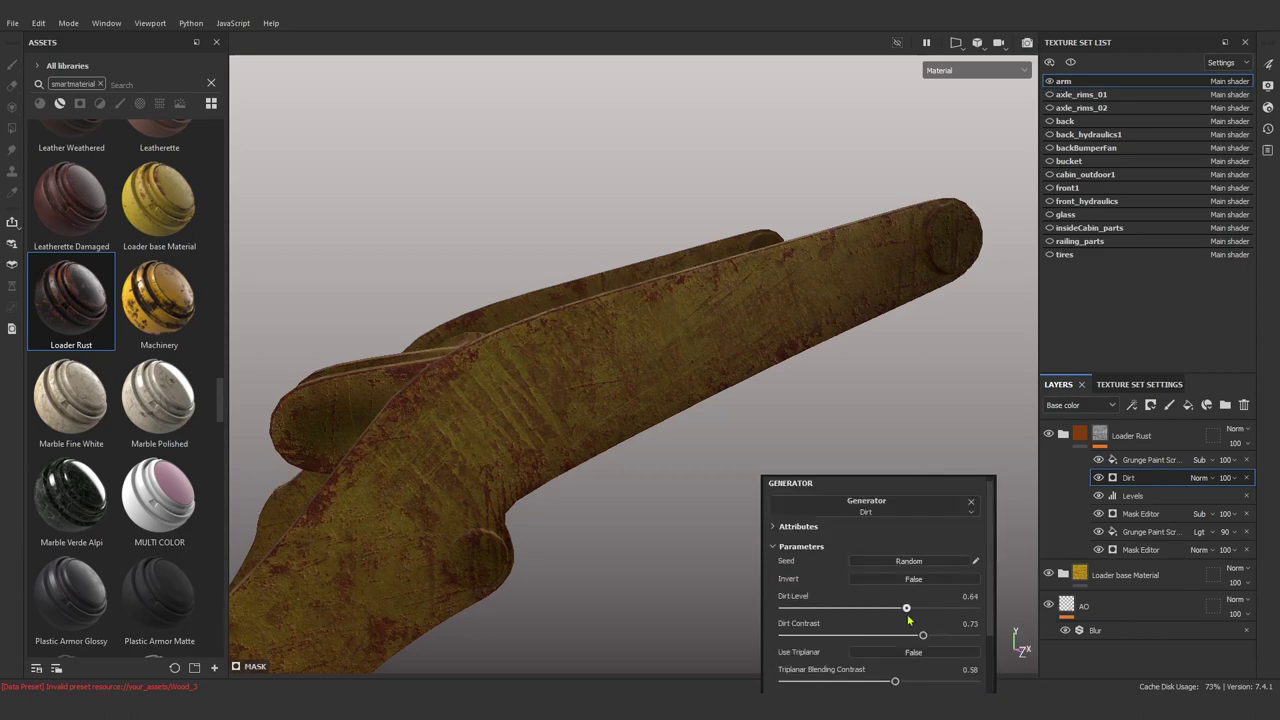
pyautogui.keyDown('alt'); pyautogui.moveTo(908, 620); pyautogui.dragTo(734, 551); pyautogui.keyUp('alt')
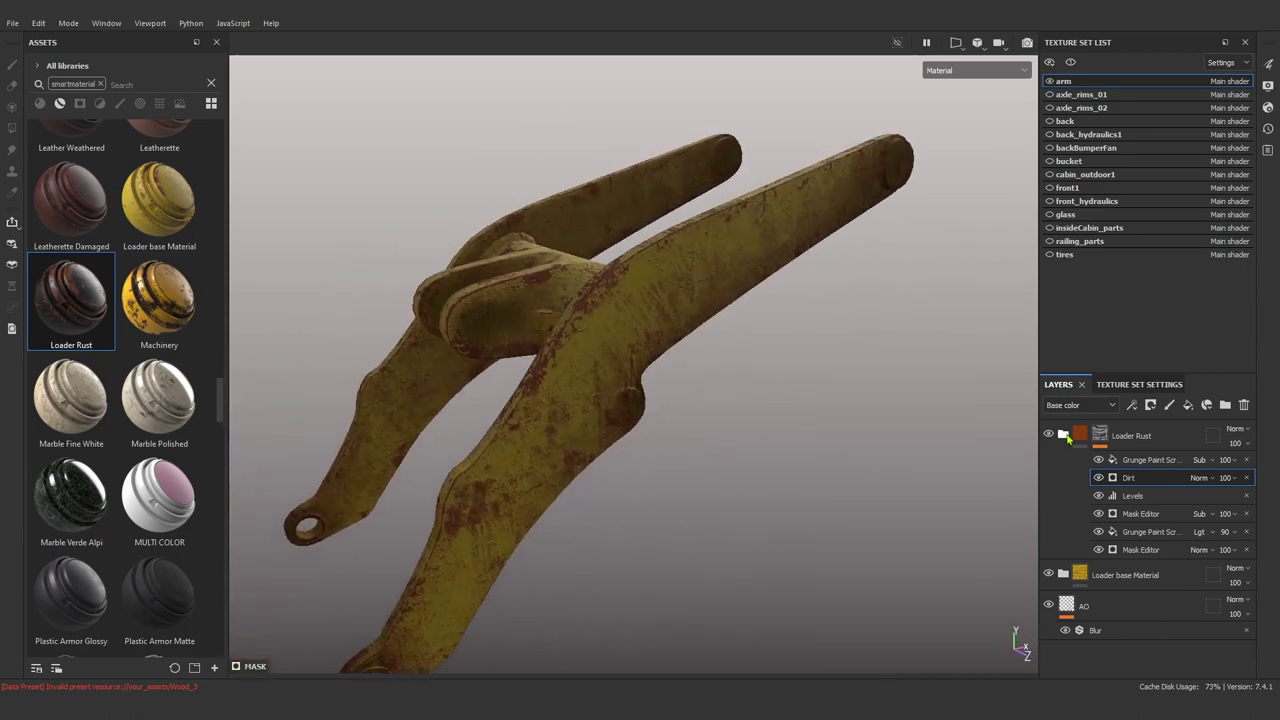
# Toggle the Dirt effect off and on to compare, then preview the Loader Rust mask.
pyautogui.moveTo(726, 386)
pyautogui.keyDown('alt'); pyautogui.mouseDown()
pyautogui.moveTo(699, 378)
pyautogui.moveTo(831, 329)
pyautogui.mouseUp(); pyautogui.keyUp('alt')
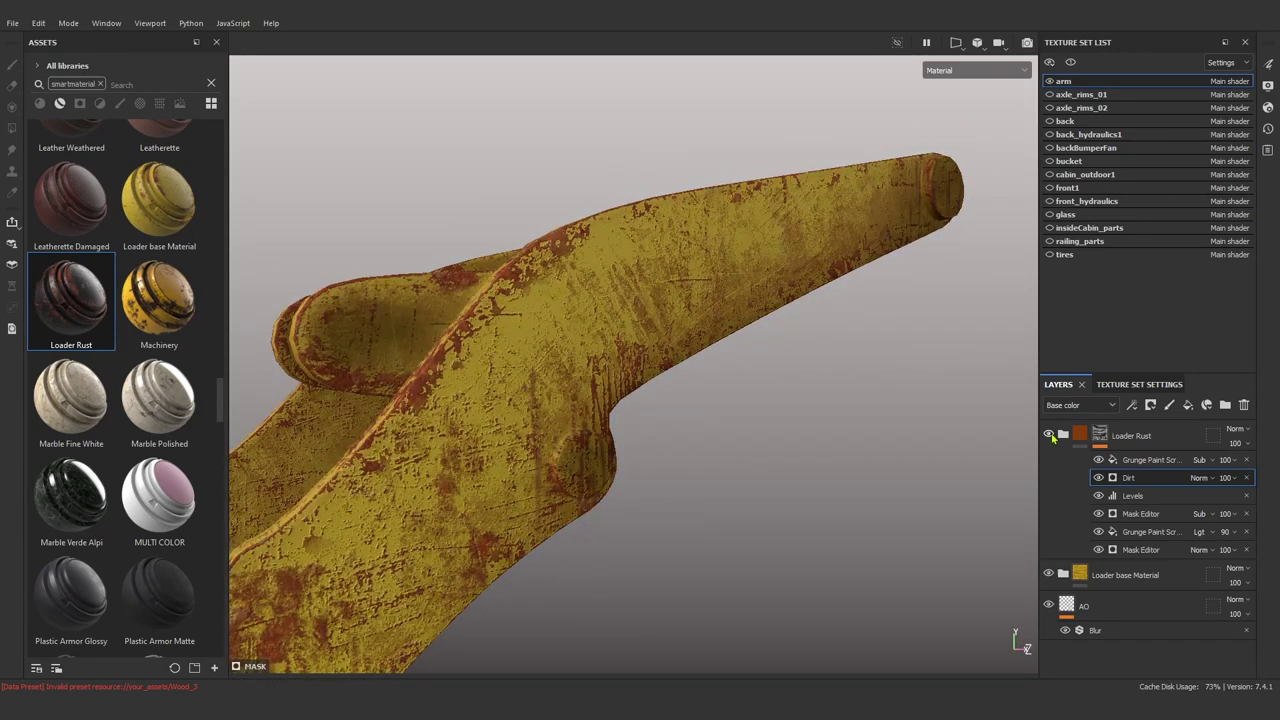
pyautogui.click(1063, 434)
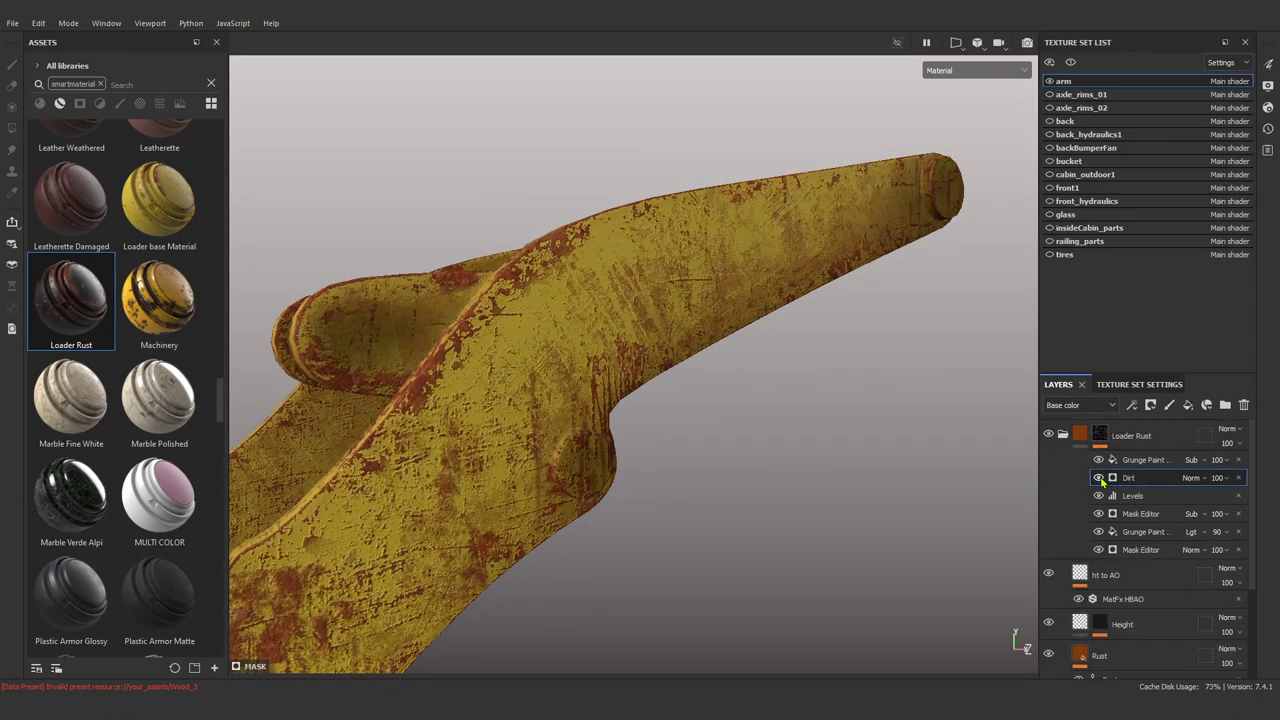
pyautogui.click(1098, 478)
pyautogui.click(1099, 478)
pyautogui.click(1130, 478)
pyautogui.keyDown('alt'); pyautogui.click(1100, 434); pyautogui.keyUp('alt')
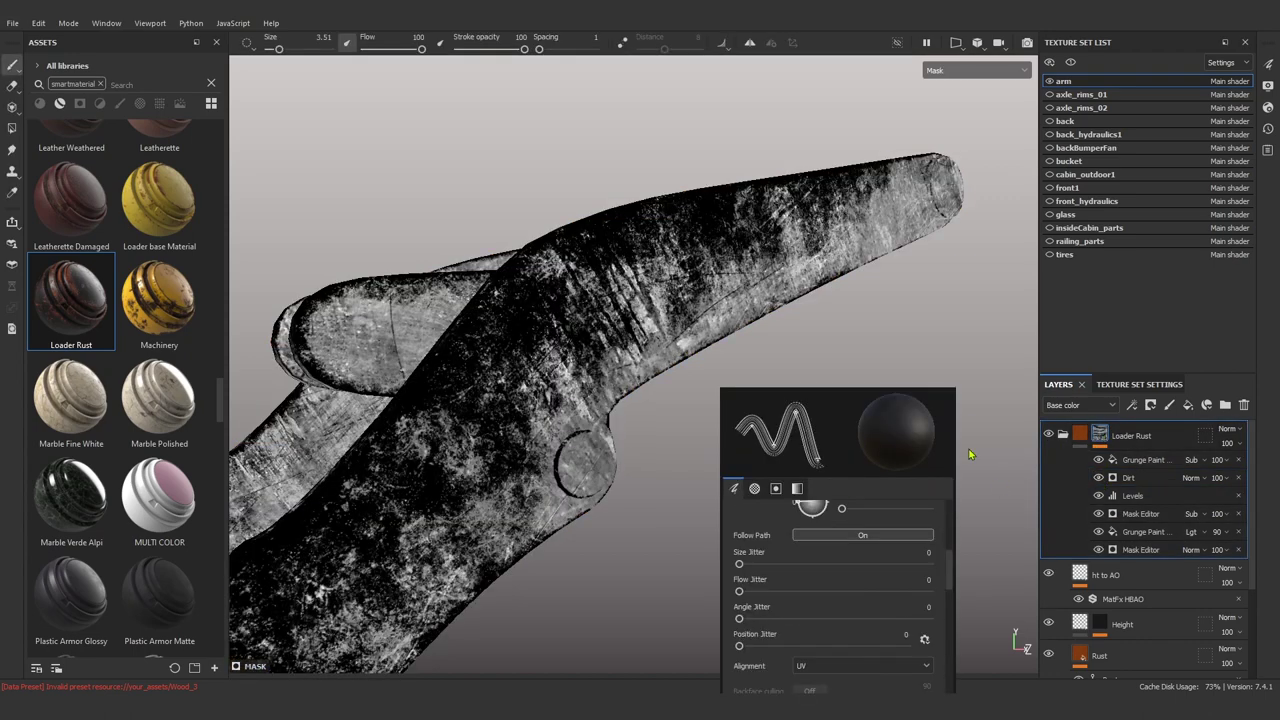
# Fine-tune the Dirt Level to about 0.71 and review the whole arm.
pyautogui.click(1130, 478)
pyautogui.moveTo(815, 521); pyautogui.dragTo(883, 521)
pyautogui.moveTo(827, 521)
pyautogui.mouseDown()
pyautogui.moveTo(857, 523)
pyautogui.moveTo(846, 523)
pyautogui.mouseUp()
pyautogui.click(827, 357)
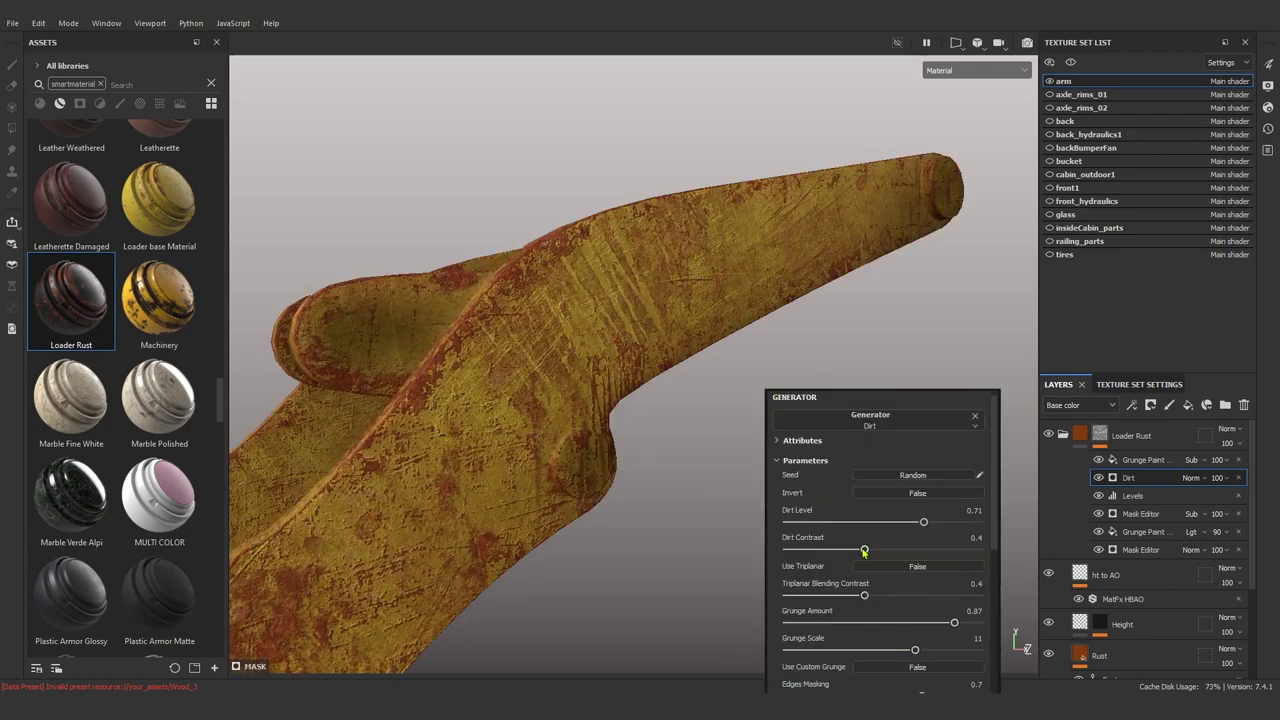
pyautogui.scroll(-5, 864, 551)
pyautogui.scroll(-1, 884, 511)
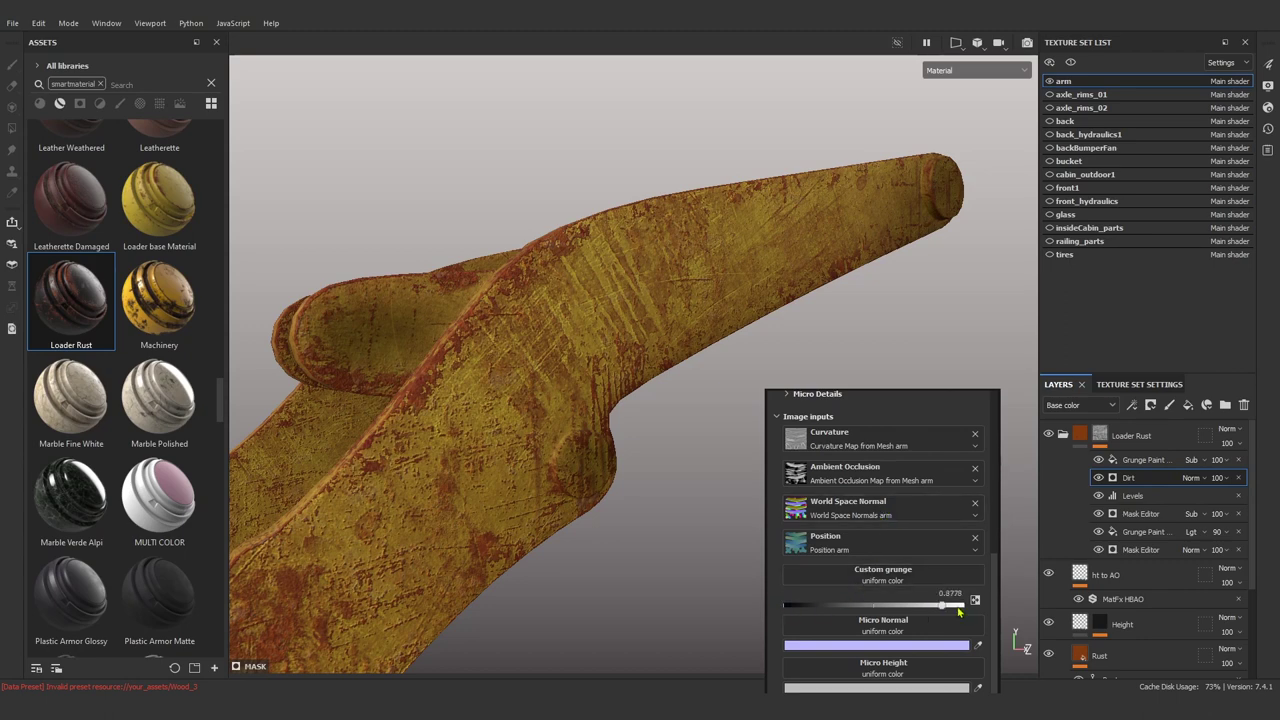
pyautogui.scroll(2, 894, 542)
pyautogui.scroll(1, 877, 452)
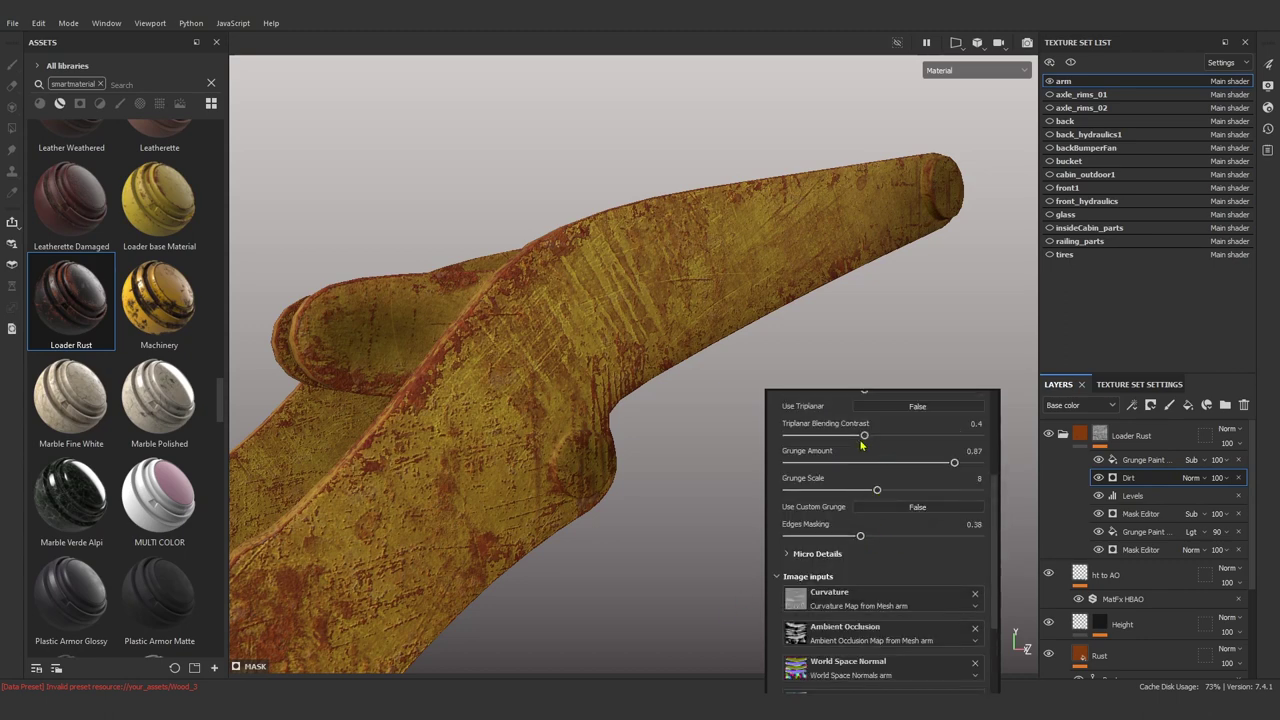
pyautogui.scroll(1, 895, 493)
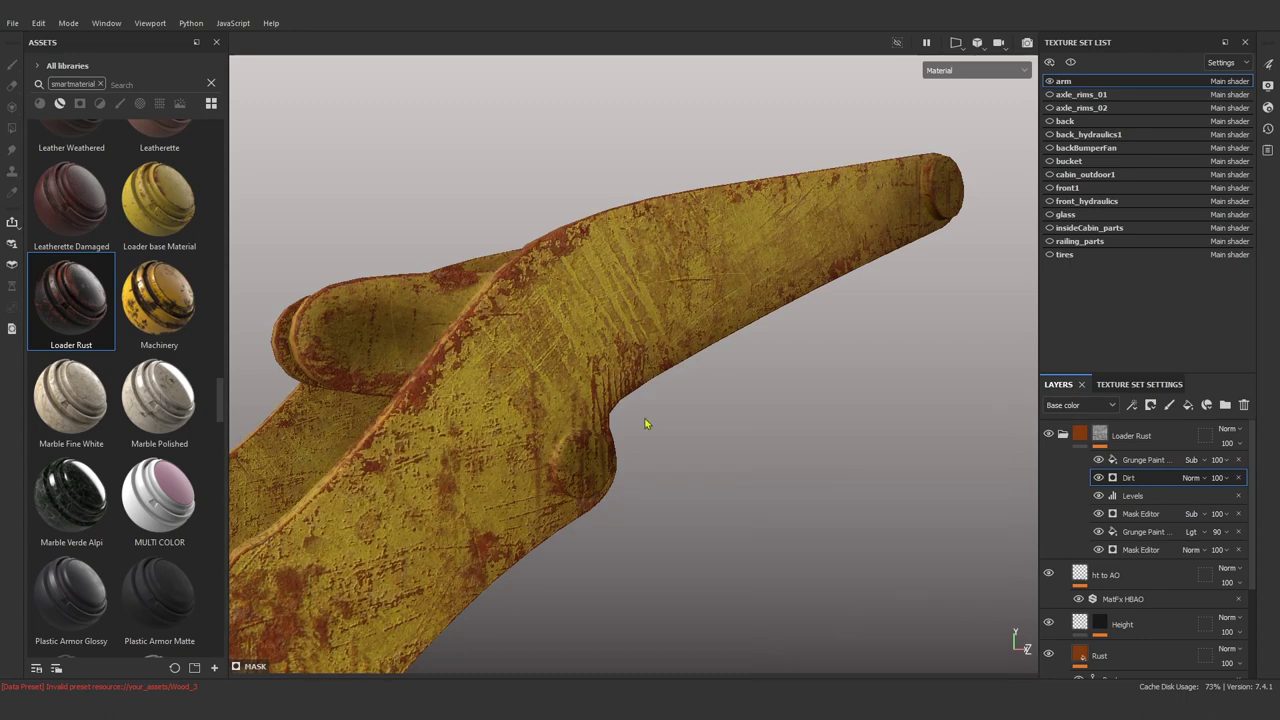
pyautogui.moveTo(646, 423)
pyautogui.keyDown('alt'); pyautogui.mouseDown()
pyautogui.moveTo(549, 465)
pyautogui.moveTo(937, 437)
pyautogui.moveTo(620, 467)
pyautogui.mouseUp(); pyautogui.keyUp('alt')
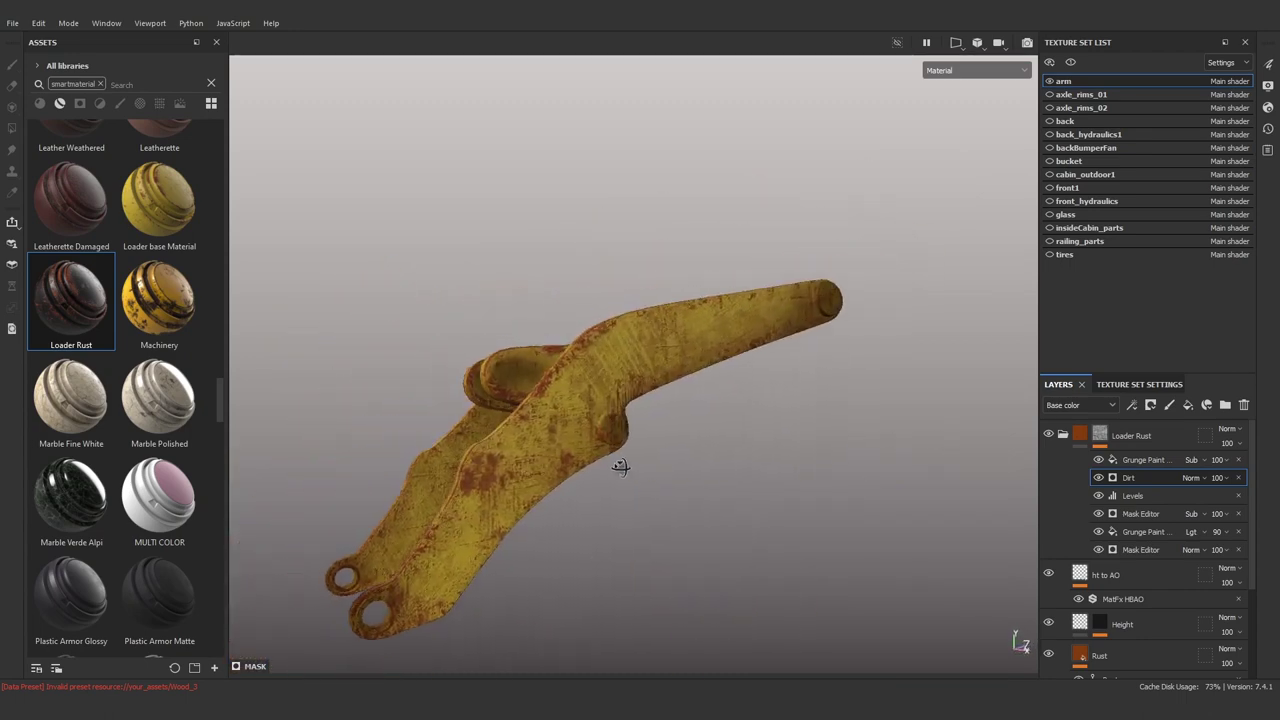
pyautogui.rightClick(1150, 460)
# Add a paint effect above Grunge Paint and clear the brush's alpha.
pyautogui.click(1150, 355)
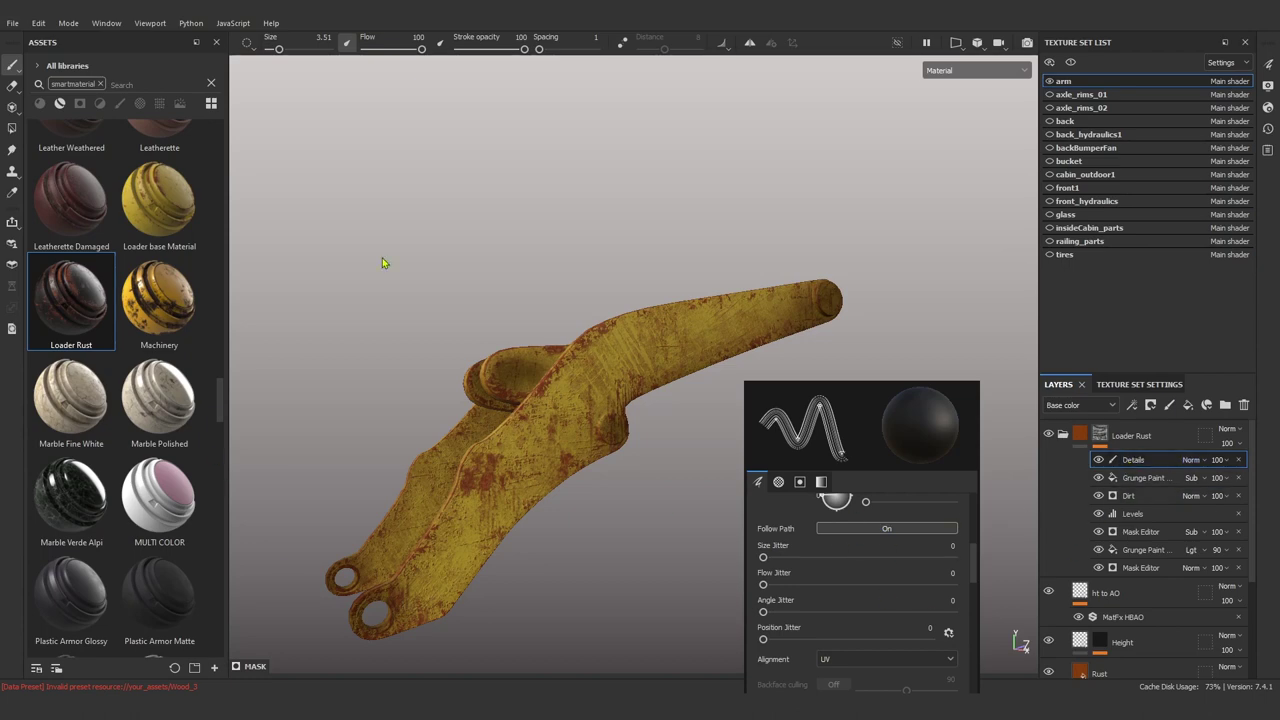
pyautogui.scroll(-3, 870, 530)
pyautogui.click(948, 628)
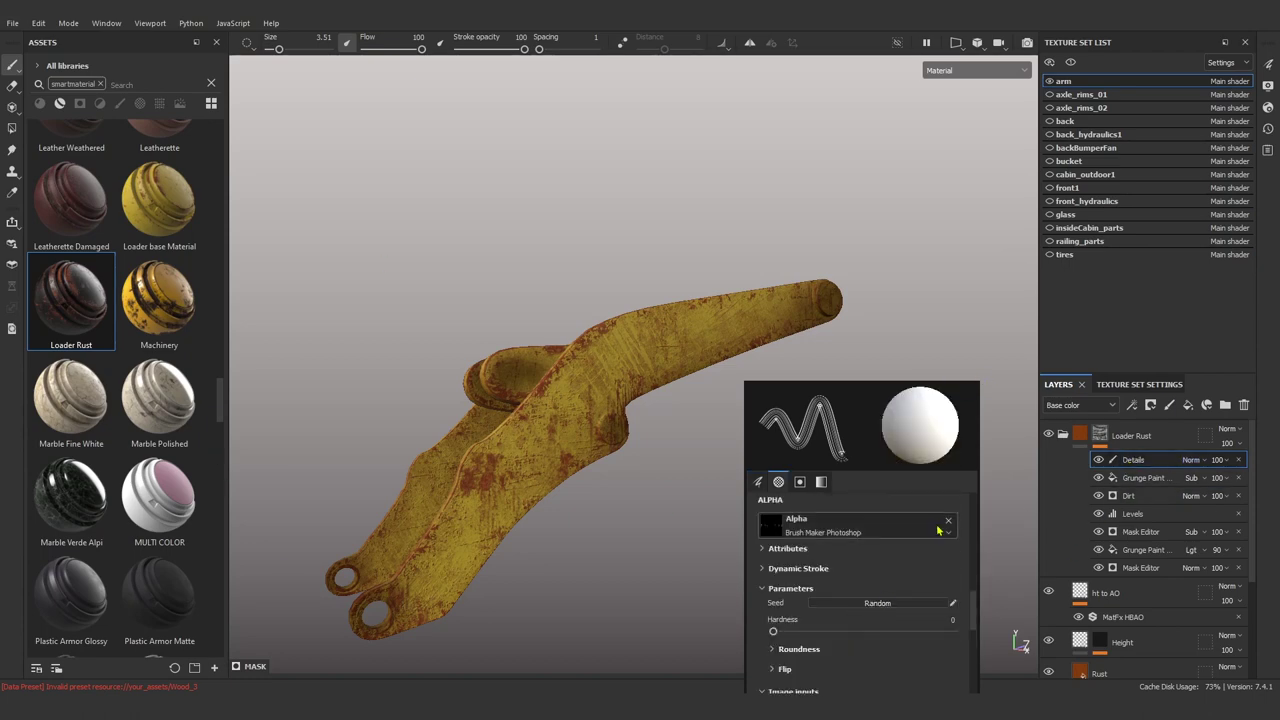
pyautogui.click(857, 520)
# Search the brushes for 'dirt' and pick the Dirt 1 brush.
pyautogui.click(100, 84)
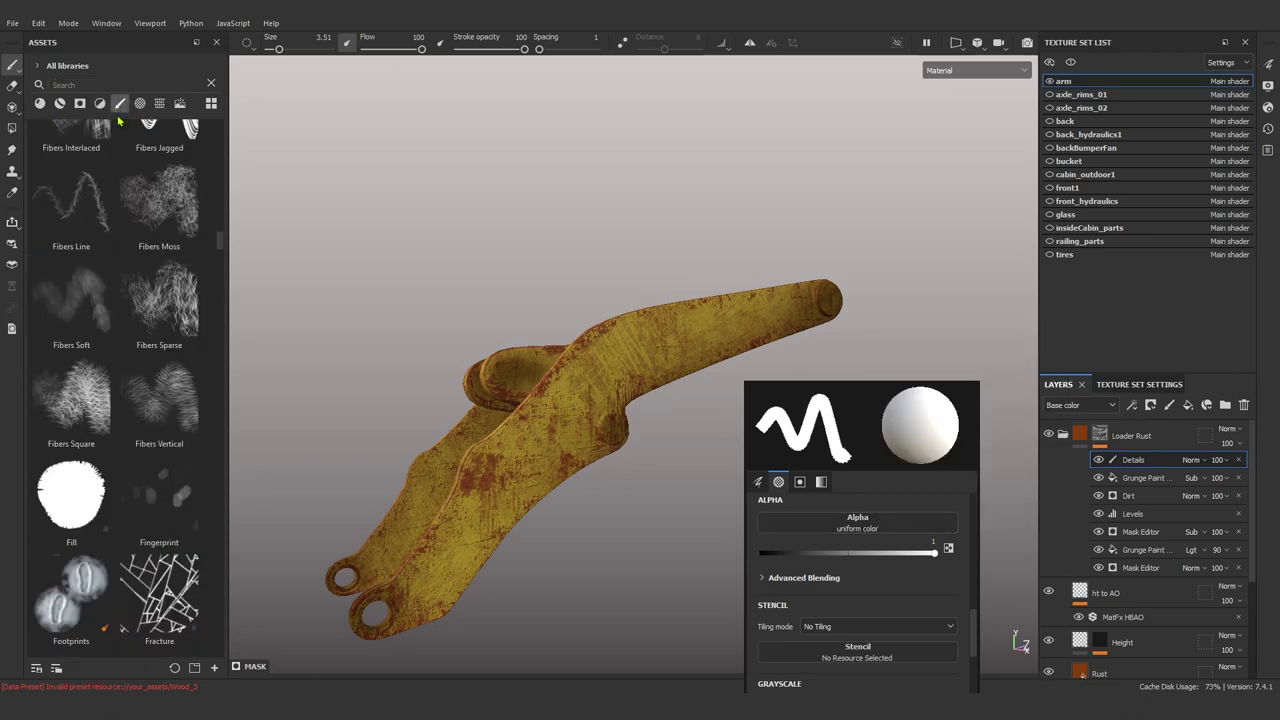
pyautogui.click(120, 103)
pyautogui.scroll(-5, 153, 470)
pyautogui.write('dirt')
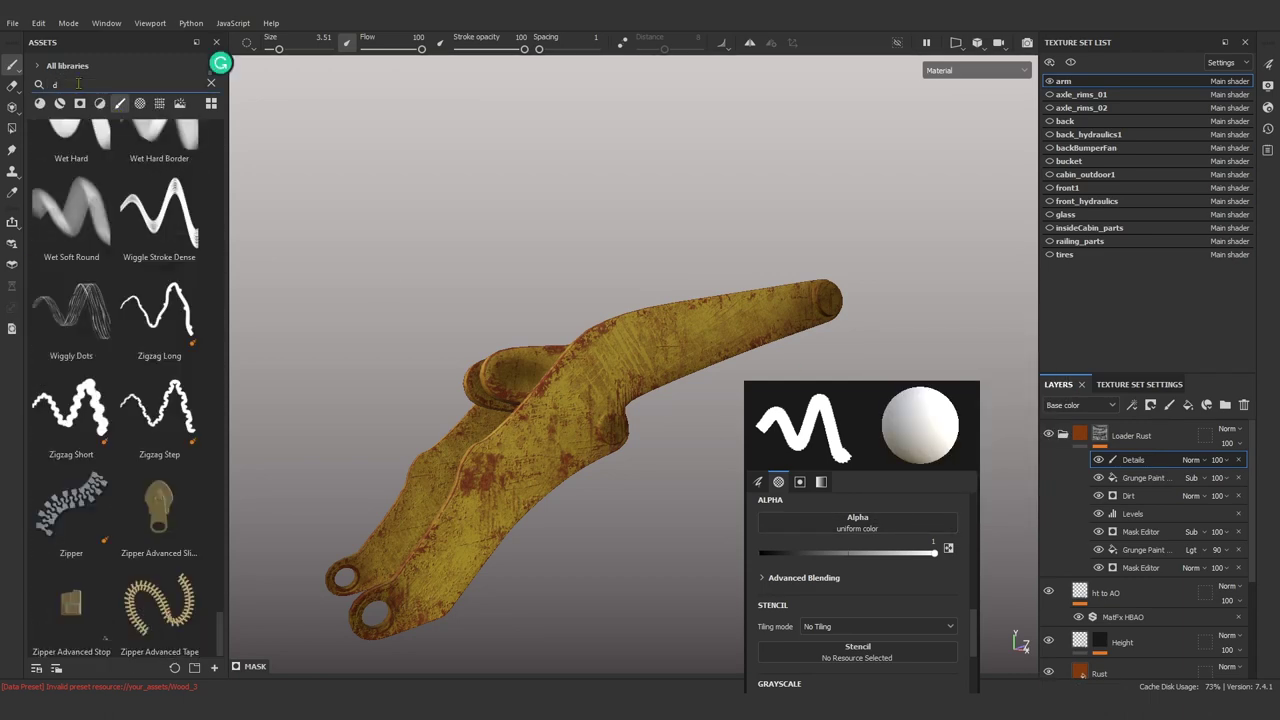
pyautogui.scroll(-5, 171, 511)
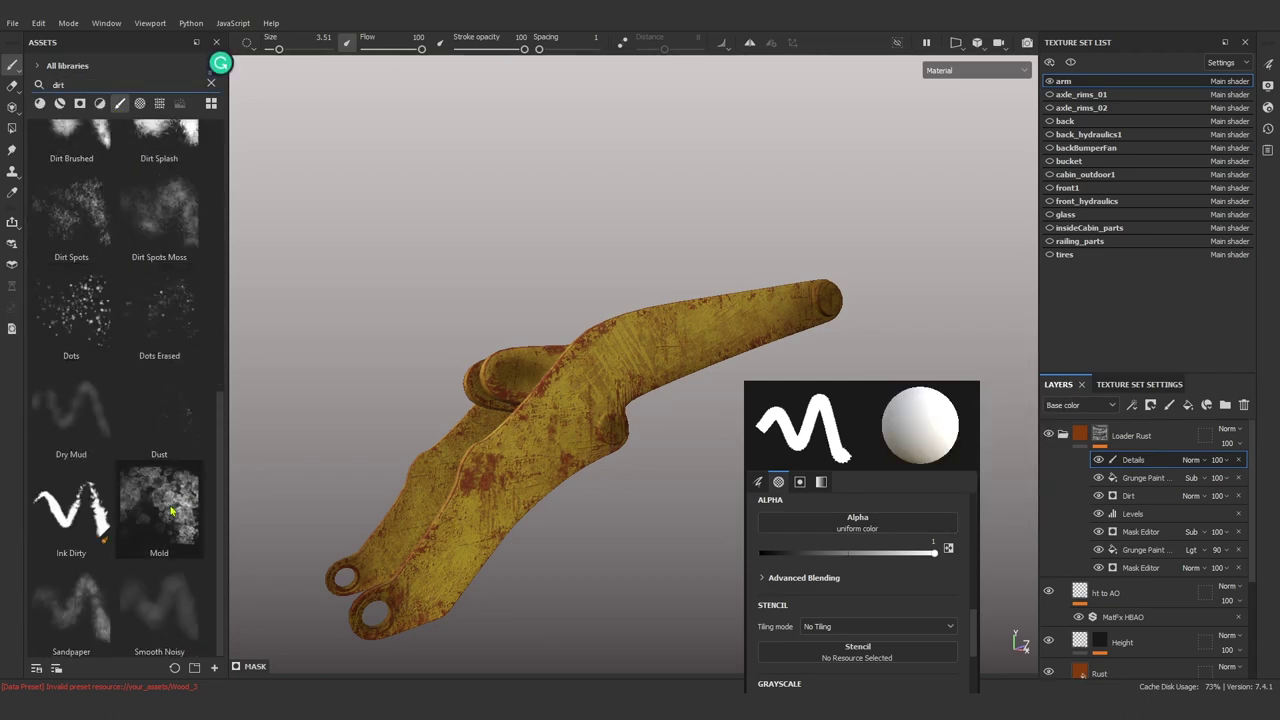
pyautogui.scroll(5, 171, 502)
pyautogui.click(178, 452)
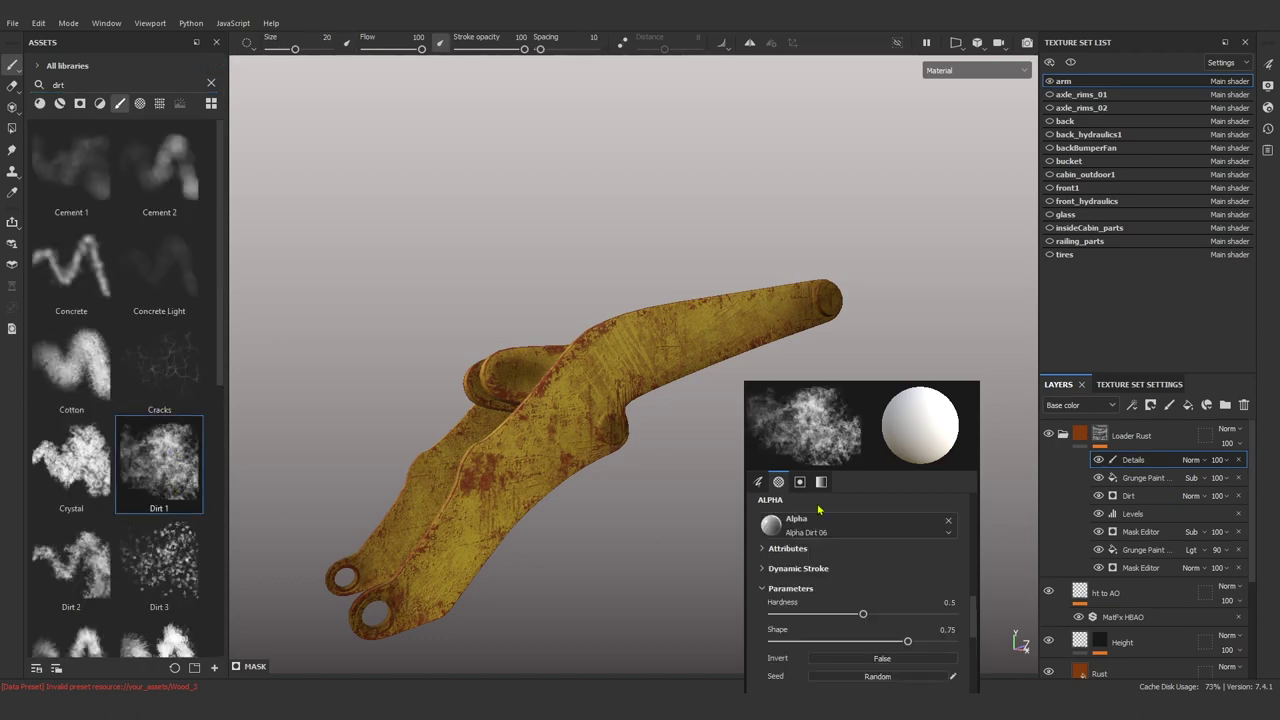
# Set the brush stencil to Grunge Stains Small Hollow.
pyautogui.scroll(-3, 866, 537)
pyautogui.click(866, 537)
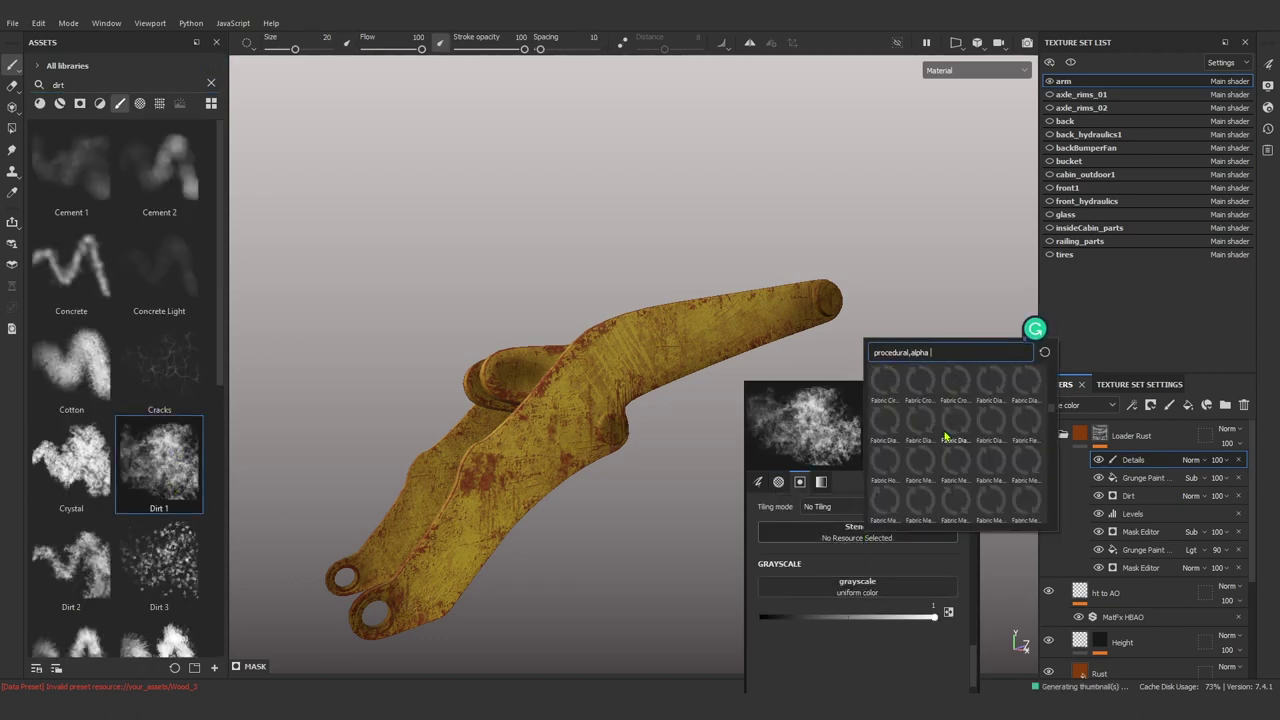
pyautogui.write('grunge')
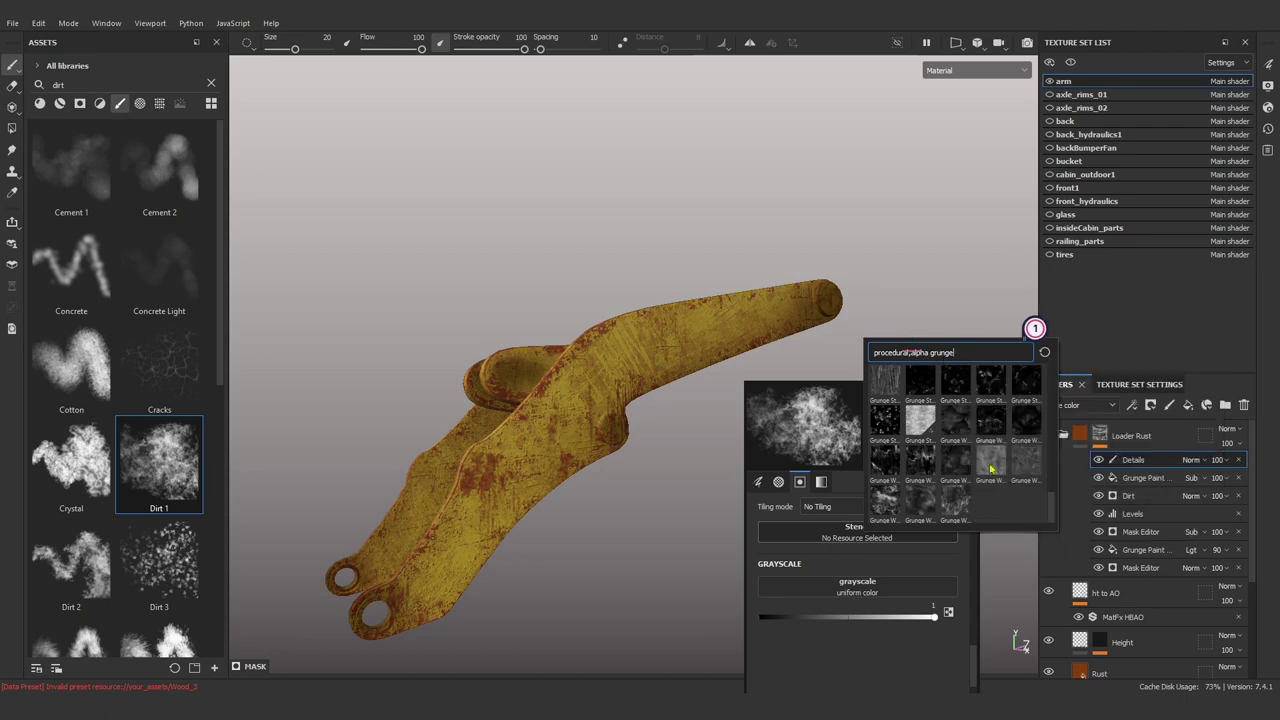
pyautogui.moveTo(990, 380)
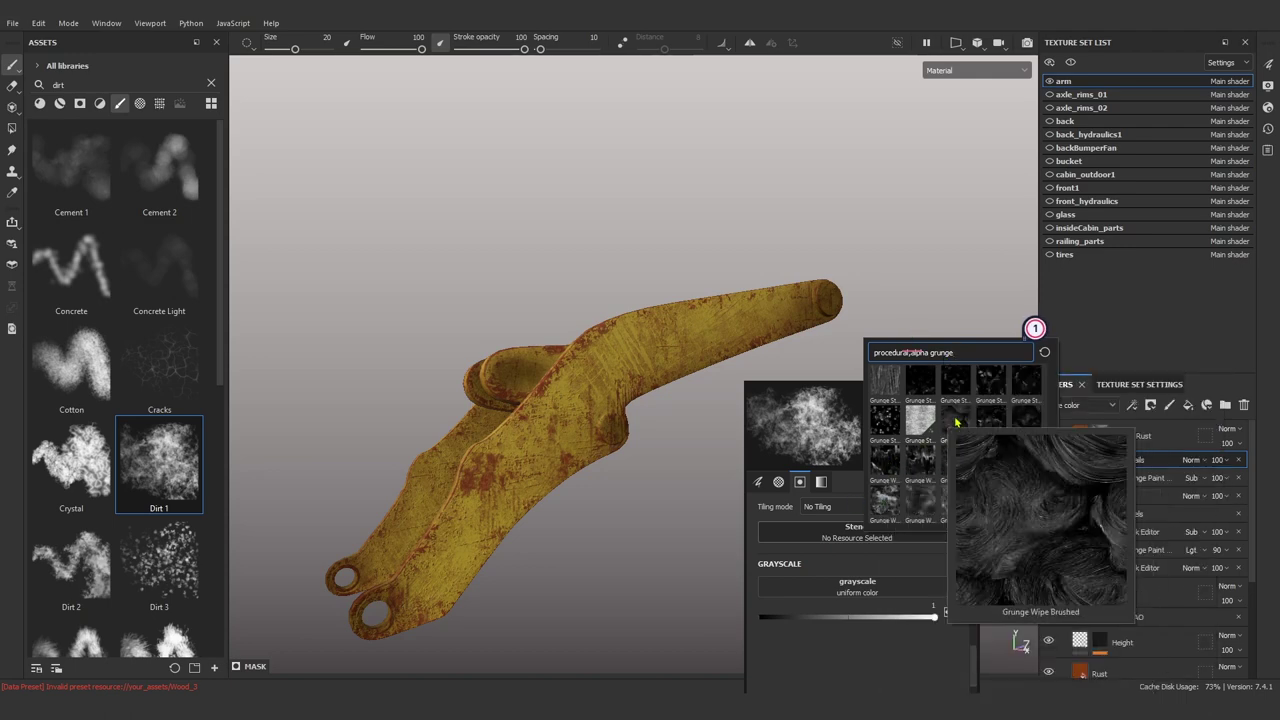
pyautogui.click(997, 383)
# Rotate the grunge stencil about 20°, scale it up, and shrink the brush to about 8.
pyautogui.scroll(3, 663, 350)
pyautogui.scroll(3, 614, 385)
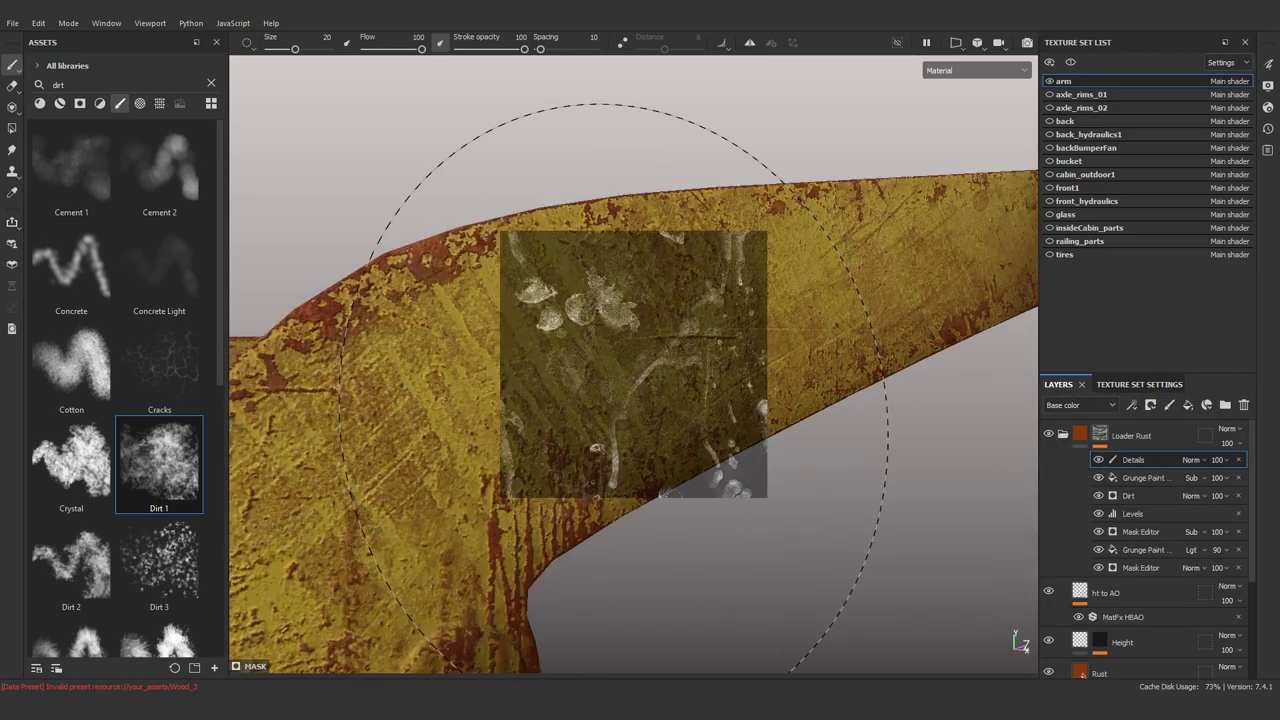
pyautogui.moveTo(613, 386); pyautogui.dragTo(651, 398)
pyautogui.moveTo(605, 390); pyautogui.dragTo(585, 420, button='right')
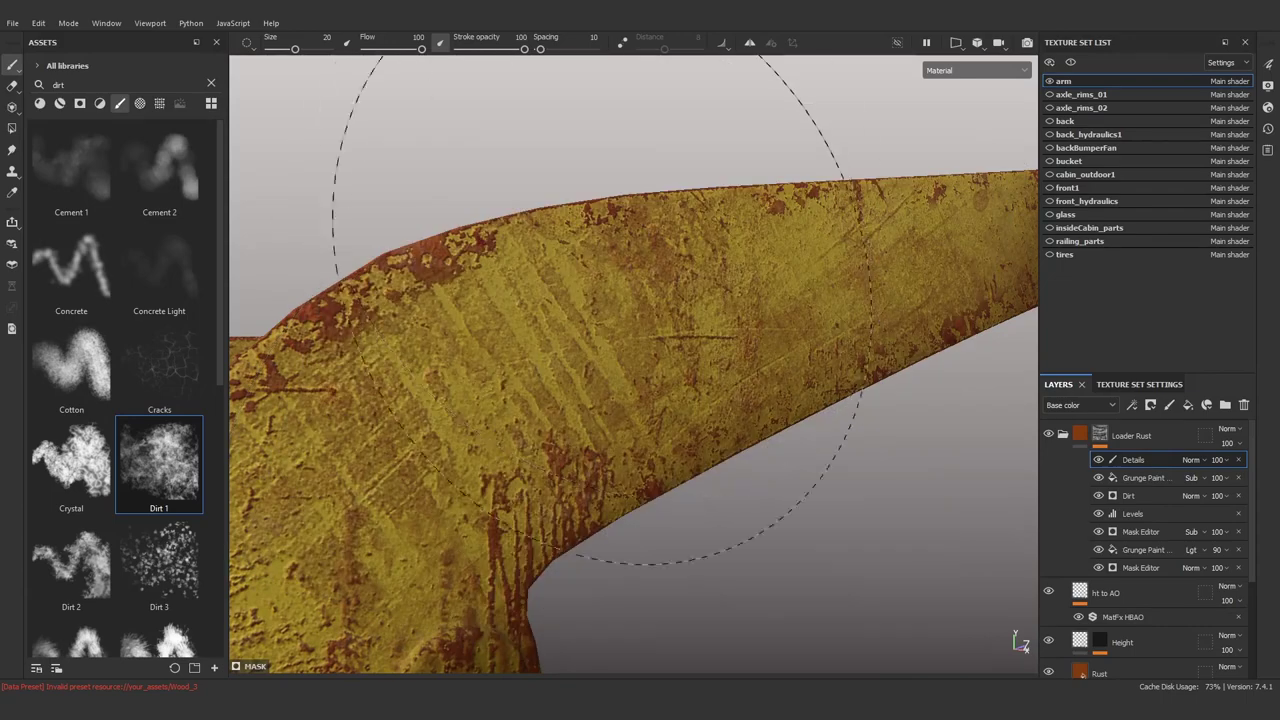
pyautogui.moveTo(750, 330)
pyautogui.keyDown('alt'); pyautogui.mouseDown()
pyautogui.moveTo(757, 412)
pyautogui.moveTo(735, 385)
pyautogui.mouseUp(); pyautogui.keyUp('alt')
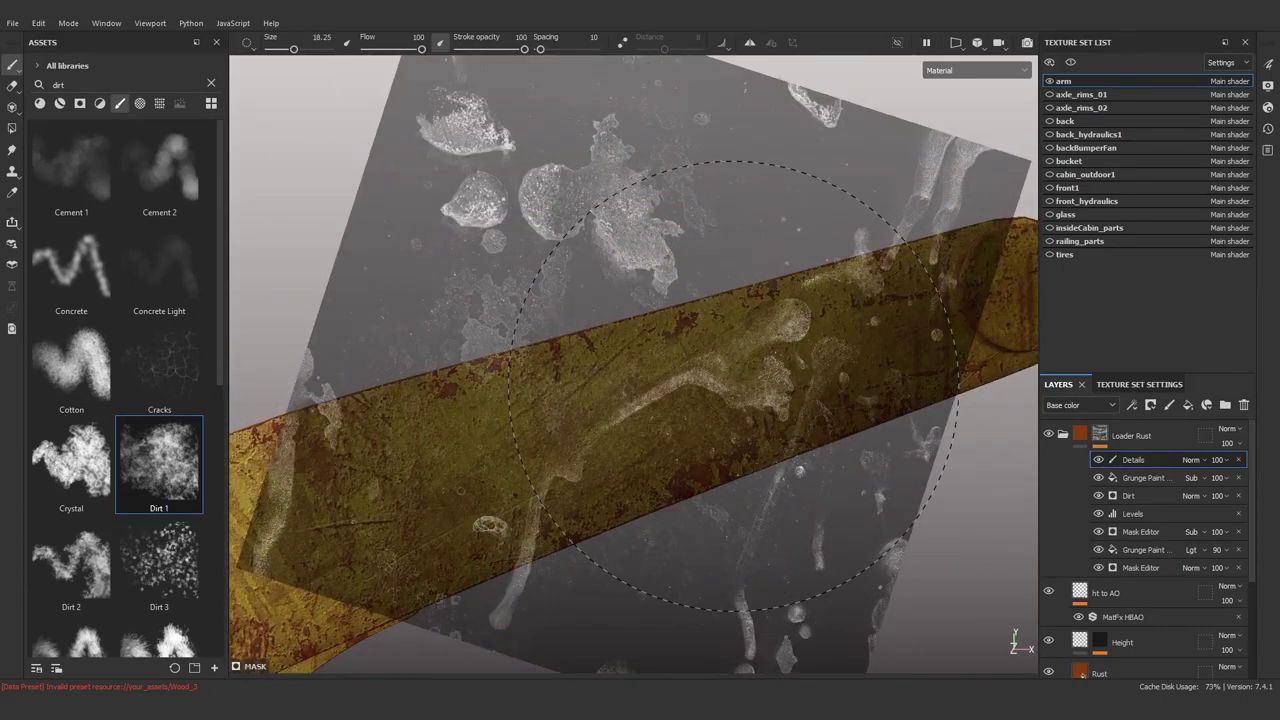
pyautogui.keyDown('ctrl'); pyautogui.moveTo(735, 385); pyautogui.dragTo(752, 383, button='right'); pyautogui.keyUp('ctrl')
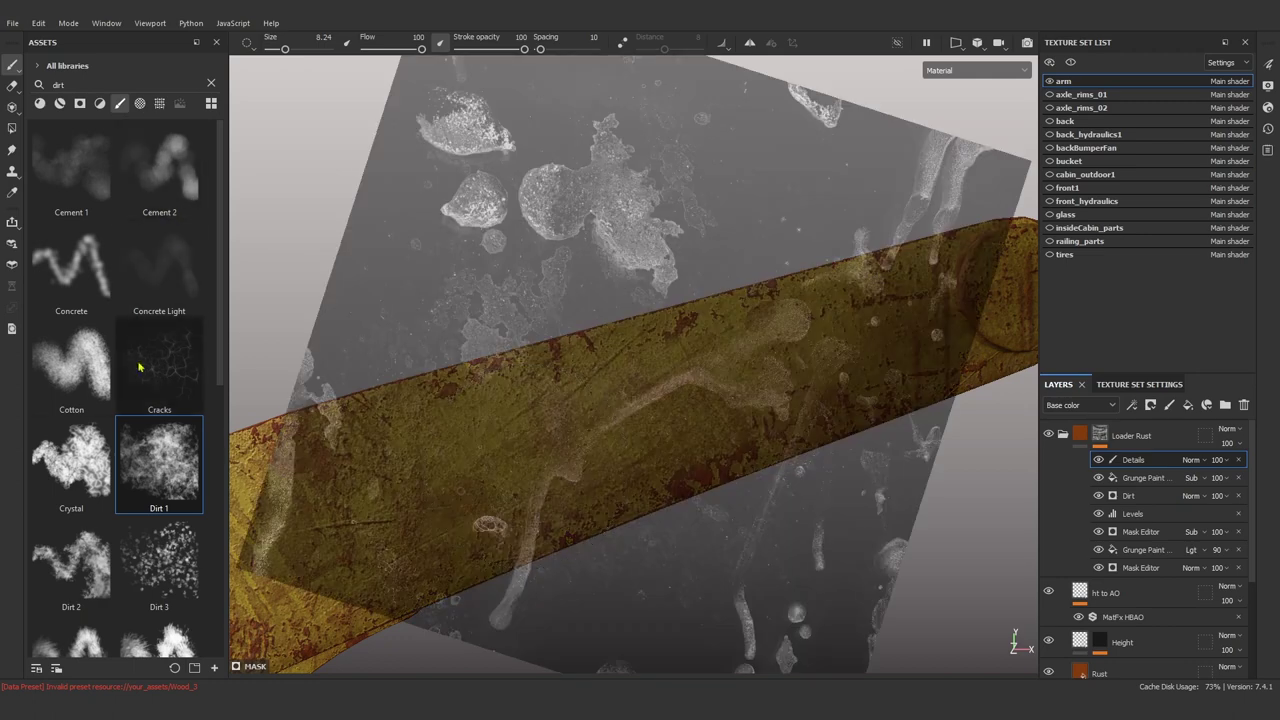
# Search the assets for 'soft' and select the Basic Soft brush.
pyautogui.click(70, 560)
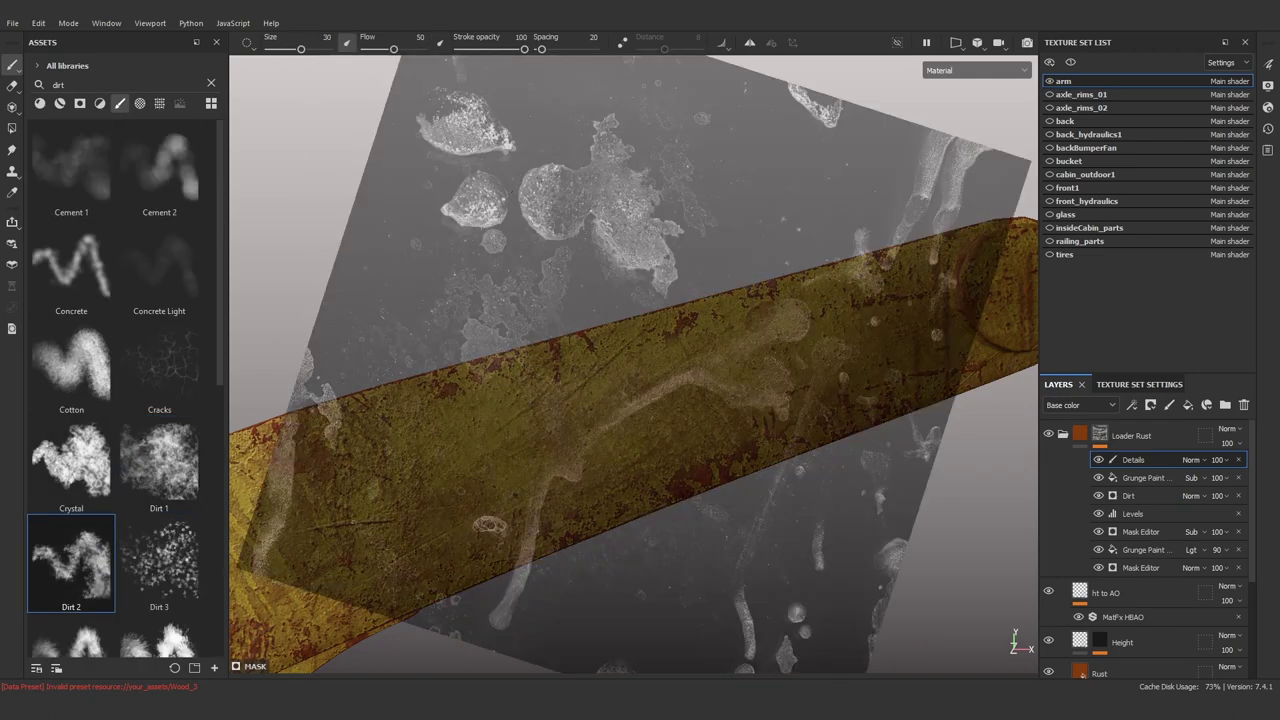
pyautogui.click(120, 103)
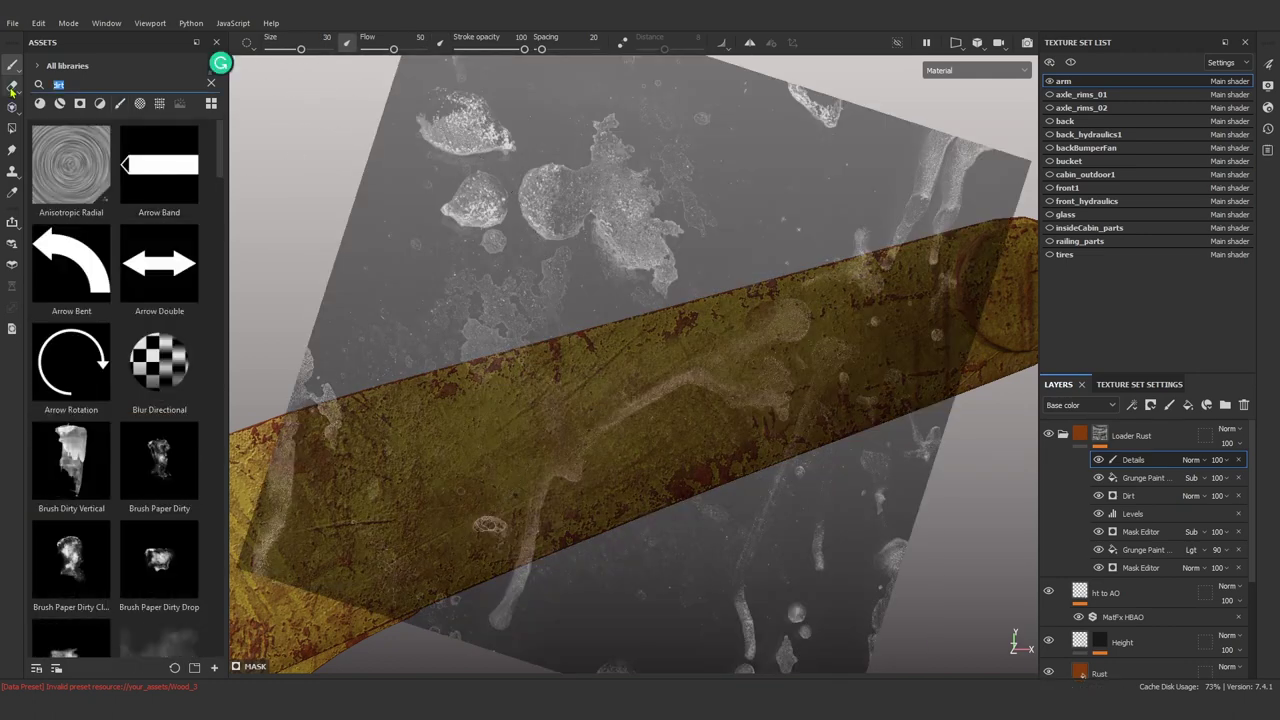
pyautogui.write('brus')
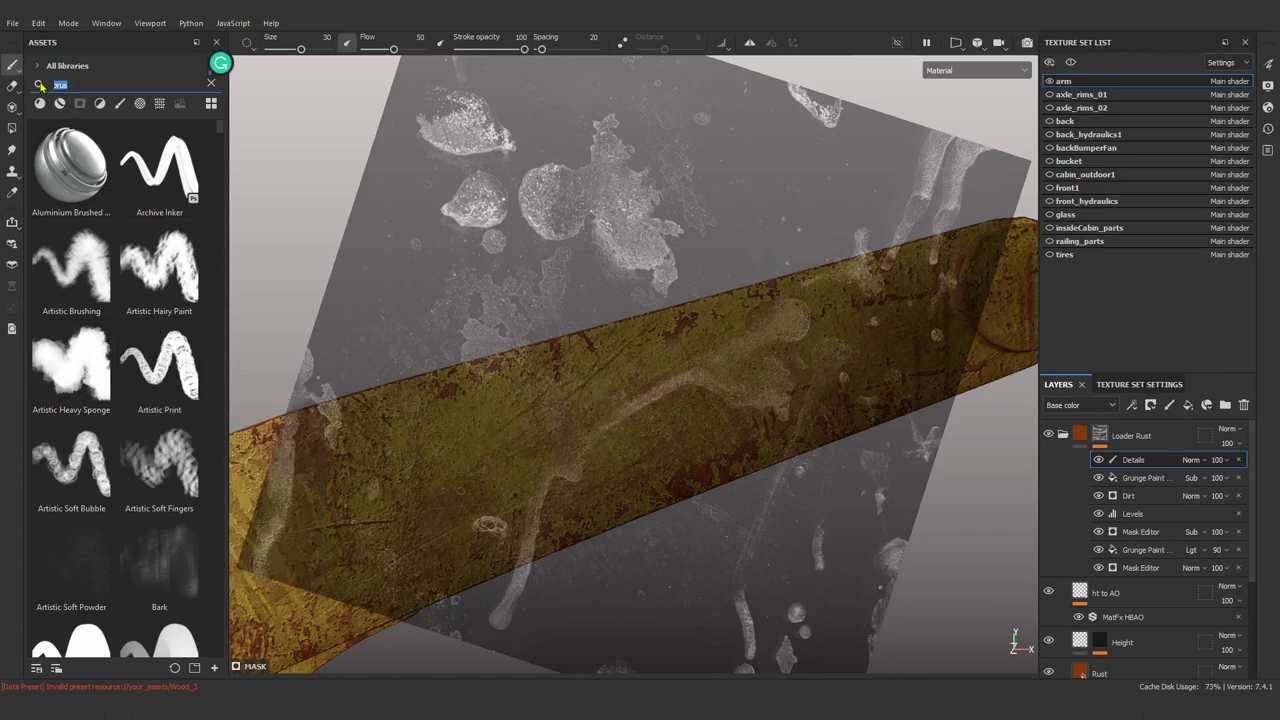
pyautogui.press('BackSpace')
pyautogui.press('BackSpace')
pyautogui.press('BackSpace')
pyautogui.write('soft')
pyautogui.click(159, 265)
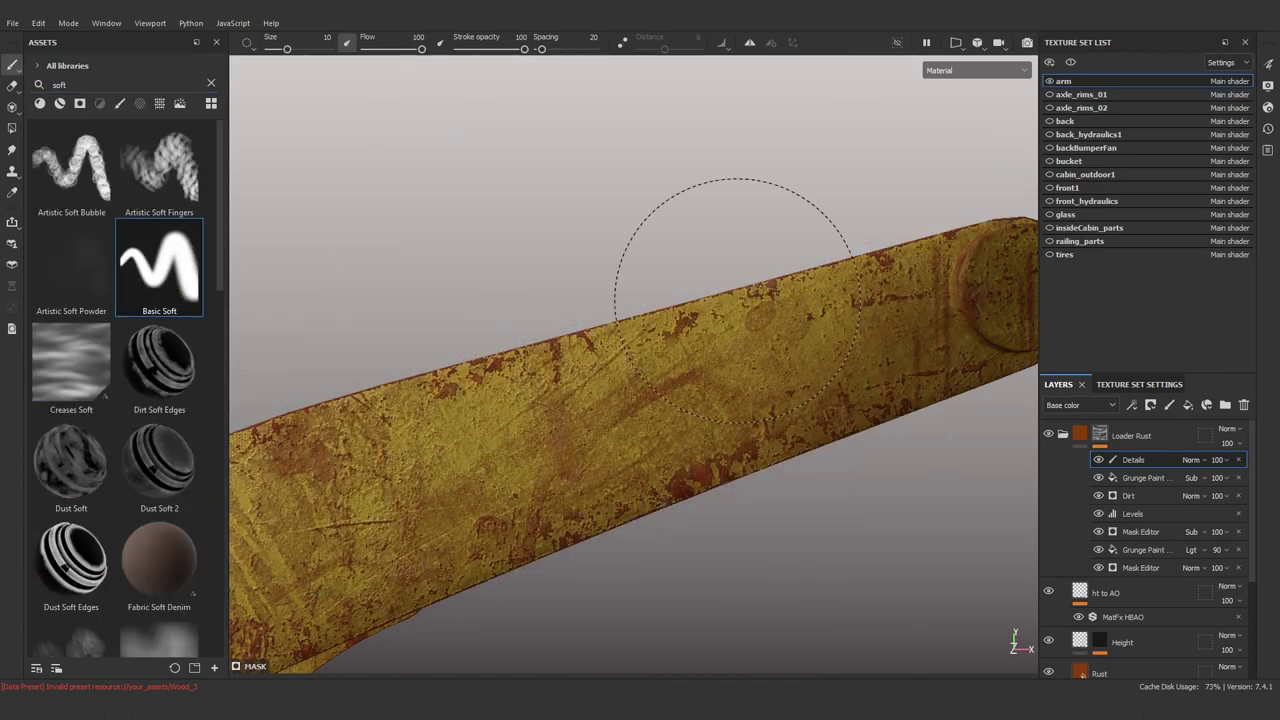
# Paint a stencilled dirt stroke across the arm and shrink the brush to 5.58.
pyautogui.moveTo(793, 322)
pyautogui.keyDown('alt'); pyautogui.mouseDown()
pyautogui.moveTo(590, 398)
pyautogui.moveTo(492, 190)
pyautogui.moveTo(535, 535)
pyautogui.moveTo(541, 414)
pyautogui.mouseUp(); pyautogui.keyUp('alt')
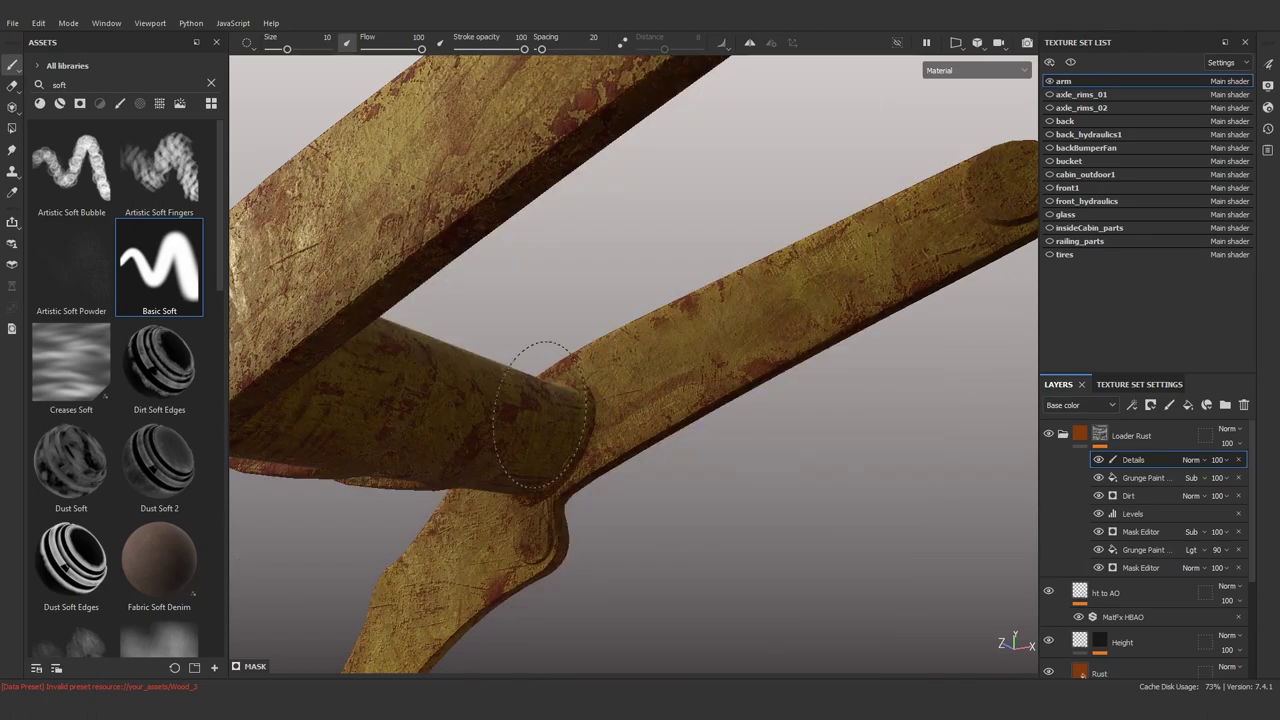
pyautogui.rightClick(758, 356)
pyautogui.scroll(-2, 790, 490)
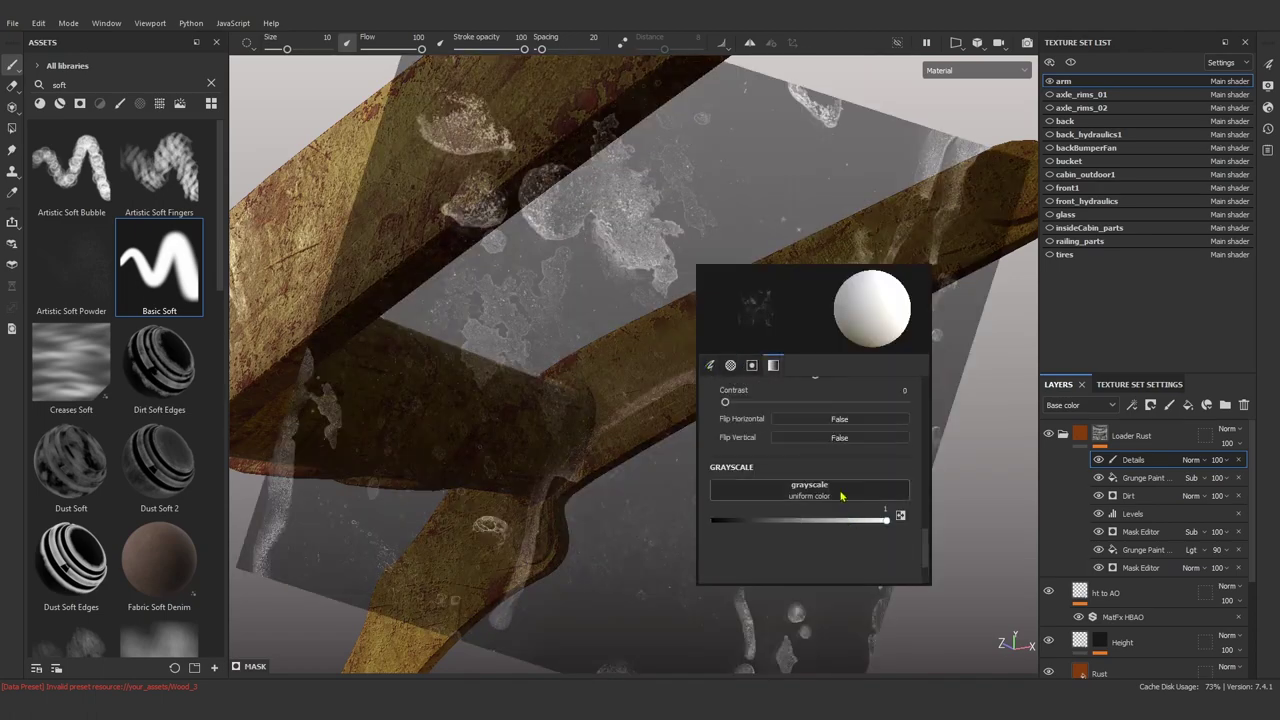
pyautogui.moveTo(805, 310); pyautogui.dragTo(505, 615)
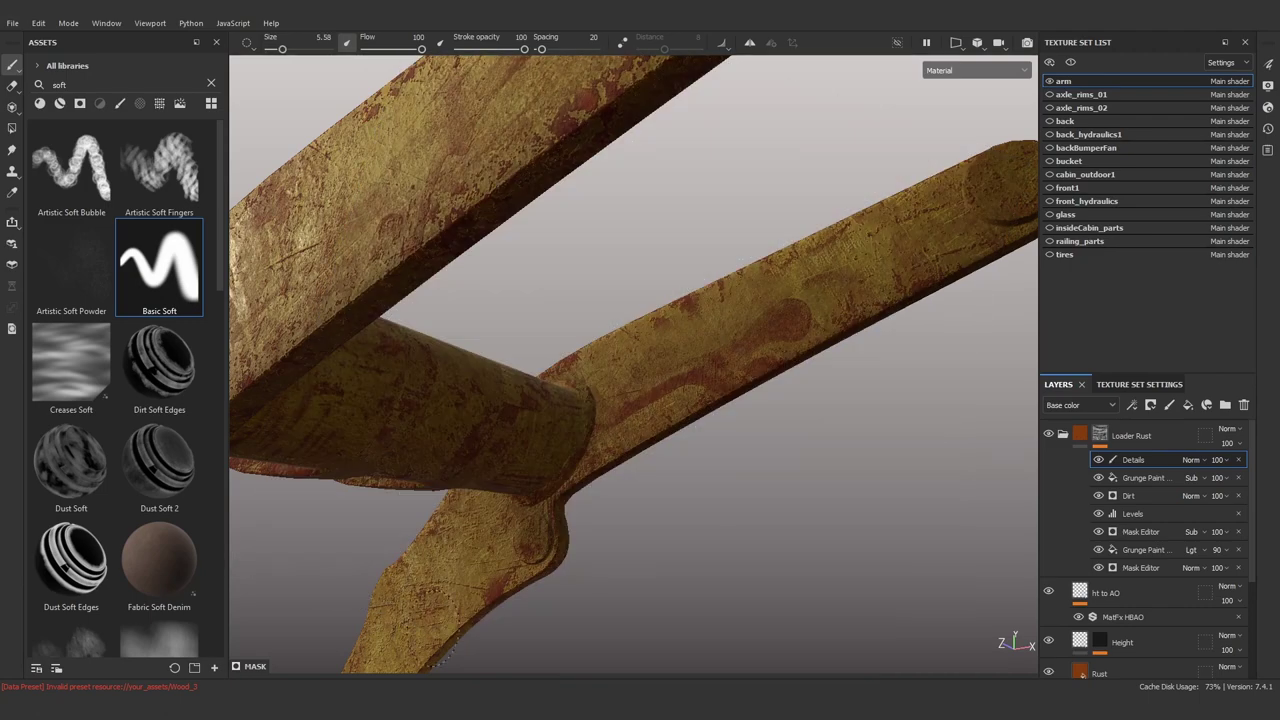
pyautogui.keyDown('ctrl'); pyautogui.moveTo(490, 528); pyautogui.dragTo(445, 600, button='right'); pyautogui.keyUp('ctrl')
# Paint more stencilled dirt onto the arm from new, closer angles.
pyautogui.moveTo(445, 600)
pyautogui.keyDown('alt'); pyautogui.mouseDown()
pyautogui.moveTo(702, 322)
pyautogui.moveTo(512, 456)
pyautogui.mouseUp(); pyautogui.keyUp('alt')
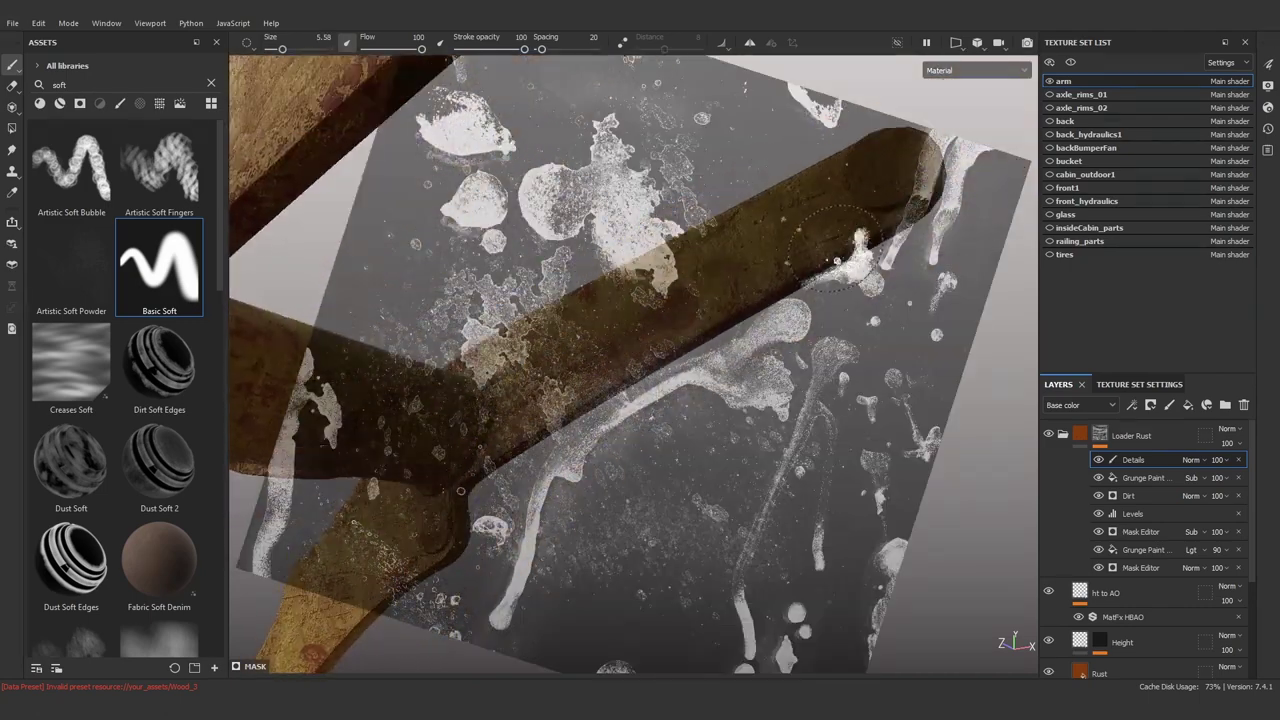
pyautogui.moveTo(837, 262)
pyautogui.keyDown('alt'); pyautogui.mouseDown()
pyautogui.moveTo(866, 282)
pyautogui.moveTo(893, 257)
pyautogui.moveTo(918, 262)
pyautogui.moveTo(945, 270)
pyautogui.moveTo(942, 288)
pyautogui.mouseUp(); pyautogui.keyUp('alt')
pyautogui.keyDown('alt'); pyautogui.moveTo(899, 240); pyautogui.dragTo(880, 250); pyautogui.keyUp('alt')
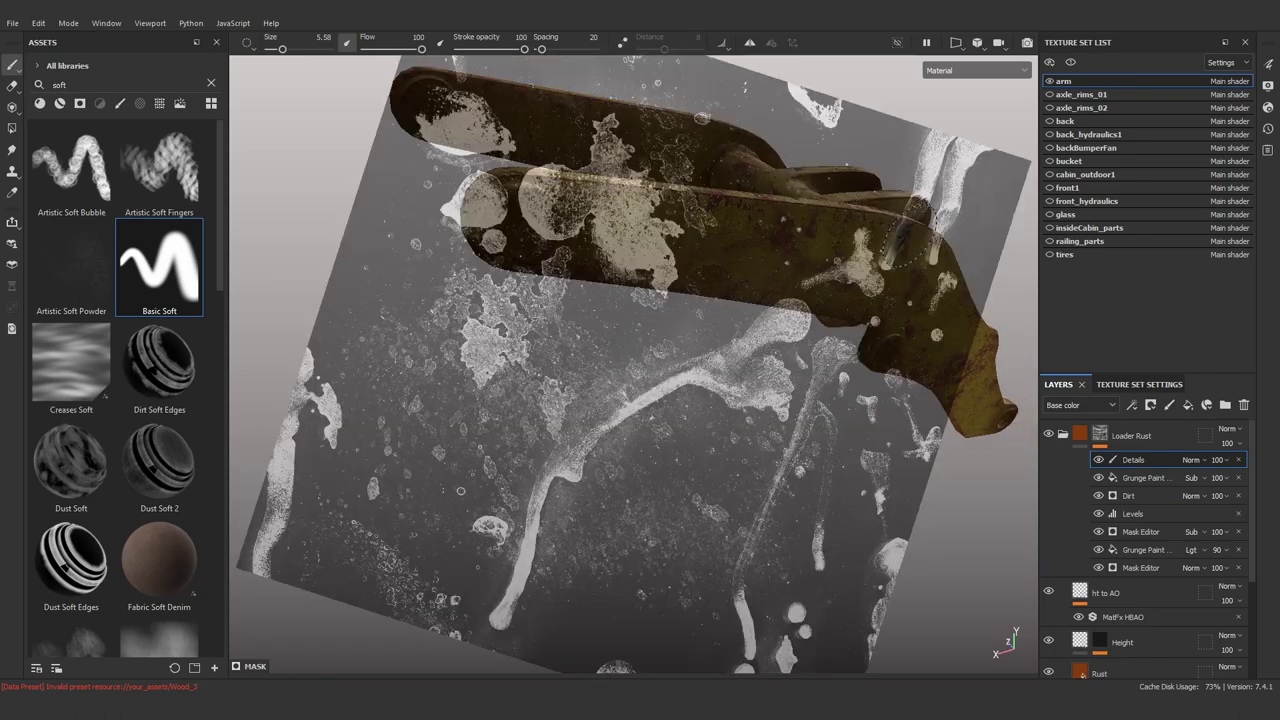
pyautogui.keyDown('alt'); pyautogui.moveTo(880, 250); pyautogui.dragTo(862, 258, button='right'); pyautogui.keyUp('alt')
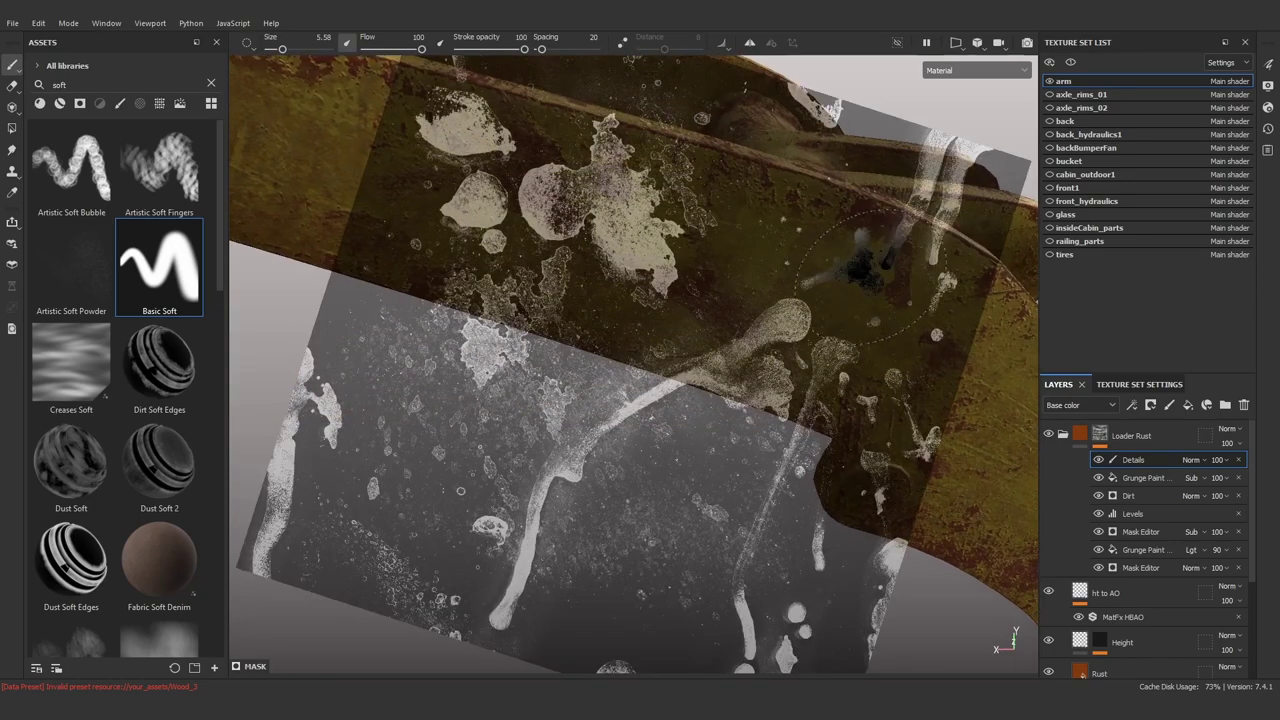
pyautogui.moveTo(870, 270)
pyautogui.keyDown('alt'); pyautogui.mouseDown()
pyautogui.moveTo(925, 490)
pyautogui.moveTo(905, 455)
pyautogui.mouseUp(); pyautogui.keyUp('alt')
pyautogui.keyDown('alt'); pyautogui.moveTo(900, 550); pyautogui.dragTo(885, 505); pyautogui.keyUp('alt')
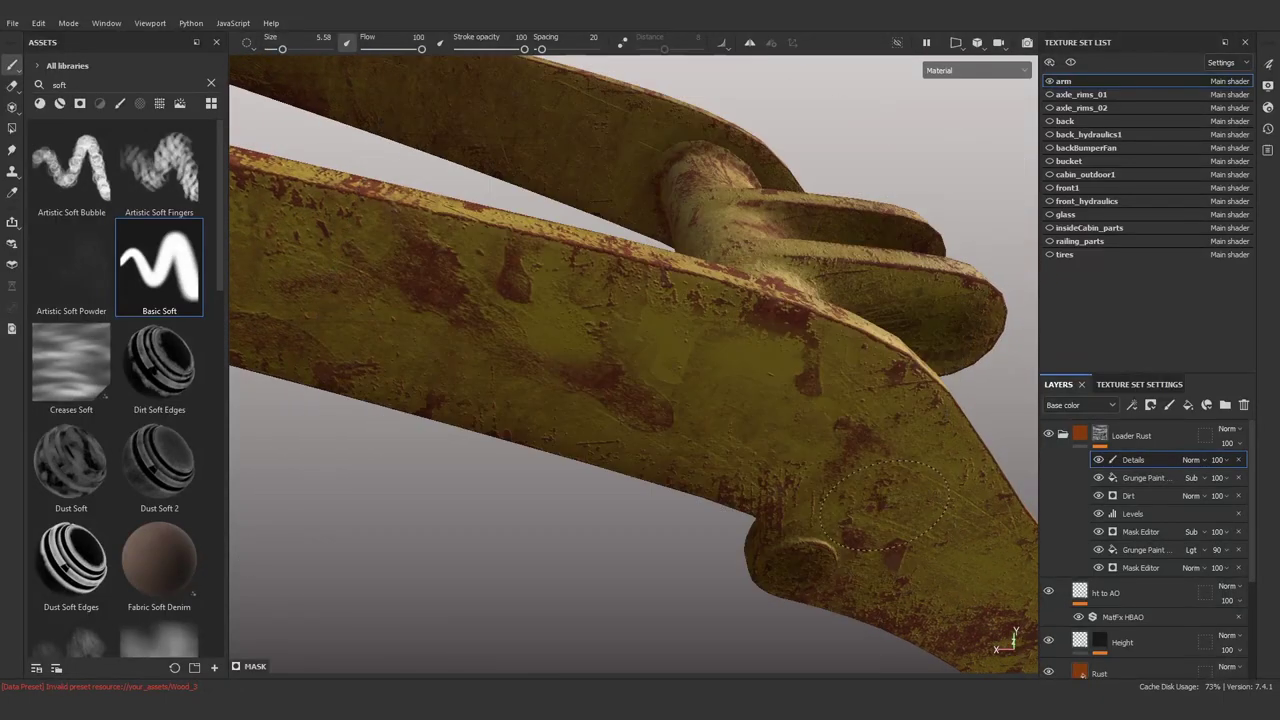
pyautogui.moveTo(812, 425)
pyautogui.keyDown('alt'); pyautogui.mouseDown()
pyautogui.moveTo(893, 568)
pyautogui.moveTo(857, 529)
pyautogui.moveTo(800, 415)
pyautogui.moveTo(700, 300)
pyautogui.mouseUp(); pyautogui.keyUp('alt')
# Hide the interface panels and inspect the finished arm up close.
pyautogui.rightClick(660, 240)
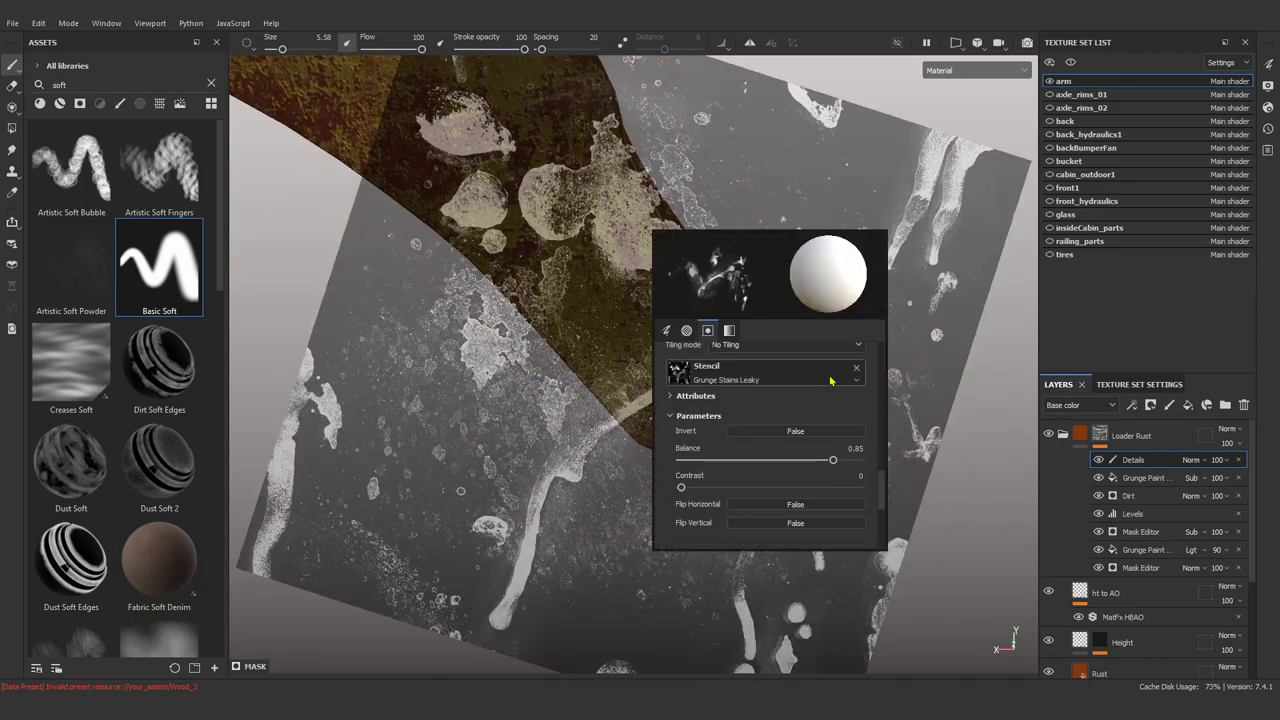
pyautogui.moveTo(600, 300)
pyautogui.keyDown('alt'); pyautogui.mouseDown()
pyautogui.moveTo(507, 368)
pyautogui.moveTo(563, 380)
pyautogui.mouseUp(); pyautogui.keyUp('alt')
pyautogui.press('Tab')
pyautogui.scroll(-5, 643, 380)
pyautogui.scroll(5, 643, 380)
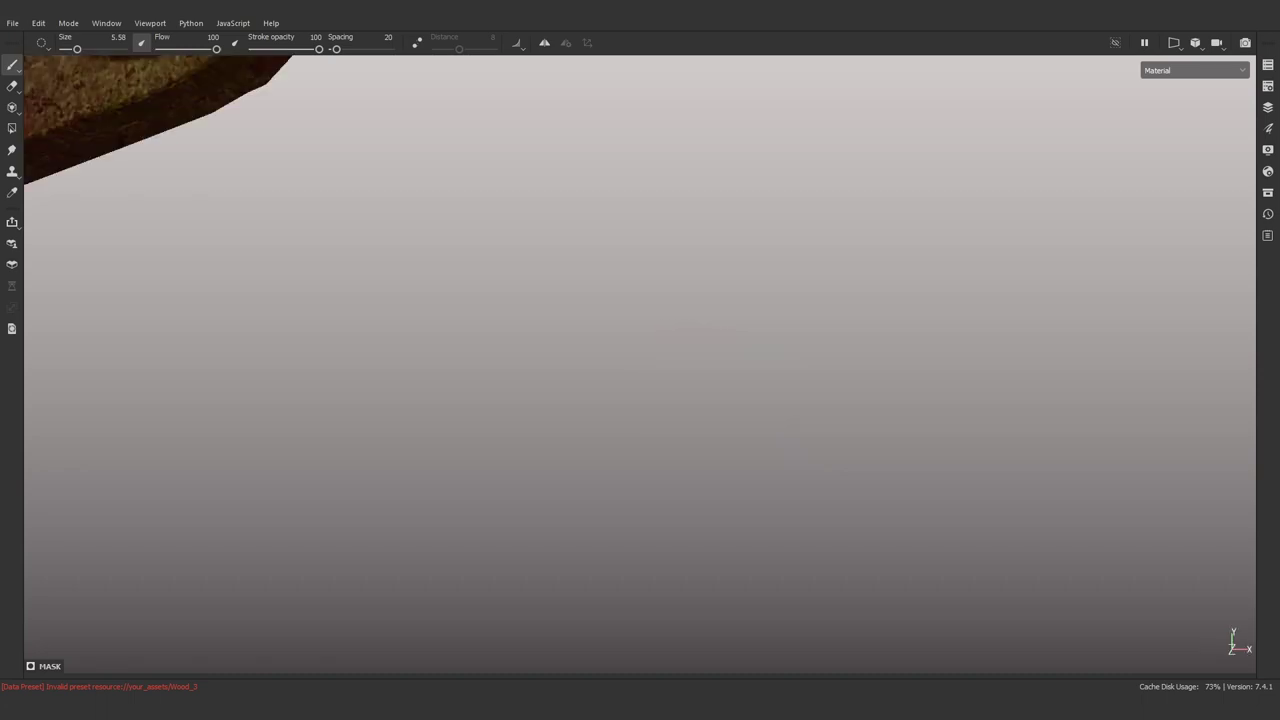
pyautogui.moveTo(643, 380)
pyautogui.keyDown('alt'); pyautogui.mouseDown()
pyautogui.moveTo(477, 390)
pyautogui.moveTo(700, 385)
pyautogui.moveTo(580, 537)
pyautogui.mouseUp(); pyautogui.keyUp('alt')
pyautogui.press('Tab')
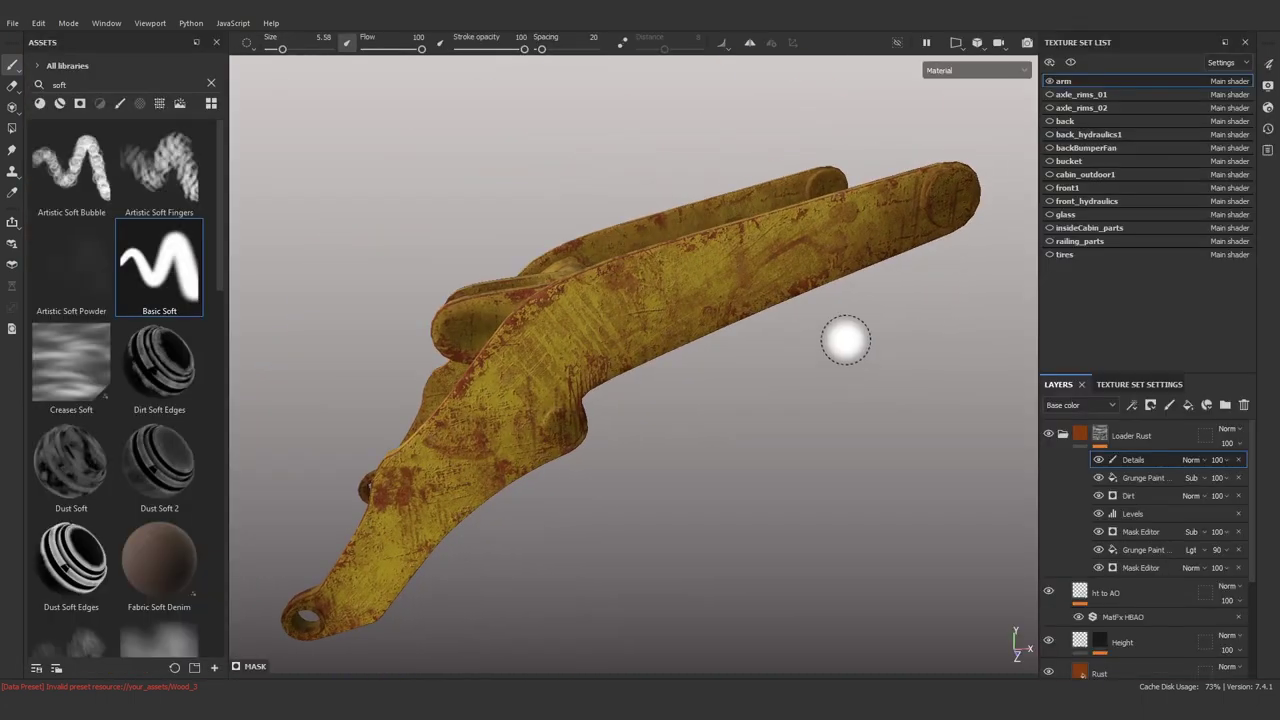
pyautogui.press('Tab')
pyautogui.click(1268, 107)
pyautogui.scroll(-3, 600, 497)
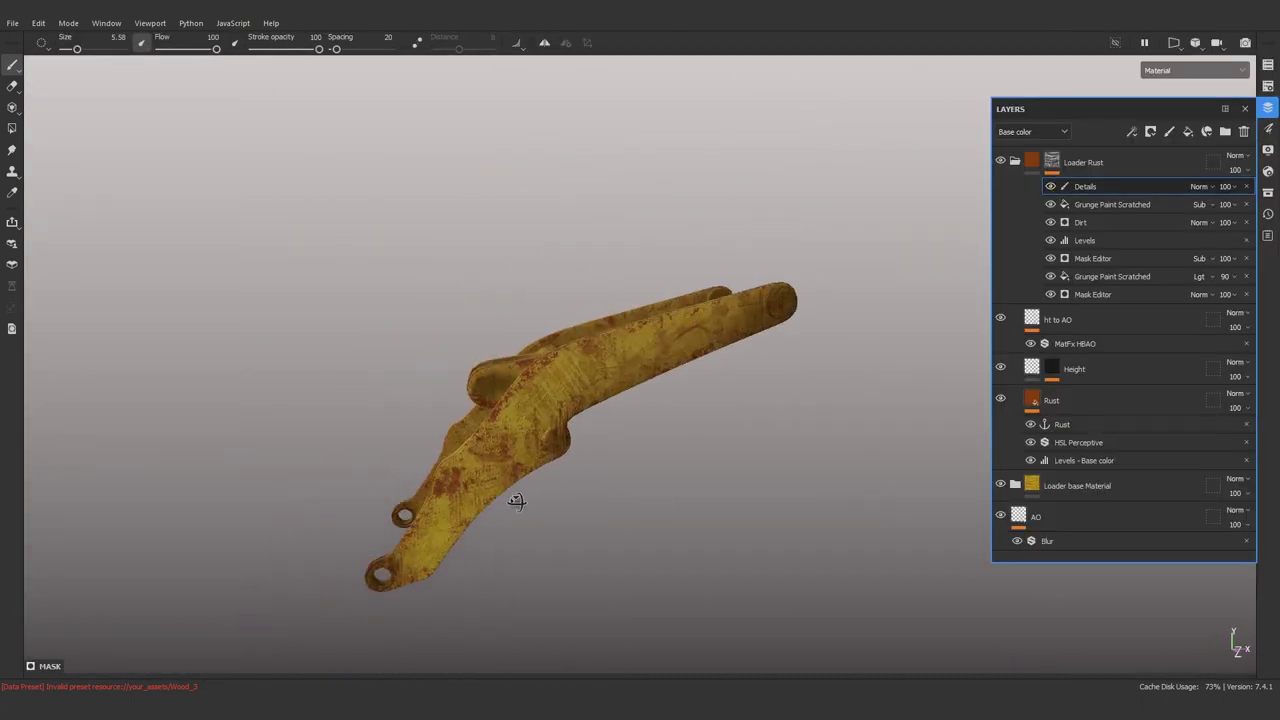
pyautogui.click(1268, 107)
pyautogui.press('Tab')
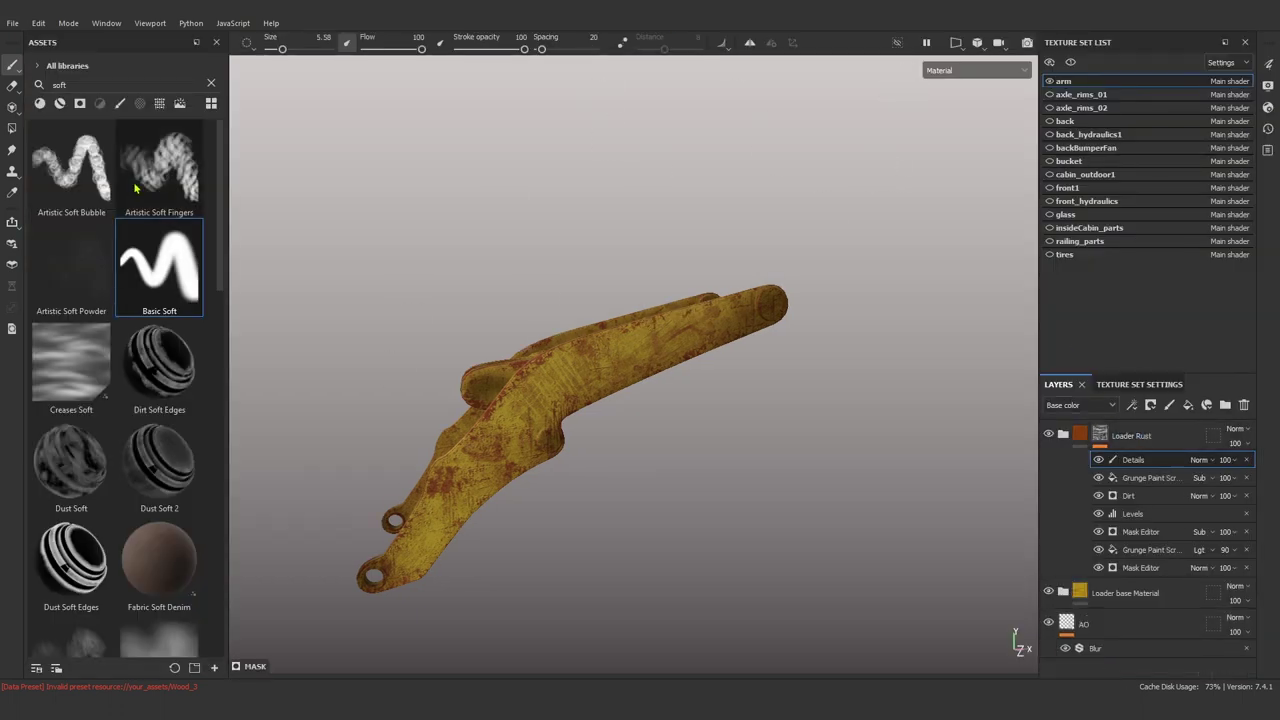
# Show the whole loader and orbit to front and lower front-left views.
pyautogui.click(1058, 84)
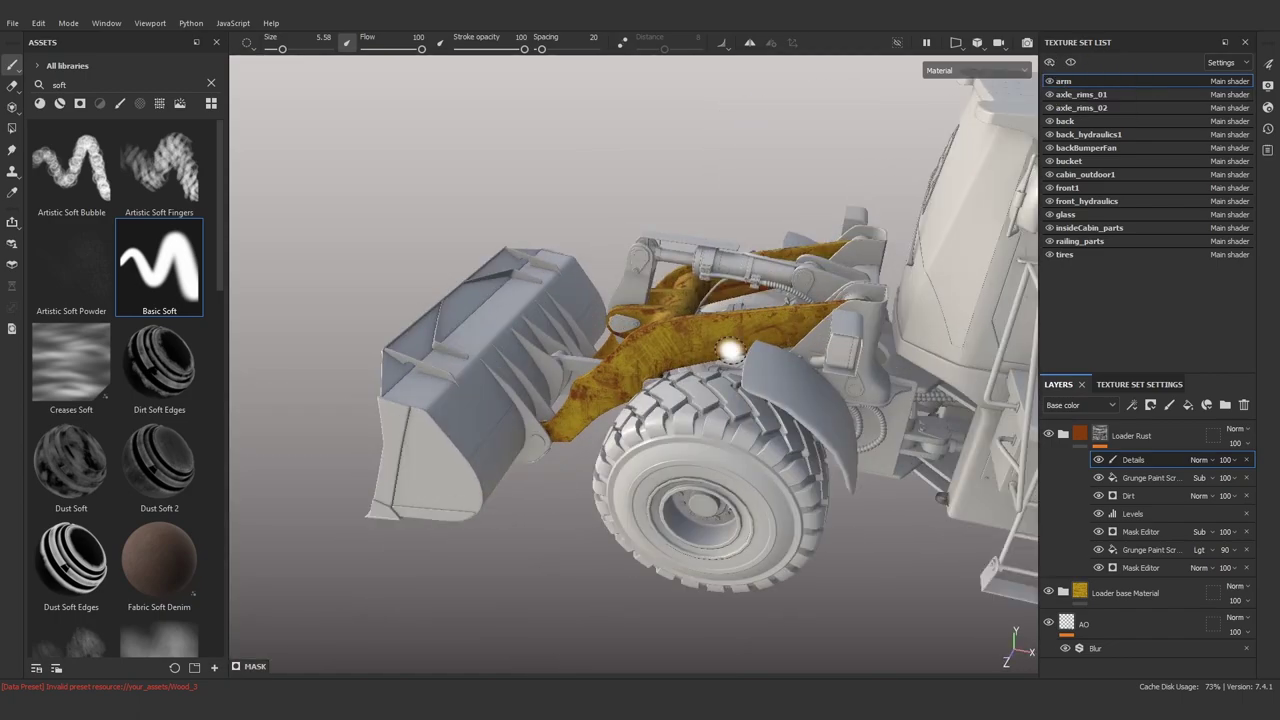
pyautogui.moveTo(728, 343)
pyautogui.keyDown('alt'); pyautogui.mouseDown()
pyautogui.moveTo(777, 421)
pyautogui.moveTo(632, 416)
pyautogui.mouseUp(); pyautogui.keyUp('alt')
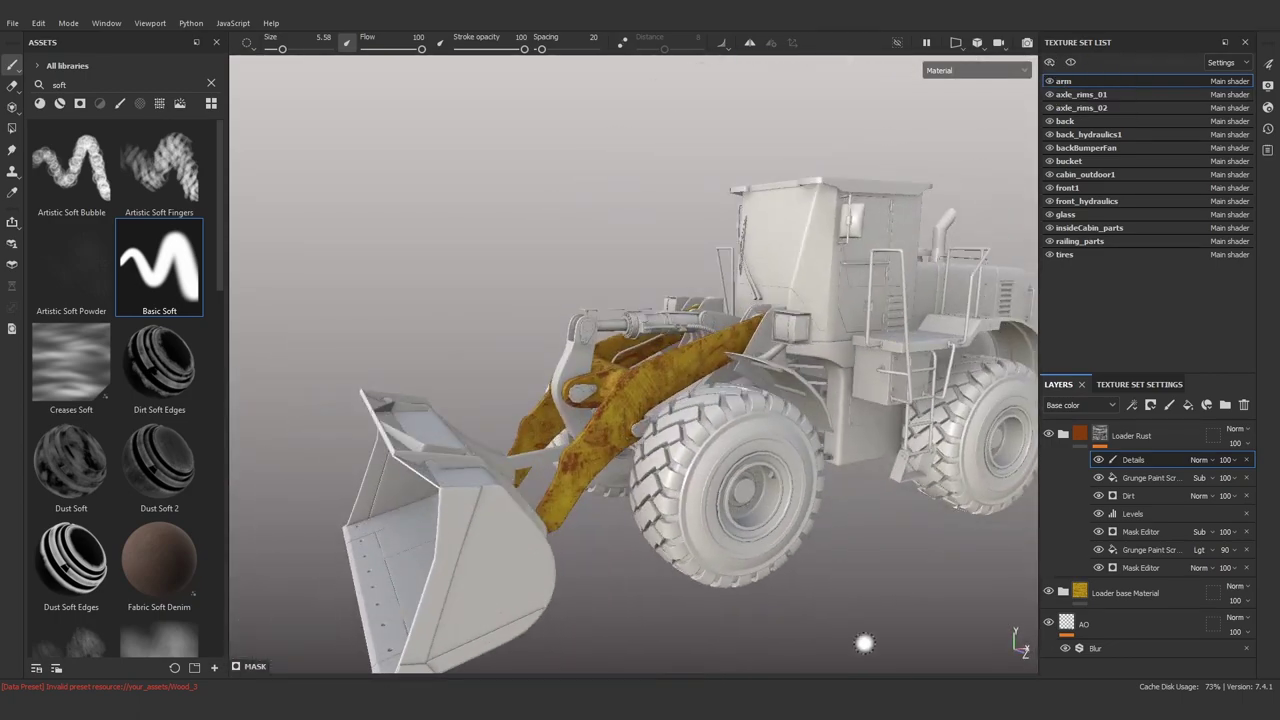
pyautogui.moveTo(799, 275)
pyautogui.keyDown('alt'); pyautogui.mouseDown()
pyautogui.moveTo(645, 407)
pyautogui.moveTo(1112, 135)
pyautogui.mouseUp(); pyautogui.keyUp('alt')
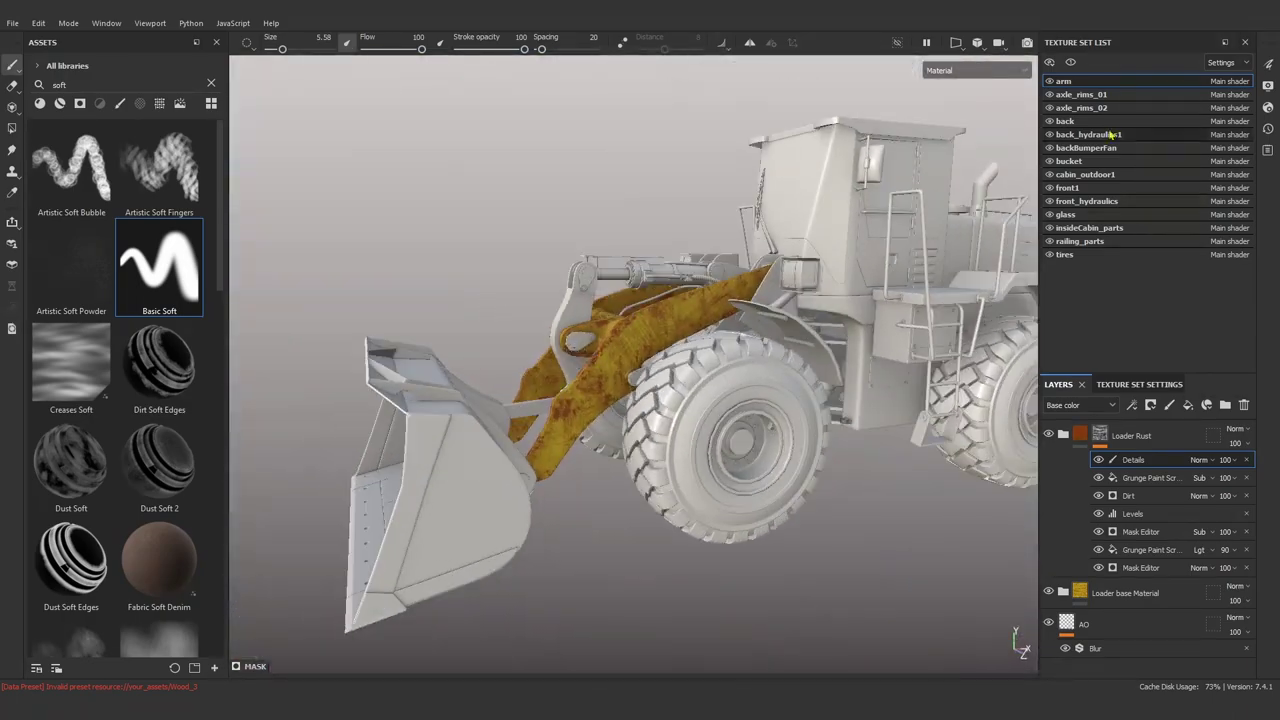